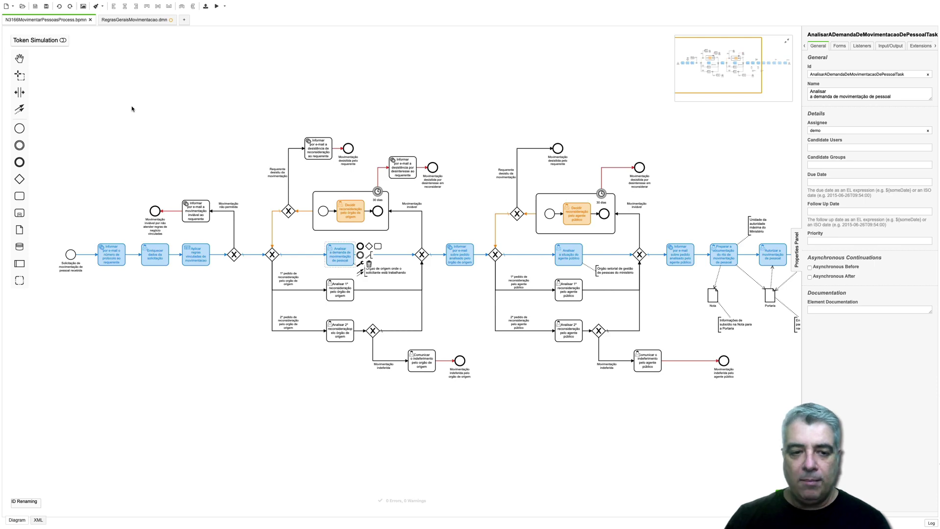
- Switch from the Camunda Modeler desktop space to the browser showing Camunda Tasklist
{"action": "key", "text": "ctrl+Right"}
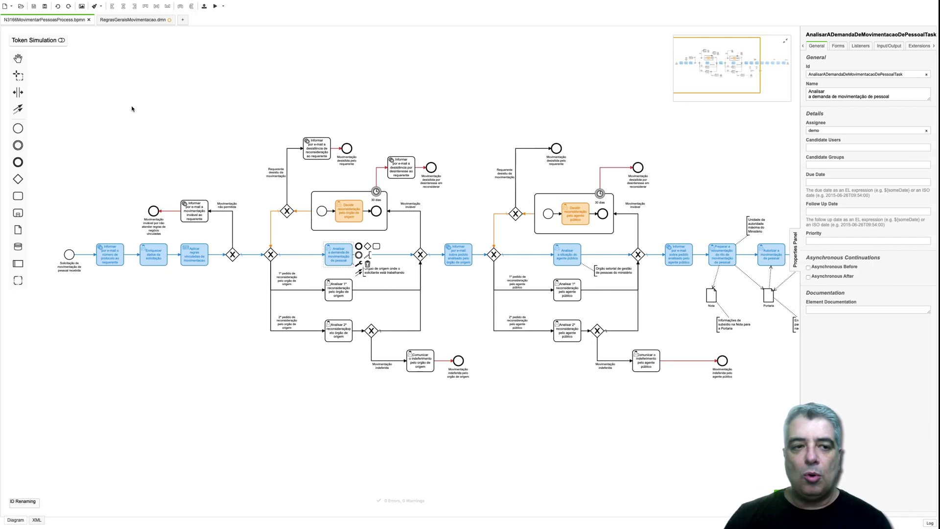
{"action": "key", "text": "ctrl+Left"}
{"action": "key", "text": "ctrl+Left"}
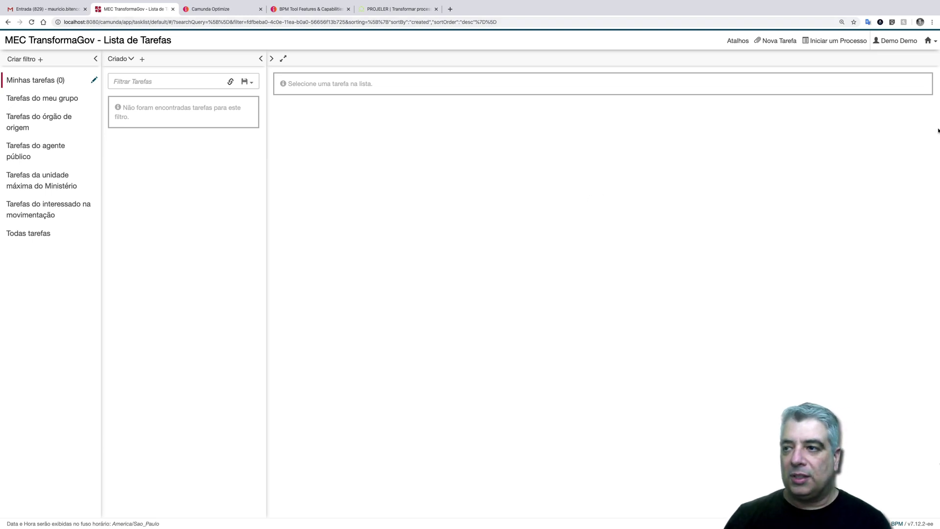
- Begin a new 31.6.6 Movimentar pessoas request from the list of startable processes
{"action": "left_click", "coordinate": [928, 40]}
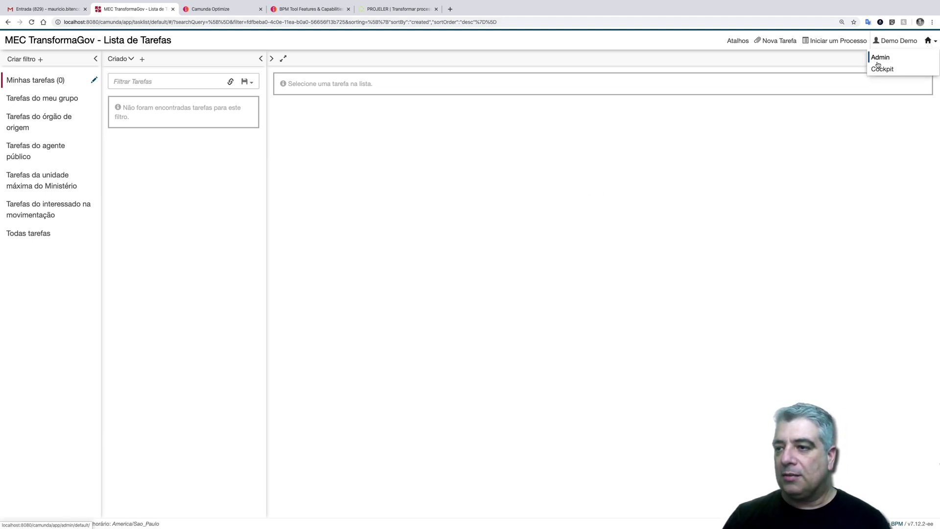
{"action": "left_click", "coordinate": [846, 41]}
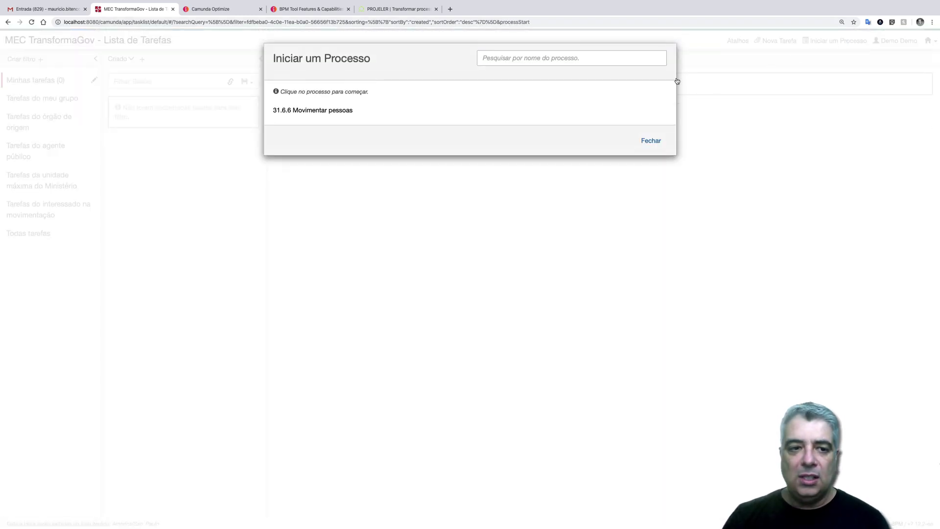
{"action": "left_click", "coordinate": [324, 109]}
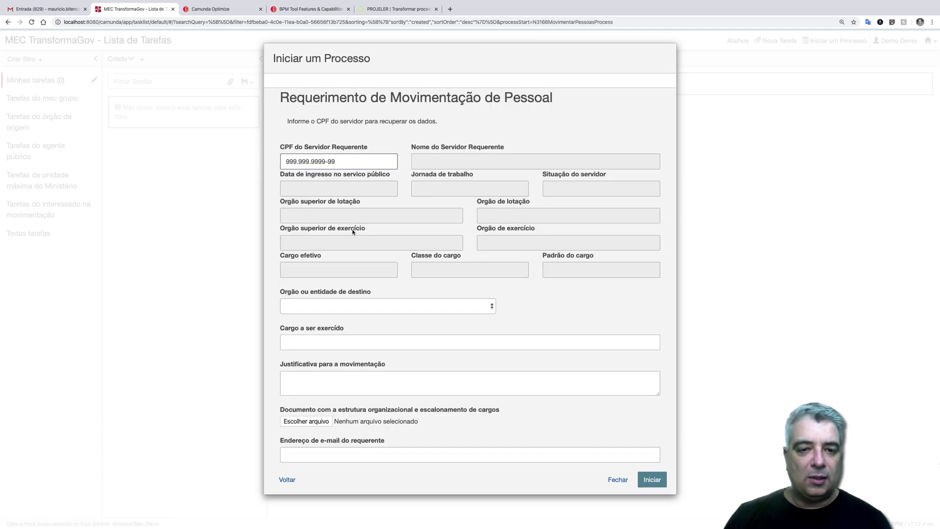
- Load the employee's data from the CPF, pick Advocacia-Geral da União as destination, and fill in the position and justification
{"action": "key", "text": "Tab"}
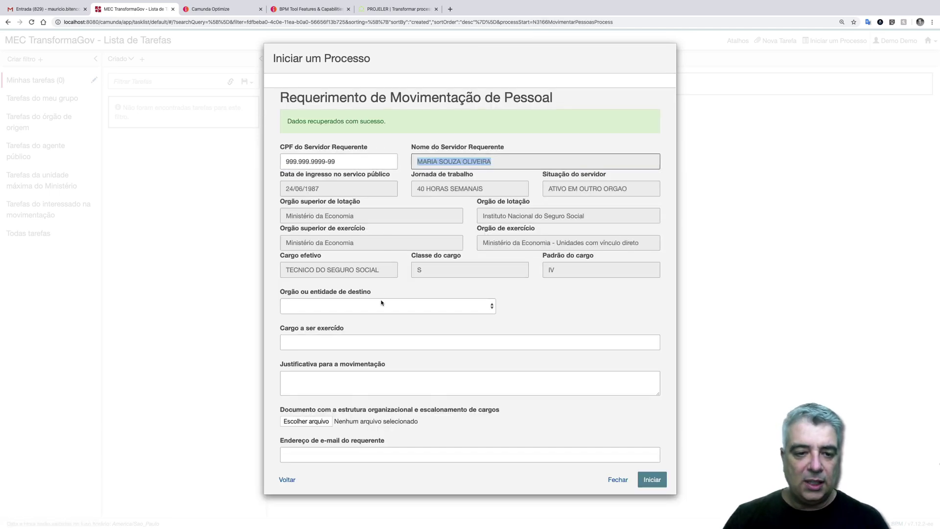
{"action": "left_click", "coordinate": [380, 306]}
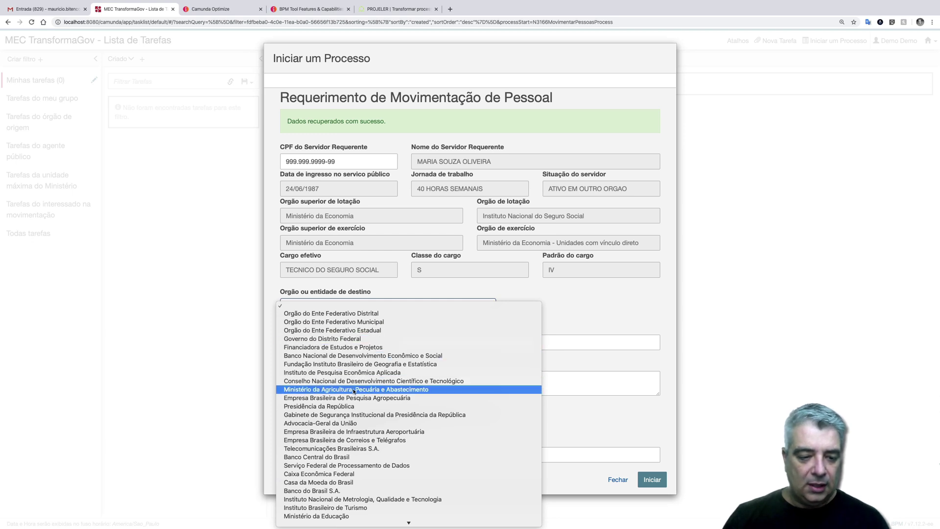
{"action": "left_click", "coordinate": [348, 423]}
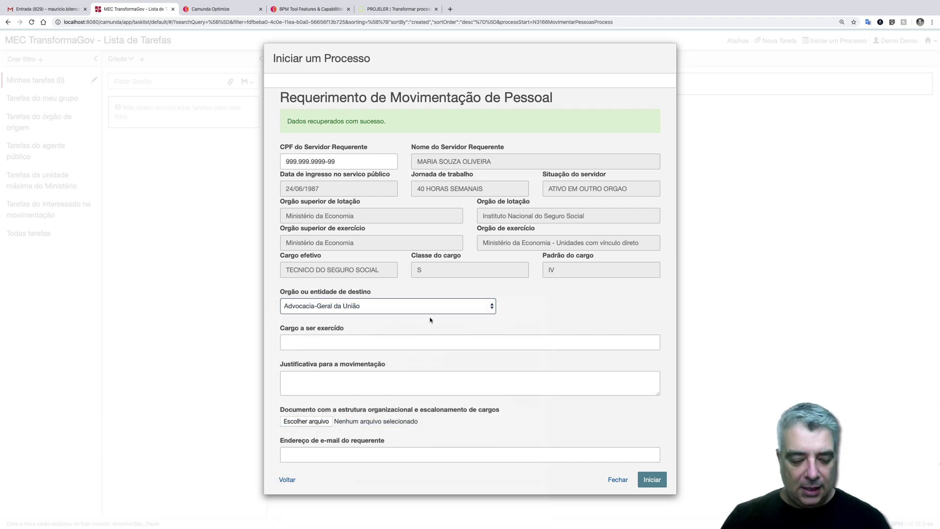
{"action": "key", "text": "Tab"}
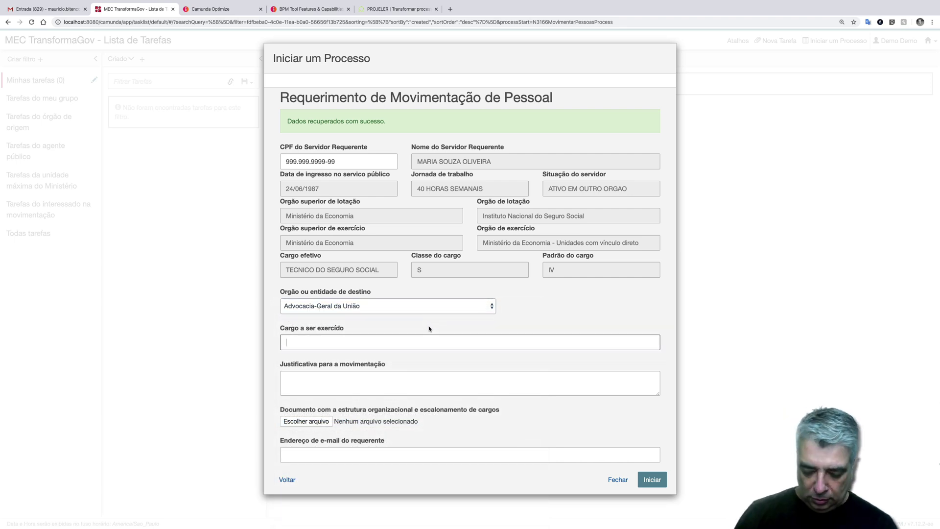
{"action": "type", "text": "Diretor Executivo"}
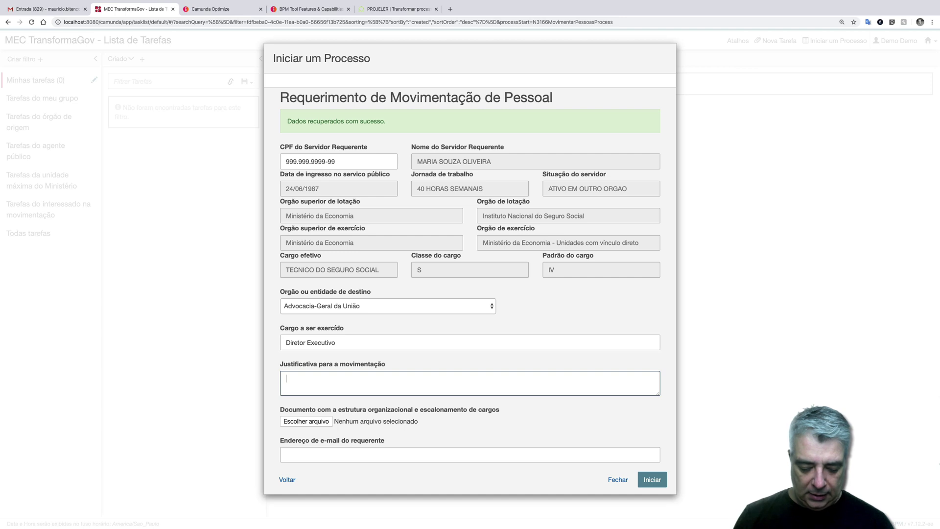
{"action": "type", "text": "reo"}
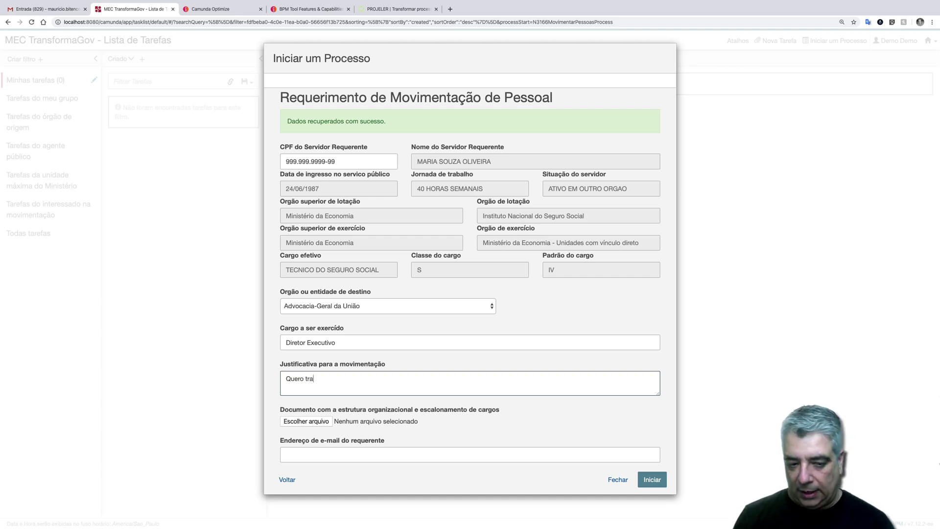
{"action": "type", "text": " trabalha"}
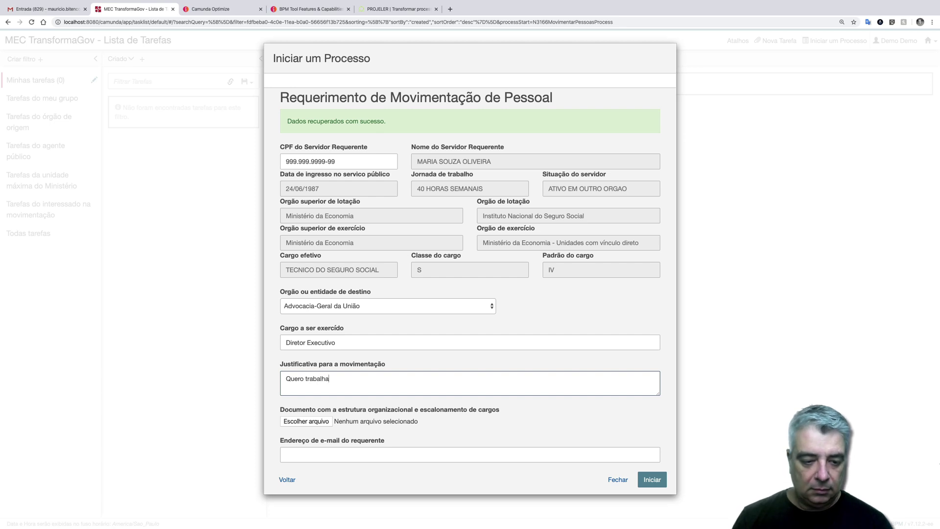
{"action": "type", "text": "r em outra área."}
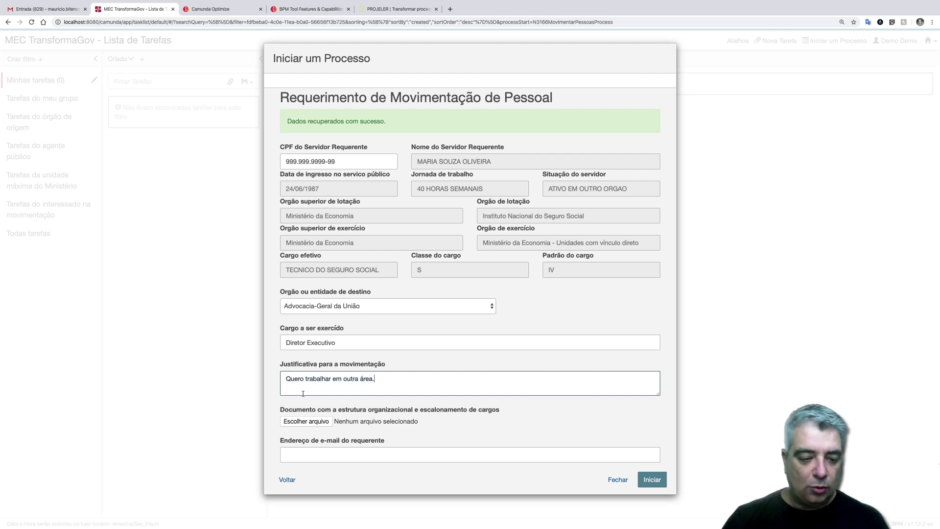
- Attach the Organograma PDF, enter the requester's e-mail, start the process and list all tasks
{"action": "left_click", "coordinate": [306, 422]}
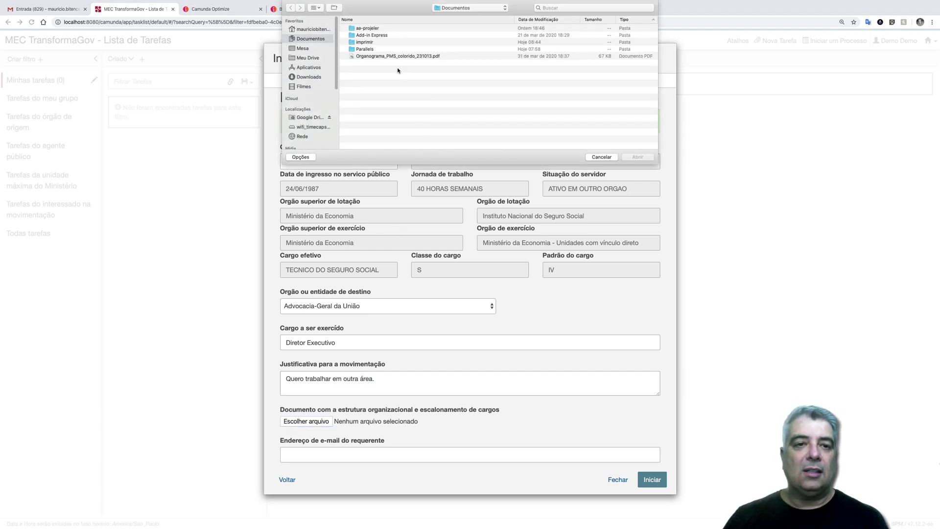
{"action": "double_click", "coordinate": [397, 56]}
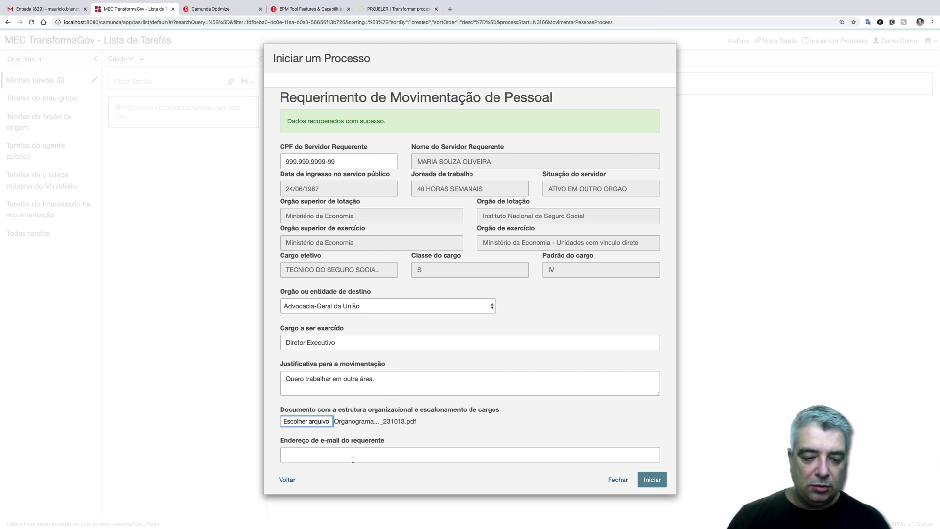
{"action": "left_click", "coordinate": [353, 460]}
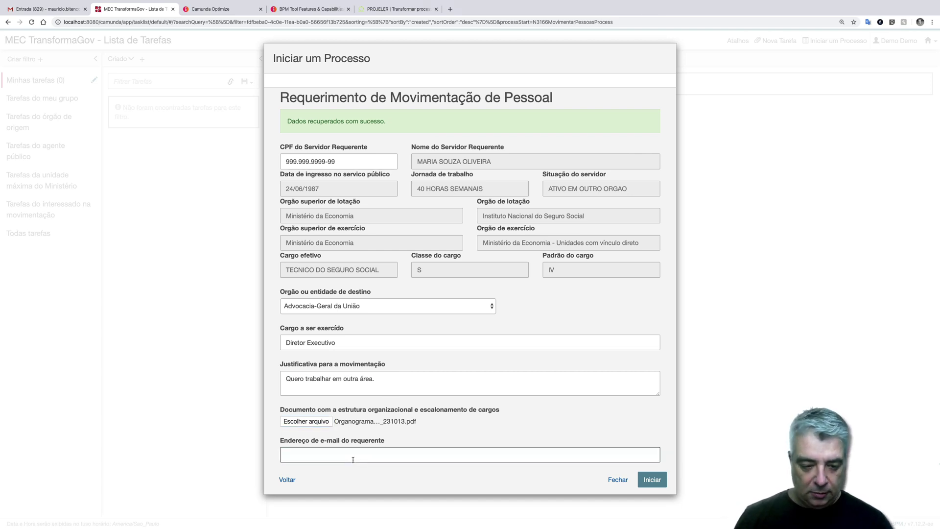
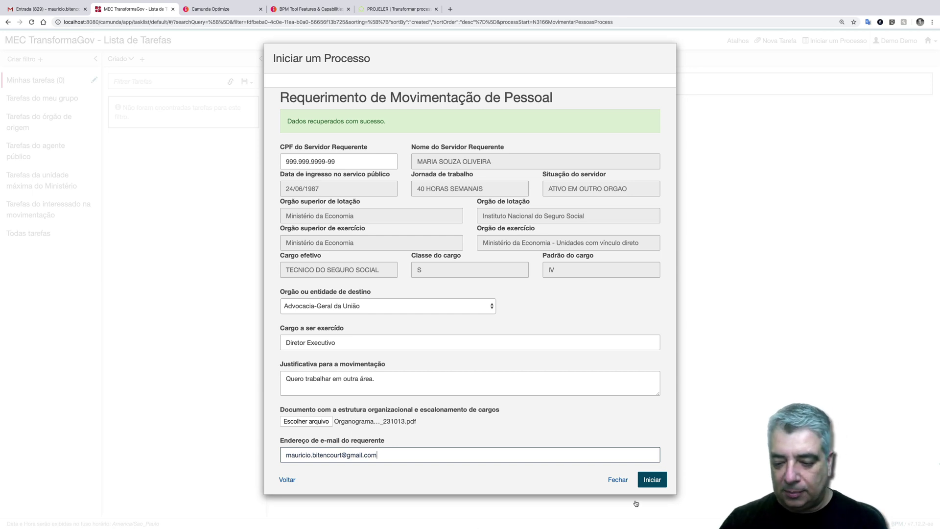
{"action": "left_click", "coordinate": [652, 480]}
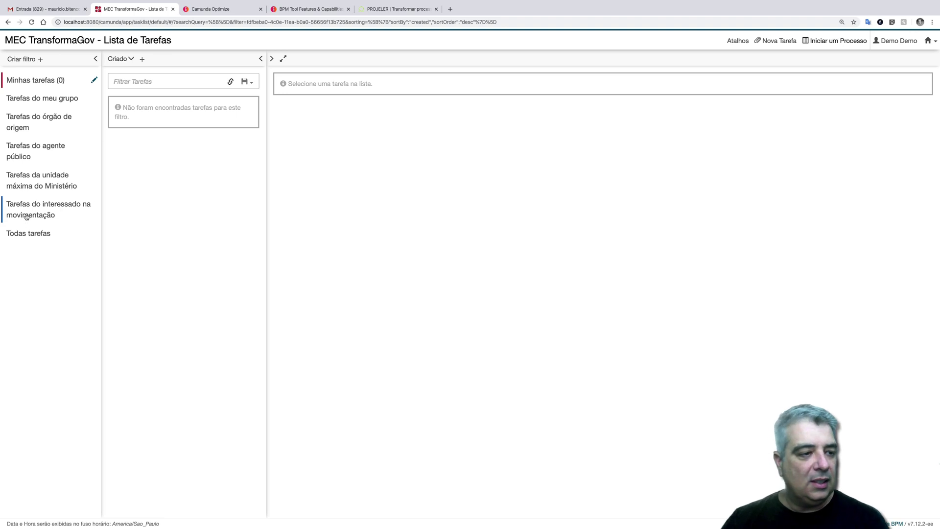
{"action": "left_click", "coordinate": [29, 232]}
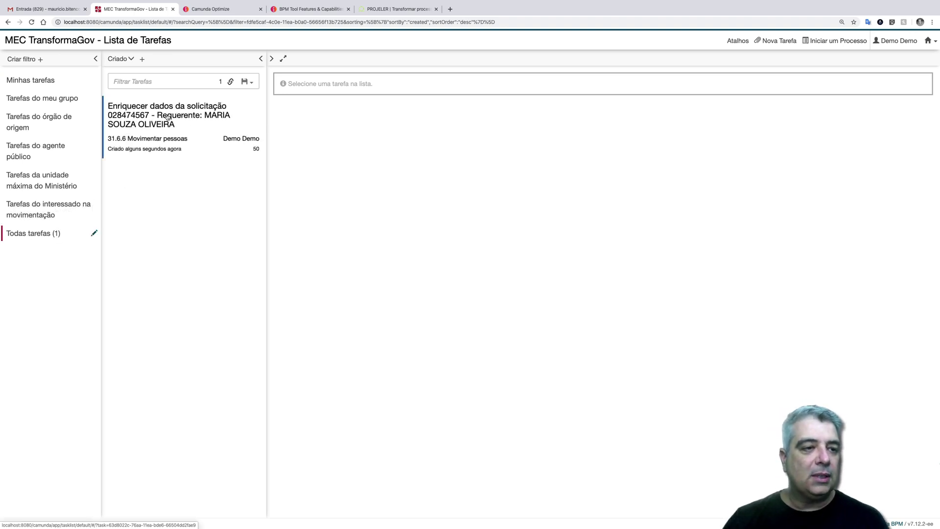
- Open the Enriquecer dados da solicitação task and review the working hours and public service entry date
{"action": "left_click", "coordinate": [168, 116]}
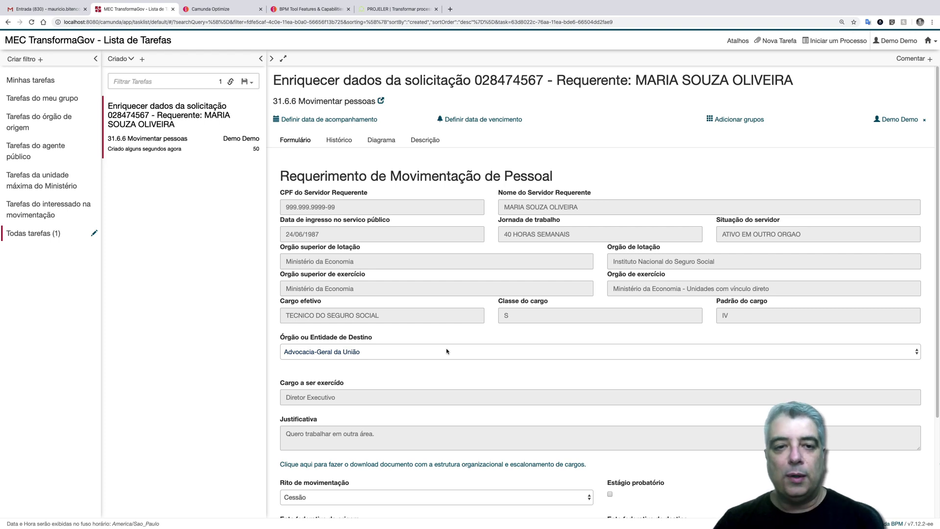
{"action": "scroll", "coordinate": [446, 351], "scroll_direction": "down", "scroll_amount": 3}
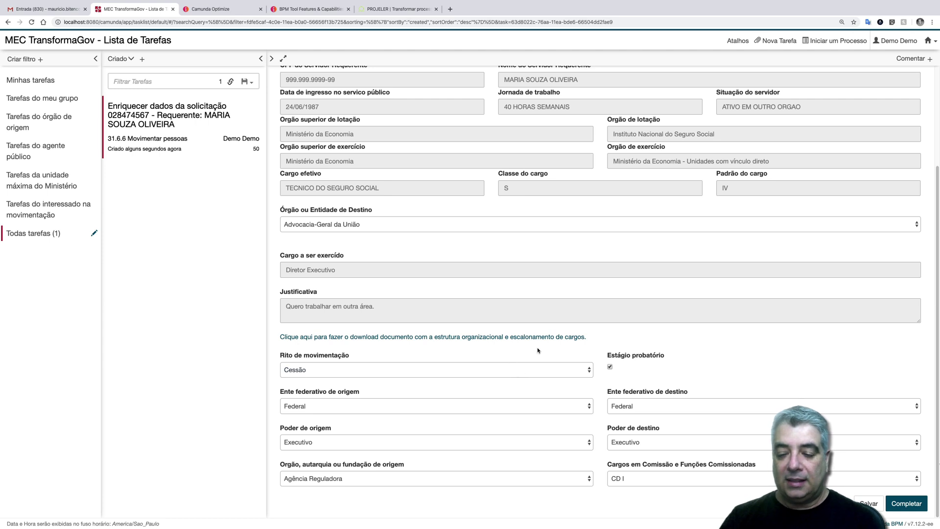
{"action": "scroll", "coordinate": [527, 376], "scroll_direction": "up", "scroll_amount": 3}
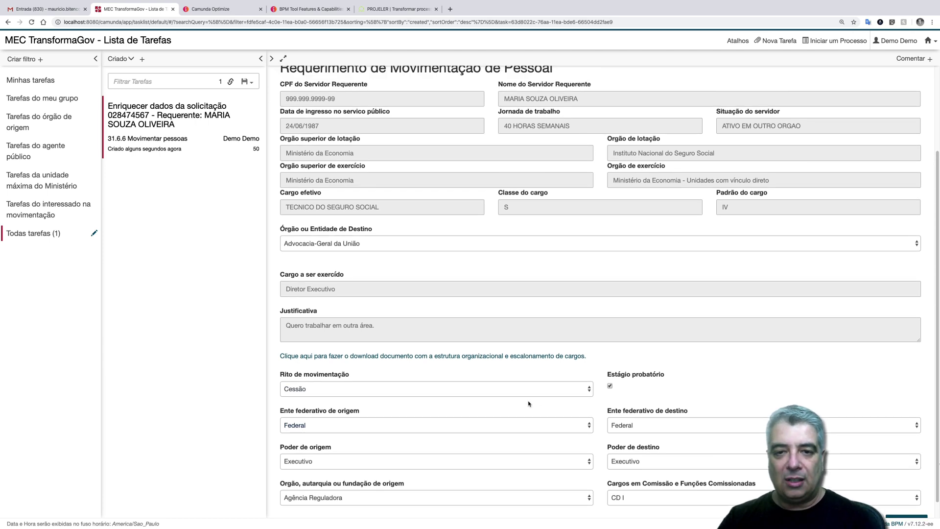
{"action": "left_click_drag", "start_coordinate": [572, 190], "coordinate": [482, 177]}
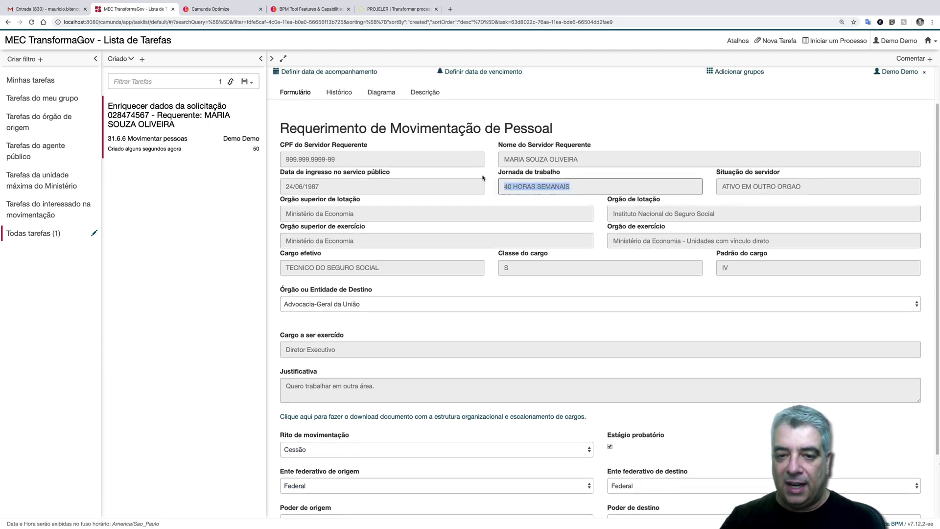
{"action": "left_click_drag", "start_coordinate": [336, 182], "coordinate": [285, 185]}
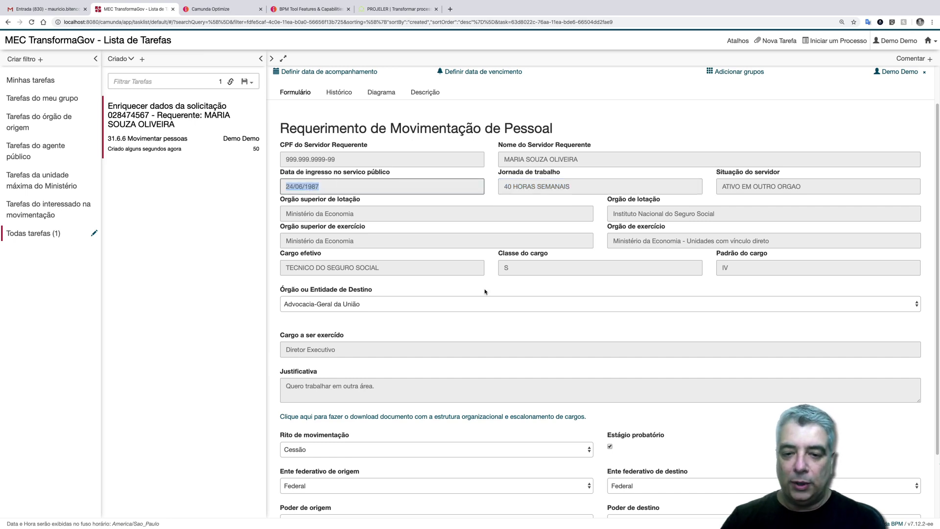
{"action": "scroll", "coordinate": [484, 289], "scroll_direction": "down", "scroll_amount": 3}
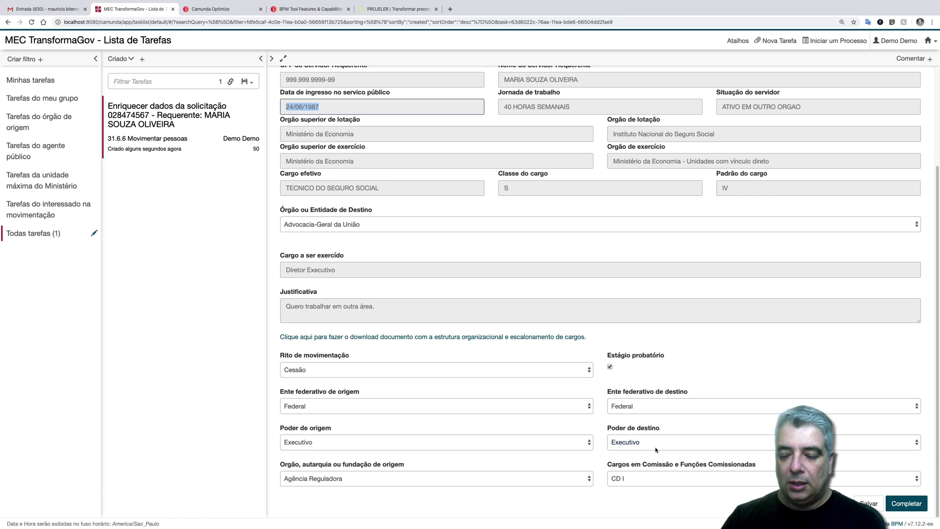
- Set the origin body to Agência Reguladora and the commissioned post to CD II
{"action": "left_click", "coordinate": [486, 474]}
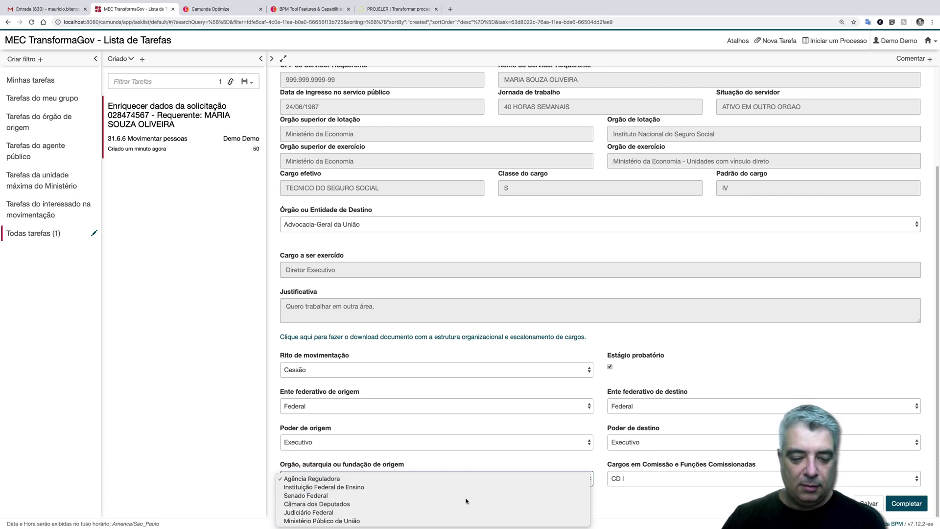
{"action": "left_click", "coordinate": [465, 495]}
{"action": "left_click", "coordinate": [570, 480]}
{"action": "left_click", "coordinate": [622, 489]}
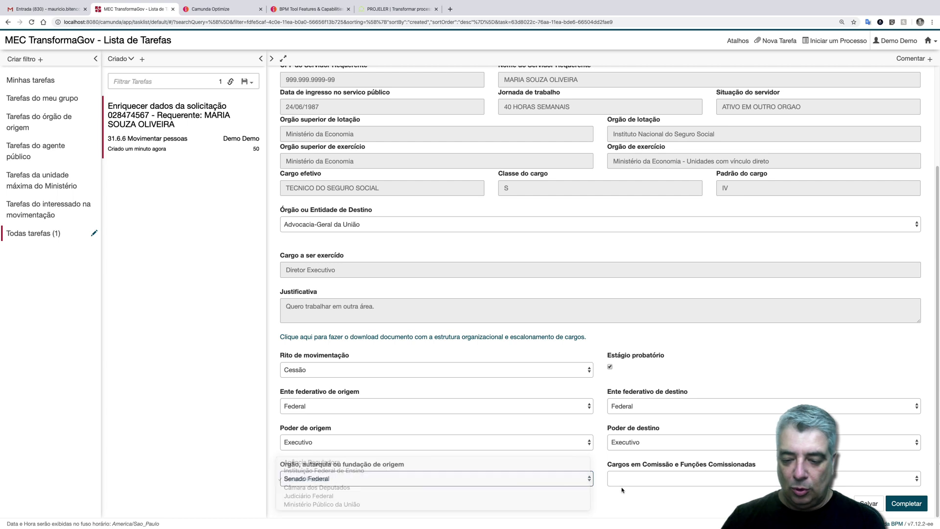
{"action": "left_click", "coordinate": [623, 484]}
{"action": "left_click", "coordinate": [618, 495]}
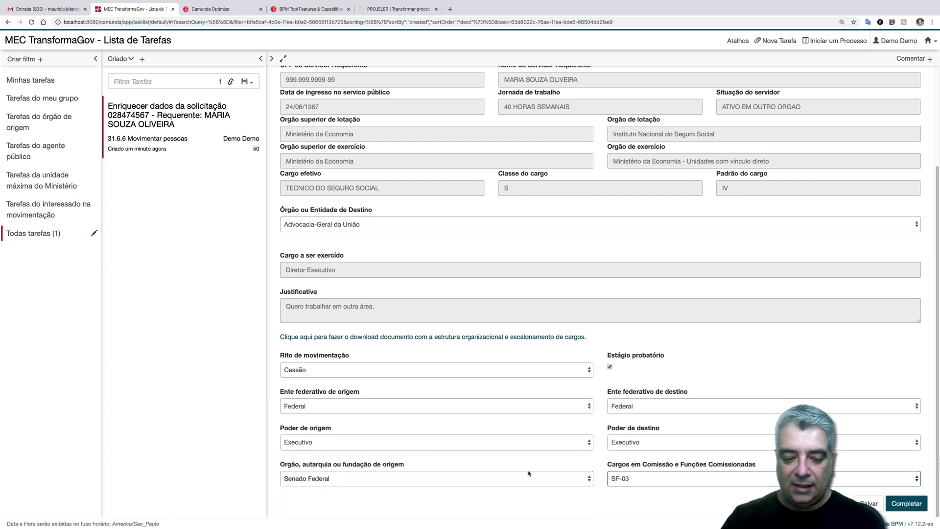
{"action": "left_click", "coordinate": [513, 477]}
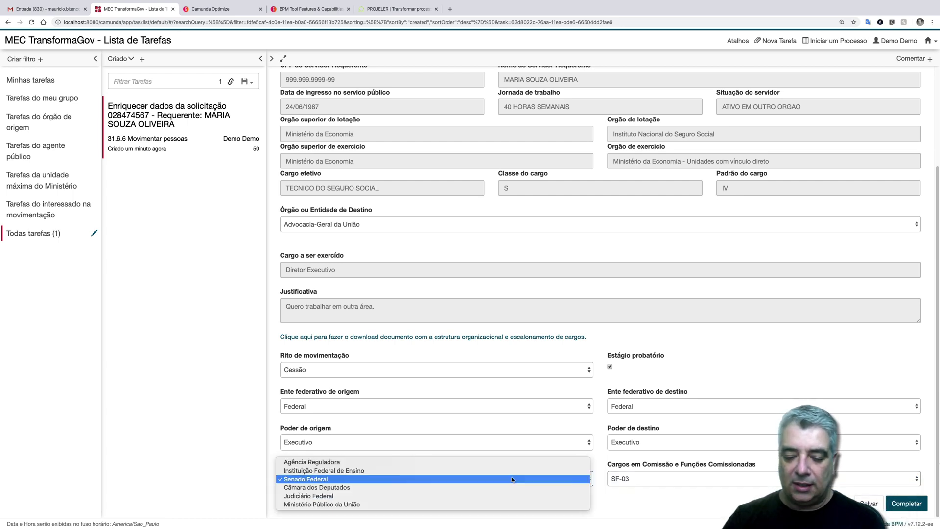
{"action": "left_click", "coordinate": [463, 463]}
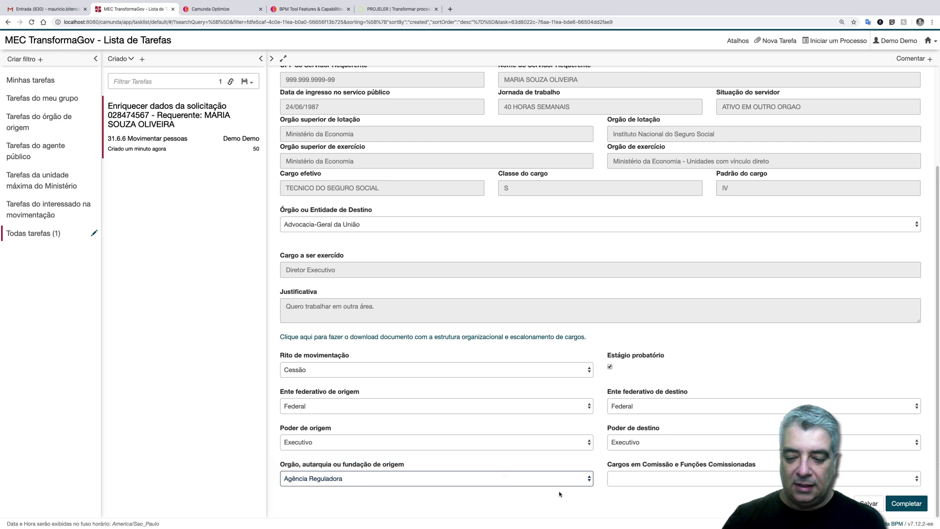
{"action": "left_click", "coordinate": [629, 486]}
{"action": "left_click", "coordinate": [620, 493]}
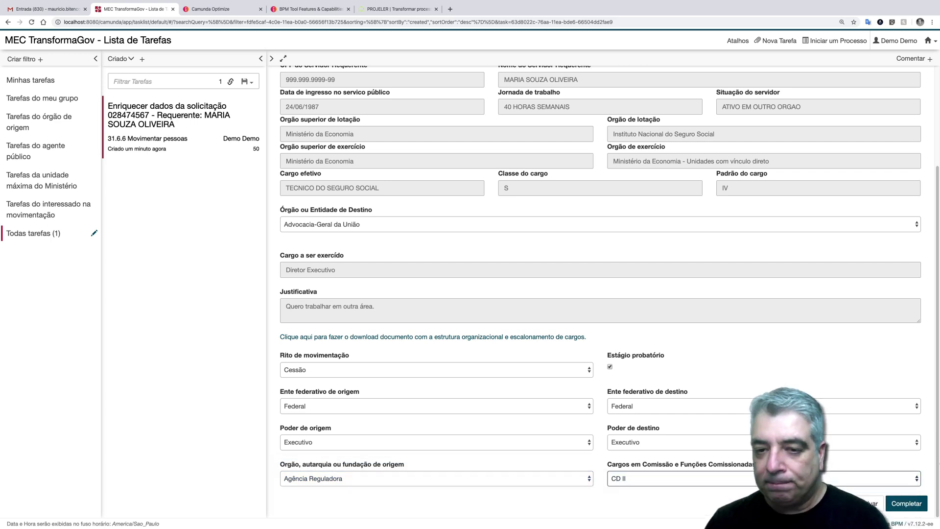
- Complete the Enriquecer dados da solicitação task
{"action": "left_click", "coordinate": [911, 504]}
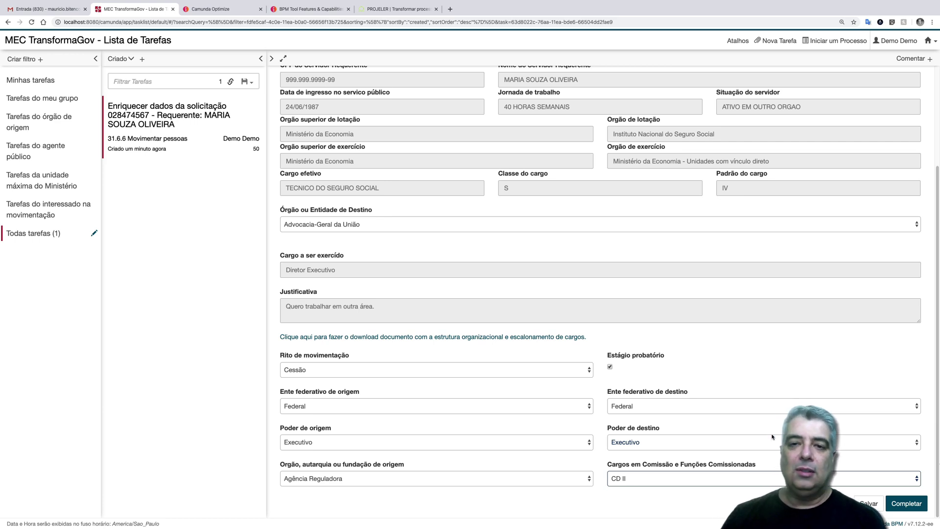
{"action": "left_click", "coordinate": [894, 498]}
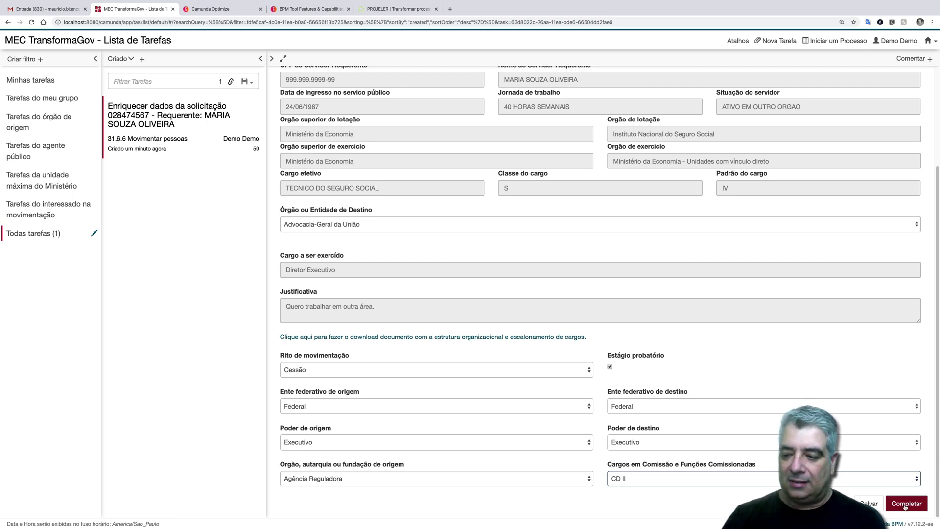
{"action": "left_click", "coordinate": [905, 505]}
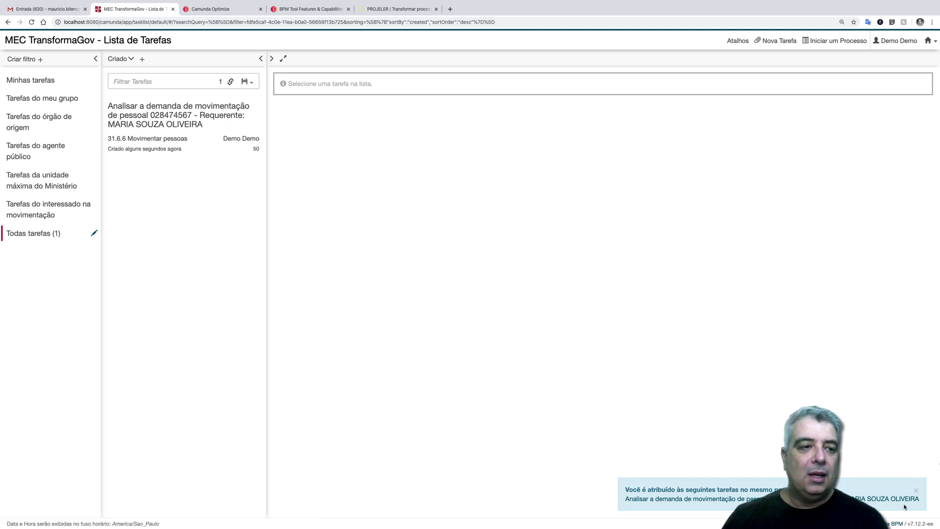
- Open the Analisar a demanda task, read its automated decision rules table, then show the Diagrama view
{"action": "left_click", "coordinate": [178, 124]}
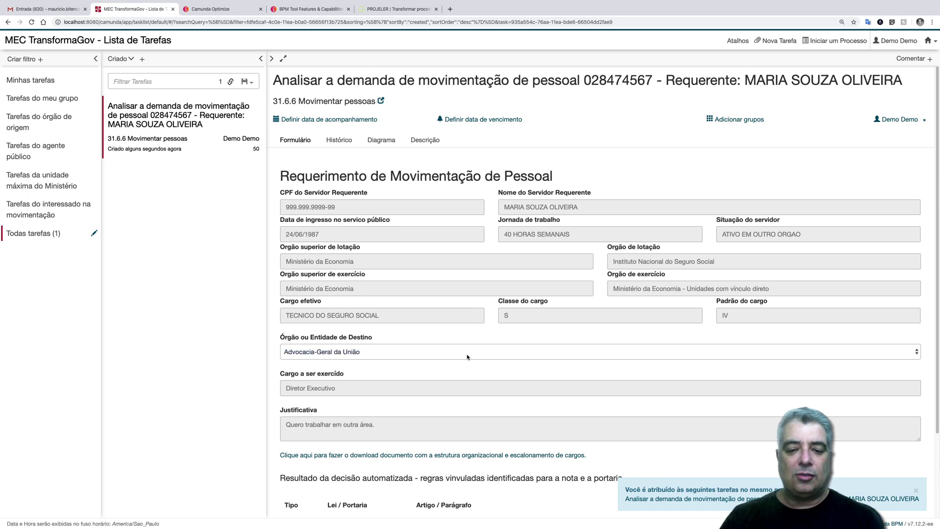
{"action": "scroll", "coordinate": [467, 357], "scroll_direction": "down", "scroll_amount": 3}
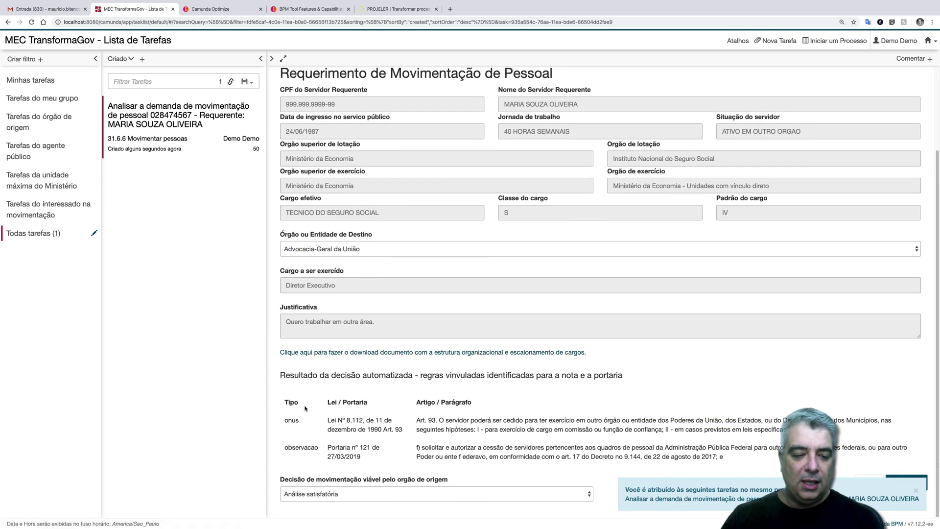
{"action": "left_click_drag", "start_coordinate": [305, 407], "coordinate": [714, 473]}
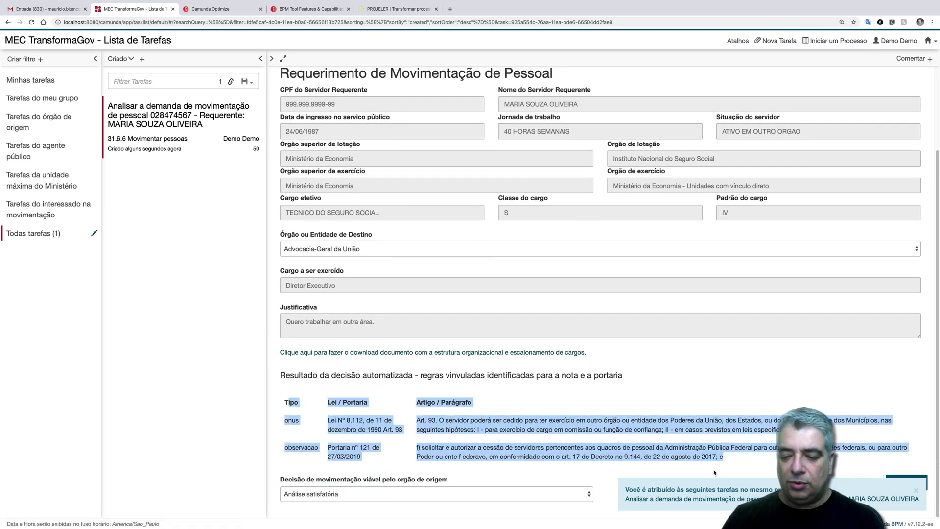
{"action": "left_click", "coordinate": [319, 374]}
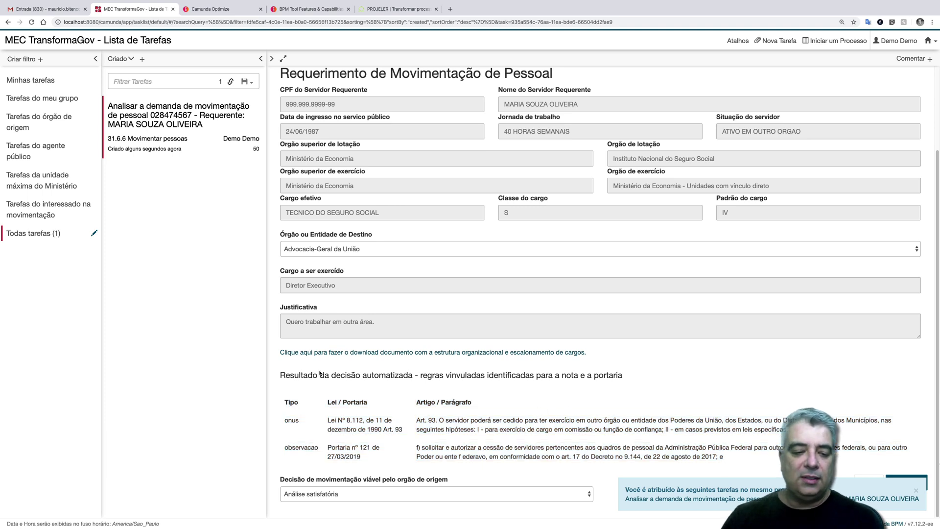
{"action": "left_click_drag", "start_coordinate": [281, 401], "coordinate": [649, 440]}
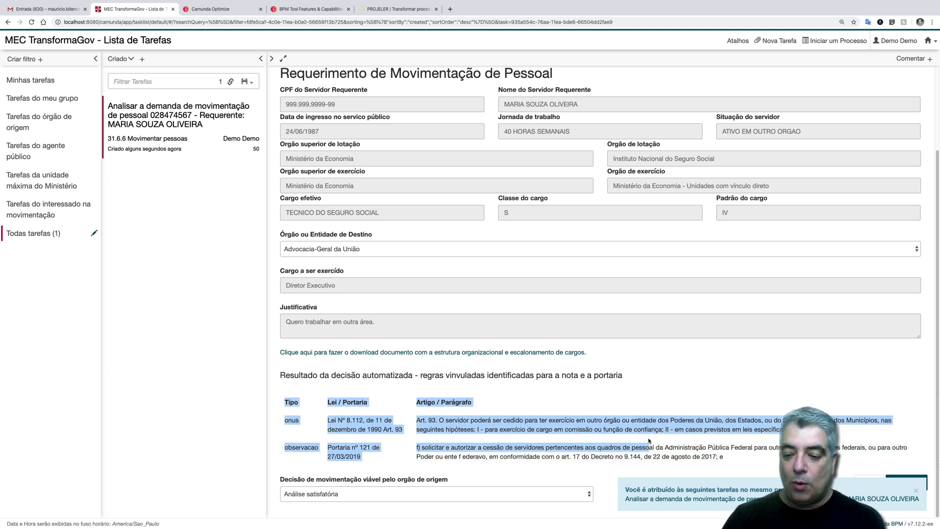
{"action": "left_click", "coordinate": [726, 462]}
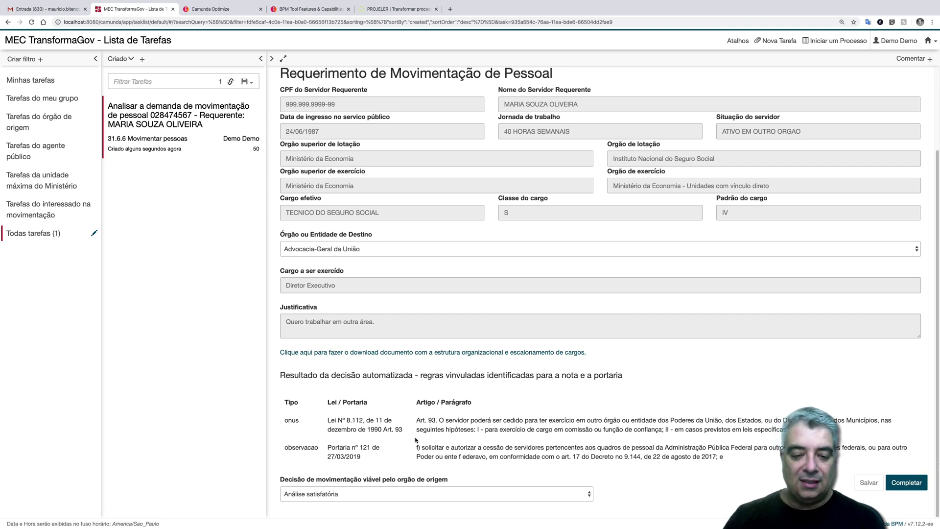
{"action": "scroll", "coordinate": [415, 440], "scroll_direction": "up", "scroll_amount": 3}
{"action": "left_click", "coordinate": [385, 141]}
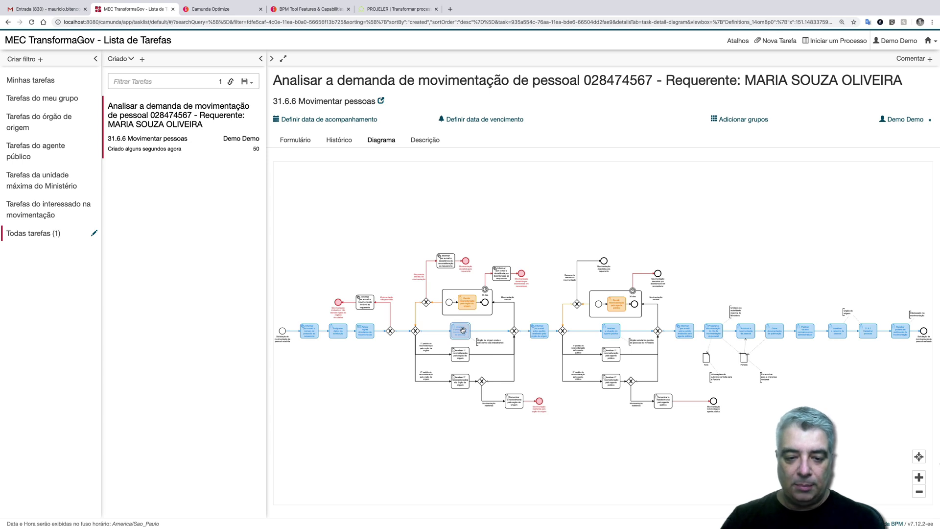
- Zoom the diagram in three levels, pan to the start of the process, then go to the Gmail tab
{"action": "left_click", "coordinate": [919, 477]}
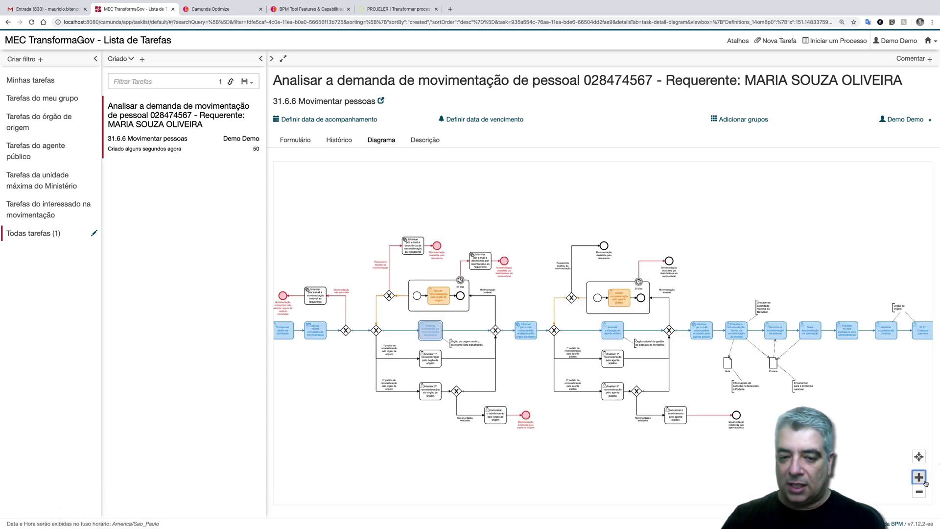
{"action": "left_click", "coordinate": [919, 477]}
{"action": "left_click", "coordinate": [919, 477]}
{"action": "left_click_drag", "start_coordinate": [455, 370], "coordinate": [708, 355]}
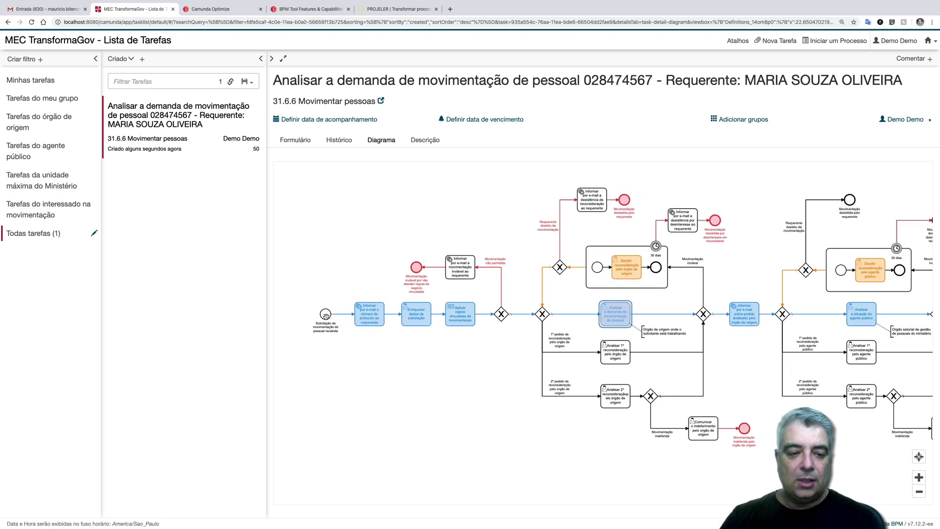
{"action": "left_click", "coordinate": [49, 9]}
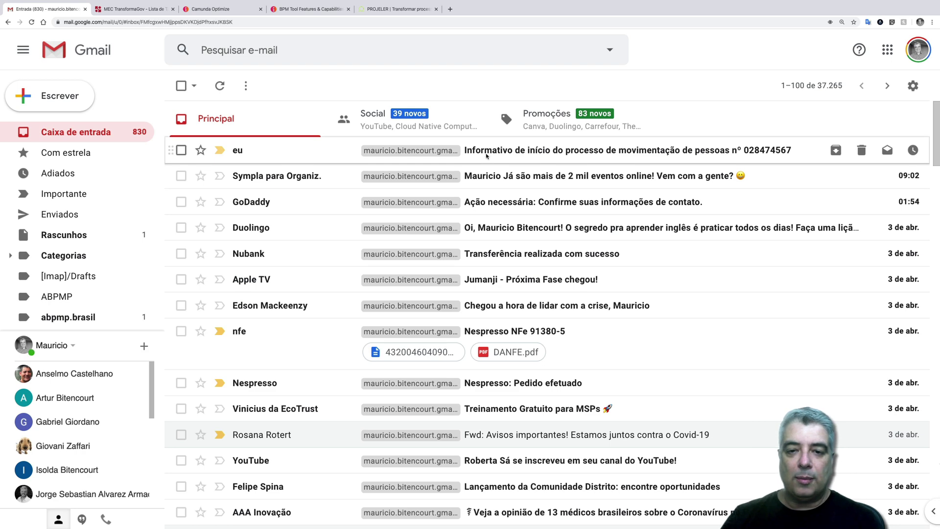
- Read the 'Informativo de início do processo' email's protocol number, then return to the MEC TransformaGov tab
{"action": "left_click", "coordinate": [486, 152]}
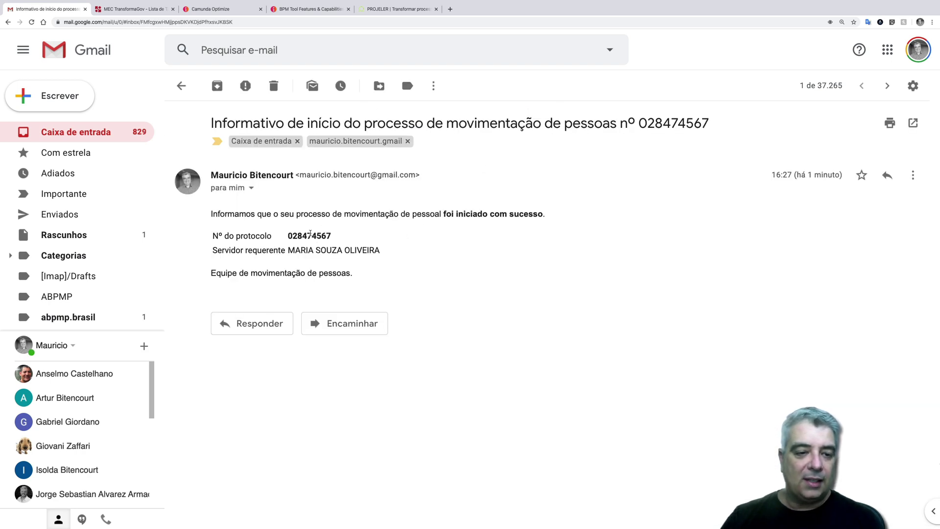
{"action": "double_click", "coordinate": [310, 235]}
{"action": "left_click", "coordinate": [340, 277]}
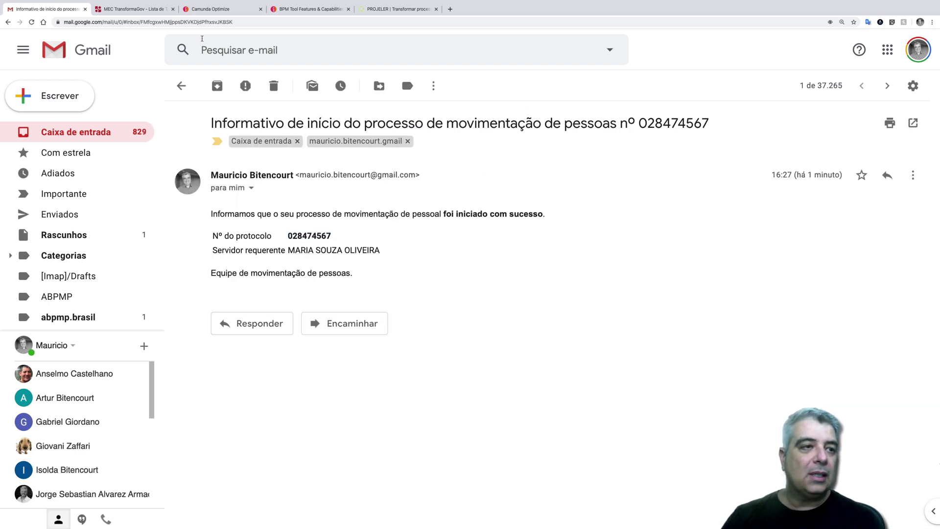
{"action": "left_click", "coordinate": [151, 11]}
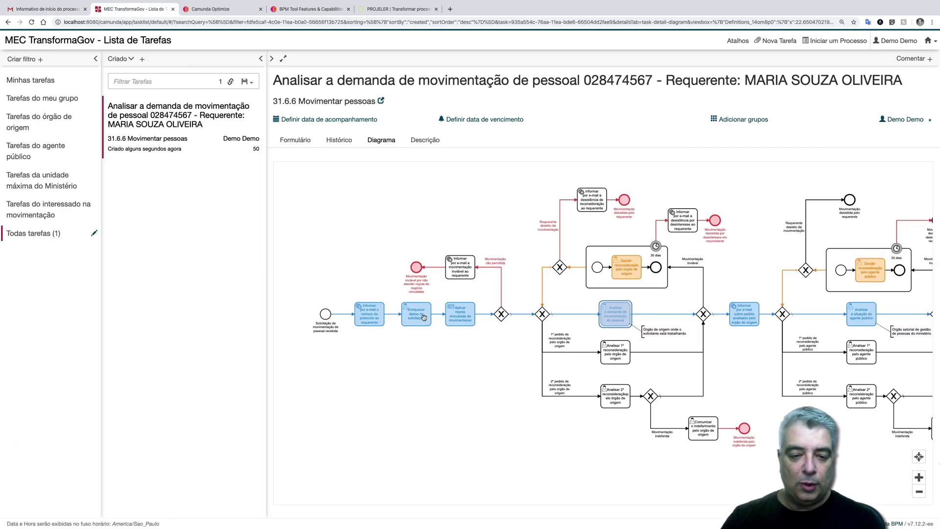
- Zoom and pan the diagram around Enriquecer dados da solicitação, then open the instance in Camunda Cockpit
{"action": "scroll", "coordinate": [423, 317], "scroll_direction": "up", "scroll_amount": 4}
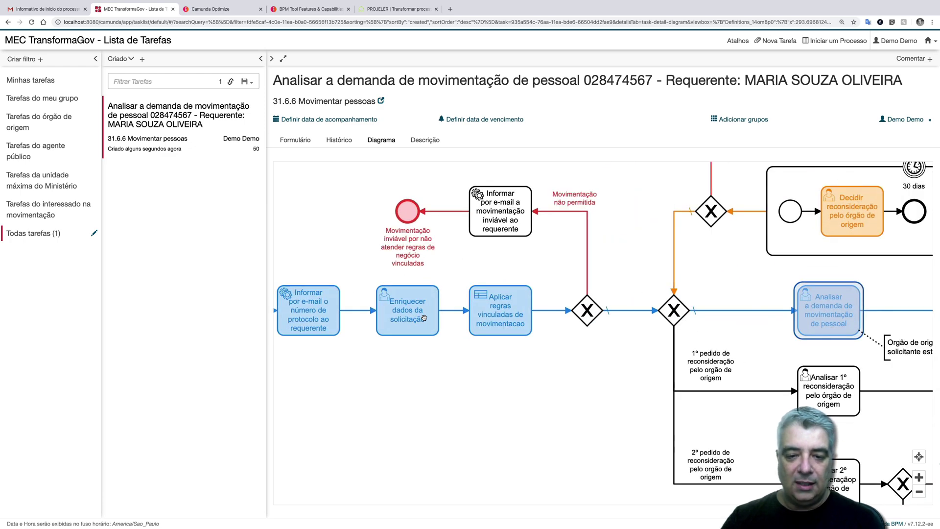
{"action": "scroll", "coordinate": [423, 318], "scroll_direction": "right", "scroll_amount": 3}
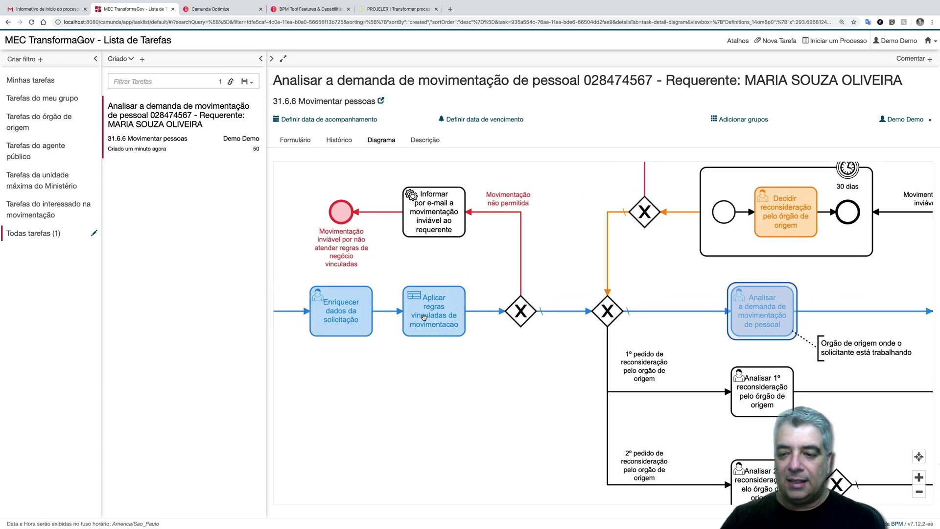
{"action": "scroll", "coordinate": [424, 317], "scroll_direction": "right", "scroll_amount": 3}
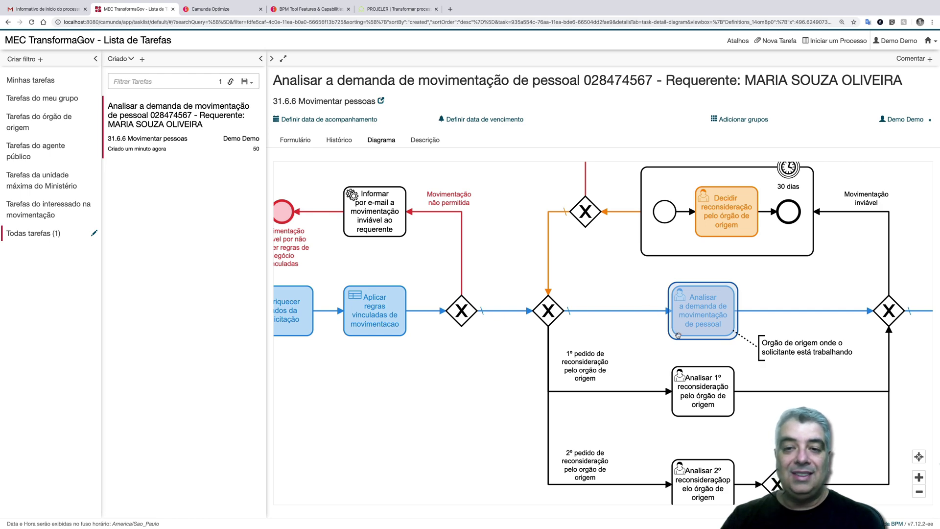
{"action": "left_click", "coordinate": [381, 101]}
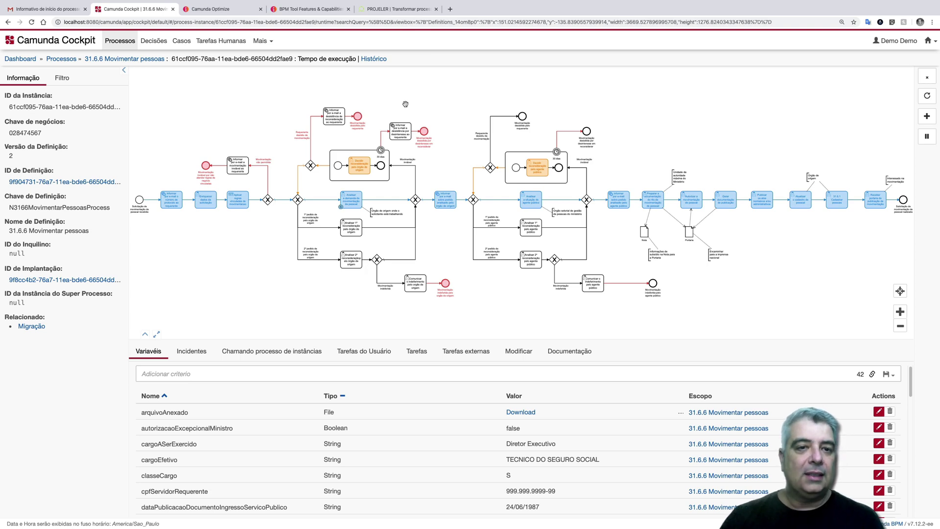
- Show the instance's Histórico audit log, zoom around its diagram, then go to the Decisões page
{"action": "left_click", "coordinate": [374, 59]}
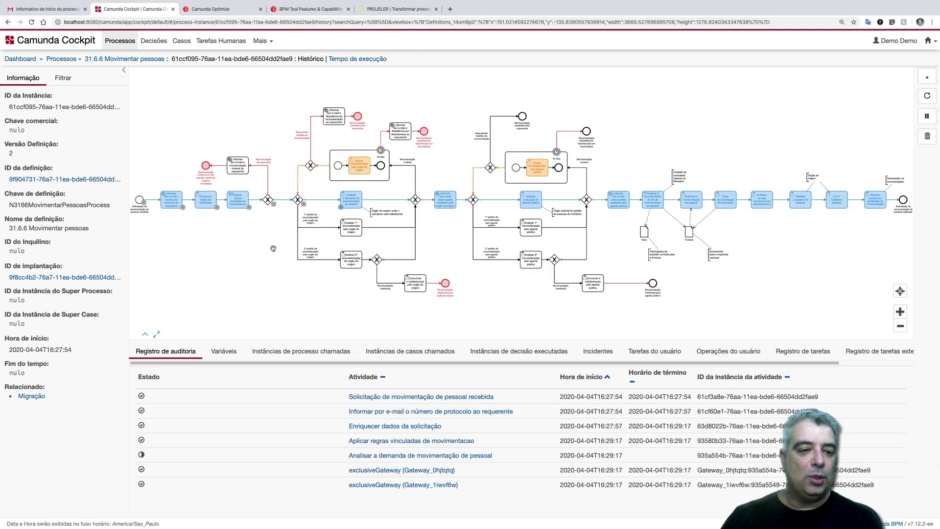
{"action": "scroll", "coordinate": [276, 250], "scroll_direction": "left", "scroll_amount": 3}
{"action": "scroll", "coordinate": [291, 238], "scroll_direction": "up", "scroll_amount": 5}
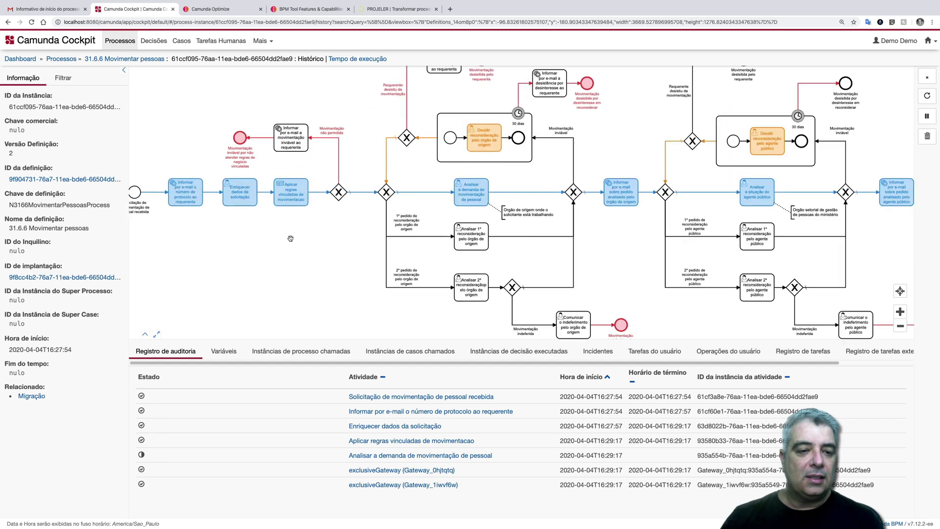
{"action": "scroll", "coordinate": [290, 239], "scroll_direction": "left", "scroll_amount": 2}
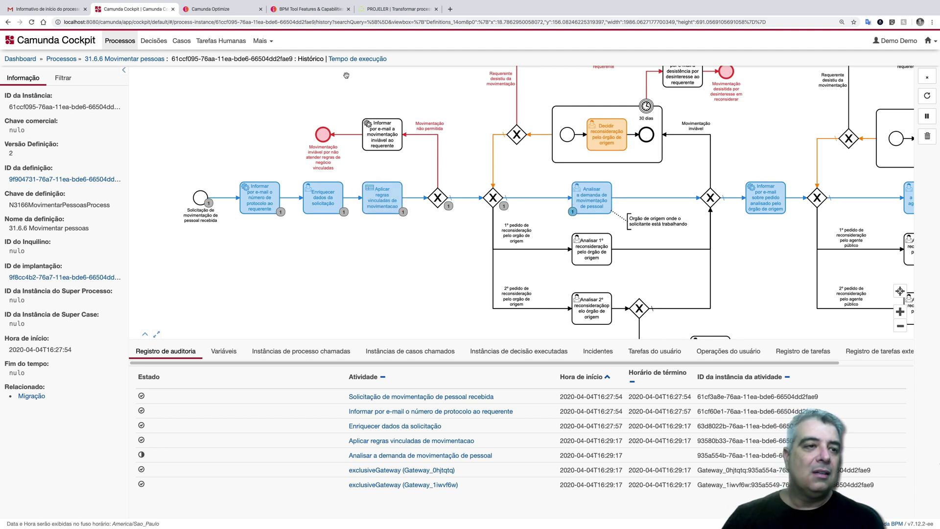
{"action": "left_click", "coordinate": [151, 43]}
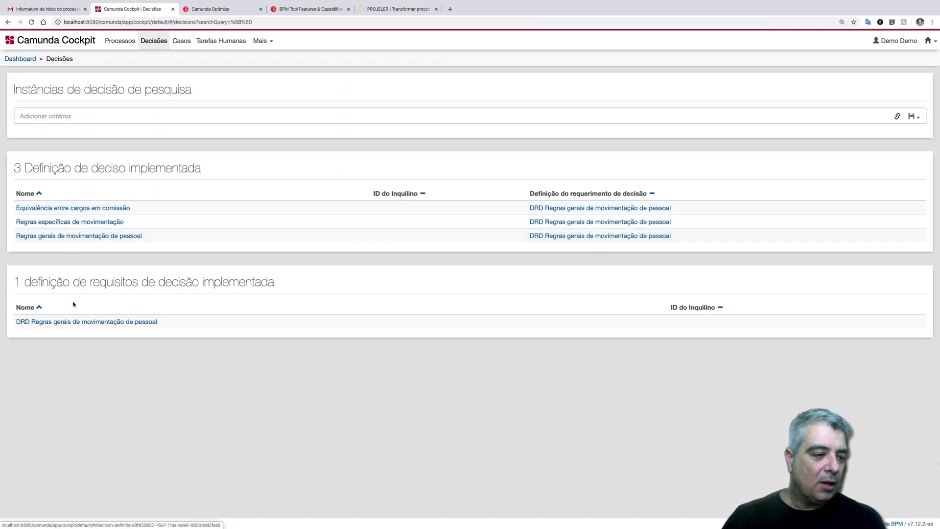
- Inspect the 'Regras gerais de movimentação de pessoal' DRD and its instance, then return to the Decisões list
{"action": "left_click", "coordinate": [74, 322]}
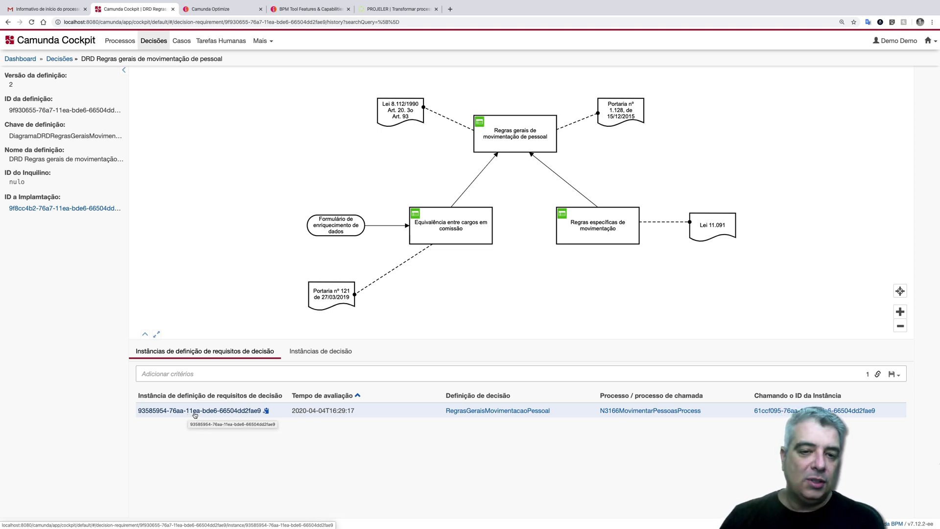
{"action": "left_click", "coordinate": [194, 413]}
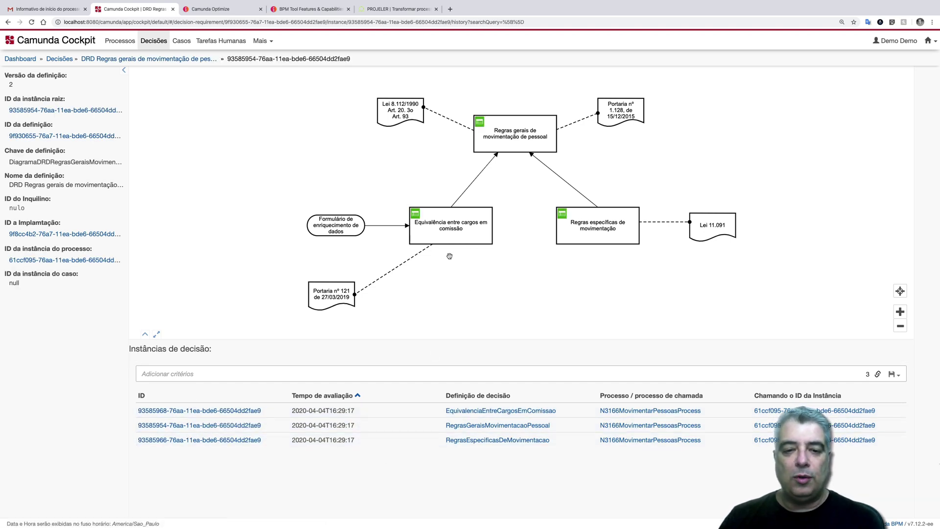
{"action": "scroll", "coordinate": [487, 223], "scroll_direction": "up", "scroll_amount": 5}
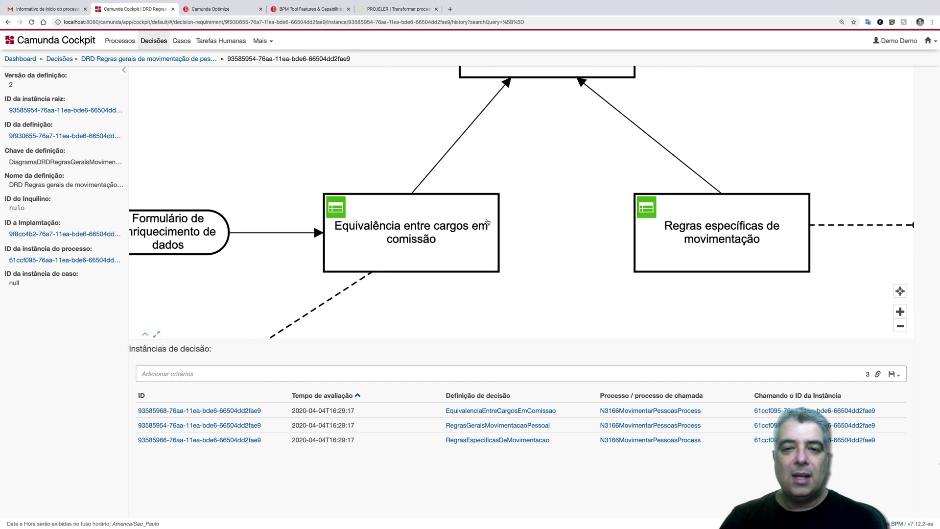
{"action": "scroll", "coordinate": [486, 220], "scroll_direction": "up", "scroll_amount": 3}
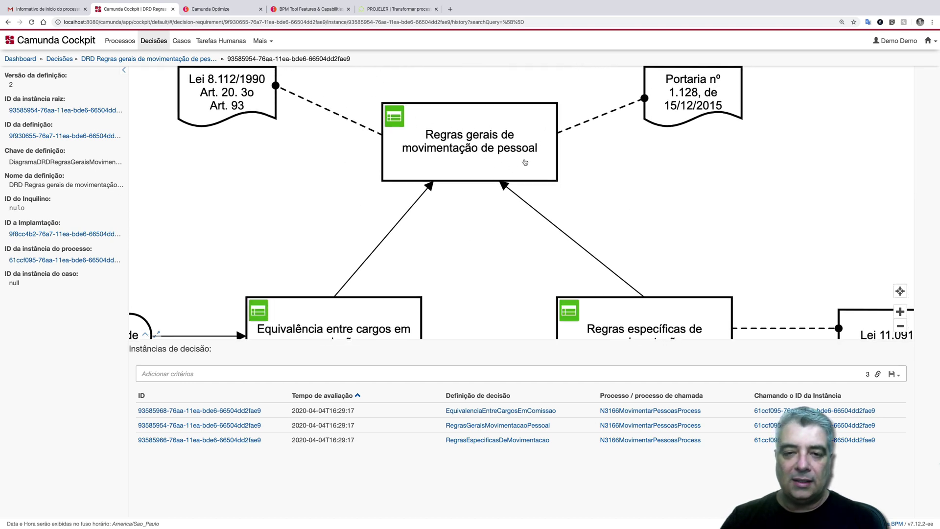
{"action": "scroll", "coordinate": [525, 162], "scroll_direction": "down", "scroll_amount": 3}
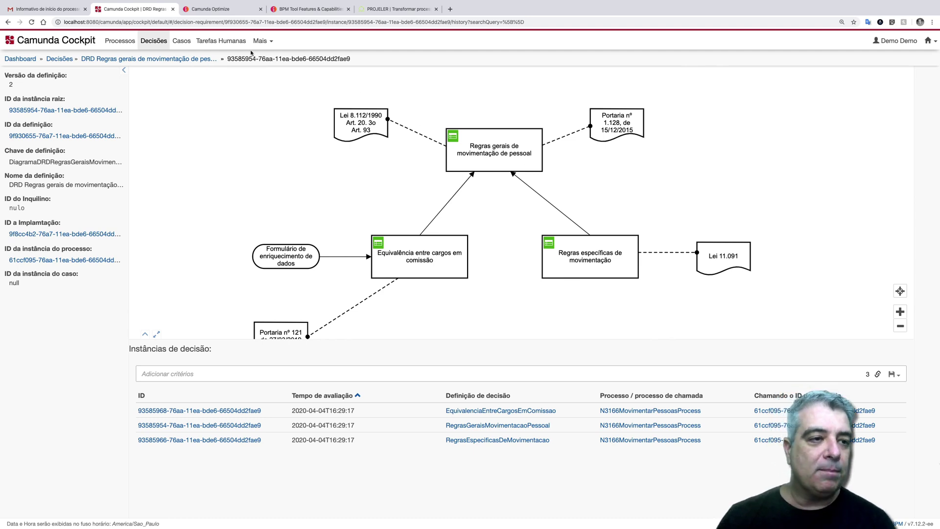
{"action": "left_click", "coordinate": [171, 59]}
{"action": "left_click", "coordinate": [150, 44]}
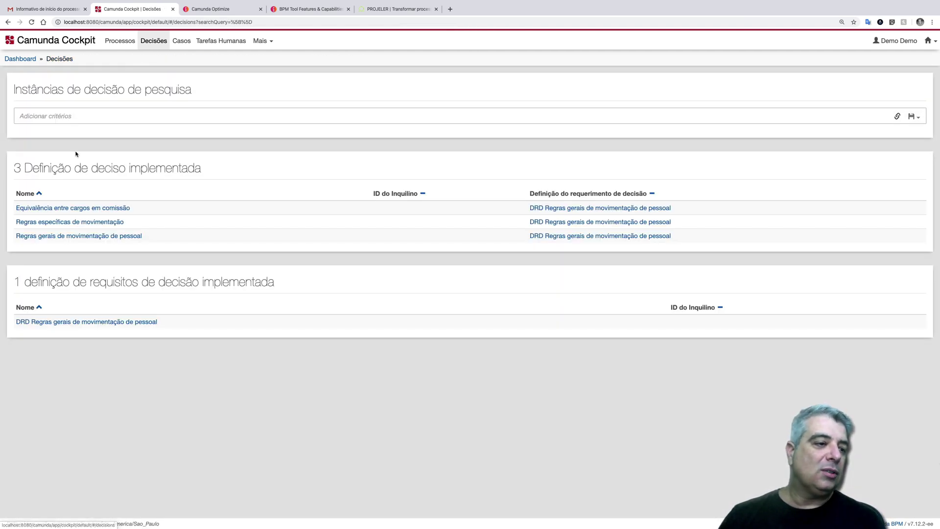
{"action": "left_click", "coordinate": [70, 209]}
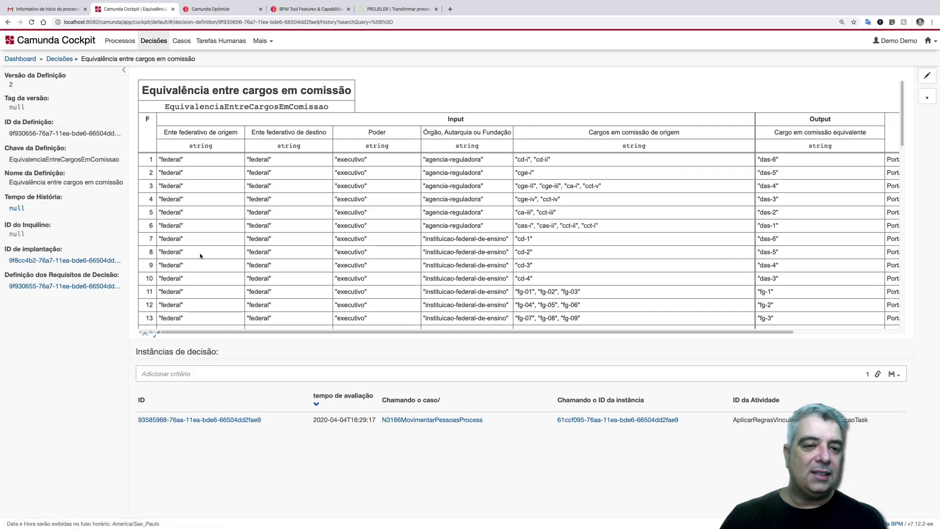
{"action": "left_click", "coordinate": [176, 420]}
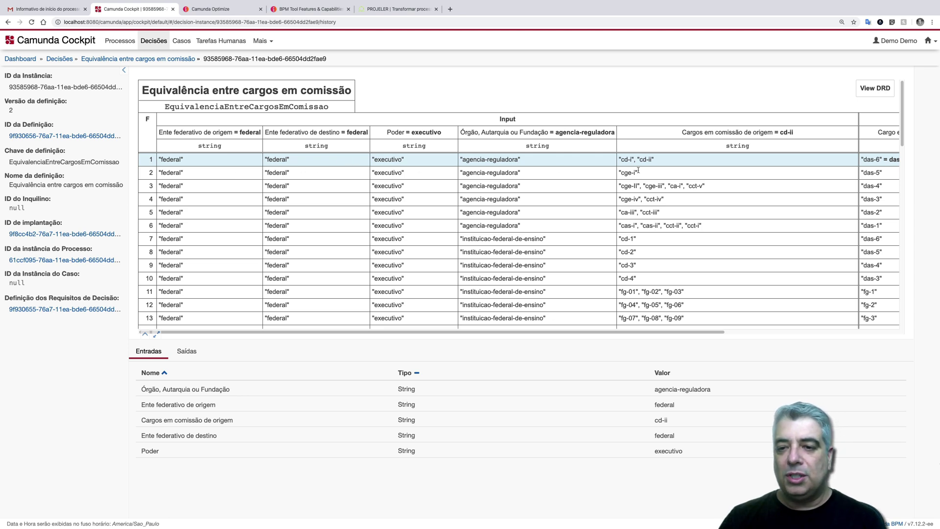
{"action": "scroll", "coordinate": [637, 170], "scroll_direction": "right", "scroll_amount": 5}
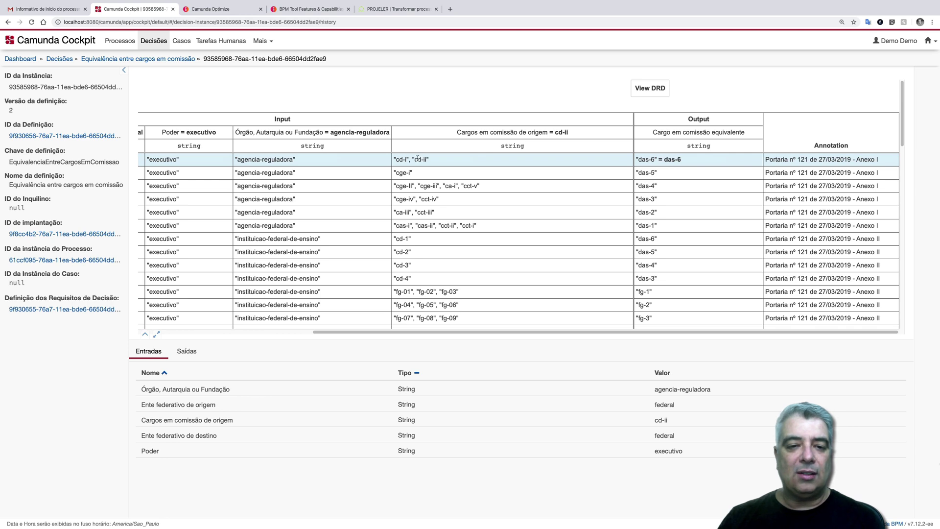
{"action": "left_click_drag", "start_coordinate": [686, 161], "coordinate": [665, 159]}
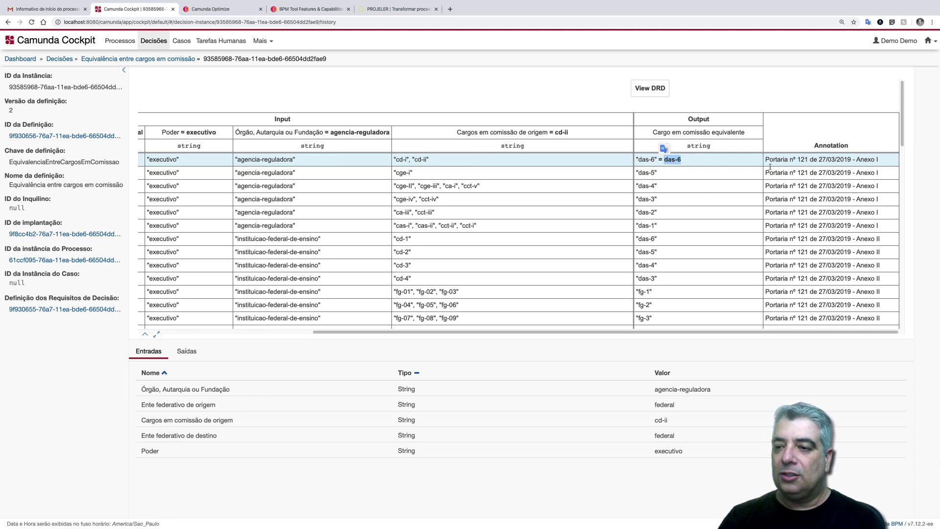
{"action": "left_click_drag", "start_coordinate": [766, 160], "coordinate": [817, 160]}
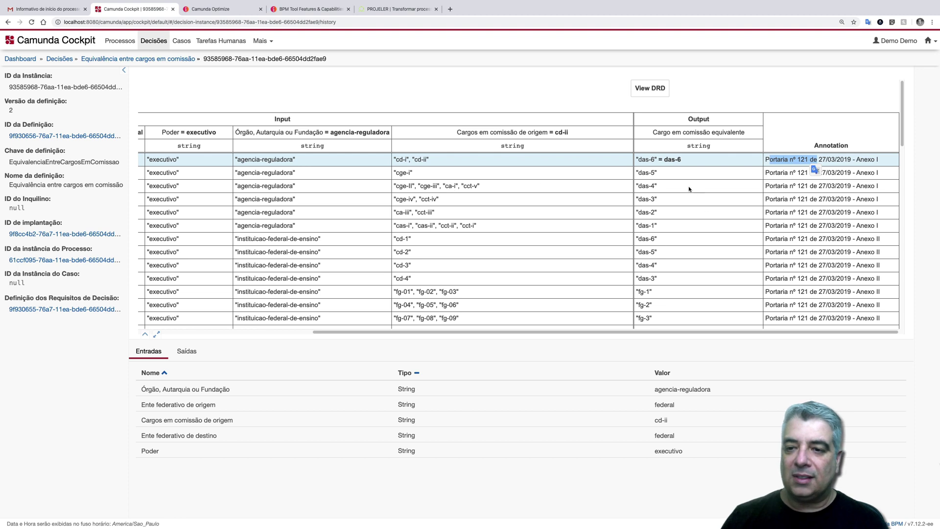
{"action": "double_click", "coordinate": [669, 159]}
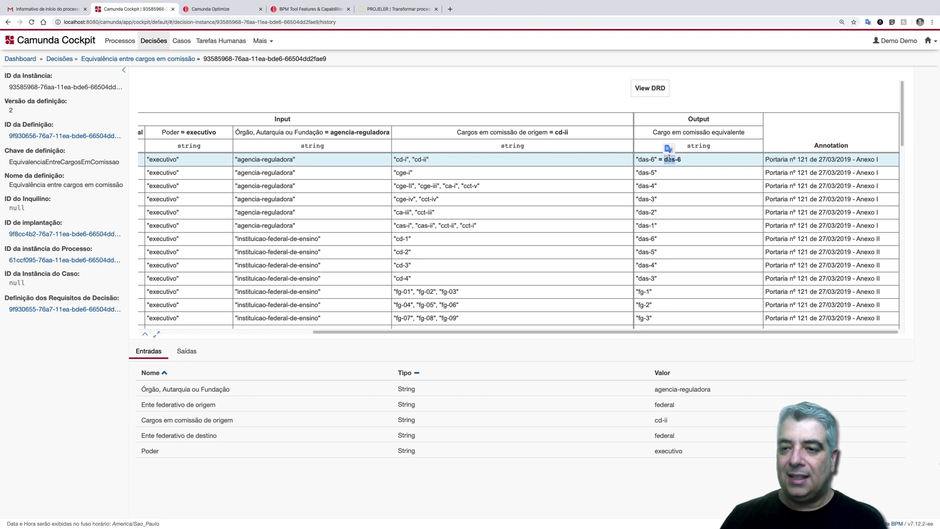
{"action": "double_click", "coordinate": [722, 132]}
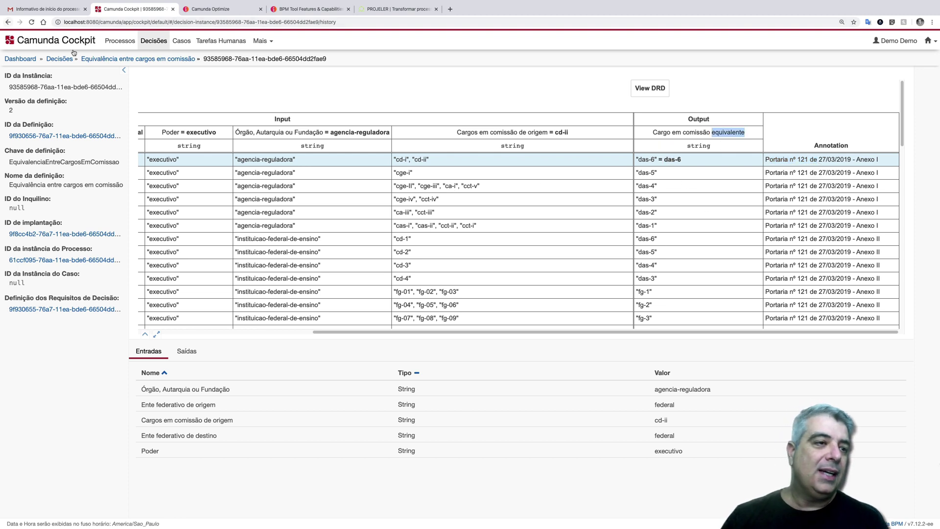
{"action": "left_click", "coordinate": [147, 43]}
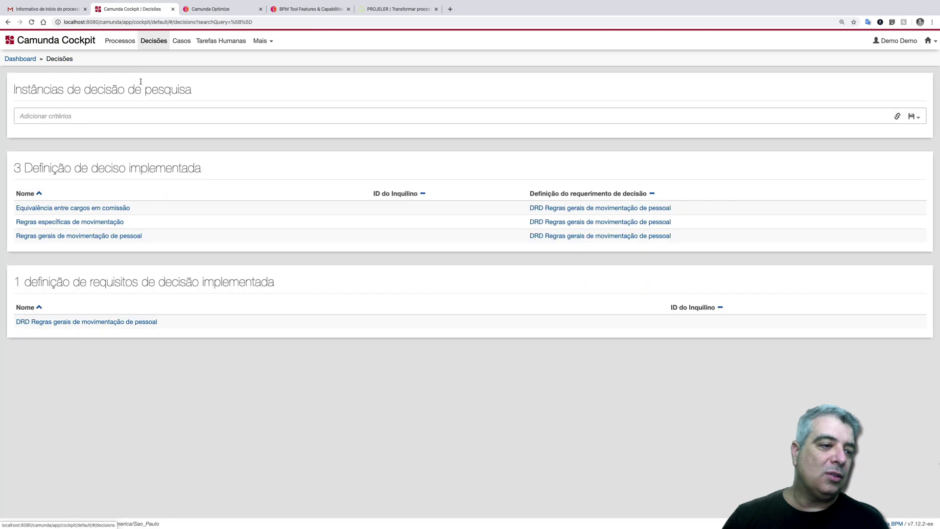
- Open the Regras gerais decision's evaluated instance and check its inputs das-6, cessao and Estágio probatório true
{"action": "left_click", "coordinate": [77, 237]}
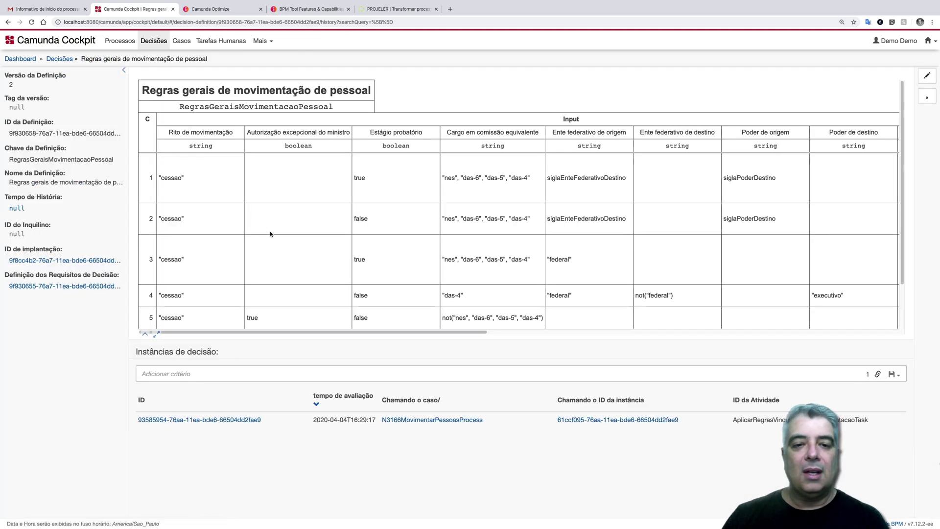
{"action": "left_click", "coordinate": [212, 422]}
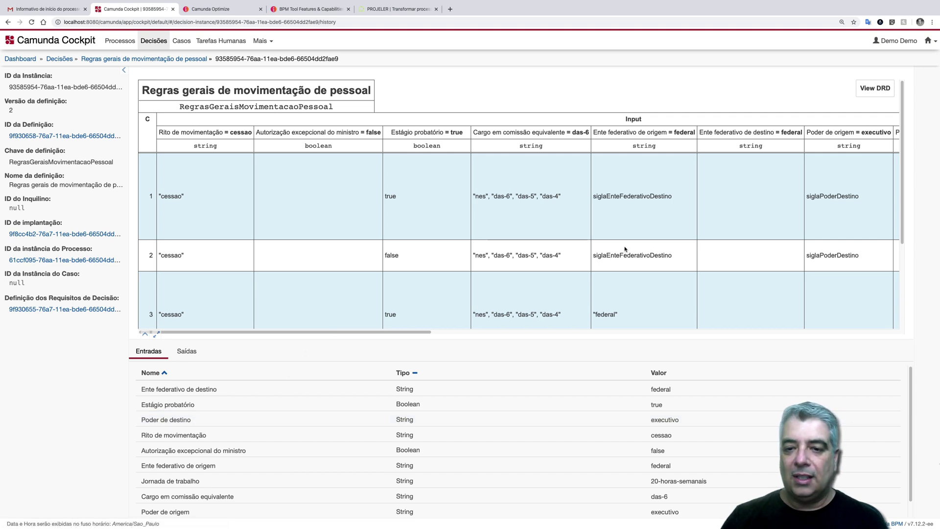
{"action": "left_click_drag", "start_coordinate": [573, 132], "coordinate": [589, 133]}
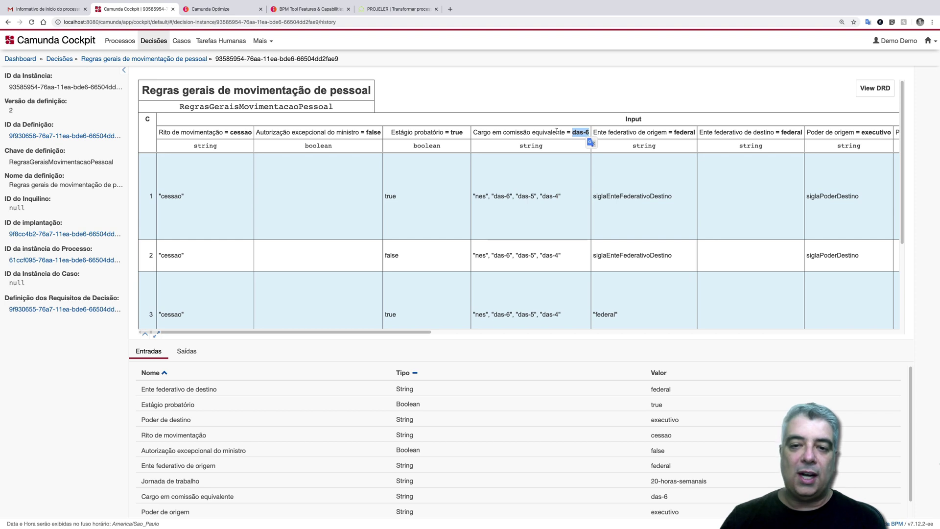
{"action": "double_click", "coordinate": [556, 132]}
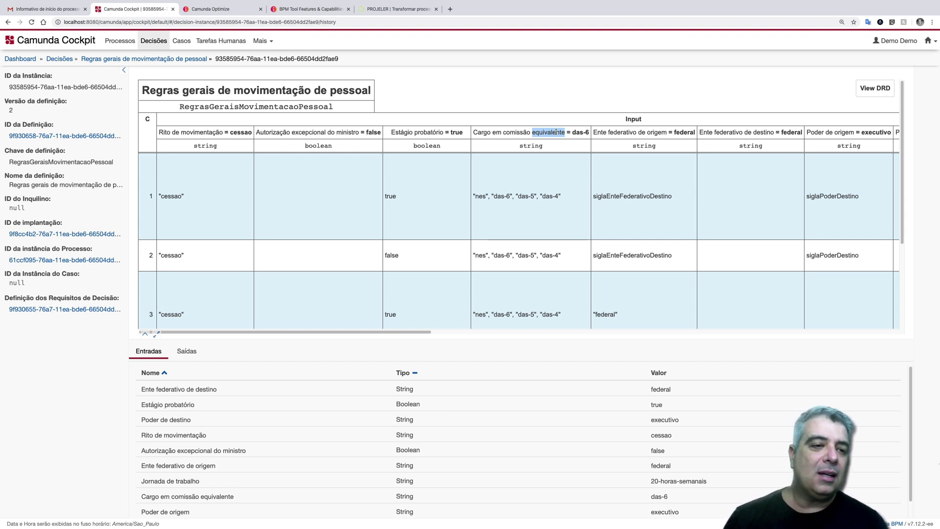
{"action": "left_click", "coordinate": [244, 132]}
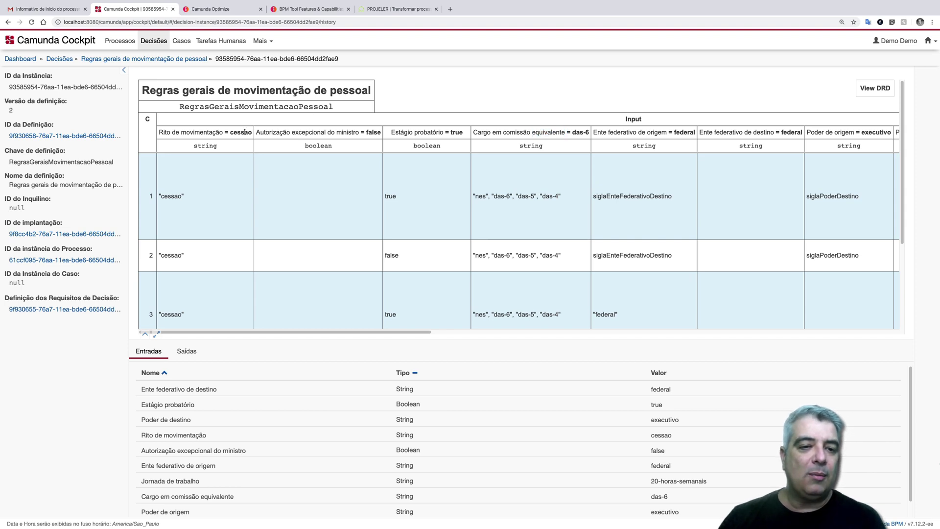
{"action": "double_click", "coordinate": [245, 132]}
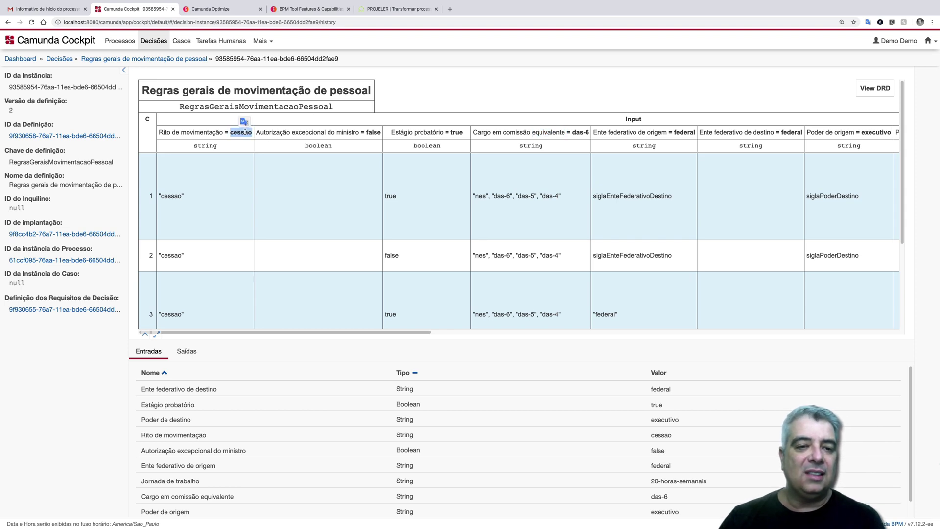
{"action": "double_click", "coordinate": [457, 133]}
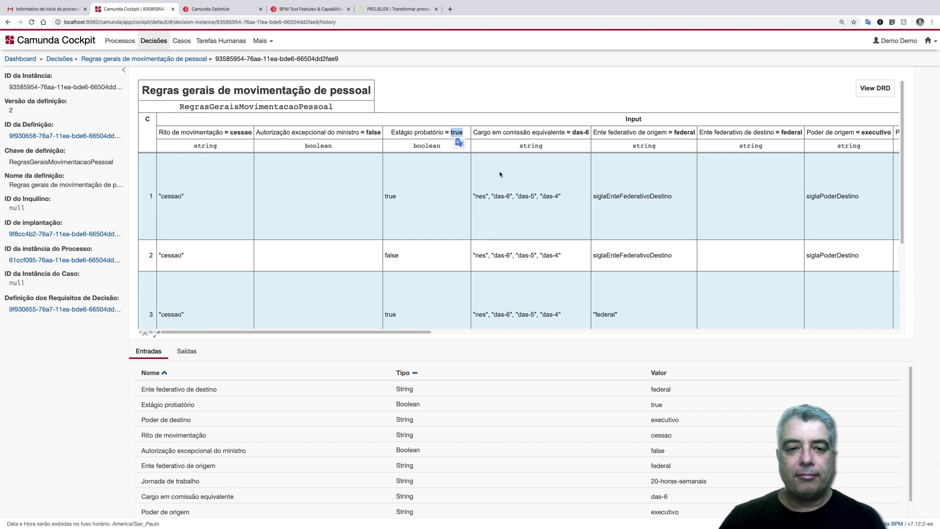
{"action": "scroll", "coordinate": [636, 164], "scroll_direction": "right", "scroll_amount": 5}
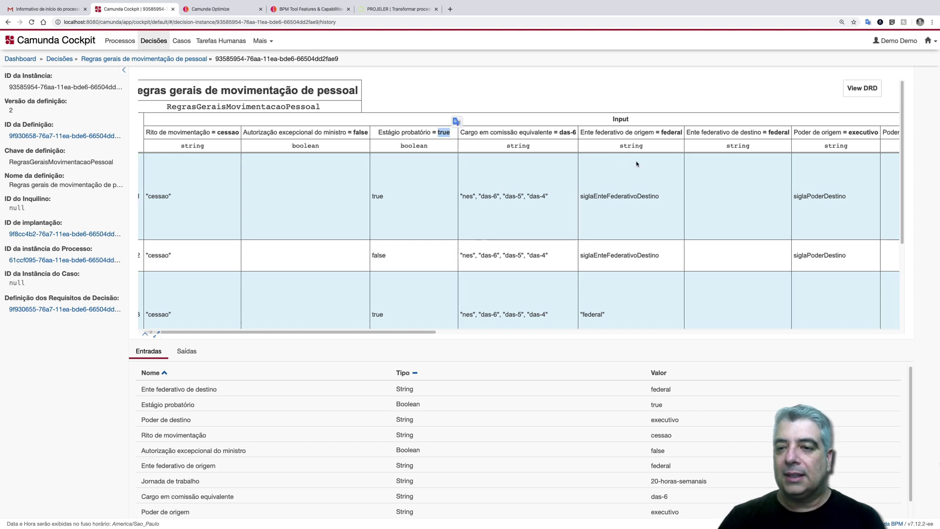
{"action": "scroll", "coordinate": [636, 164], "scroll_direction": "right", "scroll_amount": 1}
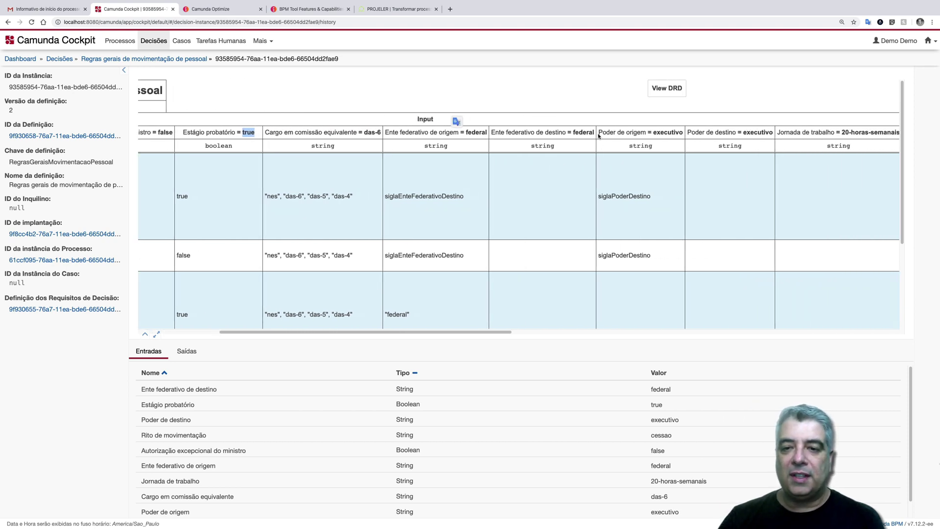
{"action": "scroll", "coordinate": [561, 223], "scroll_direction": "right", "scroll_amount": 8}
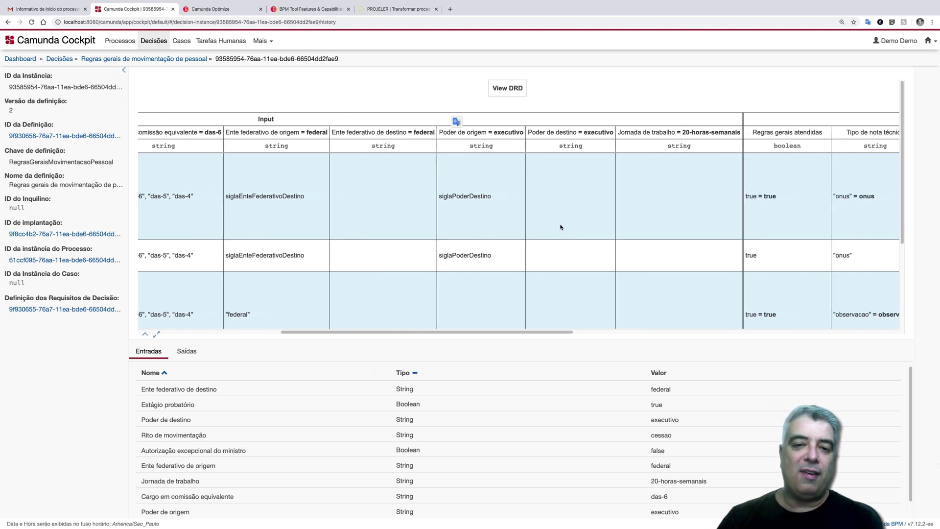
{"action": "scroll", "coordinate": [561, 227], "scroll_direction": "right", "scroll_amount": 10}
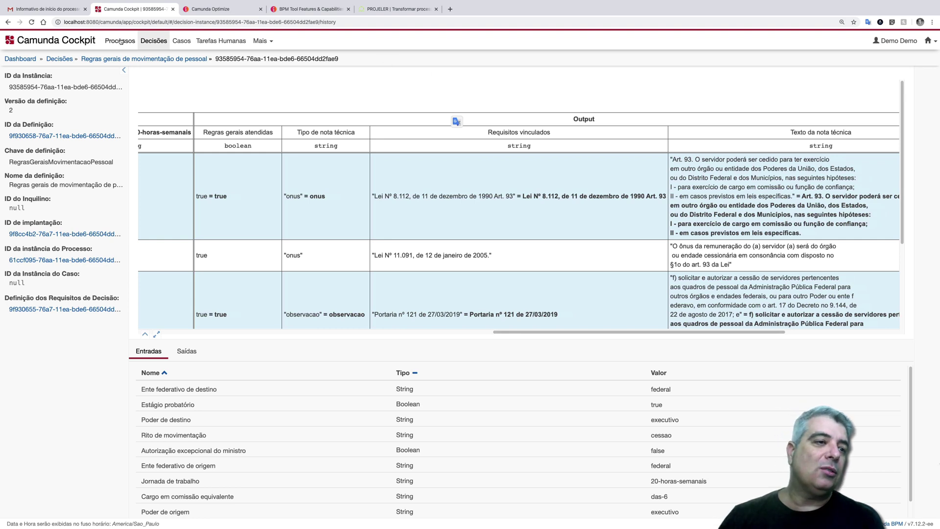
- Show the deployed Processos list, then switch over to Tasklist
{"action": "left_click", "coordinate": [120, 41]}
{"action": "left_click", "coordinate": [929, 41]}
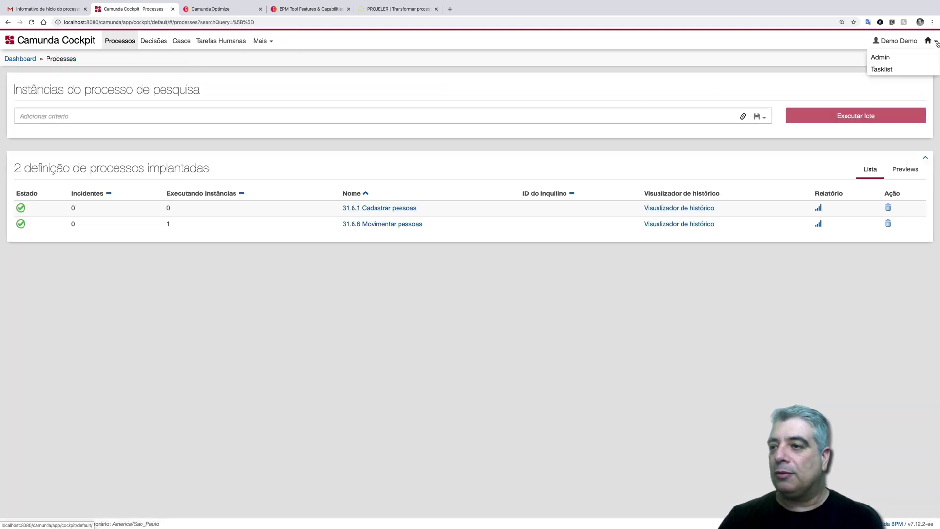
{"action": "left_click", "coordinate": [879, 70]}
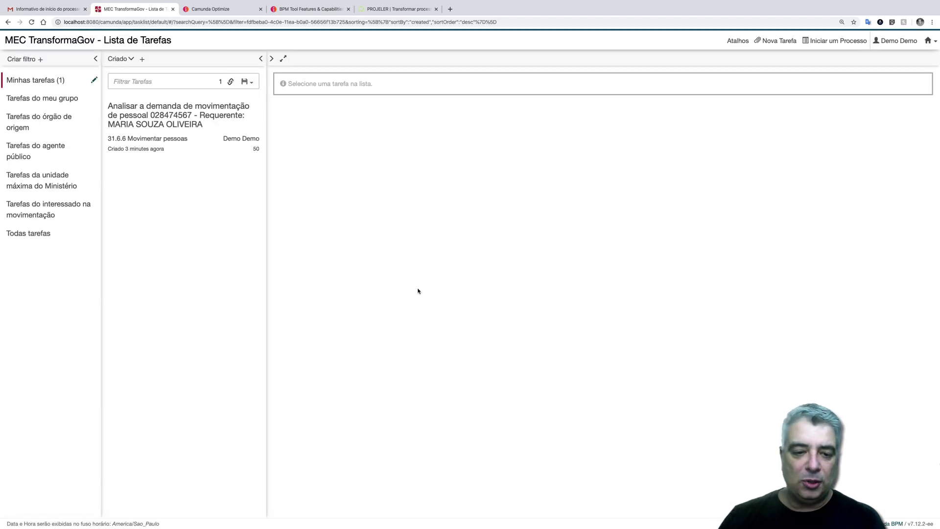
- Complete the movement analysis task as 'Movimentação inviável', with a Parecer noting the missing hierarchical level
{"action": "left_click", "coordinate": [189, 104]}
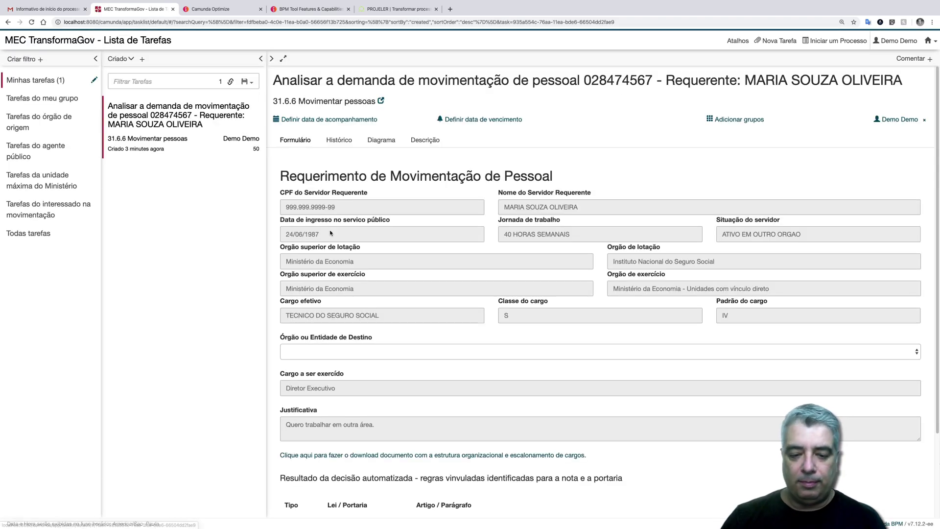
{"action": "scroll", "coordinate": [425, 366], "scroll_direction": "down", "scroll_amount": 5}
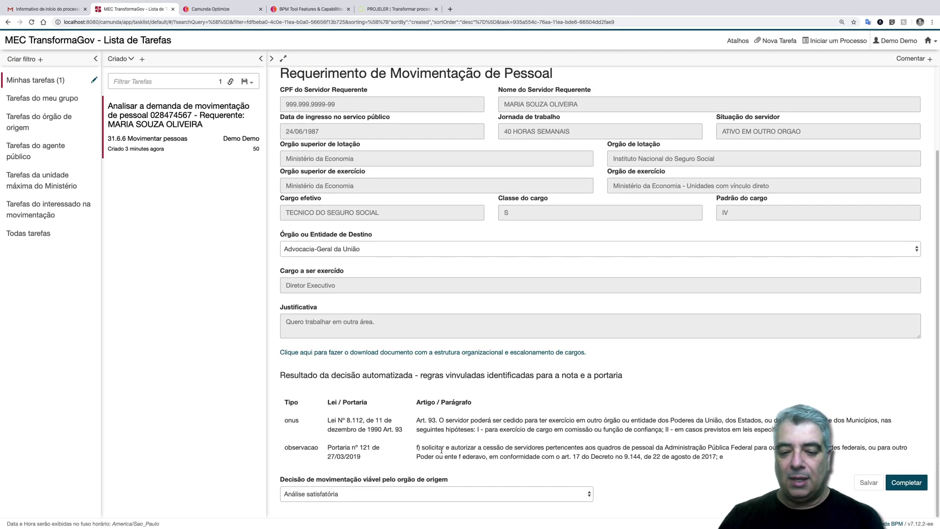
{"action": "left_click", "coordinate": [479, 493]}
{"action": "left_click", "coordinate": [439, 500]}
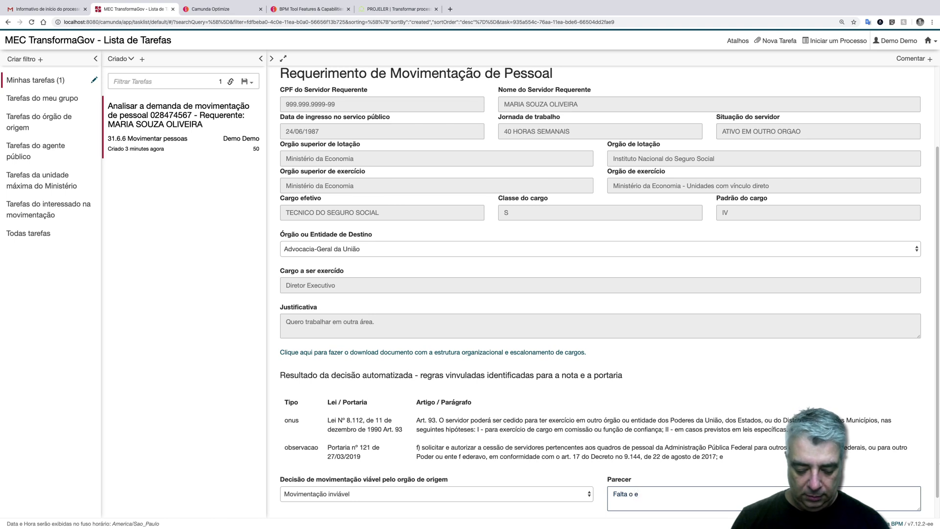
{"action": "type", "text": "quadramento no nível hierárquico."}
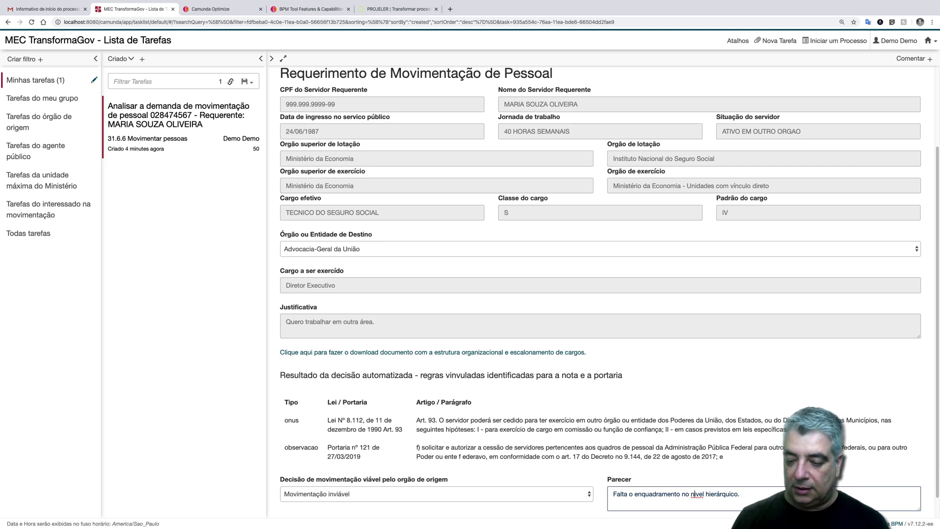
{"action": "type", "text": "´"}
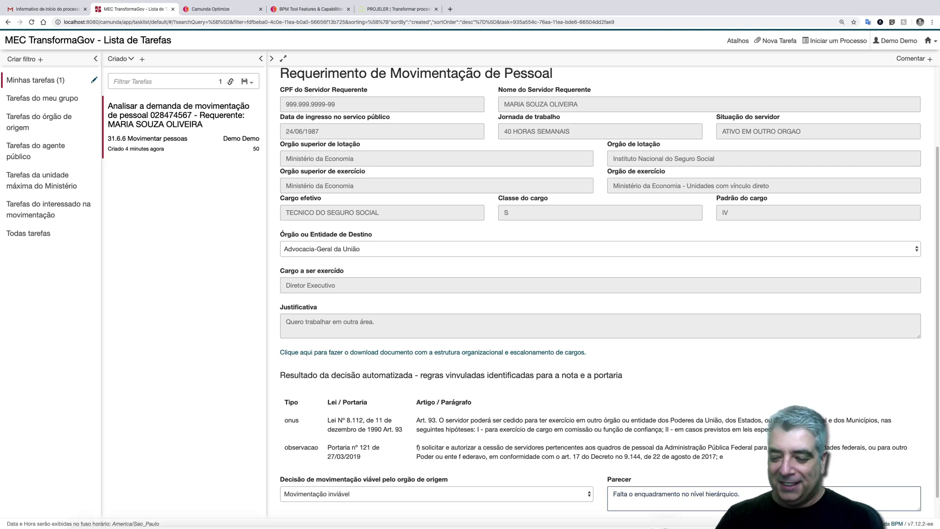
{"action": "scroll", "coordinate": [588, 294], "scroll_direction": "down", "scroll_amount": 1}
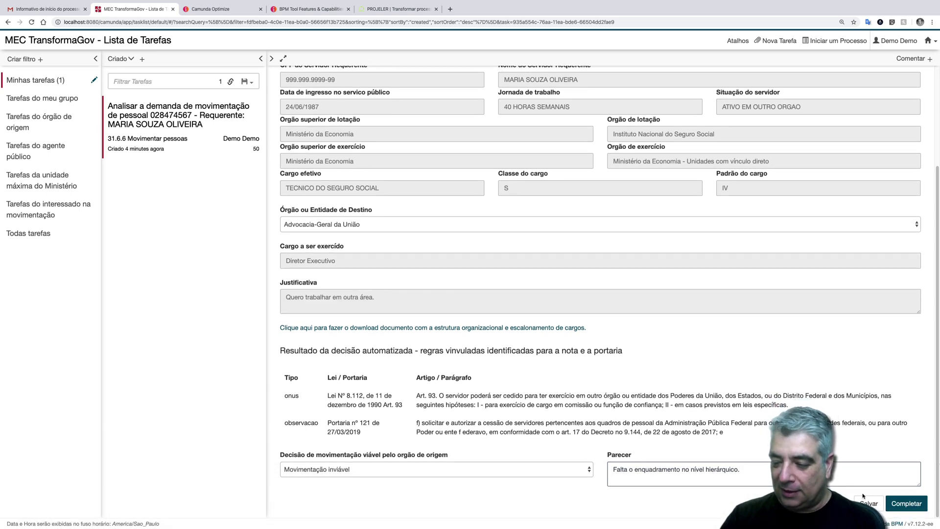
{"action": "left_click", "coordinate": [906, 504]}
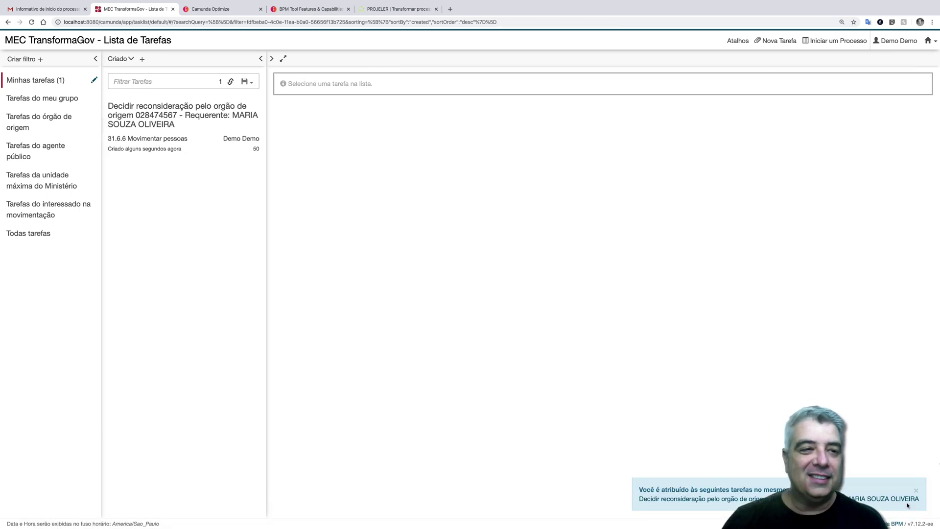
- Open 'Decidir reconsideração pelo orgão de origem', zoom into its process diagram, then return to its form
{"action": "left_click", "coordinate": [250, 124]}
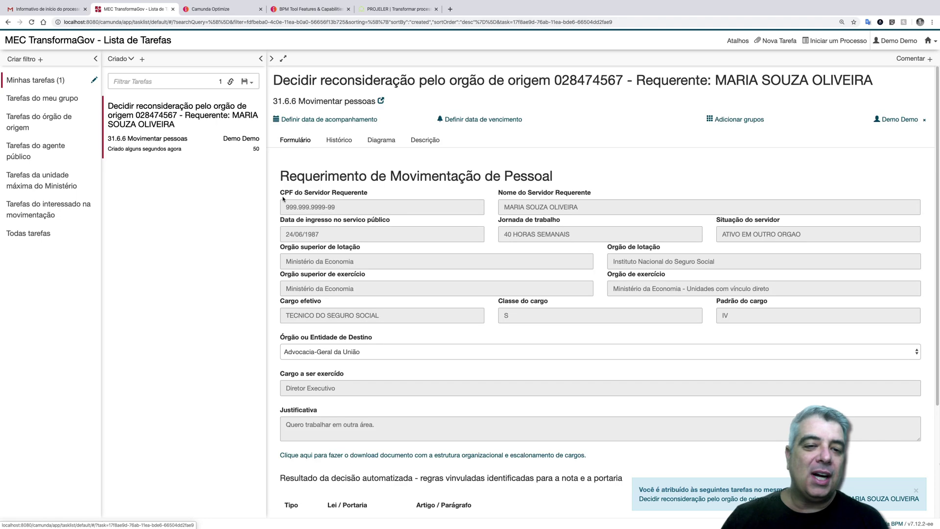
{"action": "left_click", "coordinate": [381, 140]}
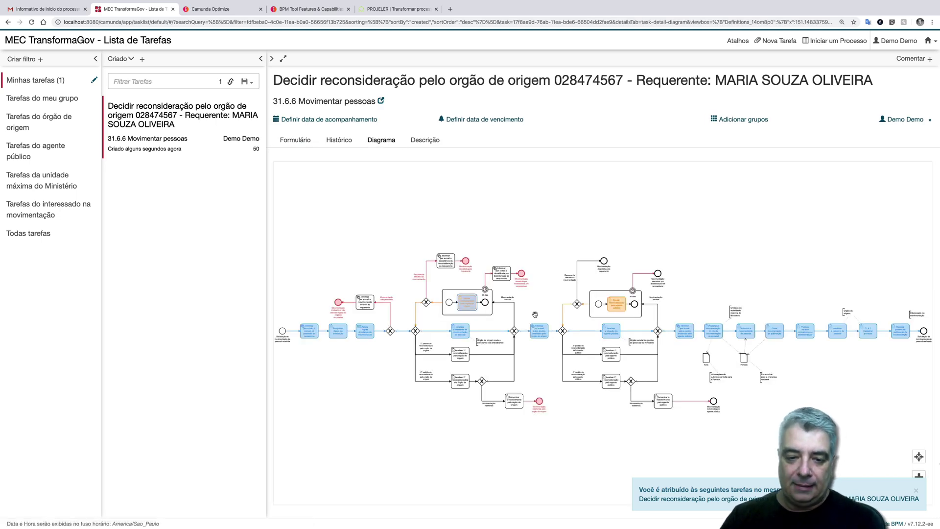
{"action": "scroll", "coordinate": [535, 314], "scroll_direction": "up", "scroll_amount": 1}
{"action": "scroll", "coordinate": [535, 314], "scroll_direction": "up", "scroll_amount": 5}
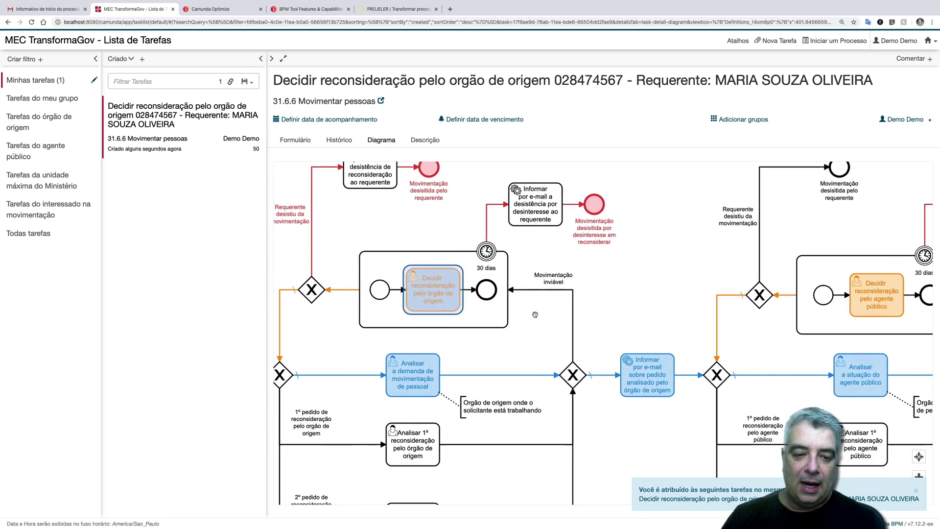
{"action": "scroll", "coordinate": [535, 314], "scroll_direction": "up", "scroll_amount": 3}
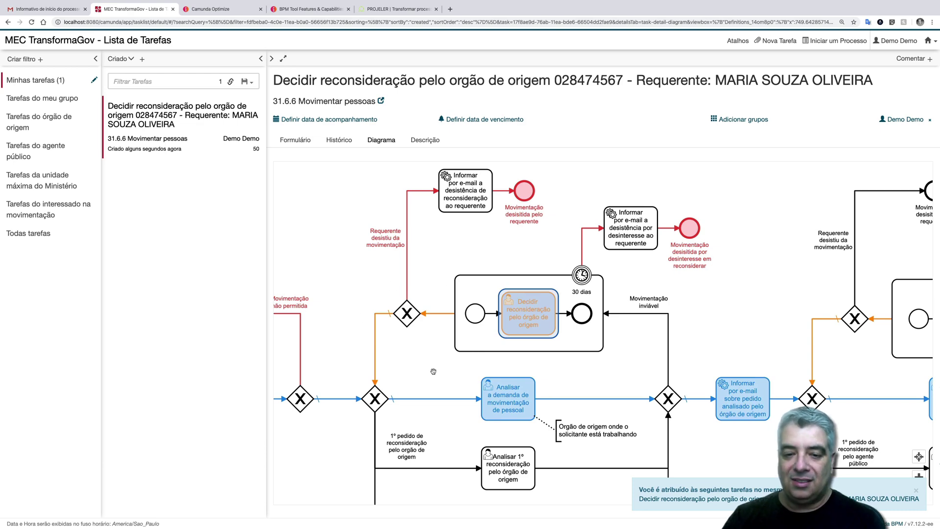
{"action": "left_click", "coordinate": [296, 140]}
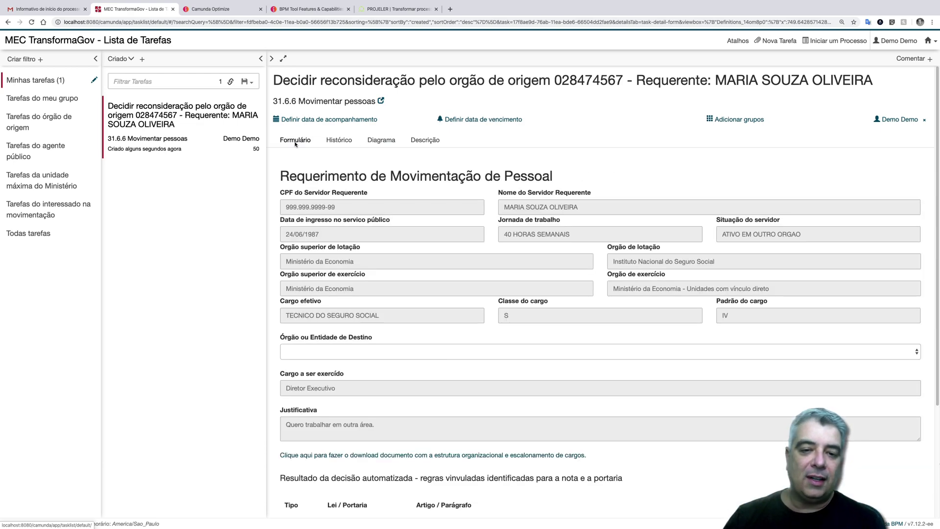
- Highlight the automated decision results and their legal references in the form's table
{"action": "scroll", "coordinate": [402, 274], "scroll_direction": "down", "scroll_amount": 3}
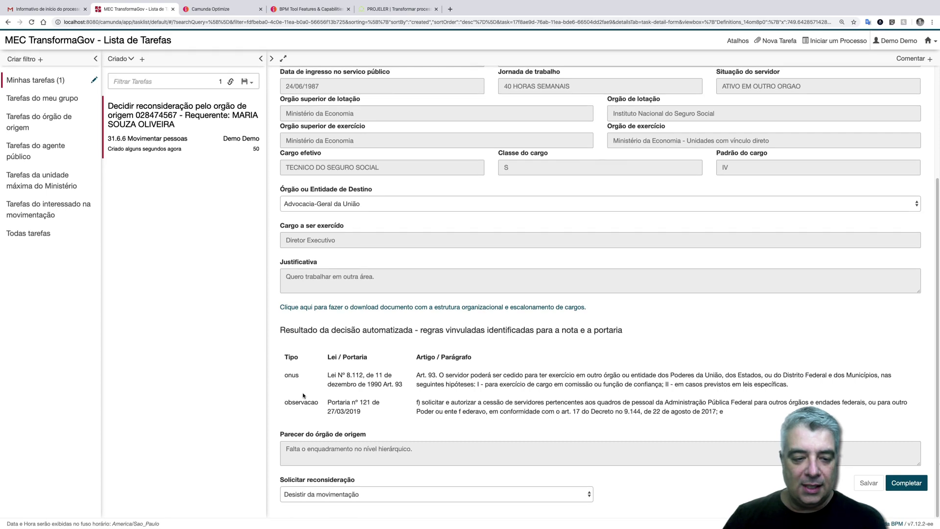
{"action": "left_click_drag", "start_coordinate": [285, 352], "coordinate": [567, 428]}
{"action": "left_click_drag", "start_coordinate": [749, 420], "coordinate": [404, 358]}
{"action": "left_click_drag", "start_coordinate": [298, 348], "coordinate": [377, 412]}
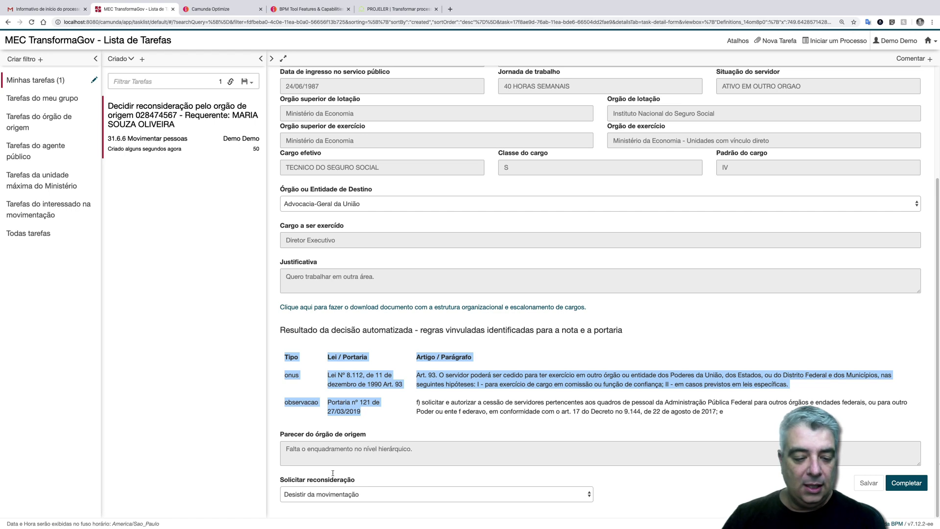
- Choose 'Solicitar reconsideração', justify with 'Faltou avaliar a lei 1234 de dez', and complete the task
{"action": "left_click", "coordinate": [334, 494]}
{"action": "left_click", "coordinate": [340, 504]}
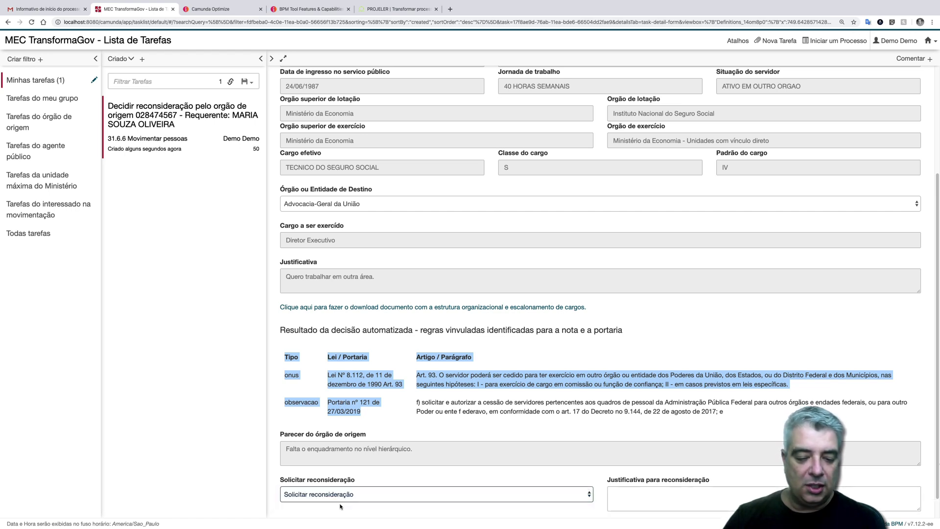
{"action": "left_click", "coordinate": [616, 494]}
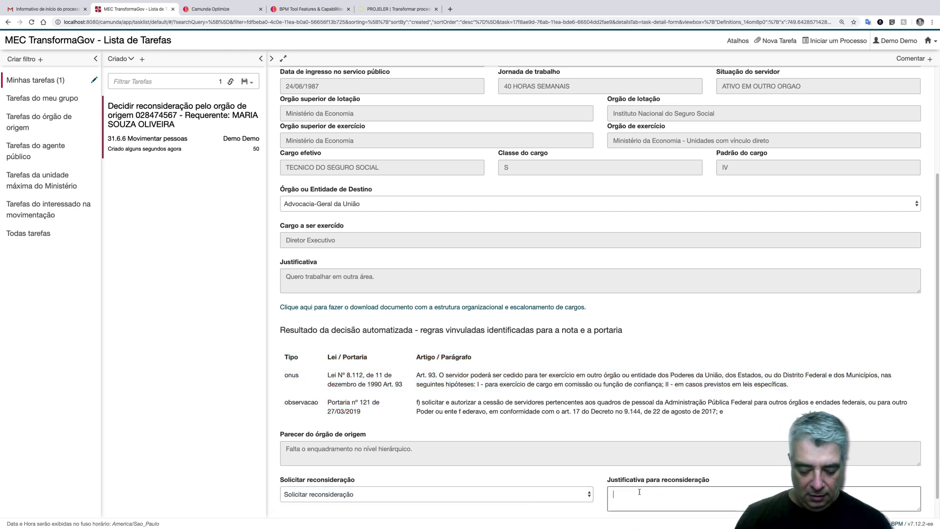
{"action": "type", "text": "Faltou "}
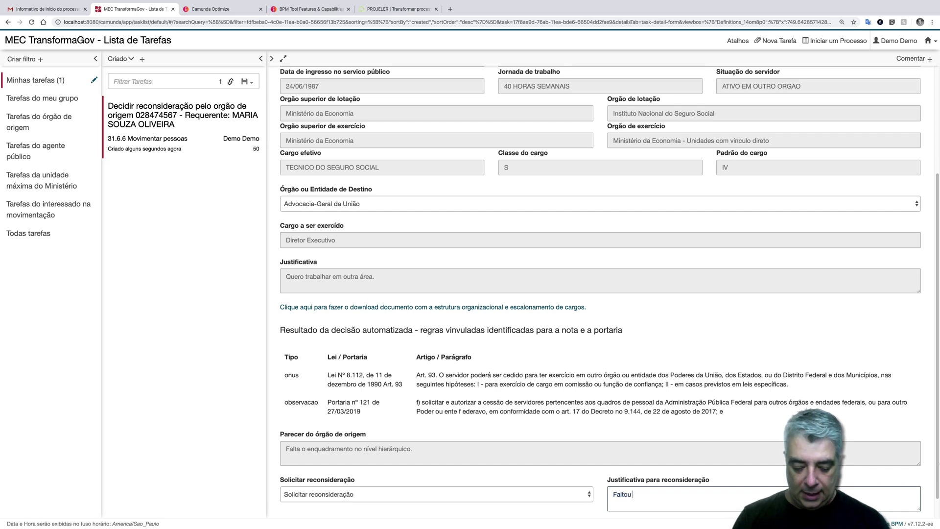
{"action": "type", "text": "avaliar "}
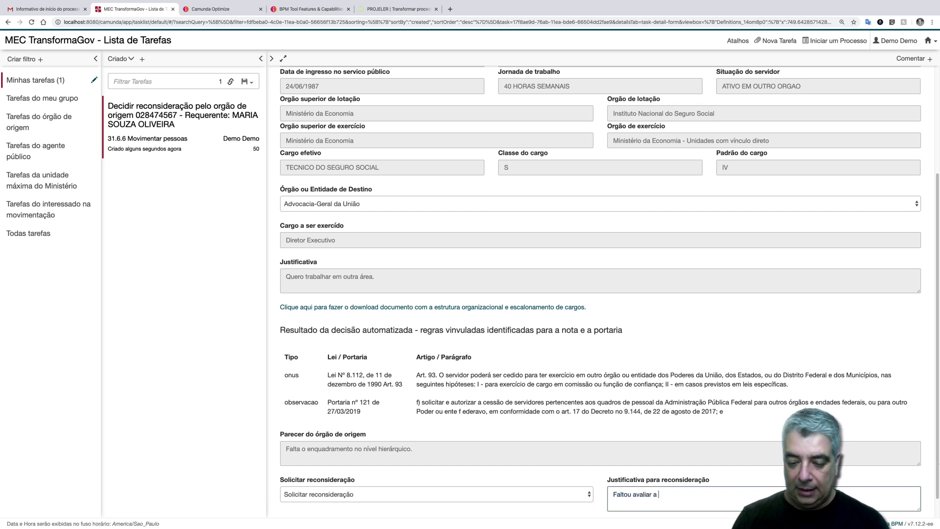
{"action": "type", "text": "a lei 123"}
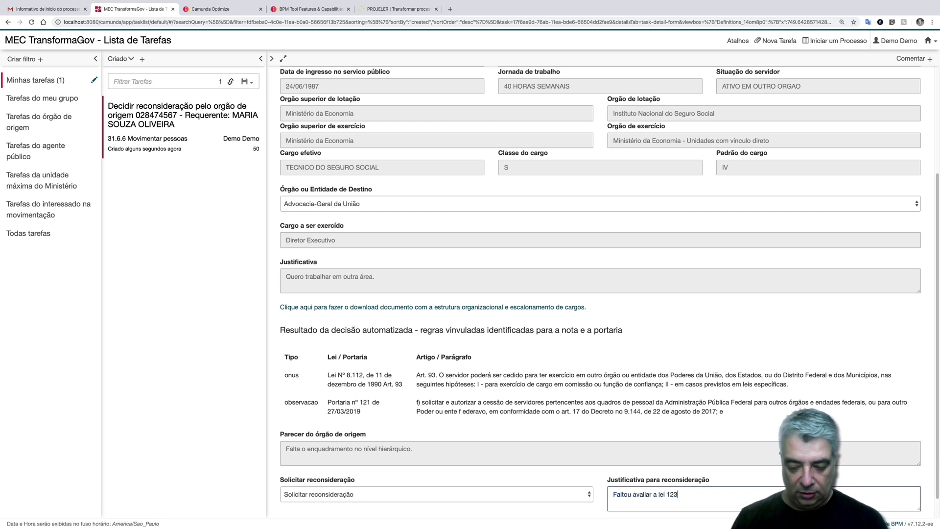
{"action": "type", "text": "4 de "}
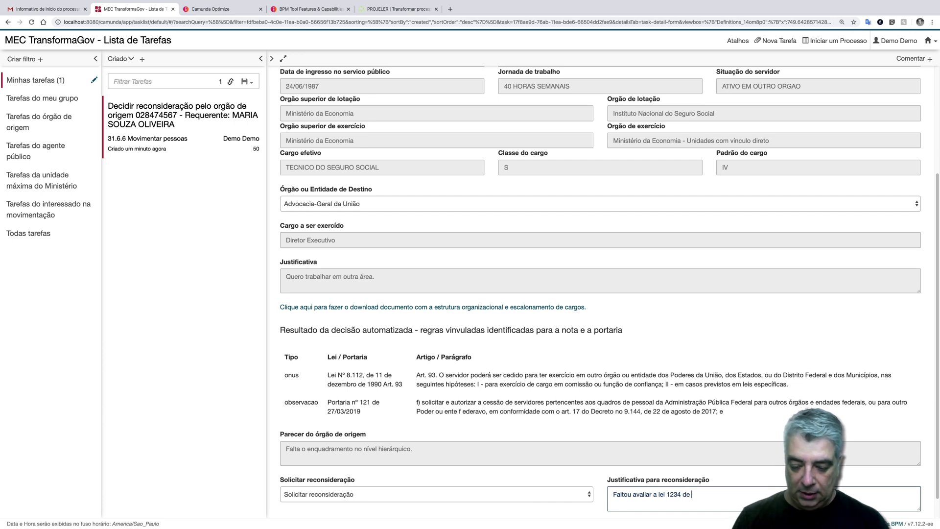
{"action": "type", "text": "dez de 2019."}
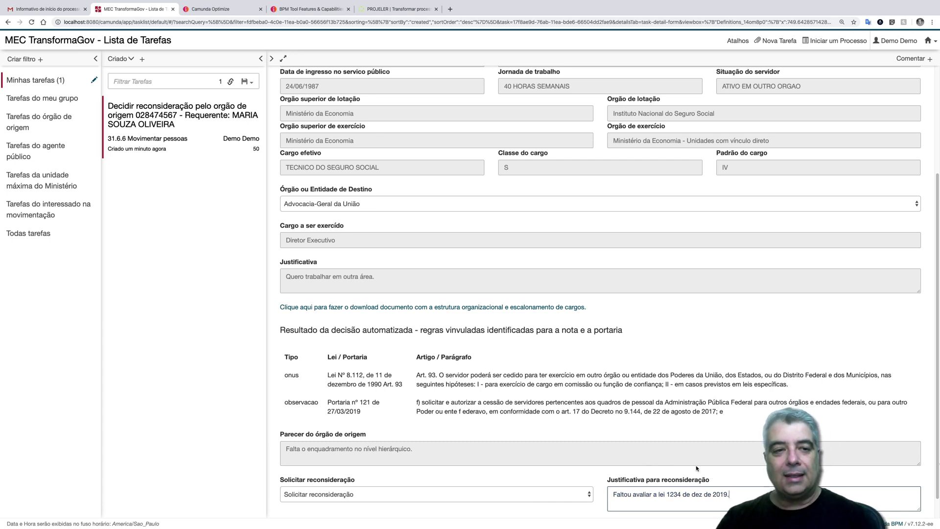
{"action": "scroll", "coordinate": [901, 500], "scroll_direction": "down", "scroll_amount": 1}
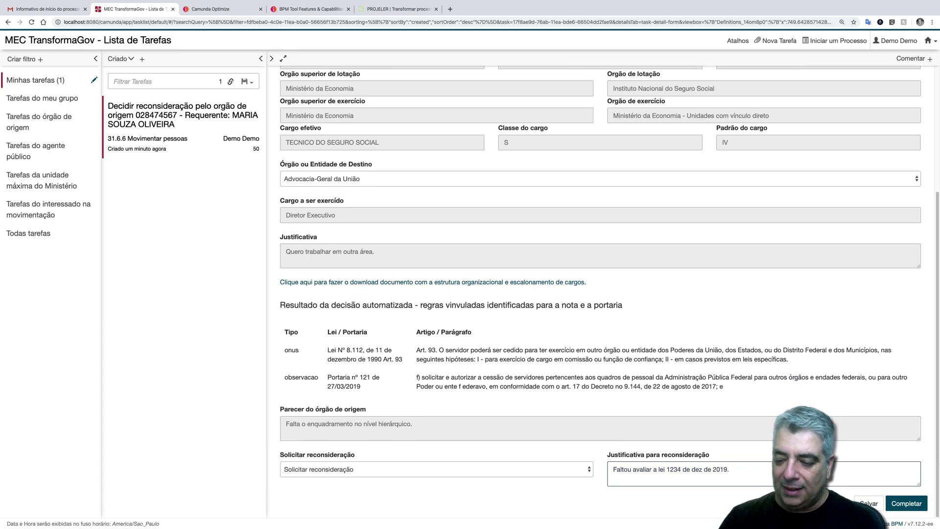
{"action": "left_click", "coordinate": [905, 504]}
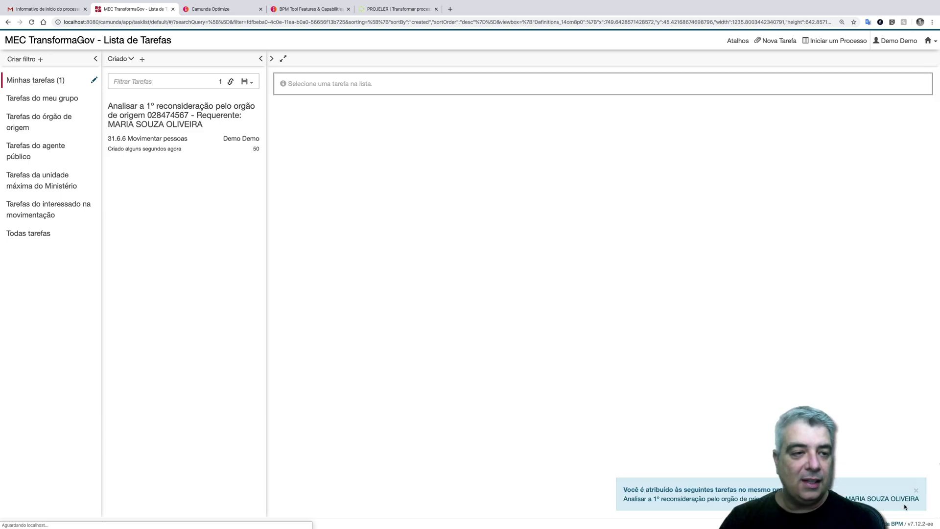
- Open the 'Analisar a 1º reconsideração pelo orgão de origem' task and view its process diagram
{"action": "left_click", "coordinate": [196, 114]}
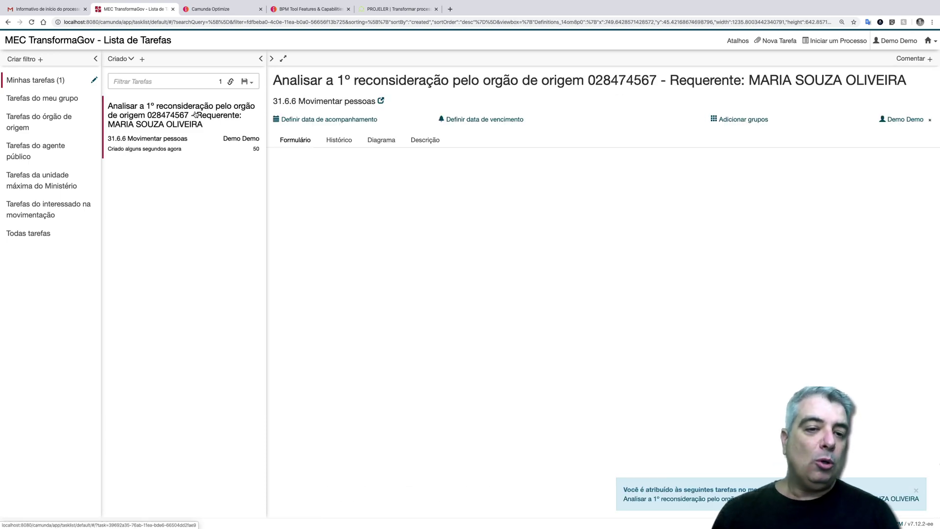
{"action": "scroll", "coordinate": [533, 327], "scroll_direction": "down", "scroll_amount": 3}
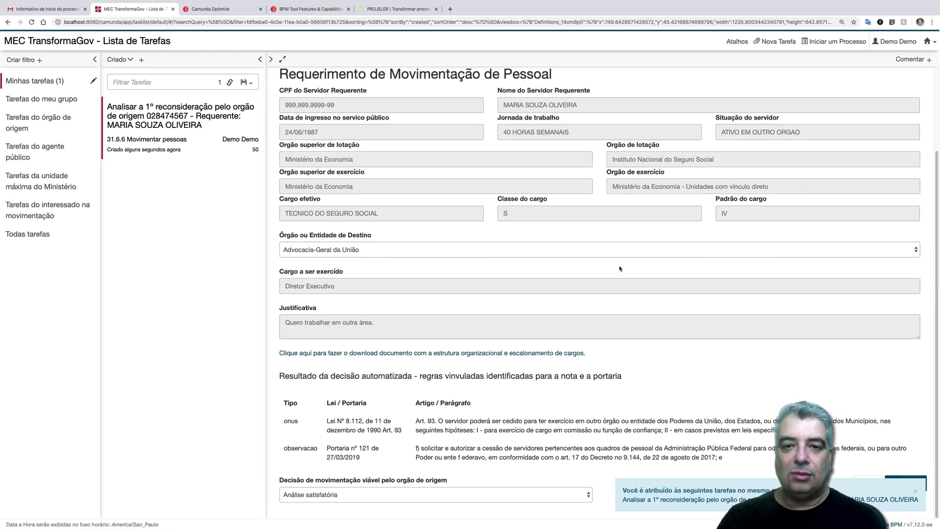
{"action": "scroll", "coordinate": [538, 235], "scroll_direction": "up", "scroll_amount": 5}
{"action": "left_click", "coordinate": [386, 140]}
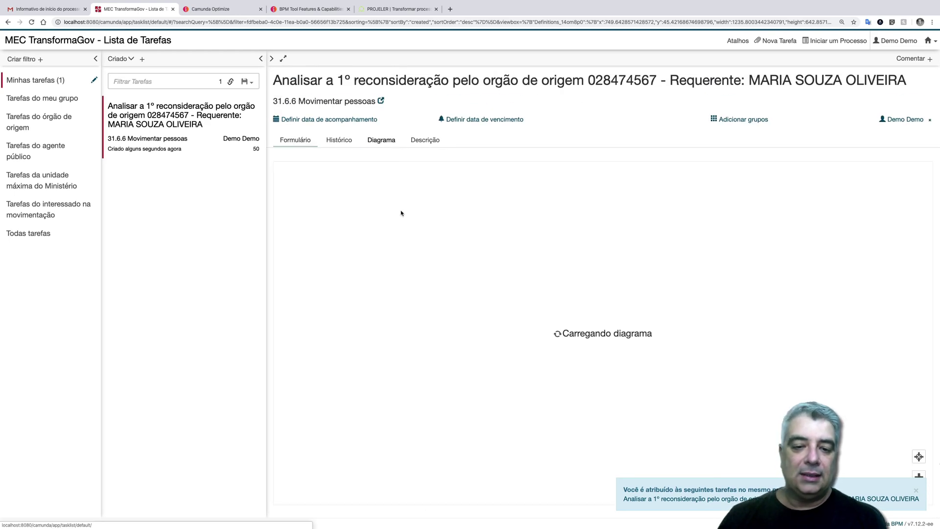
{"action": "scroll", "coordinate": [484, 341], "scroll_direction": "down", "scroll_amount": 5}
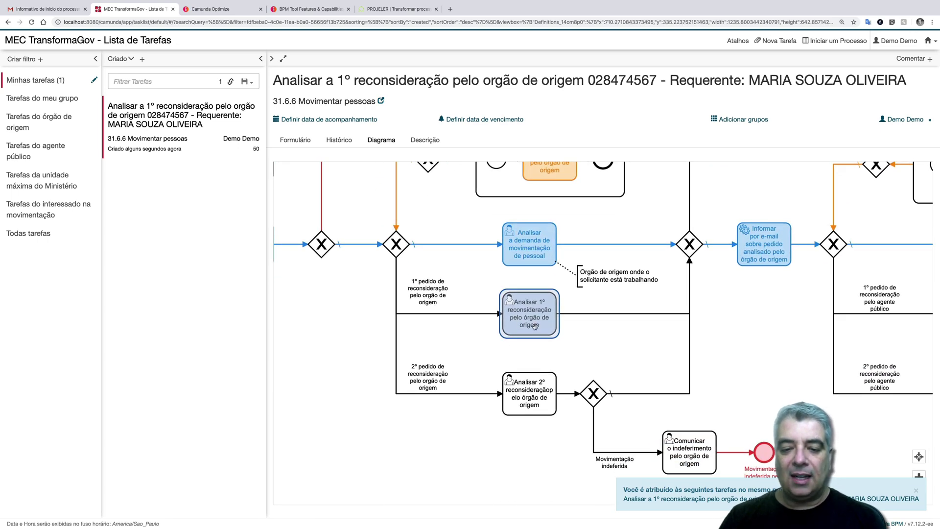
- Scroll through the task's request form, then switch desktops toward Camunda Modeler
{"action": "left_click", "coordinate": [309, 143]}
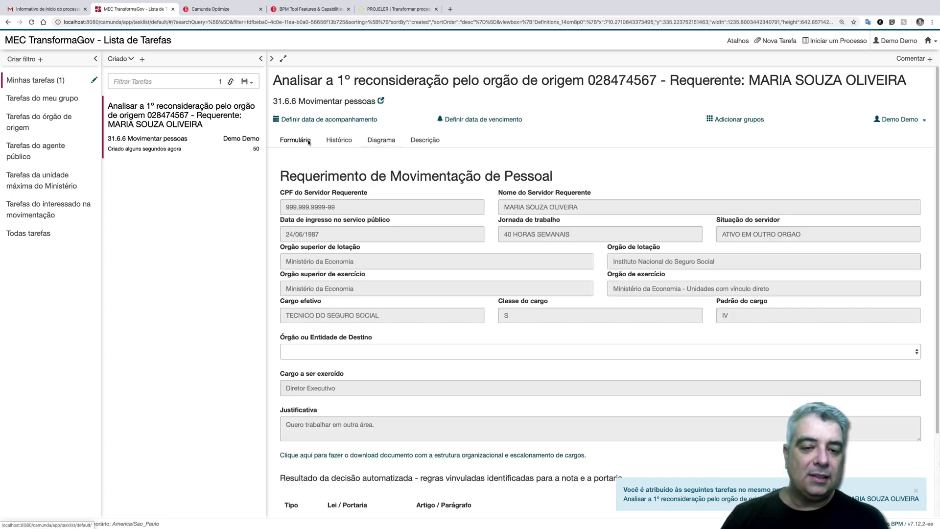
{"action": "scroll", "coordinate": [478, 353], "scroll_direction": "down", "scroll_amount": 3}
{"action": "scroll", "coordinate": [478, 356], "scroll_direction": "down", "scroll_amount": 1}
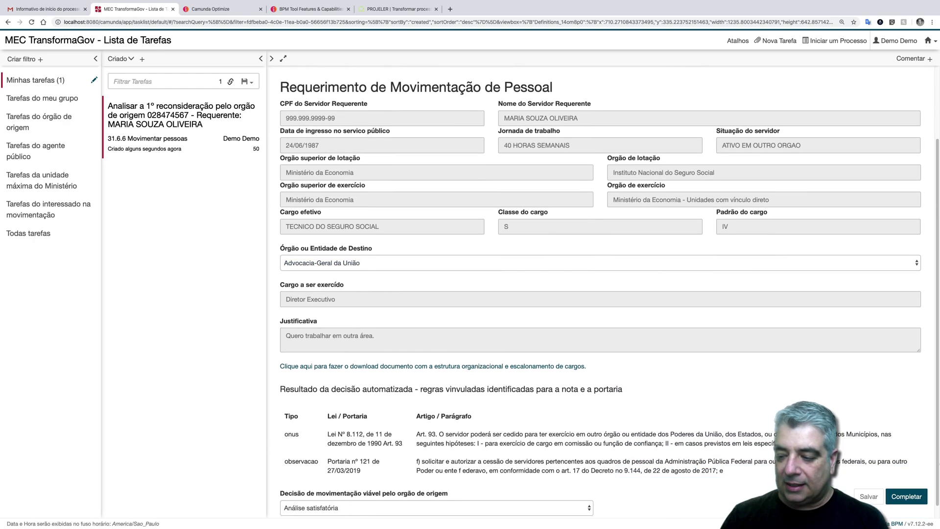
{"action": "scroll", "coordinate": [780, 431], "scroll_direction": "down", "scroll_amount": 1}
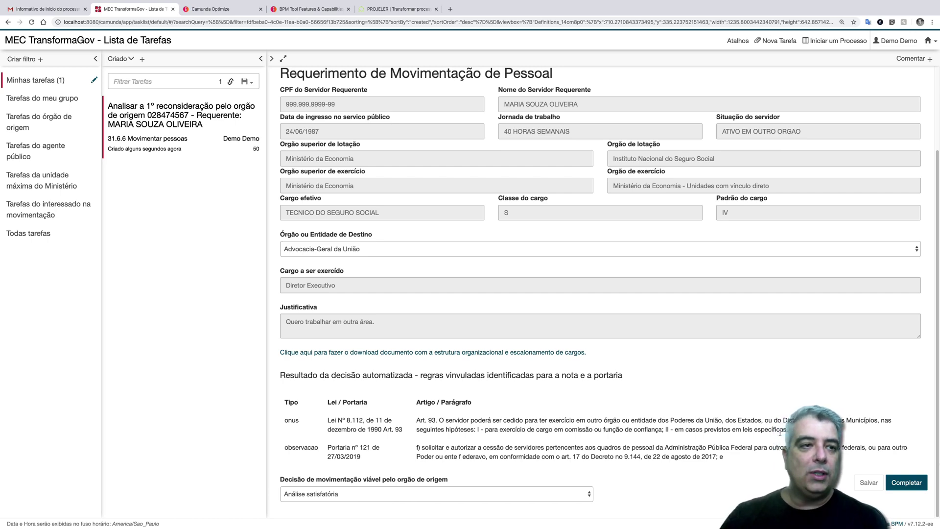
{"action": "key", "text": "ctrl+Right"}
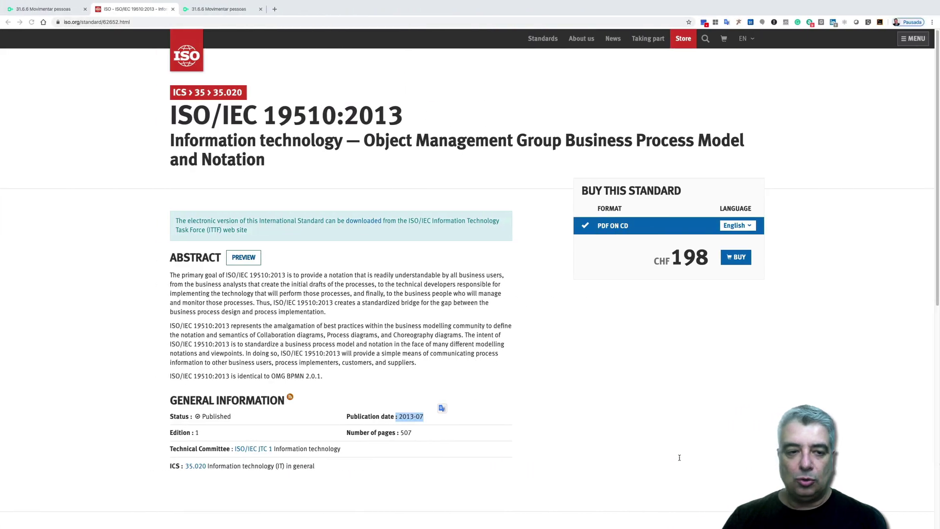
{"action": "key", "text": "ctrl+Right"}
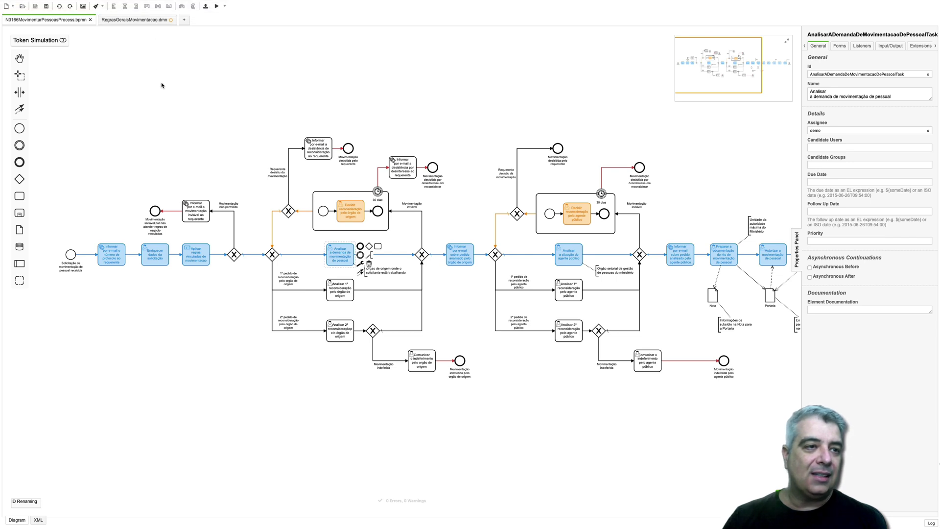
- In RegrasGeraisMovimentacao.dmn, review the 'Equivalência entre cargos em comissão' and 'Regras gerais de movimentação de pessoal' tables
{"action": "left_click", "coordinate": [153, 22]}
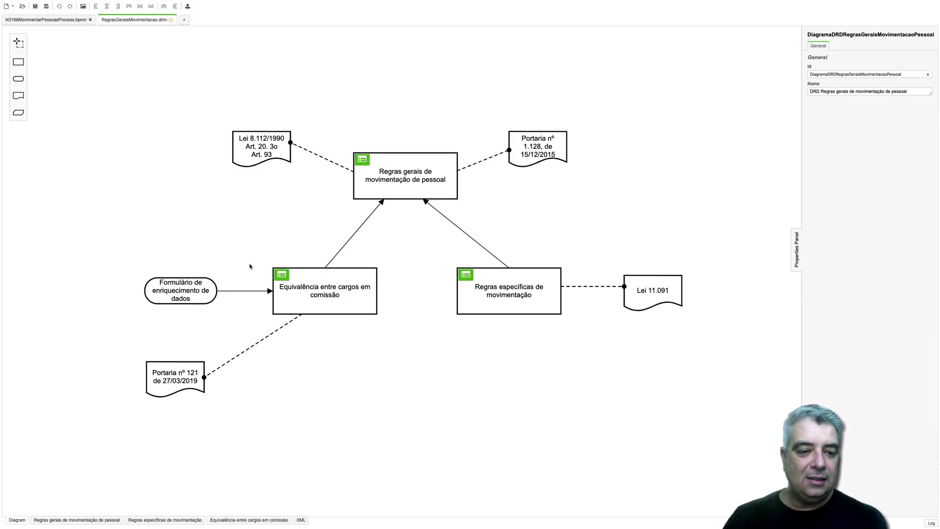
{"action": "left_click", "coordinate": [283, 275]}
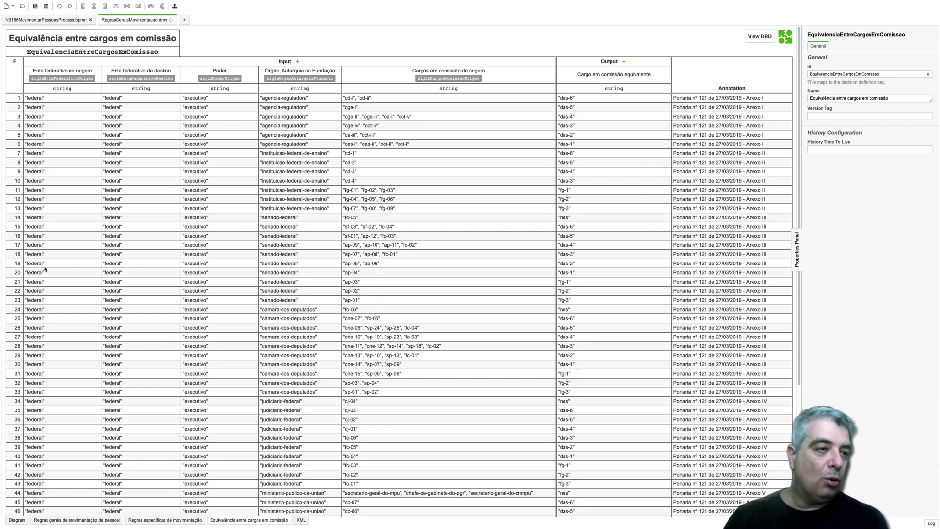
{"action": "left_click", "coordinate": [16, 519]}
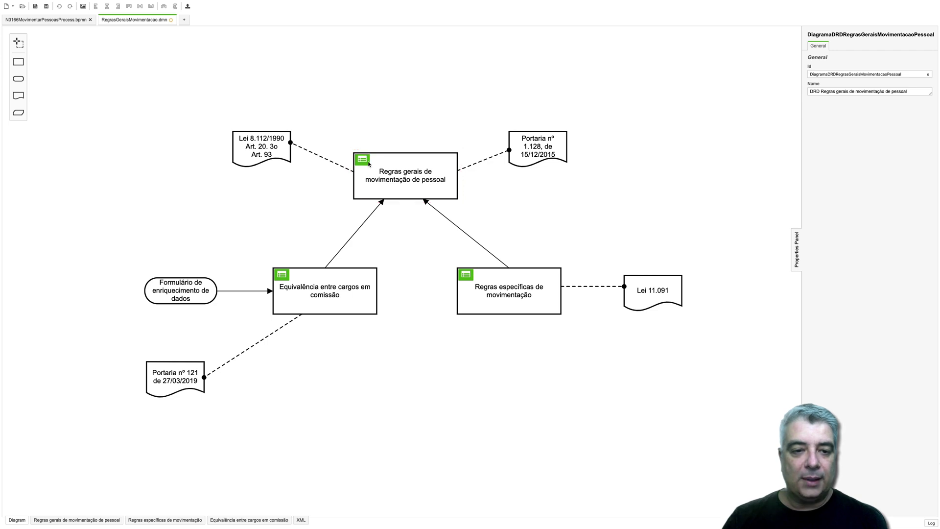
{"action": "left_click", "coordinate": [367, 161]}
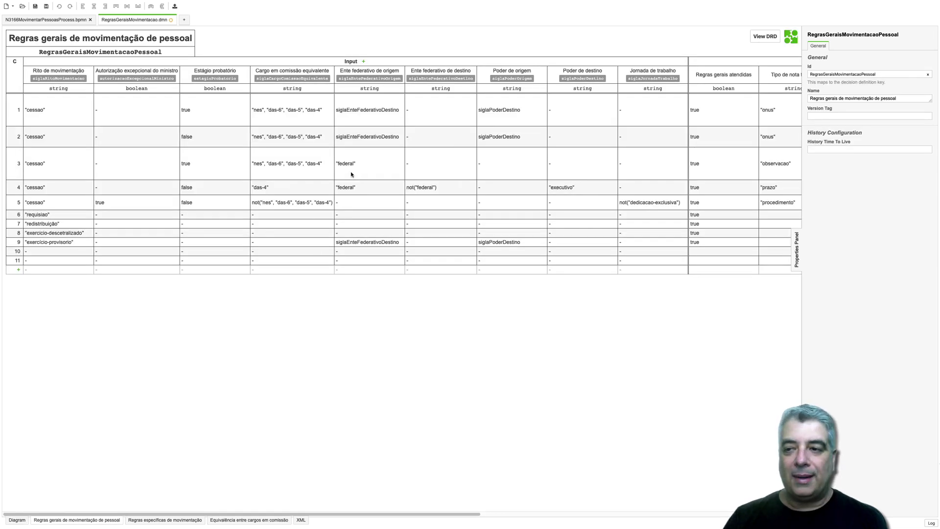
{"action": "left_click", "coordinate": [12, 520]}
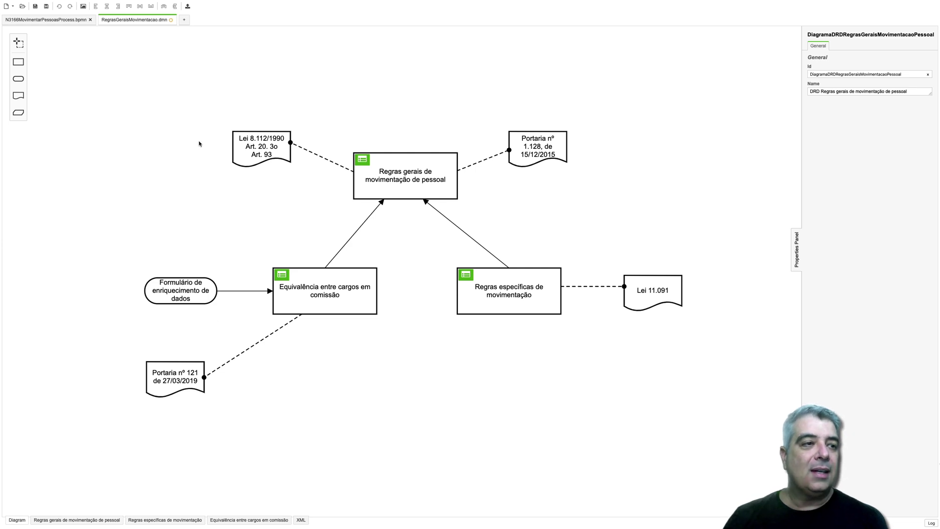
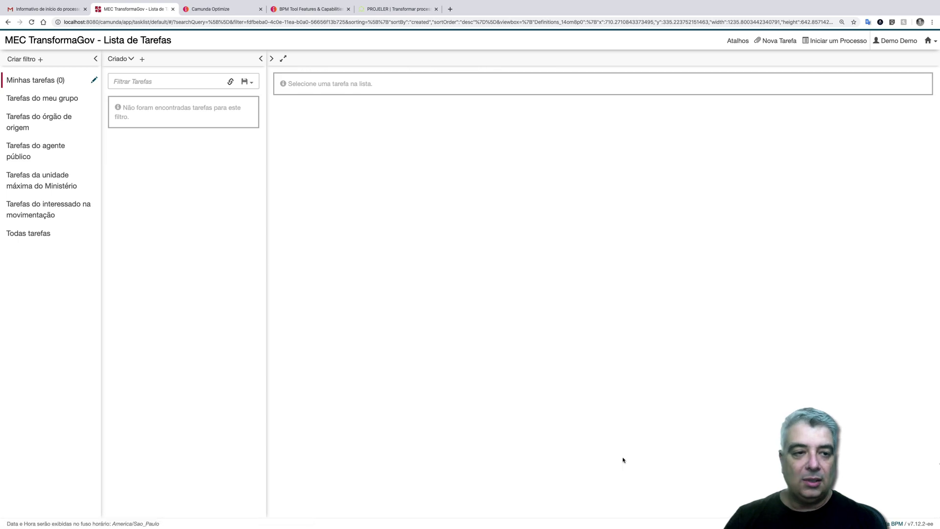
- Open the 'Analisar a situação do agente público' task from all tasks and view its process diagram
{"action": "left_click", "coordinate": [28, 233]}
{"action": "left_click", "coordinate": [127, 138]}
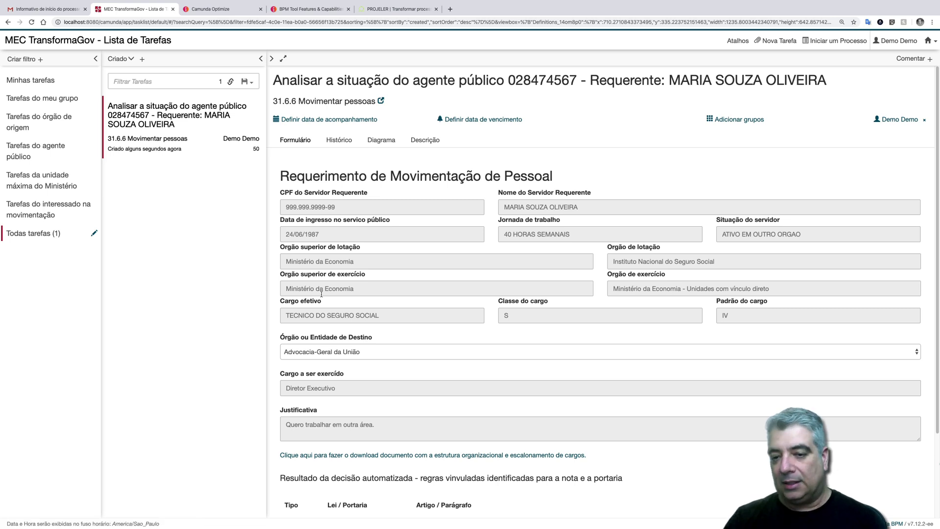
{"action": "left_click", "coordinate": [387, 141]}
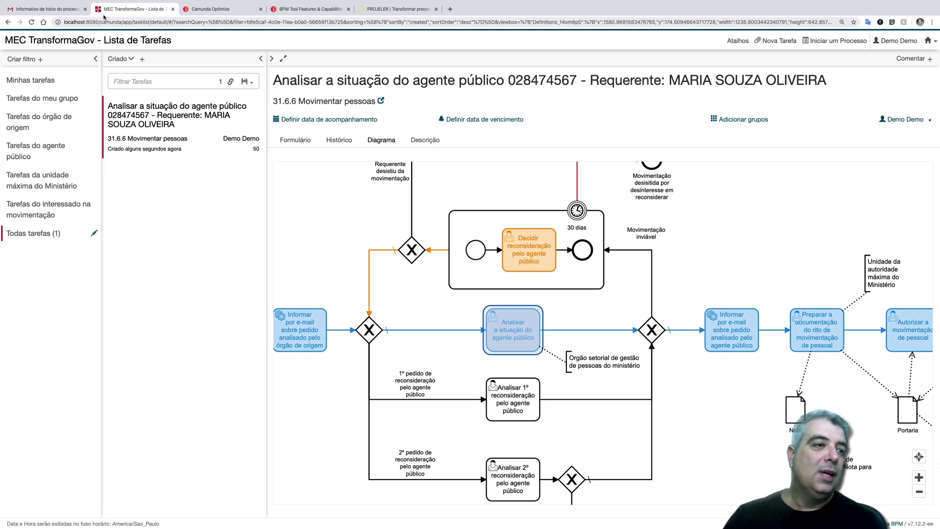
{"action": "left_click", "coordinate": [60, 9]}
- Read the newest 'Inforativo' notice in Gmail and select its protocol number
{"action": "left_click", "coordinate": [108, 134]}
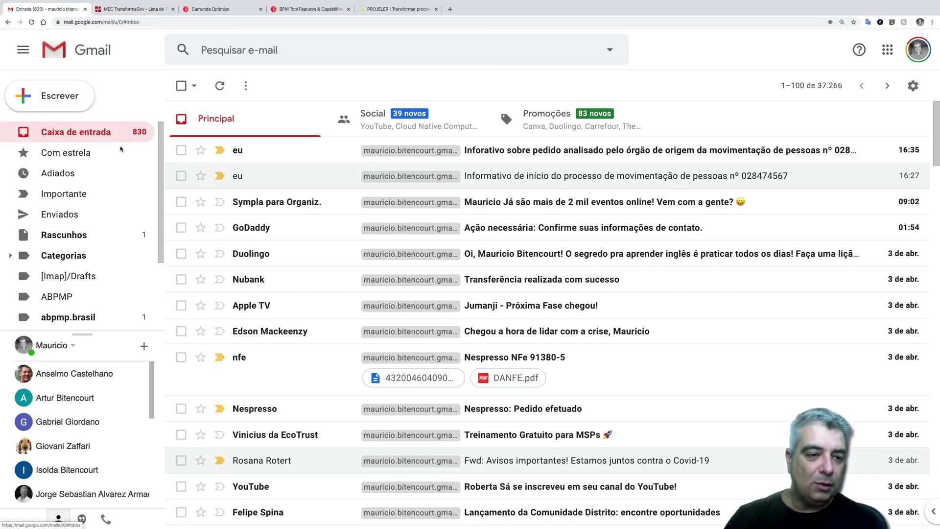
{"action": "left_click", "coordinate": [515, 152]}
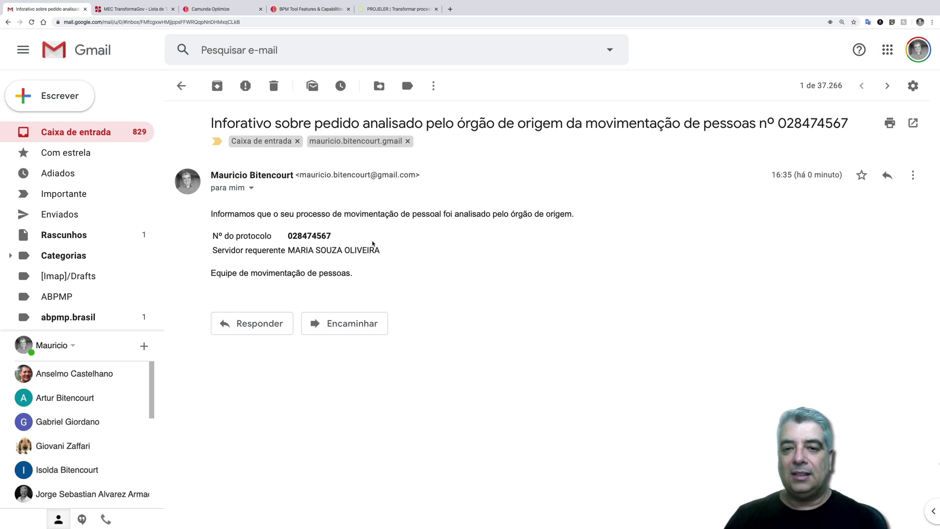
{"action": "double_click", "coordinate": [311, 233]}
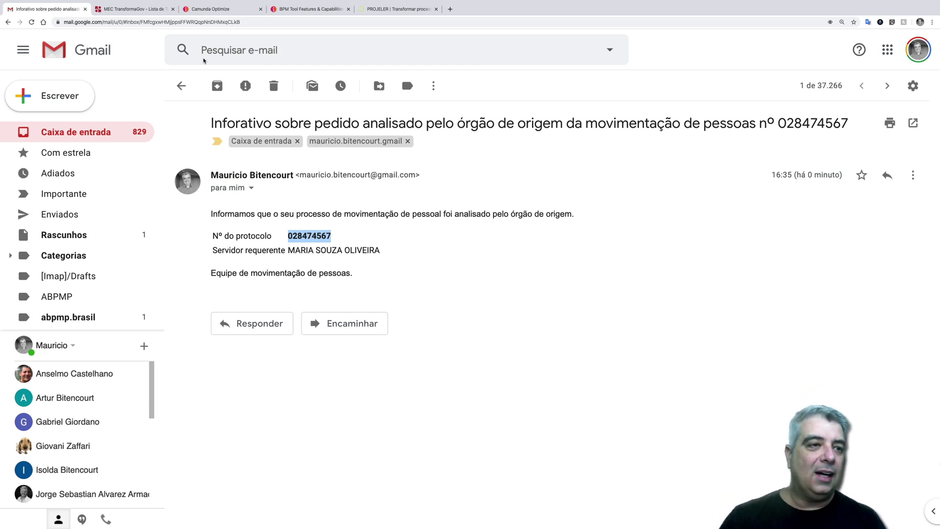
{"action": "left_click", "coordinate": [150, 10]}
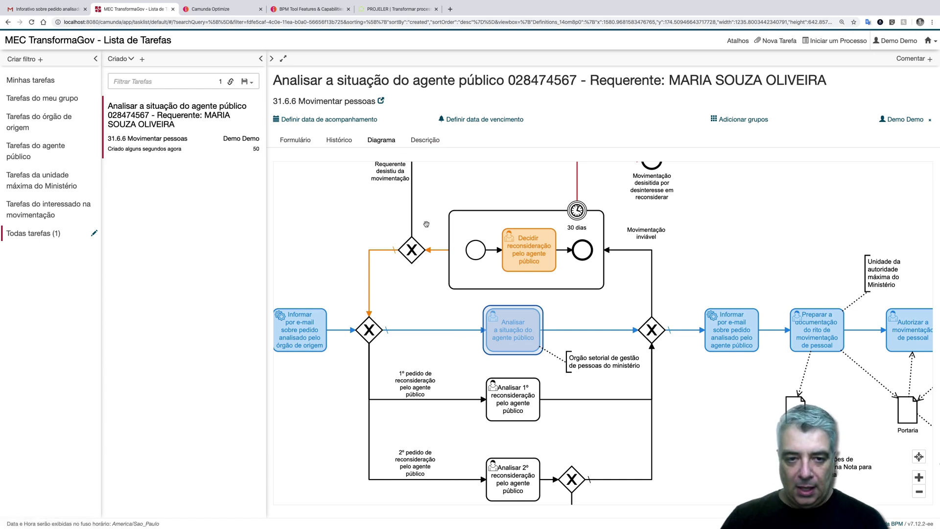
- Complete the analysis task as 'Análise satisfatória' and open the new 'Preparar a documentação…' task
{"action": "left_click", "coordinate": [298, 140]}
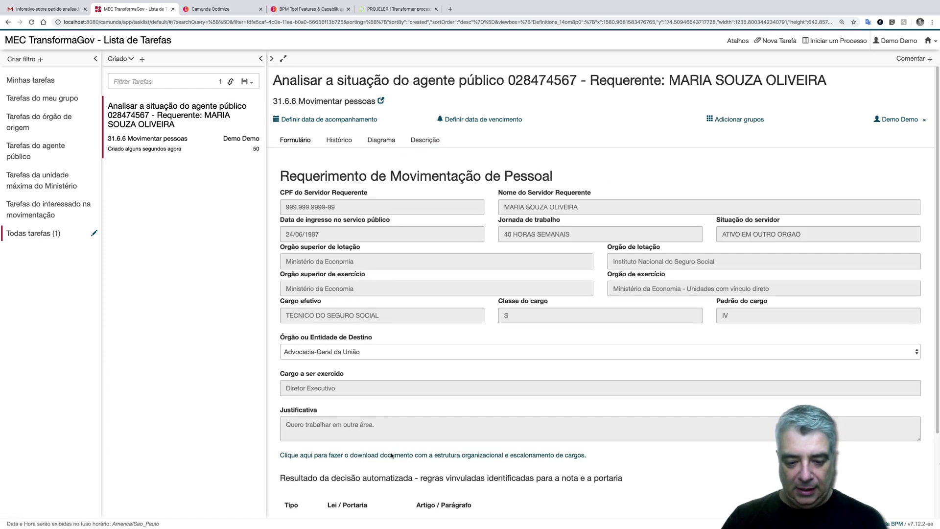
{"action": "scroll", "coordinate": [390, 447], "scroll_direction": "down", "scroll_amount": 3}
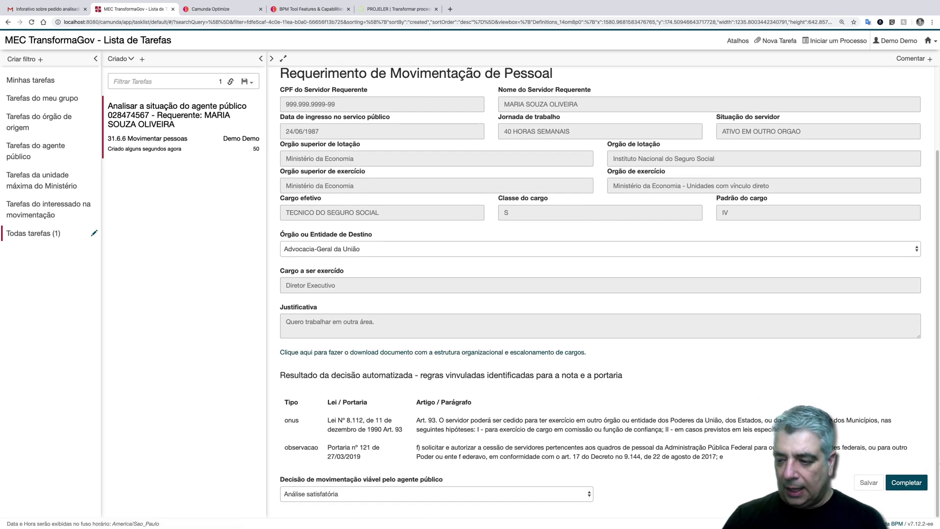
{"action": "left_click", "coordinate": [906, 482]}
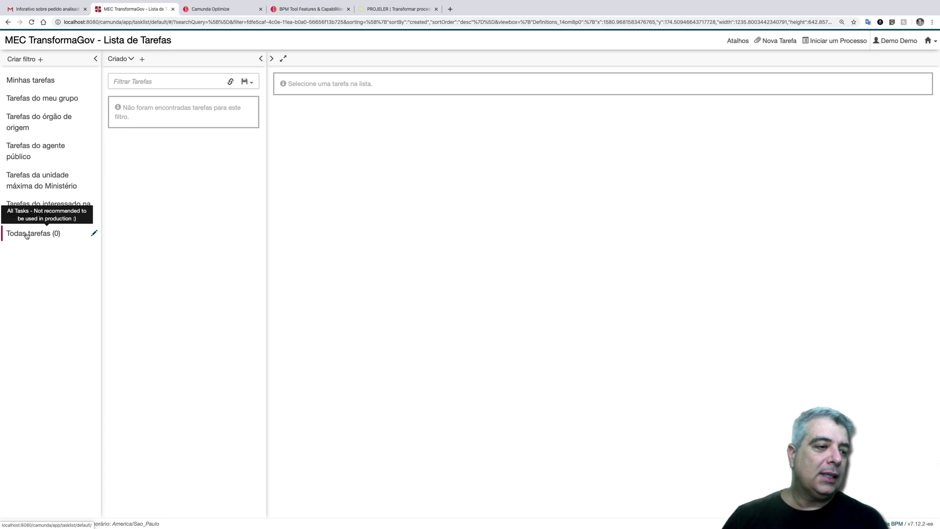
{"action": "left_click", "coordinate": [163, 115]}
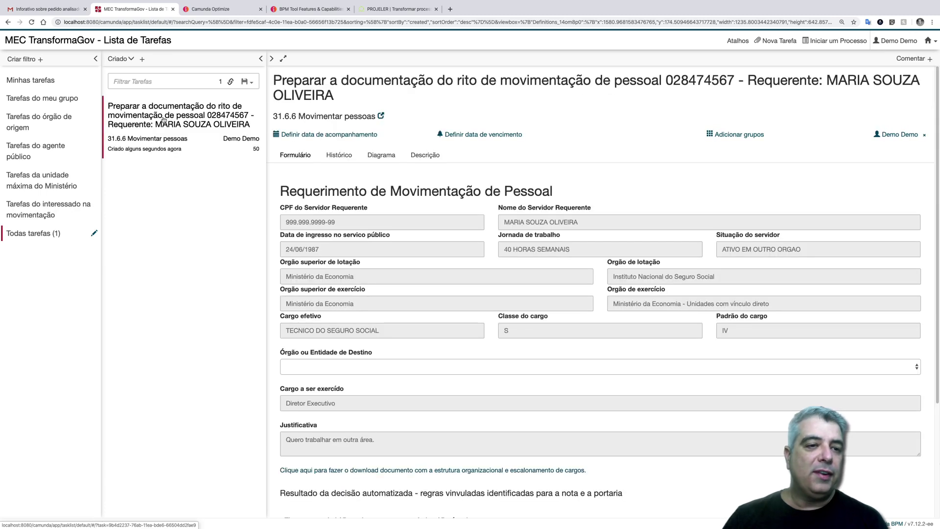
{"action": "left_click", "coordinate": [47, 9]}
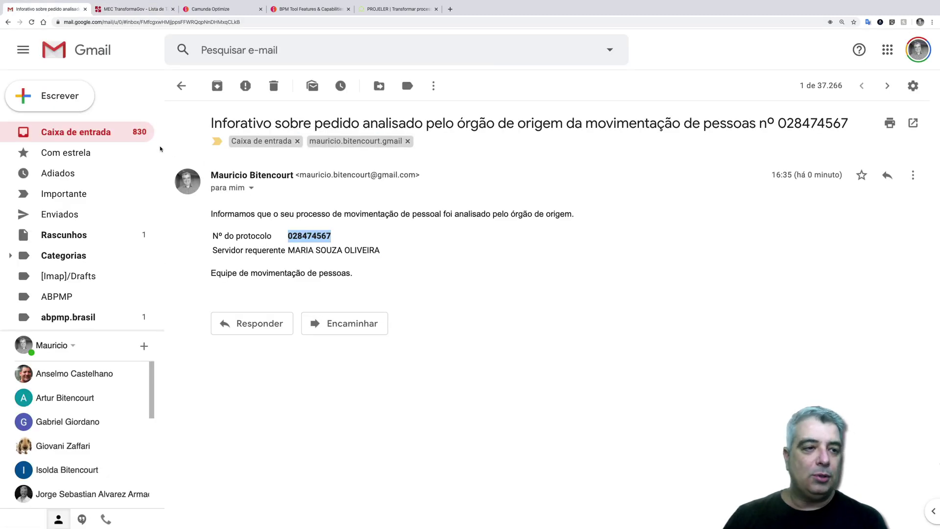
- Read the agent-analysis notice, then download and open the task's organisational-structure PDF
{"action": "left_click", "coordinate": [77, 131]}
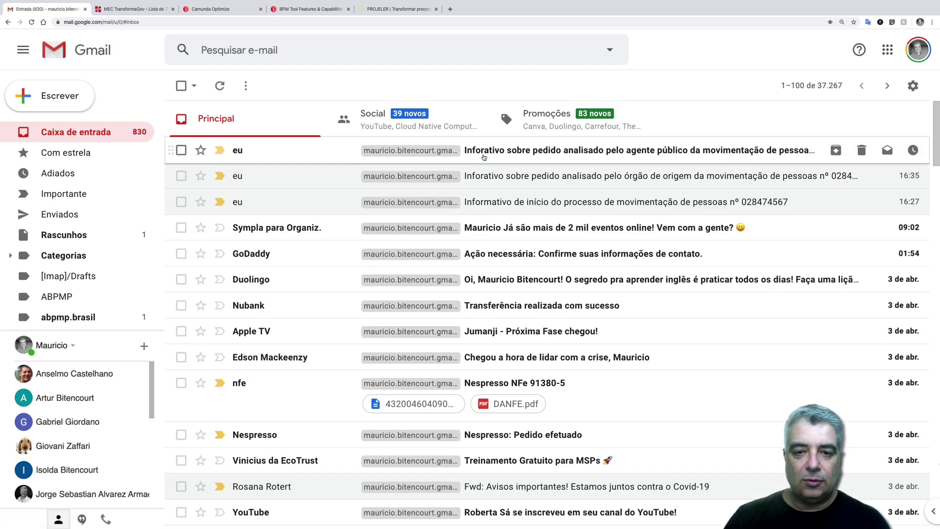
{"action": "left_click", "coordinate": [484, 156]}
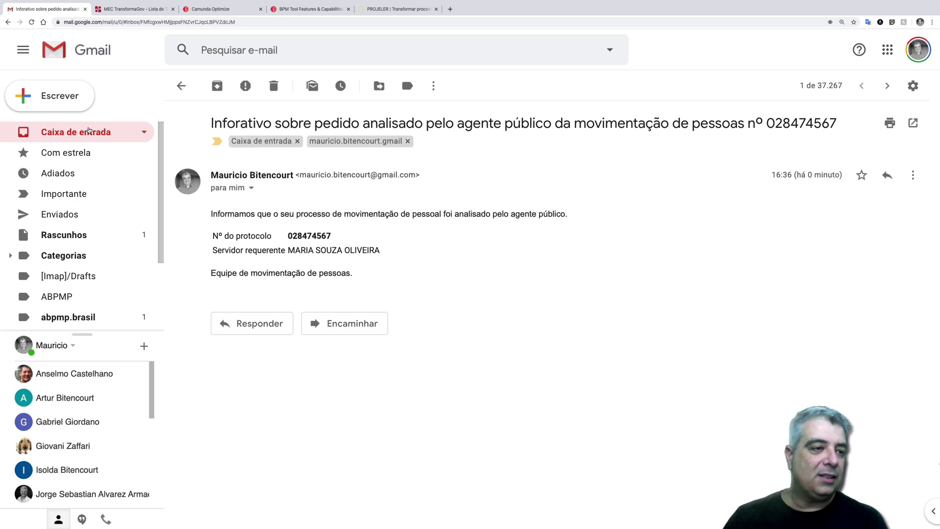
{"action": "left_click", "coordinate": [136, 9]}
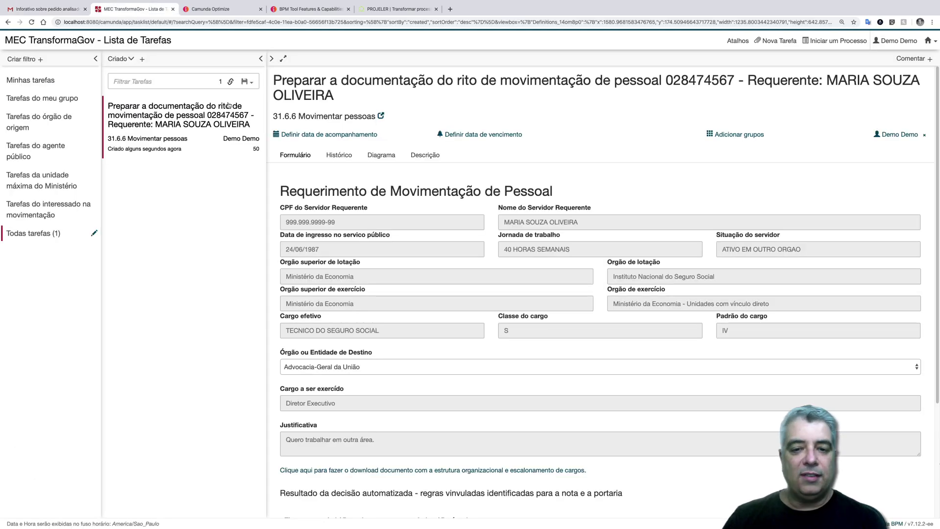
{"action": "scroll", "coordinate": [441, 338], "scroll_direction": "down", "scroll_amount": 5}
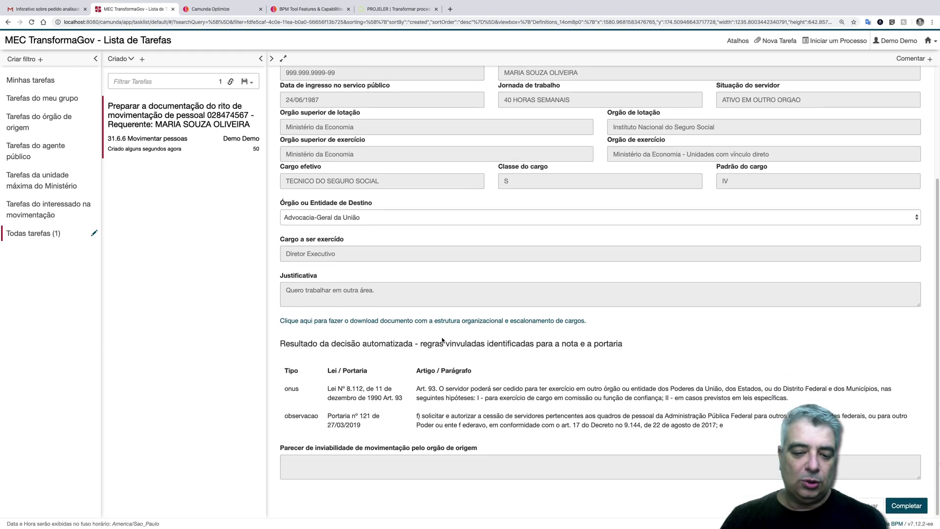
{"action": "left_click", "coordinate": [445, 319]}
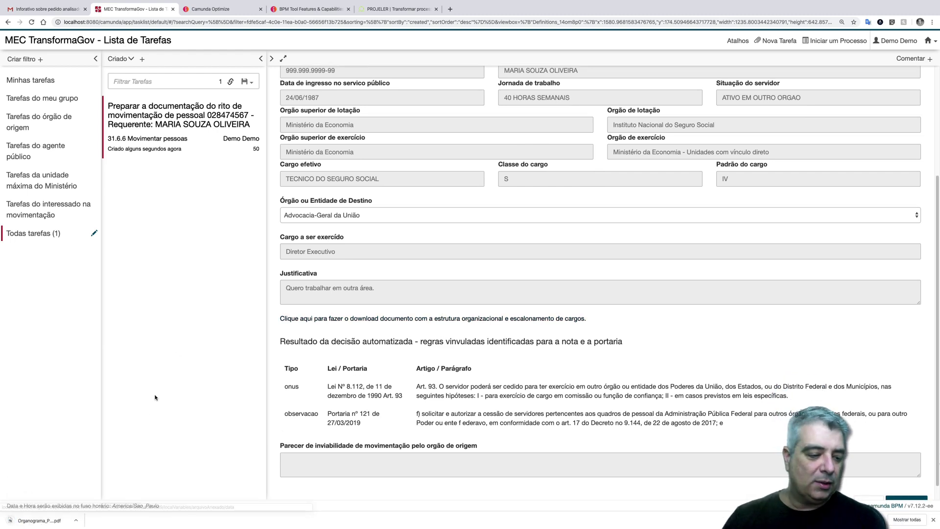
{"action": "left_click", "coordinate": [39, 520]}
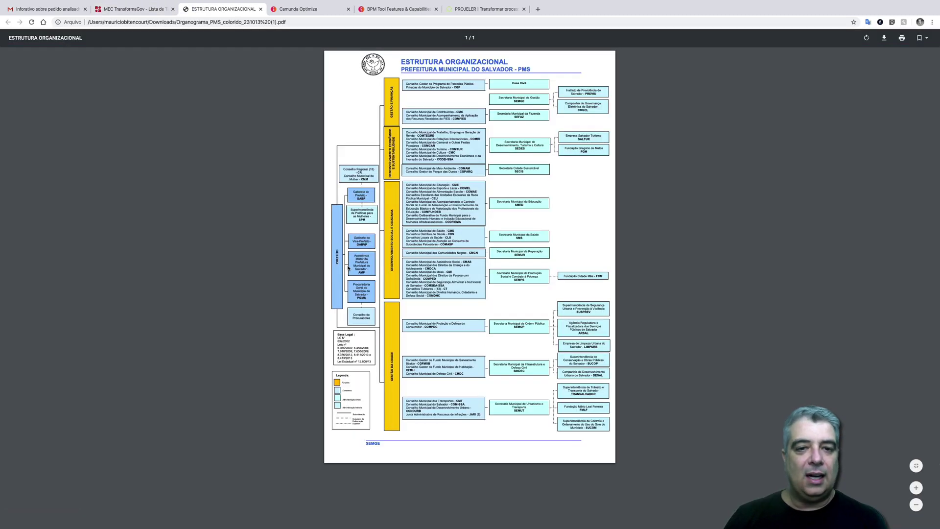
- Zoom into the Salvador city hall organisational chart PDF, then return to the task list
{"action": "scroll", "coordinate": [388, 303], "scroll_direction": "up", "scroll_amount": 5}
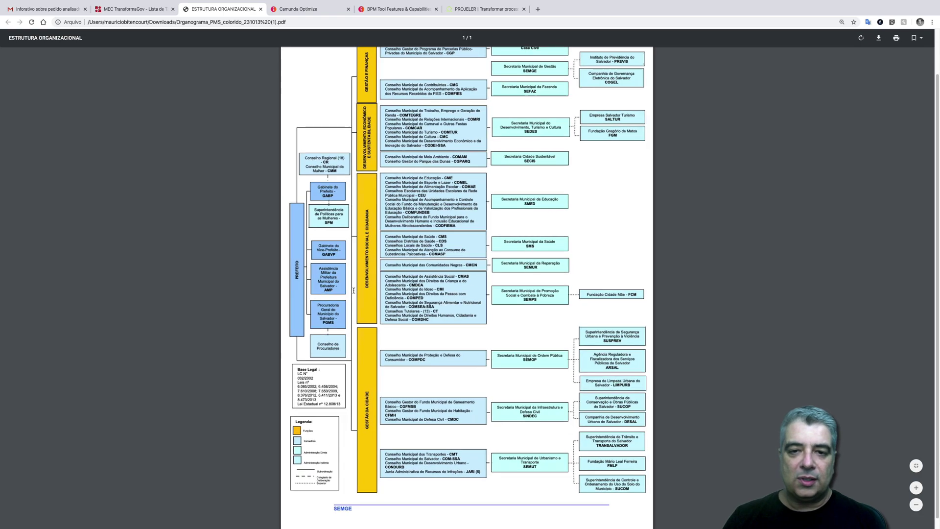
{"action": "left_click", "coordinate": [142, 8]}
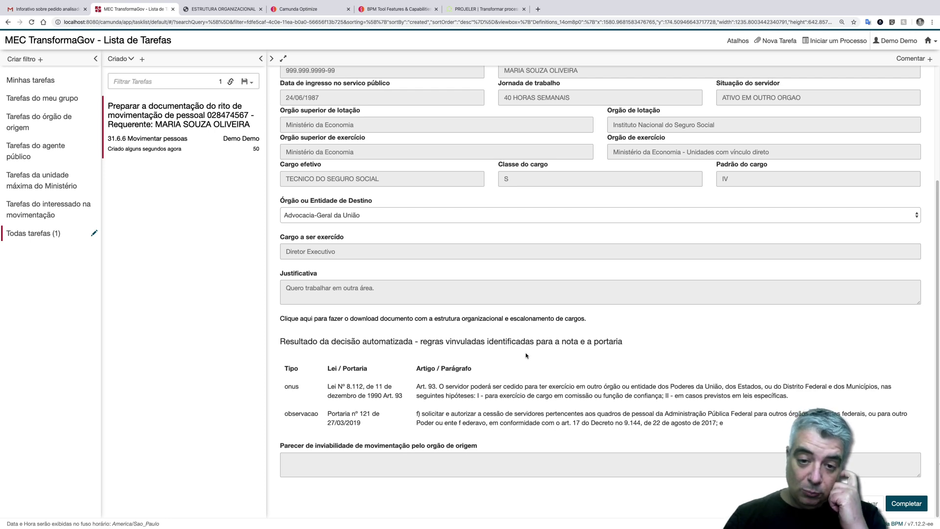
{"action": "scroll", "coordinate": [526, 355], "scroll_direction": "up", "scroll_amount": 3}
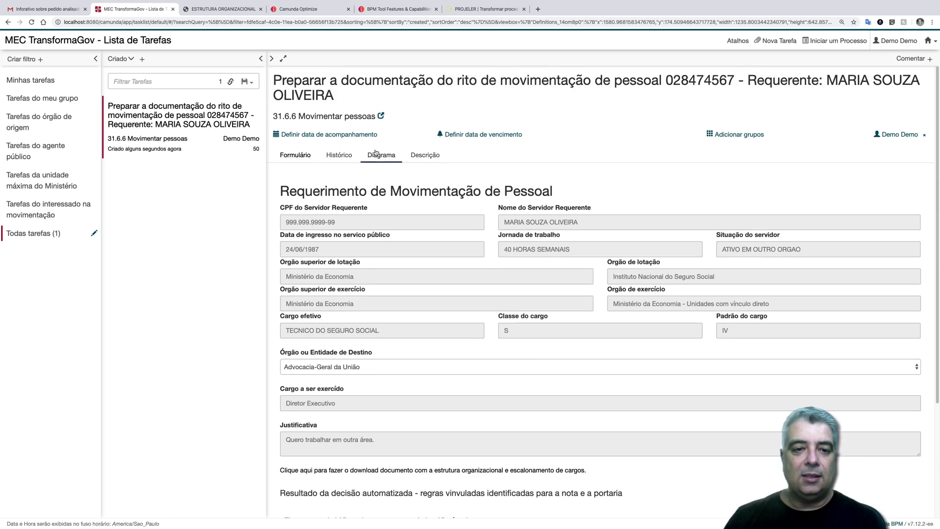
{"action": "left_click", "coordinate": [381, 156]}
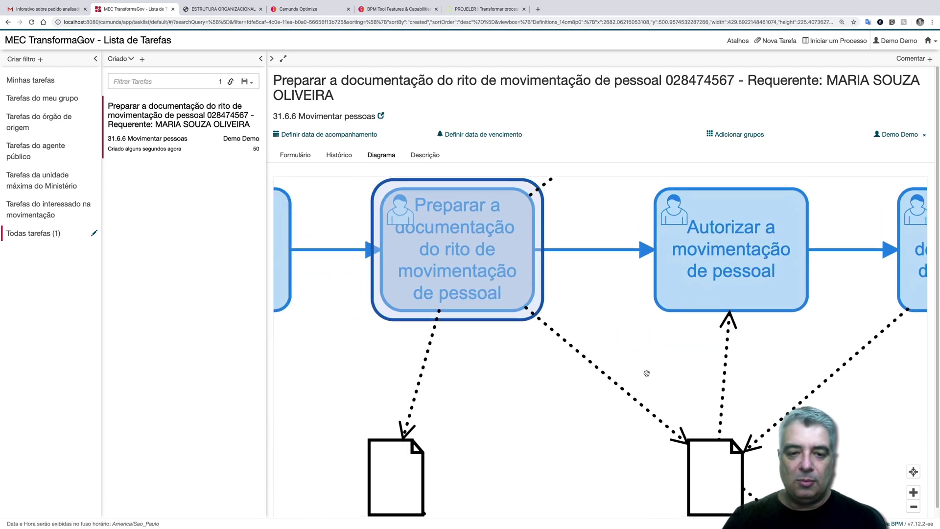
{"action": "scroll", "coordinate": [644, 378], "scroll_direction": "down", "scroll_amount": 2}
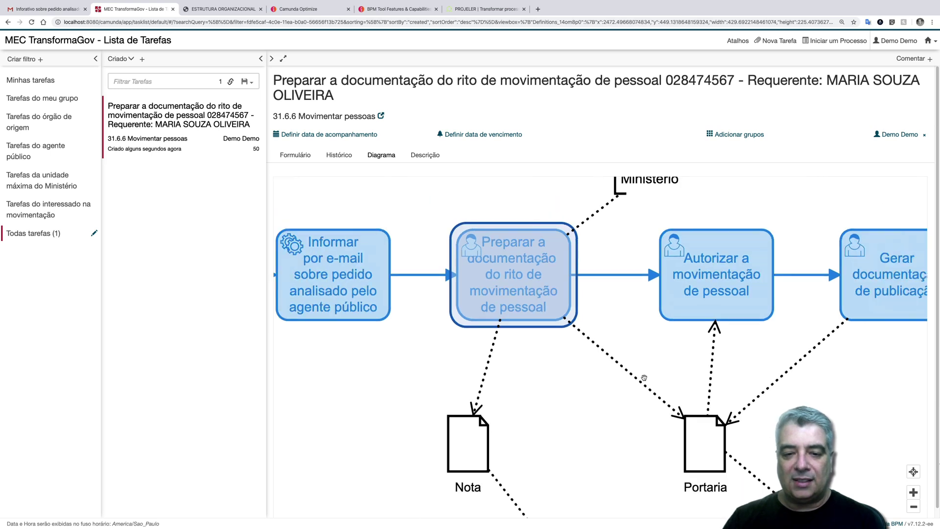
{"action": "scroll", "coordinate": [542, 352], "scroll_direction": "down", "scroll_amount": 3}
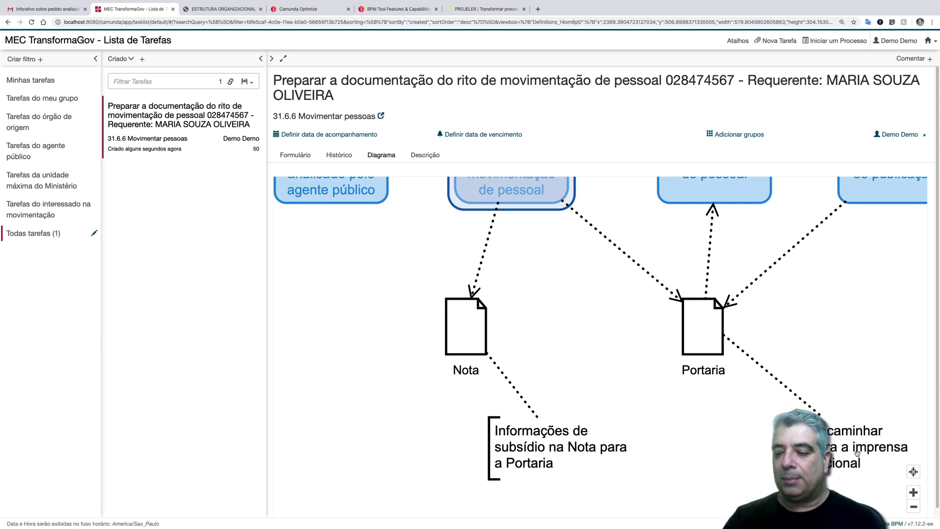
{"action": "scroll", "coordinate": [856, 453], "scroll_direction": "up", "scroll_amount": 3}
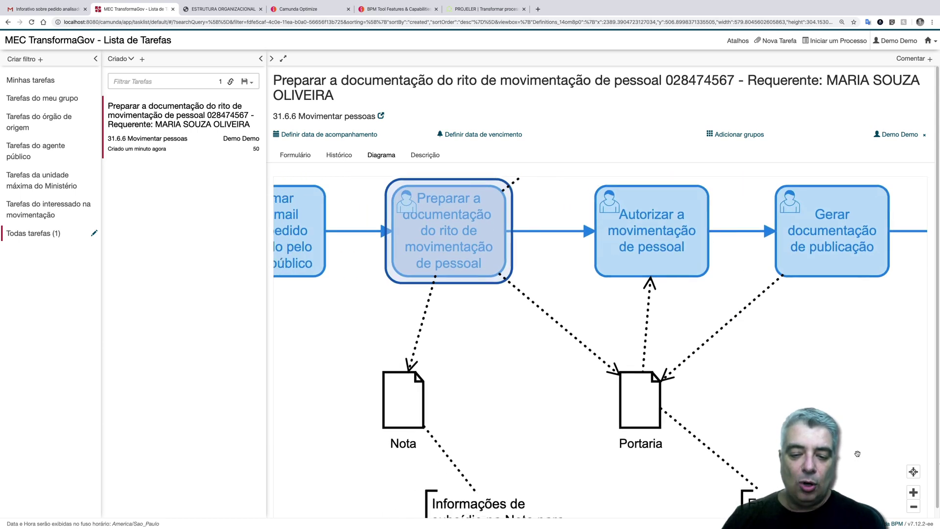
{"action": "left_click", "coordinate": [295, 155]}
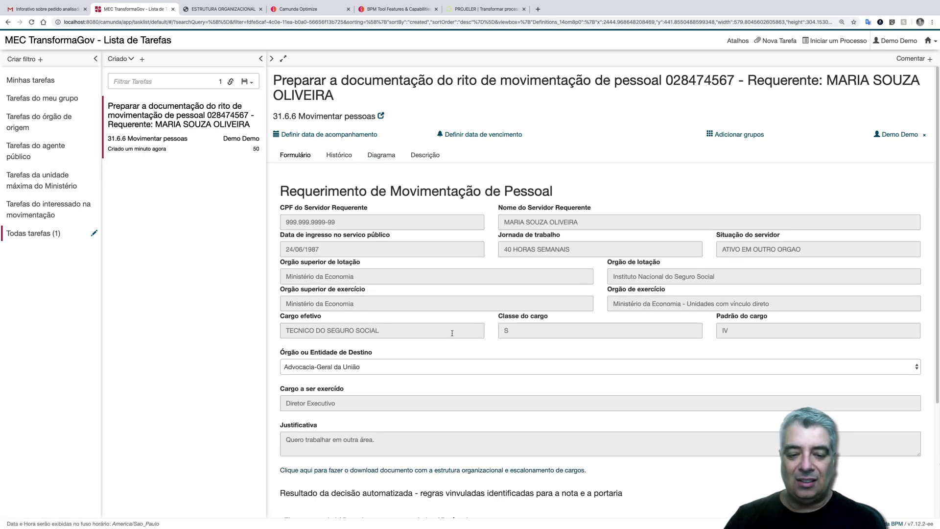
{"action": "scroll", "coordinate": [452, 333], "scroll_direction": "down", "scroll_amount": 5}
{"action": "left_click_drag", "start_coordinate": [287, 396], "coordinate": [734, 462]}
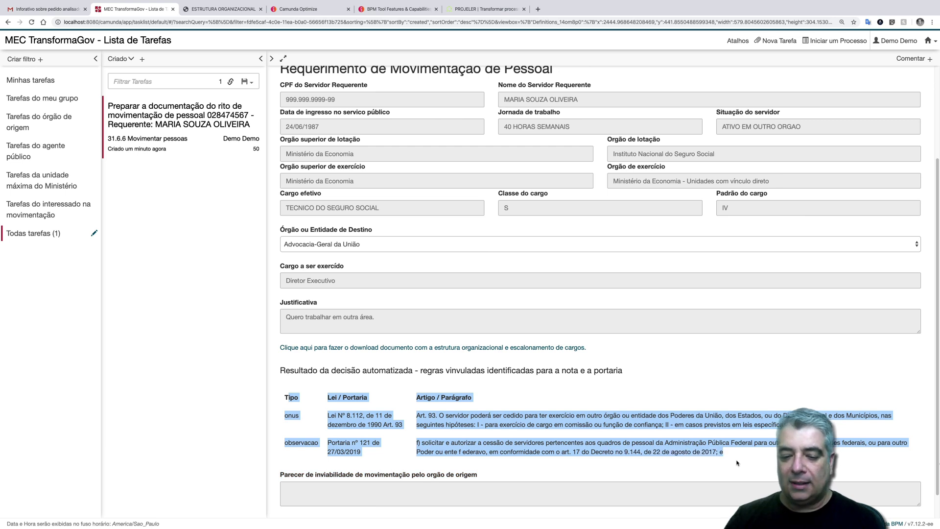
{"action": "scroll", "coordinate": [736, 463], "scroll_direction": "down", "scroll_amount": 2}
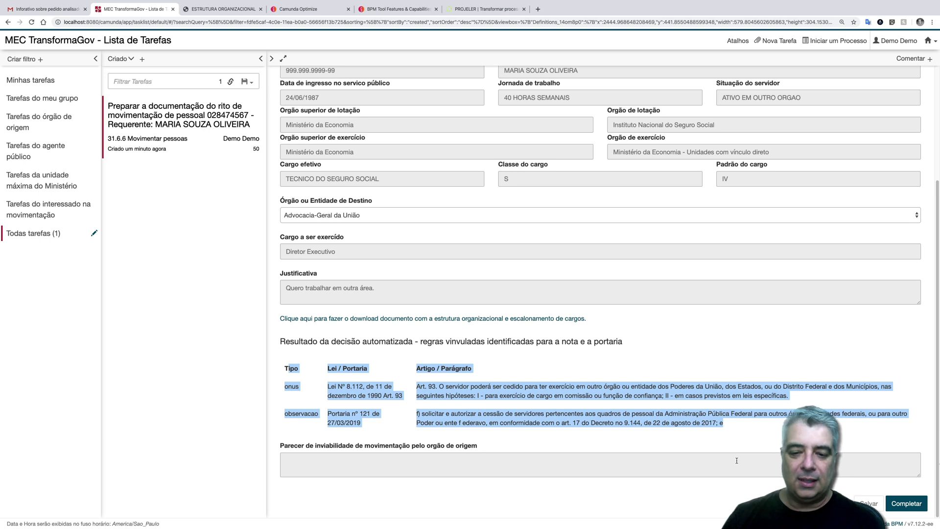
{"action": "left_click", "coordinate": [697, 420]}
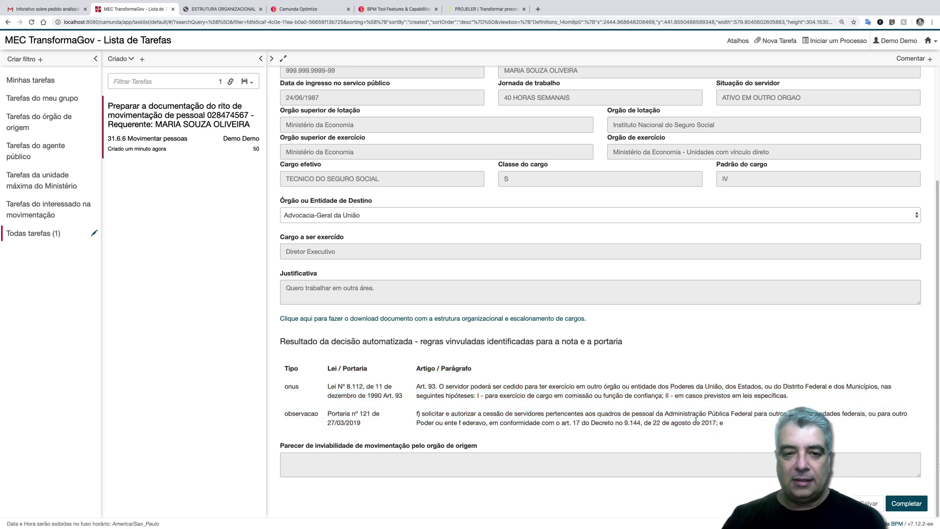
{"action": "scroll", "coordinate": [697, 421], "scroll_direction": "up", "scroll_amount": 4}
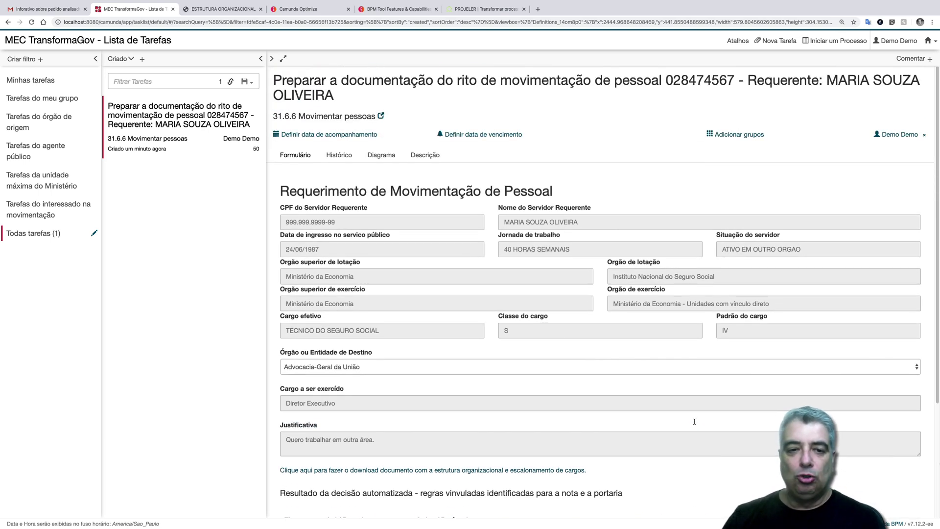
- Review the documentation task's history and release, then reclaim, its assignment
{"action": "left_click", "coordinate": [376, 156]}
{"action": "left_click", "coordinate": [339, 155]}
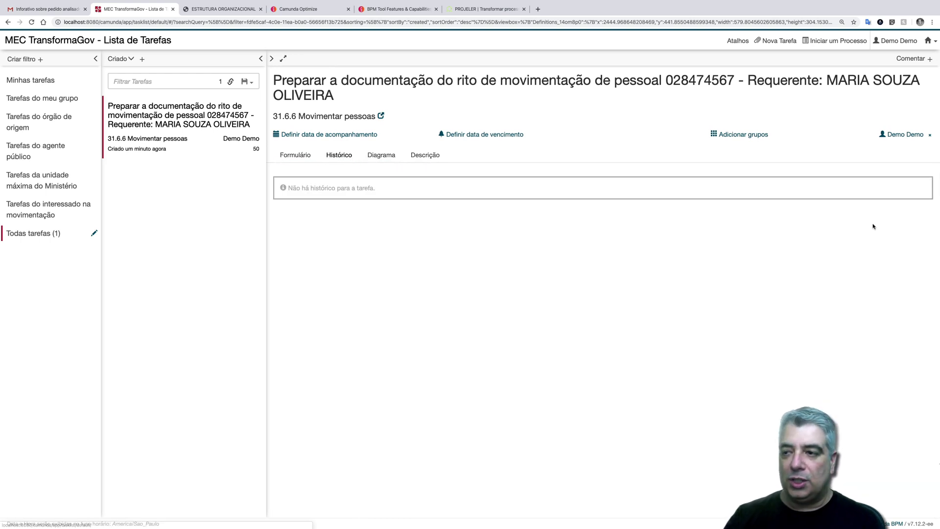
{"action": "left_click", "coordinate": [927, 138]}
{"action": "left_click", "coordinate": [921, 135]}
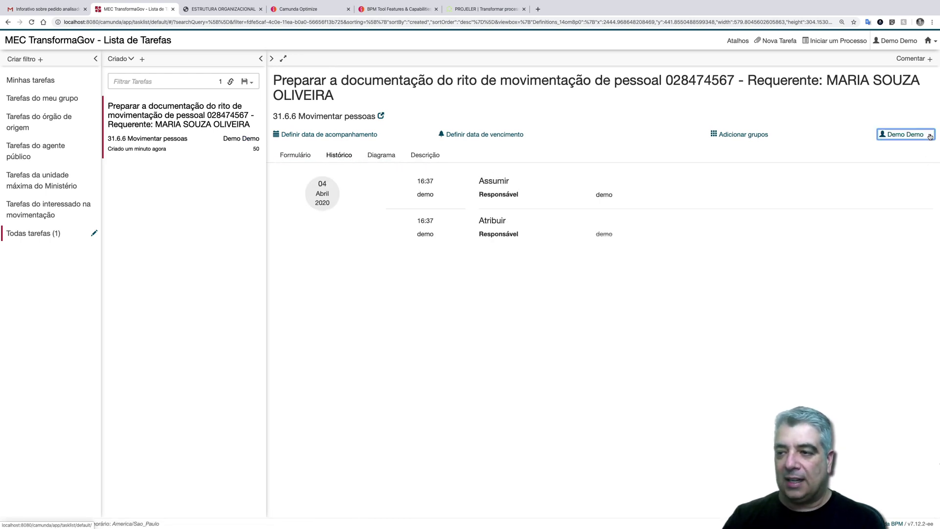
{"action": "left_click", "coordinate": [920, 134]}
{"action": "left_click", "coordinate": [919, 134]}
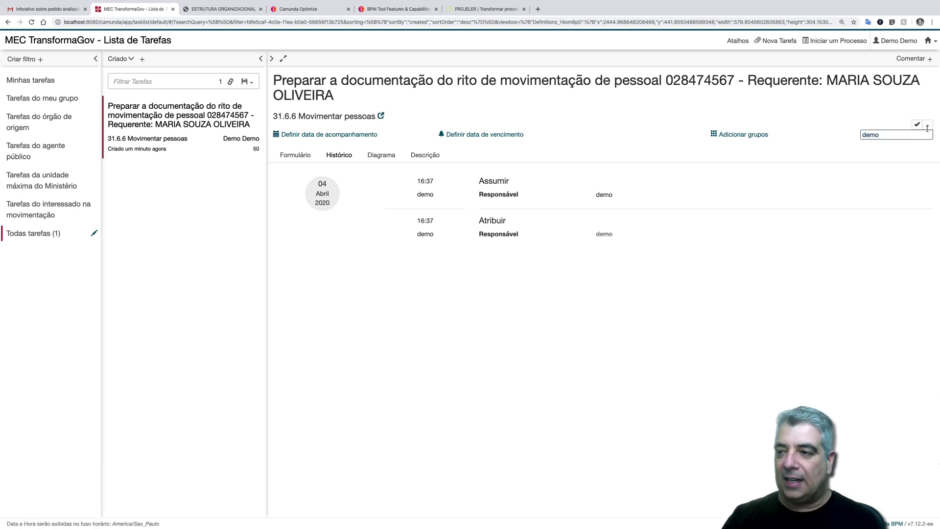
{"action": "left_click", "coordinate": [927, 127]}
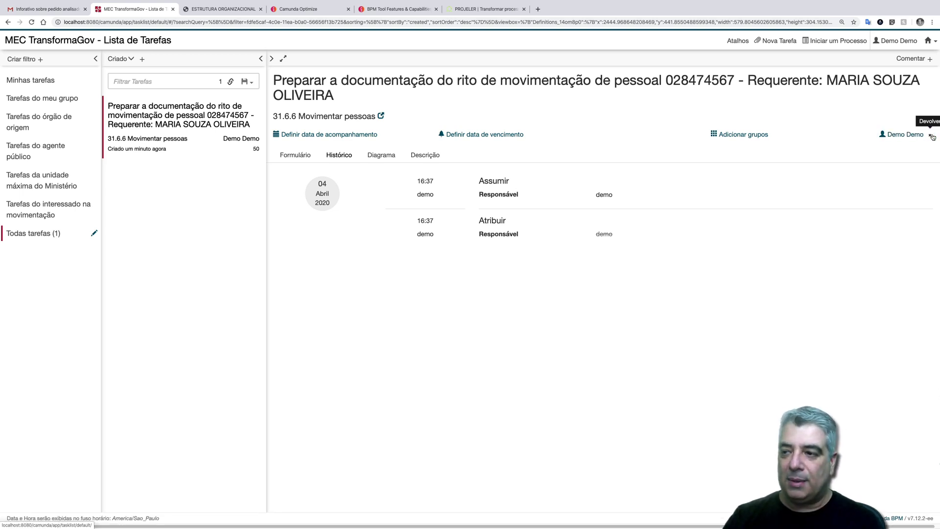
{"action": "left_click", "coordinate": [930, 135]}
{"action": "left_click", "coordinate": [928, 135]}
{"action": "left_click_drag", "start_coordinate": [392, 176], "coordinate": [548, 326]}
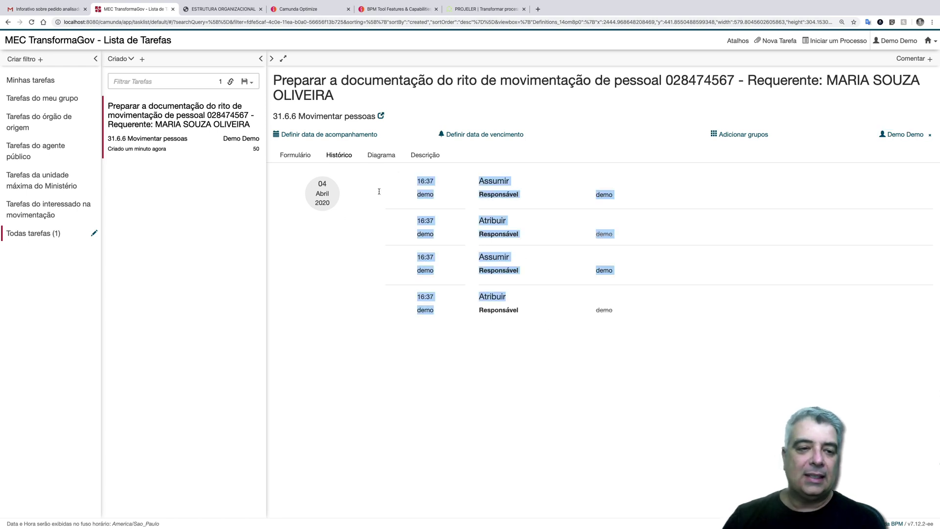
- Complete the documentation-preparation task from its form
{"action": "left_click", "coordinate": [300, 157]}
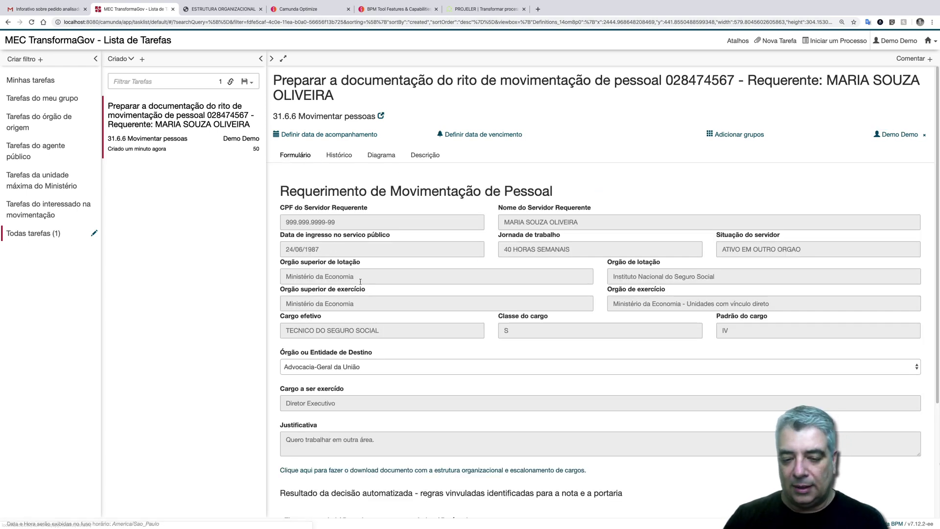
{"action": "scroll", "coordinate": [569, 439], "scroll_direction": "down", "scroll_amount": 3}
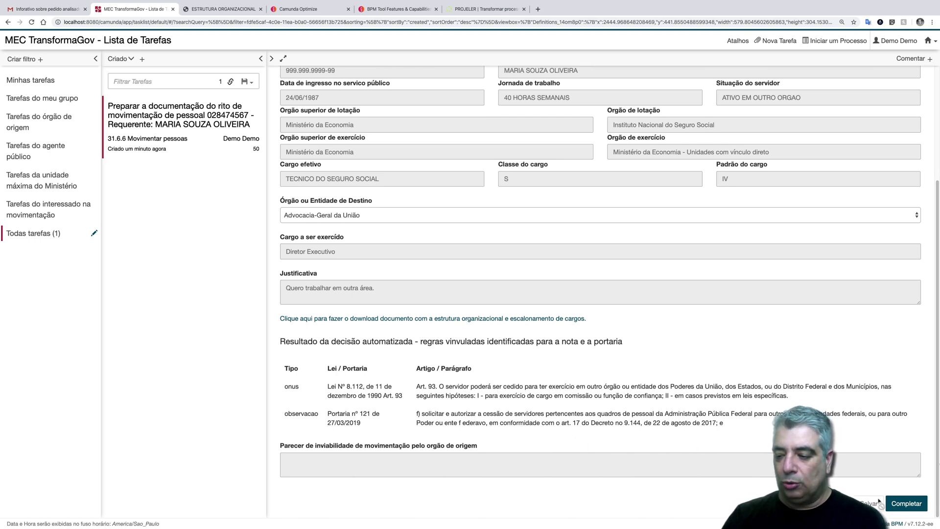
{"action": "left_click", "coordinate": [906, 504]}
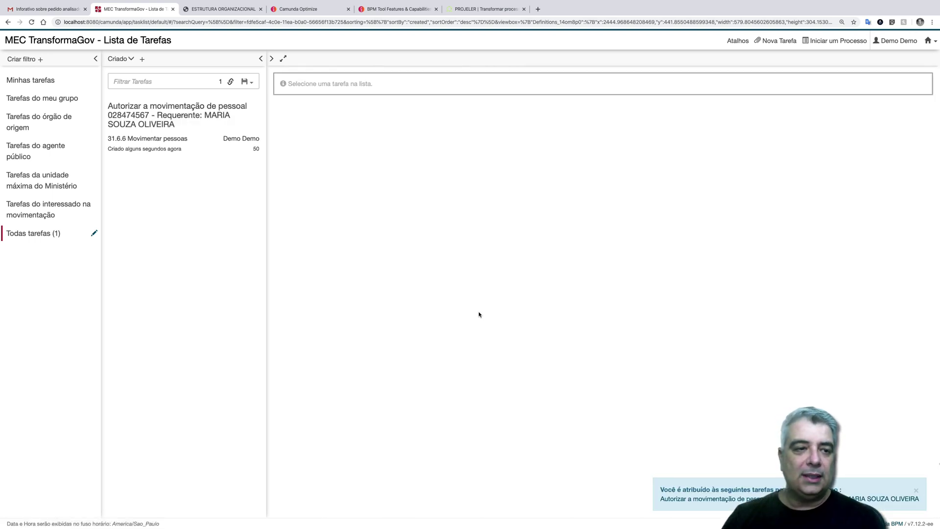
- Open the 'Autorizar a movimentação de pessoal' task's diagram and its process instance in Cockpit
{"action": "left_click", "coordinate": [216, 132]}
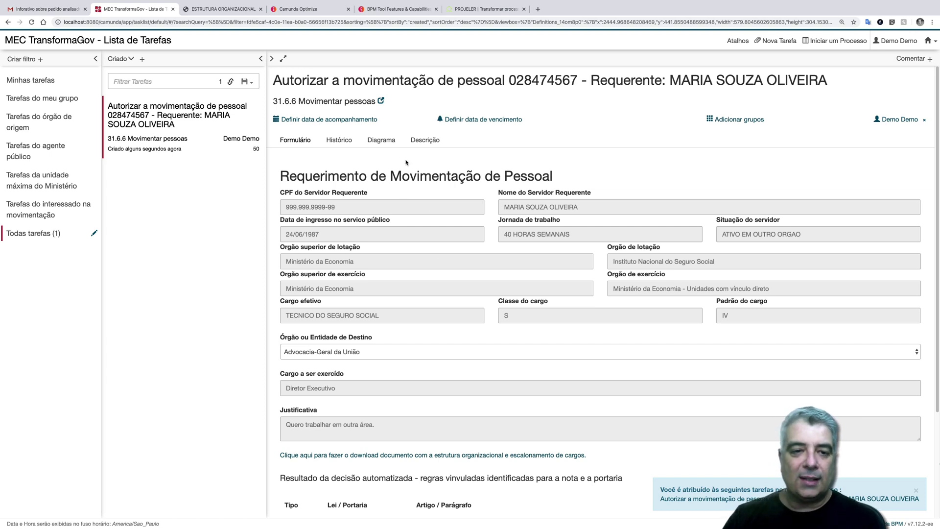
{"action": "left_click", "coordinate": [381, 140]}
{"action": "left_click", "coordinate": [382, 101]}
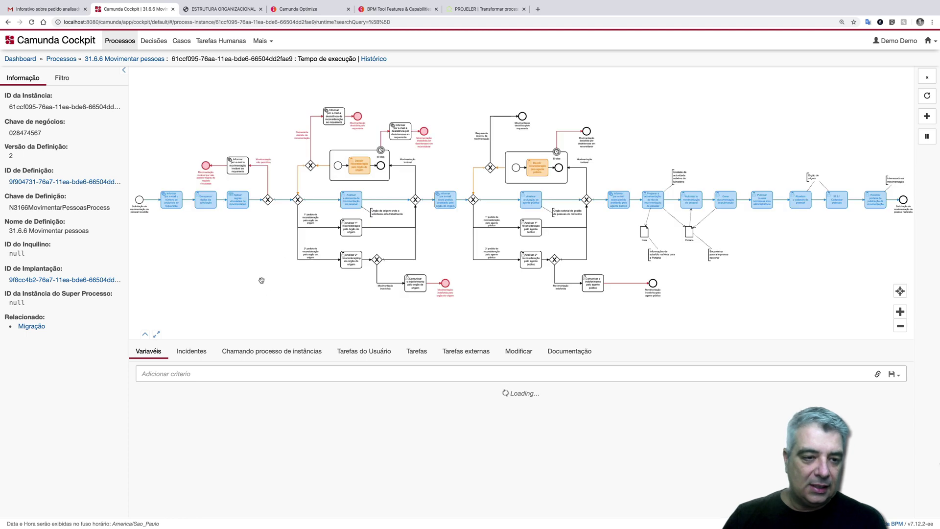
- Inspect the jsonRegrasGeraisMovimentacaoPessoal variable value without changing it
{"action": "scroll", "coordinate": [308, 467], "scroll_direction": "down", "scroll_amount": 3}
{"action": "scroll", "coordinate": [308, 468], "scroll_direction": "down", "scroll_amount": 2}
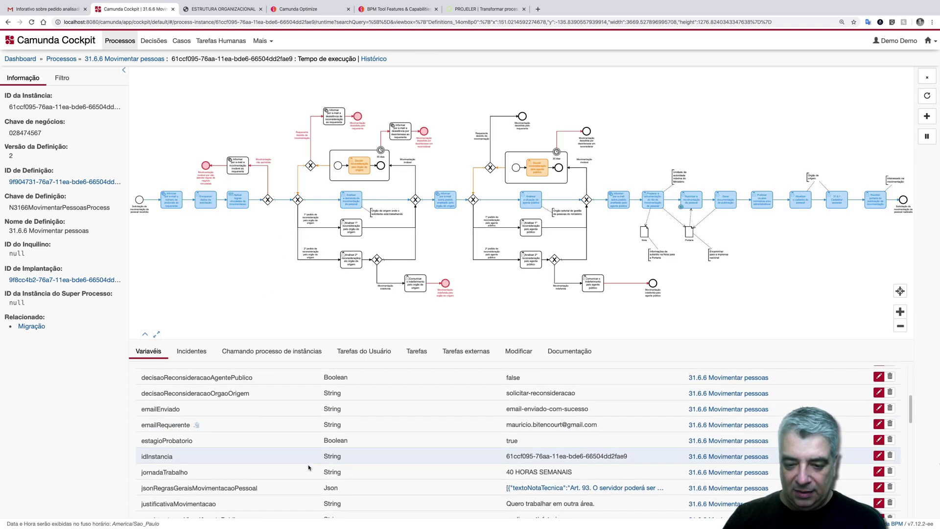
{"action": "left_click", "coordinate": [544, 487]}
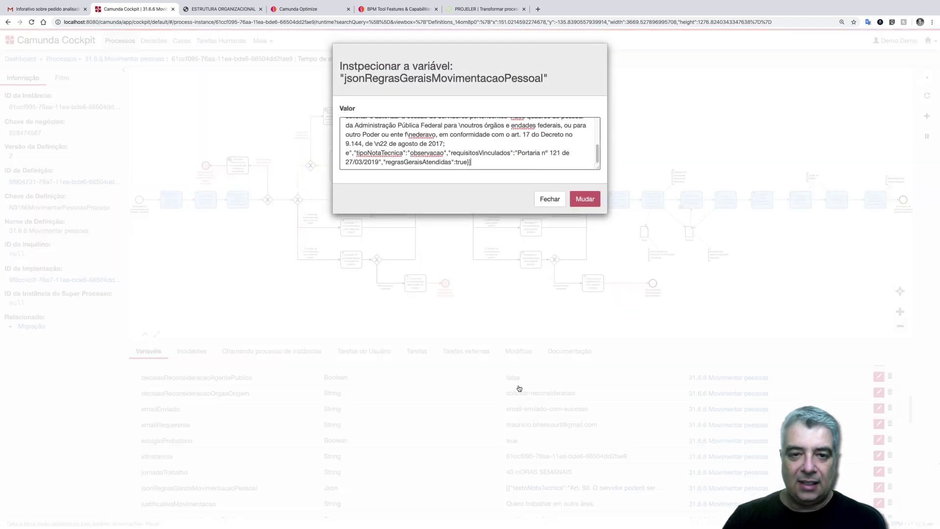
{"action": "left_click", "coordinate": [549, 199]}
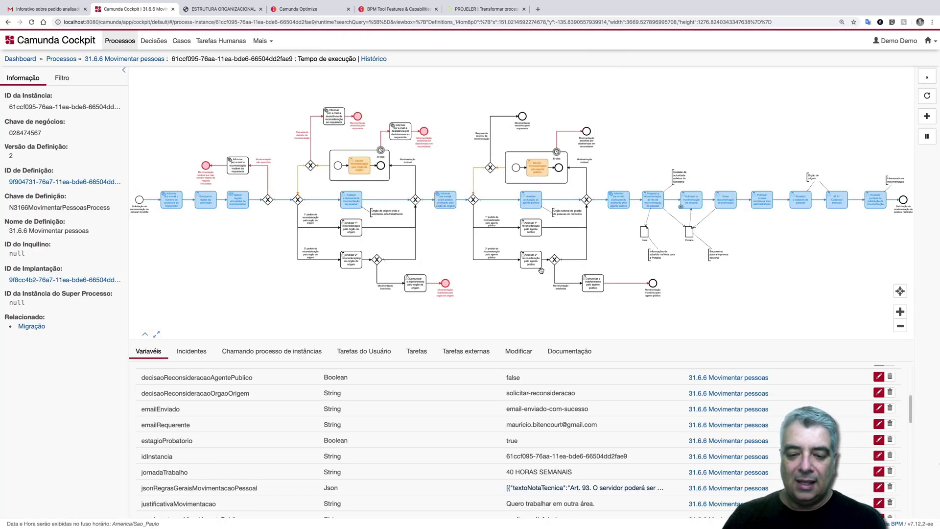
- Download and open the arquivoAnexado organisational-chart PDF, then return to the Cockpit instance
{"action": "scroll", "coordinate": [523, 368], "scroll_direction": "down", "scroll_amount": 8}
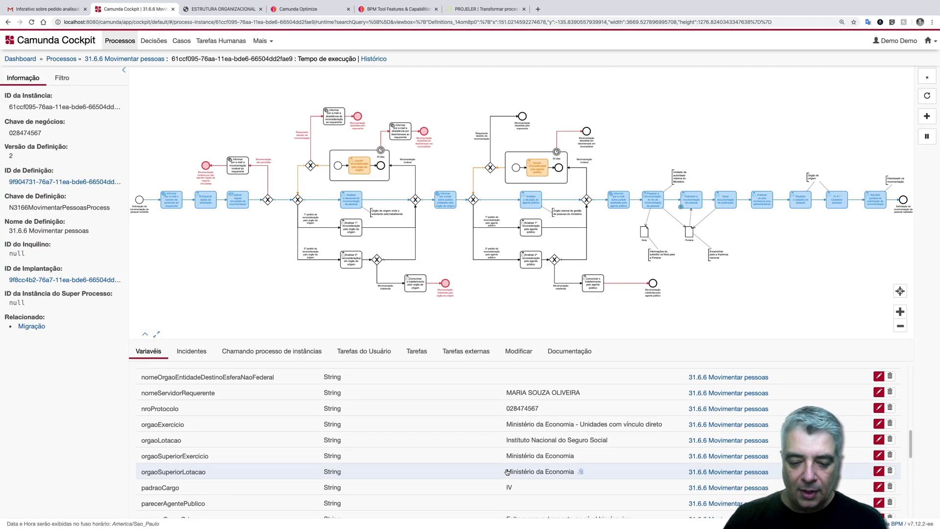
{"action": "scroll", "coordinate": [507, 472], "scroll_direction": "down", "scroll_amount": 2}
{"action": "scroll", "coordinate": [507, 469], "scroll_direction": "down", "scroll_amount": 4}
{"action": "scroll", "coordinate": [507, 469], "scroll_direction": "up", "scroll_amount": 10}
{"action": "scroll", "coordinate": [507, 467], "scroll_direction": "up", "scroll_amount": 10}
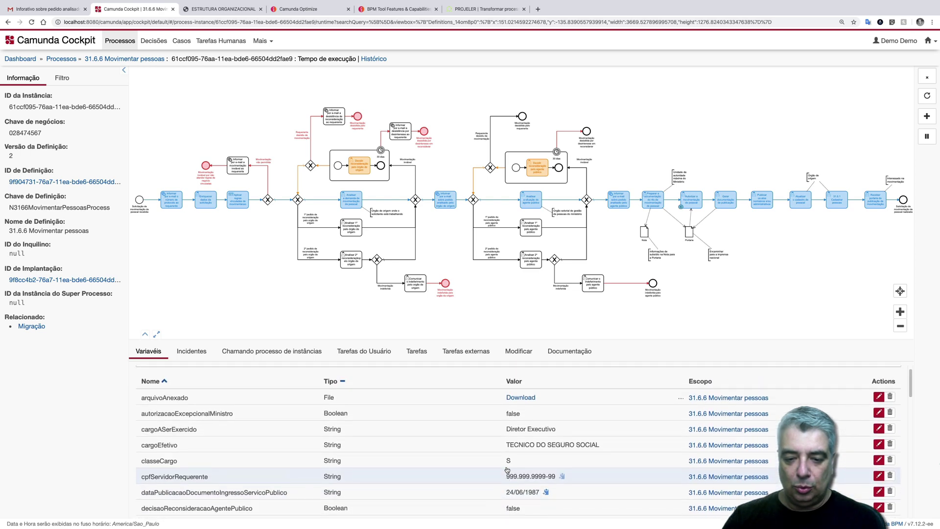
{"action": "scroll", "coordinate": [507, 469], "scroll_direction": "up", "scroll_amount": 1}
{"action": "left_click", "coordinate": [519, 410]}
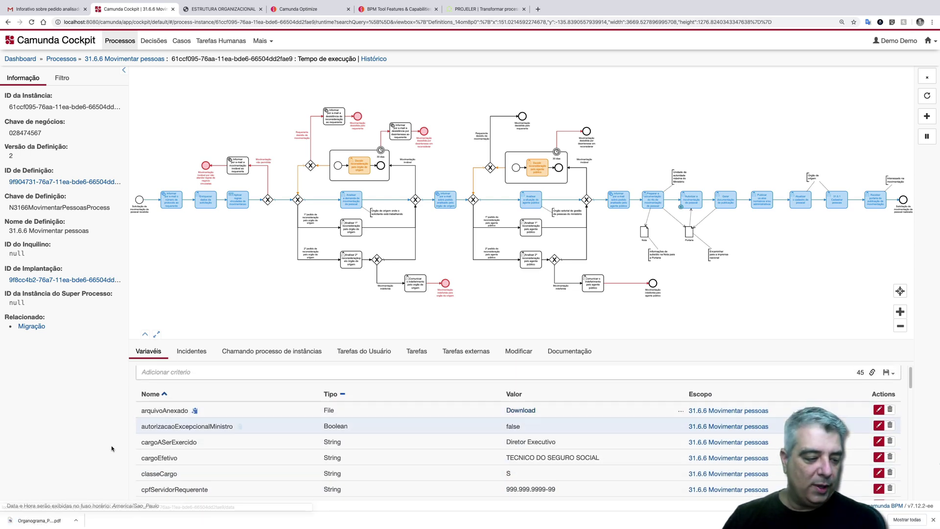
{"action": "left_click", "coordinate": [38, 520]}
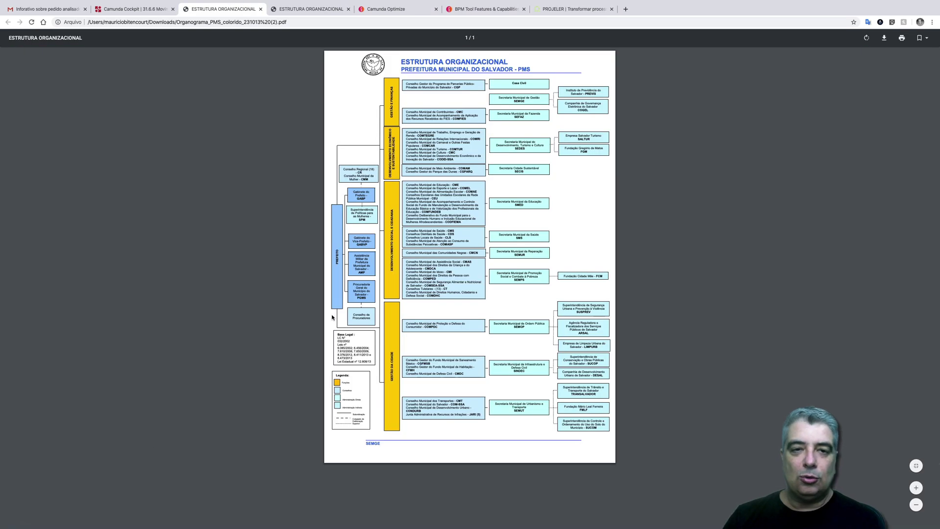
{"action": "left_click", "coordinate": [132, 9]}
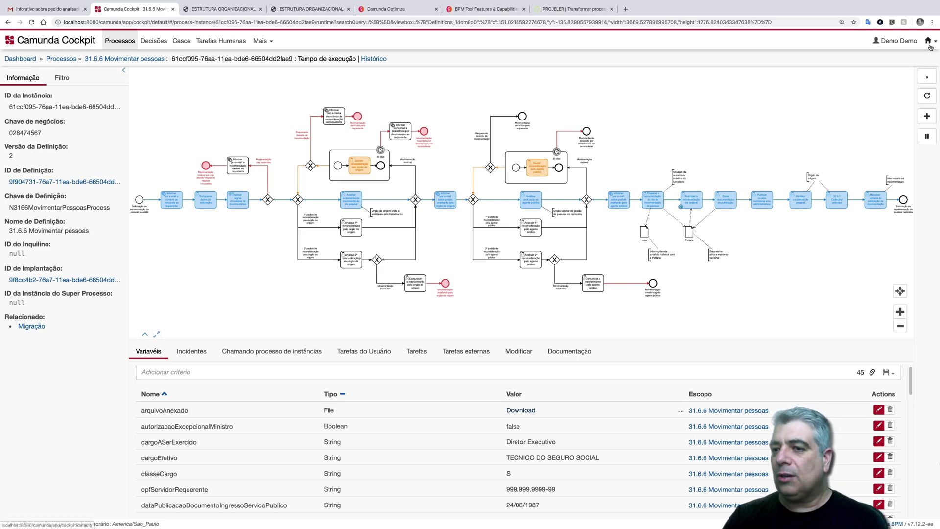
- Zoom the diagram around Nota and Portaria, then open the Camunda applications menu
{"action": "scroll", "coordinate": [675, 228], "scroll_direction": "up", "scroll_amount": 2}
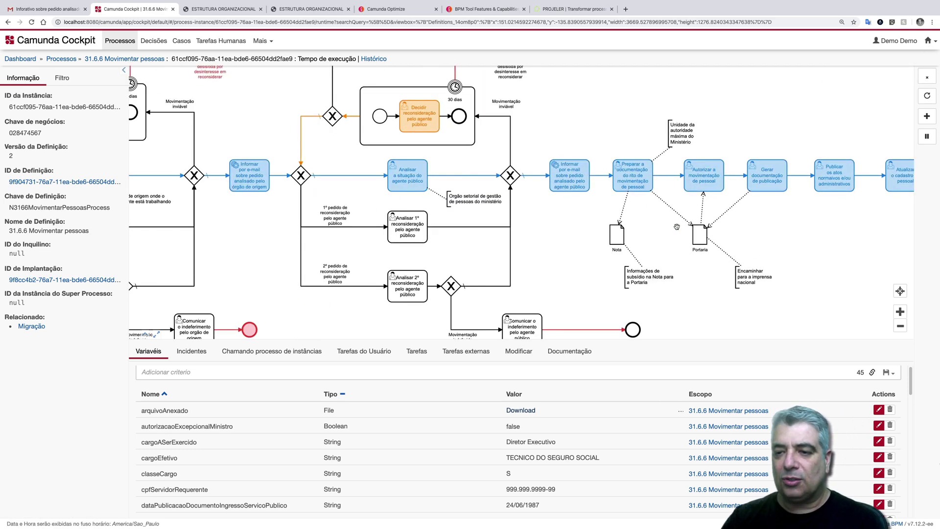
{"action": "scroll", "coordinate": [676, 228], "scroll_direction": "up", "scroll_amount": 5}
{"action": "scroll", "coordinate": [675, 226], "scroll_direction": "down", "scroll_amount": 3}
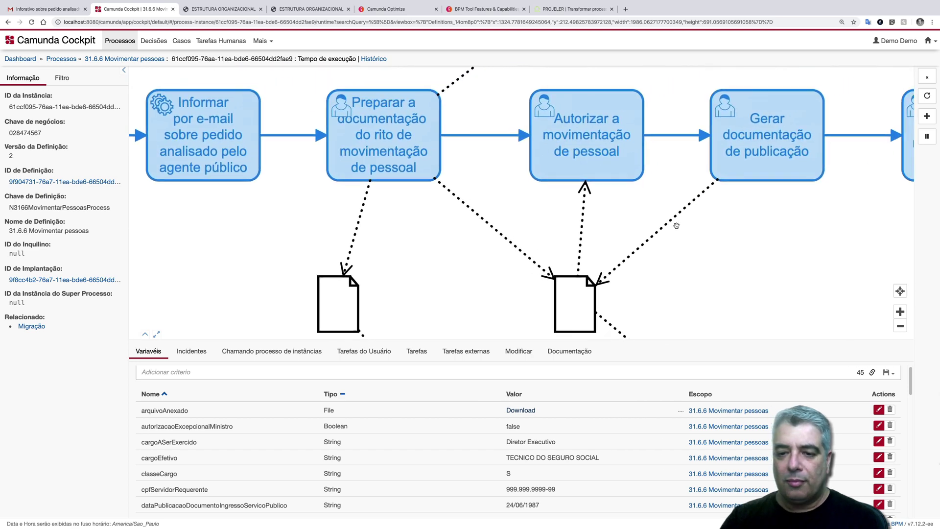
{"action": "scroll", "coordinate": [676, 226], "scroll_direction": "down", "scroll_amount": 1}
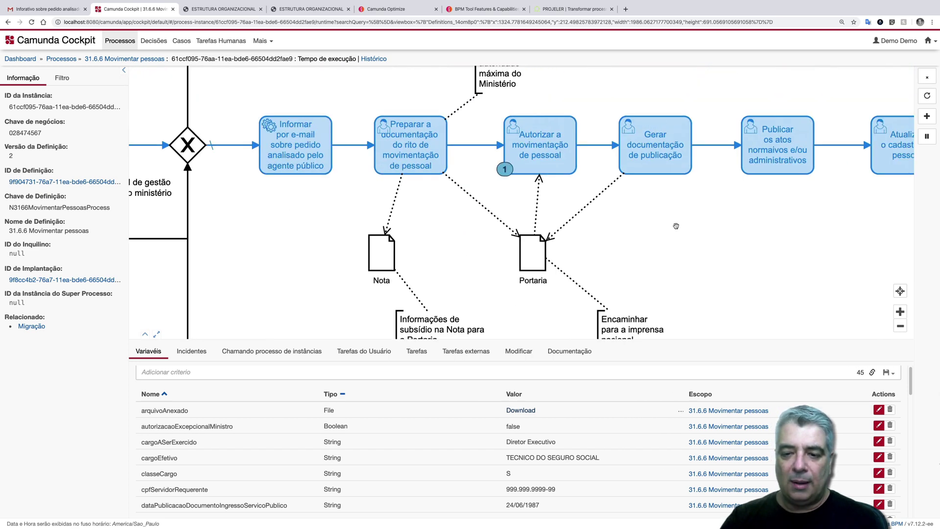
{"action": "scroll", "coordinate": [576, 218], "scroll_direction": "down", "scroll_amount": 1}
{"action": "scroll", "coordinate": [576, 217], "scroll_direction": "right", "scroll_amount": 1}
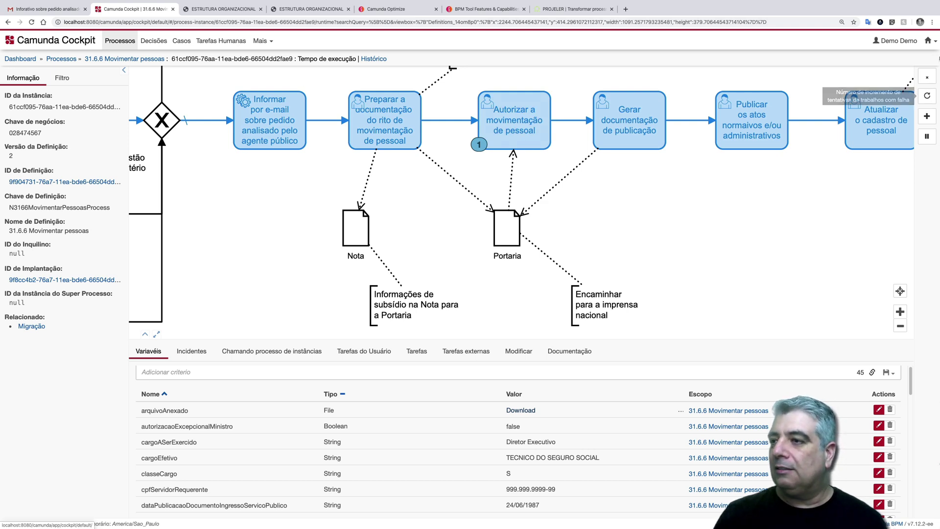
{"action": "left_click", "coordinate": [927, 41]}
- Complete the 'Autorizar a movimentação de pessoal' and 'Gerar documentação de publicação' tasks
{"action": "left_click", "coordinate": [881, 71]}
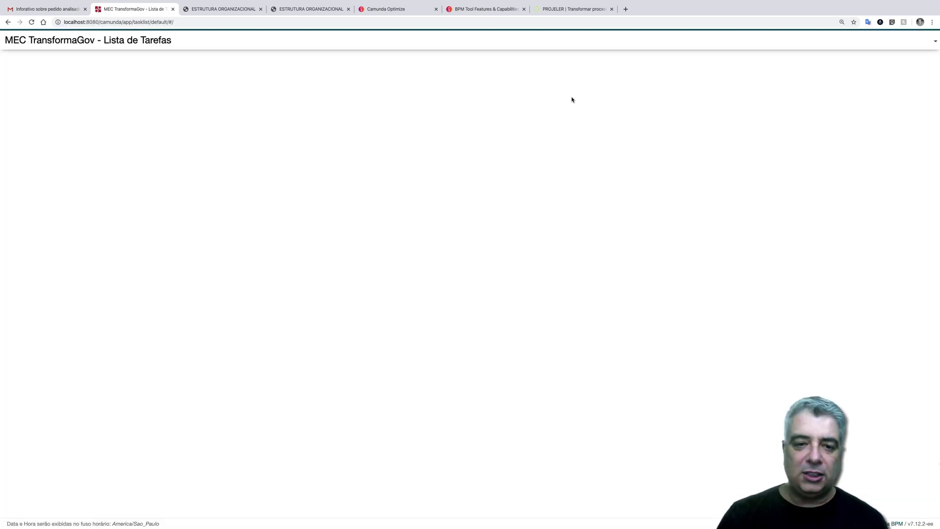
{"action": "left_click", "coordinate": [214, 137]}
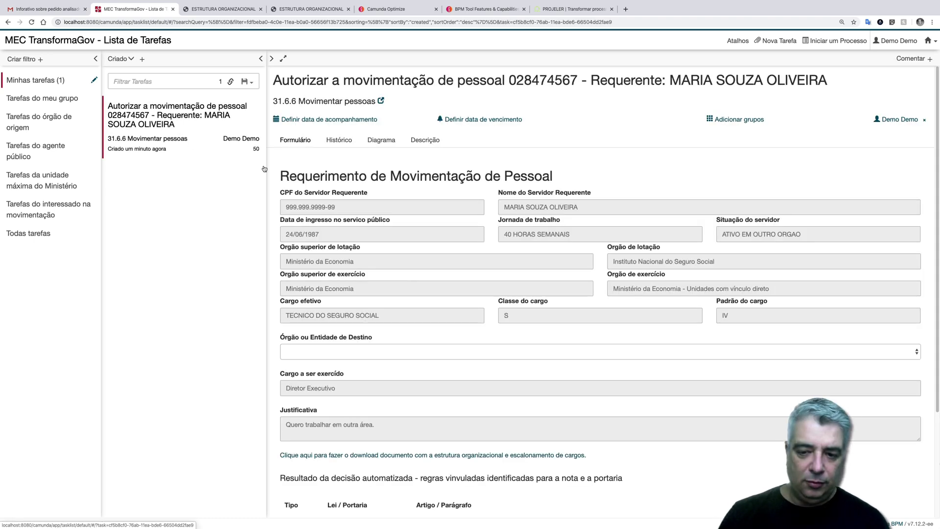
{"action": "scroll", "coordinate": [556, 411], "scroll_direction": "down", "scroll_amount": 3}
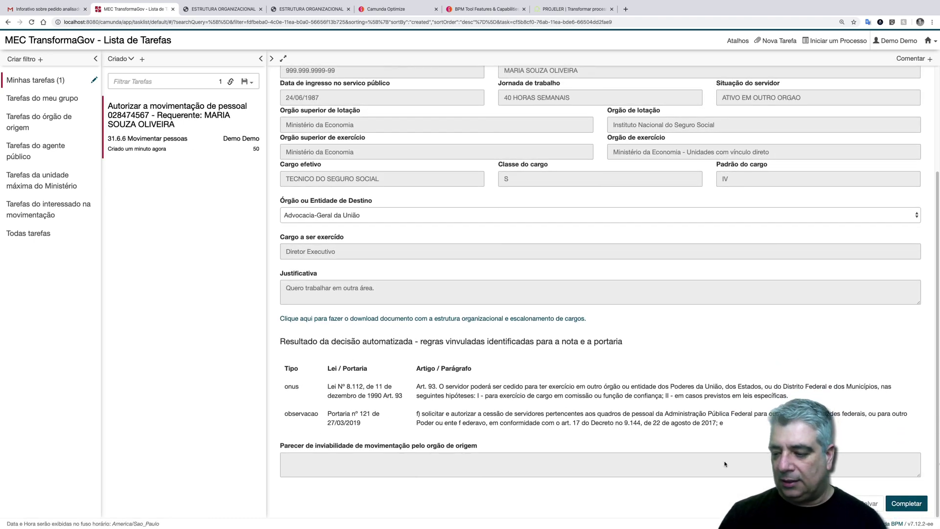
{"action": "left_click", "coordinate": [905, 503]}
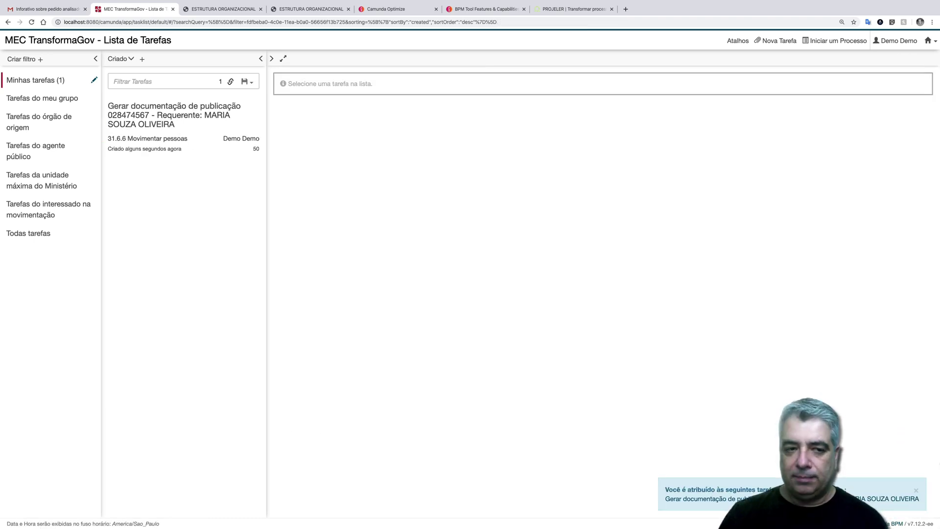
{"action": "left_click", "coordinate": [213, 107]}
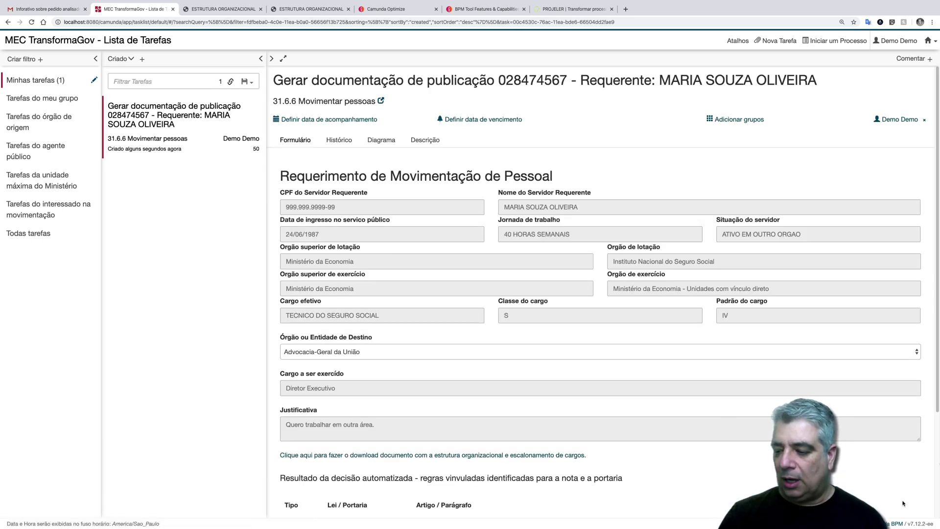
{"action": "scroll", "coordinate": [895, 487], "scroll_direction": "down", "scroll_amount": 1}
{"action": "scroll", "coordinate": [895, 488], "scroll_direction": "down", "scroll_amount": 3}
{"action": "left_click", "coordinate": [906, 503]}
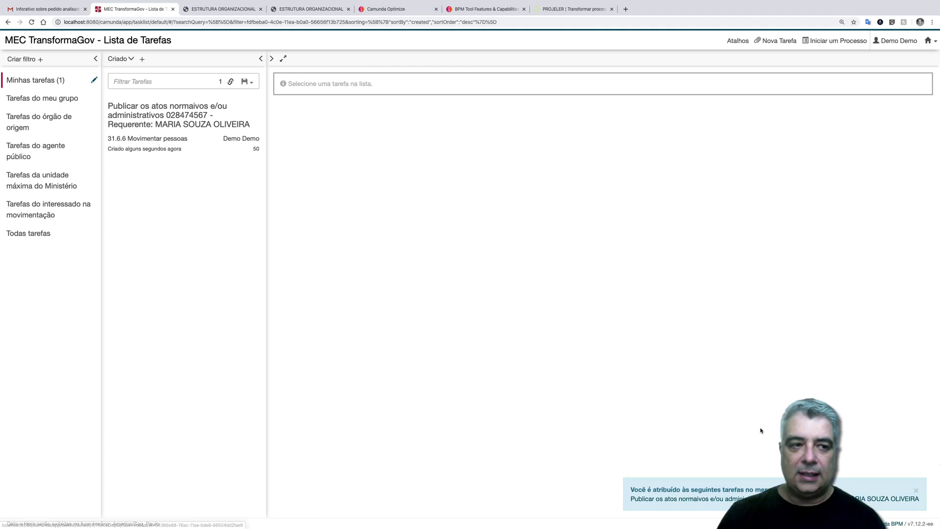
- Complete the publish-normative-acts and registration-update tasks
{"action": "left_click", "coordinate": [186, 115]}
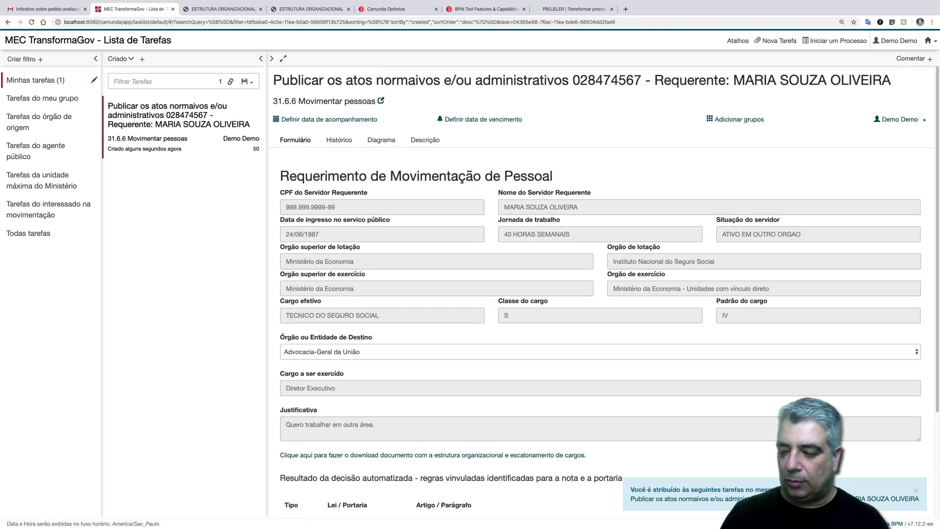
{"action": "left_click", "coordinate": [915, 491]}
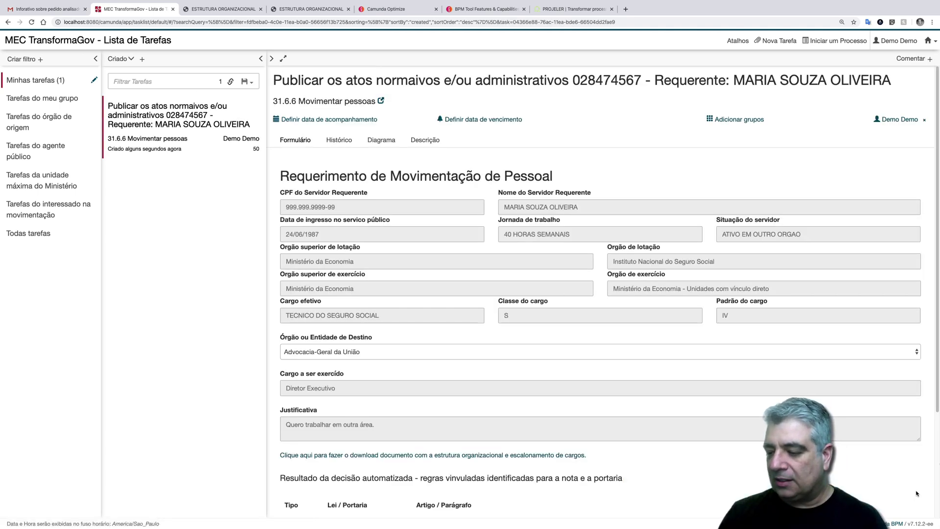
{"action": "scroll", "coordinate": [902, 503], "scroll_direction": "down", "scroll_amount": 3}
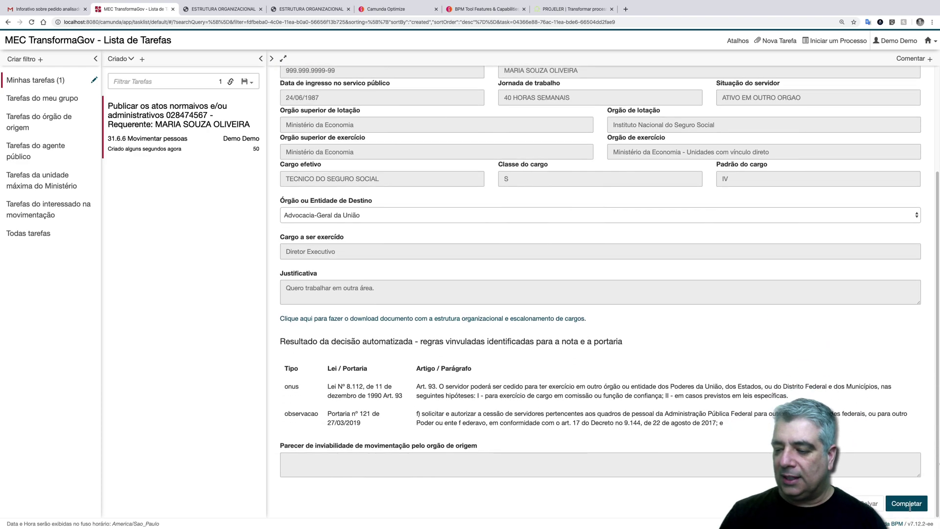
{"action": "left_click", "coordinate": [906, 503]}
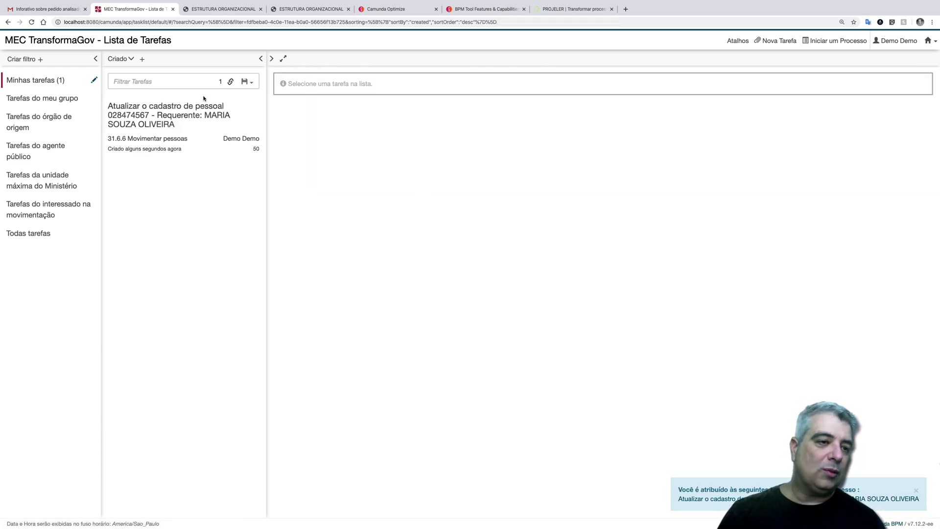
{"action": "left_click", "coordinate": [192, 108]}
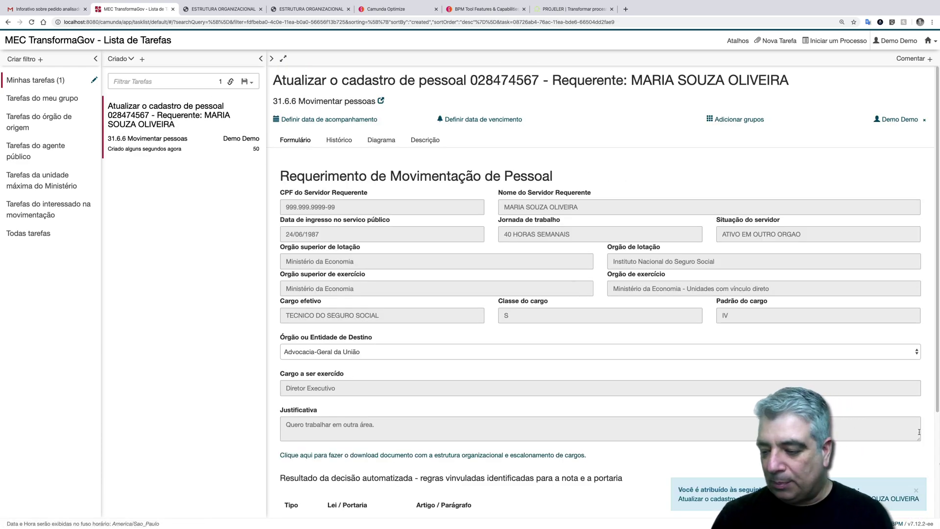
{"action": "left_click", "coordinate": [911, 488]}
{"action": "scroll", "coordinate": [900, 495], "scroll_direction": "down", "scroll_amount": 3}
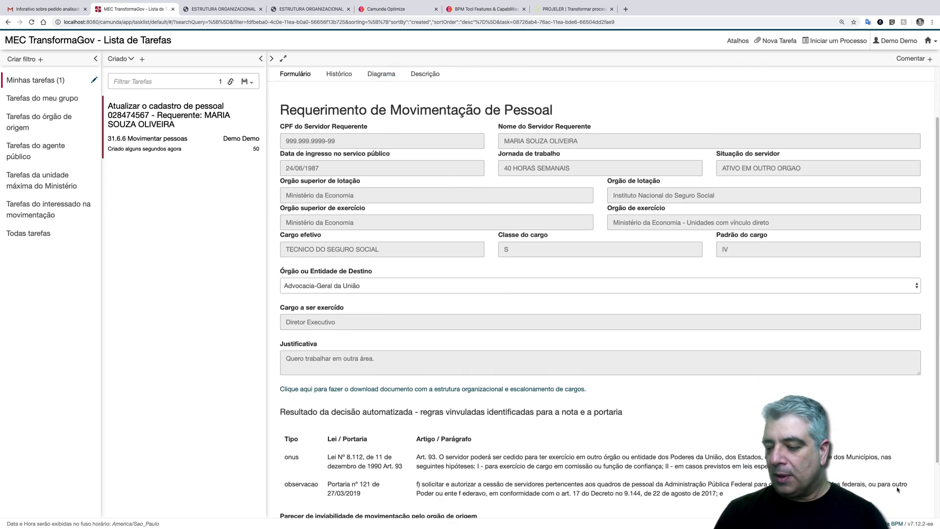
{"action": "left_click", "coordinate": [900, 501]}
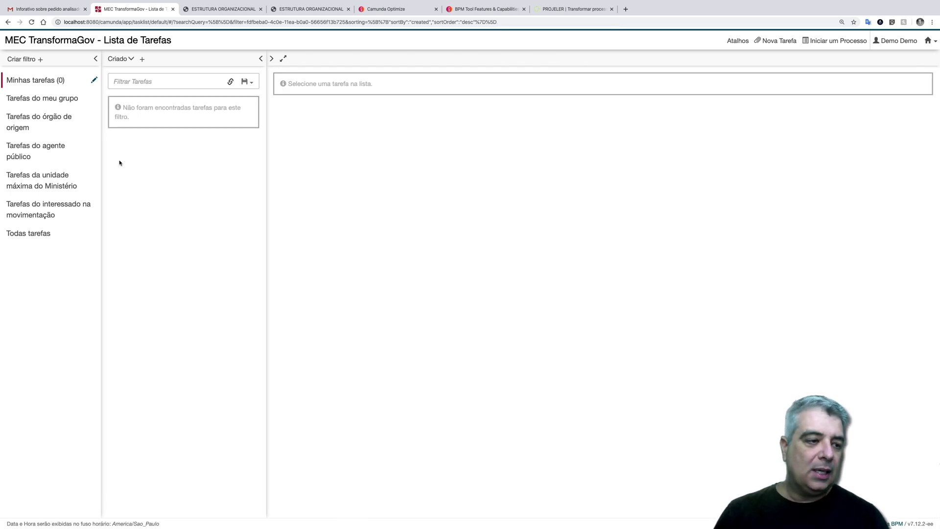
- Claim and complete '31.6.1 Cadastrar pessoas', then complete the receive-publication-ordinance task
{"action": "left_click", "coordinate": [30, 235]}
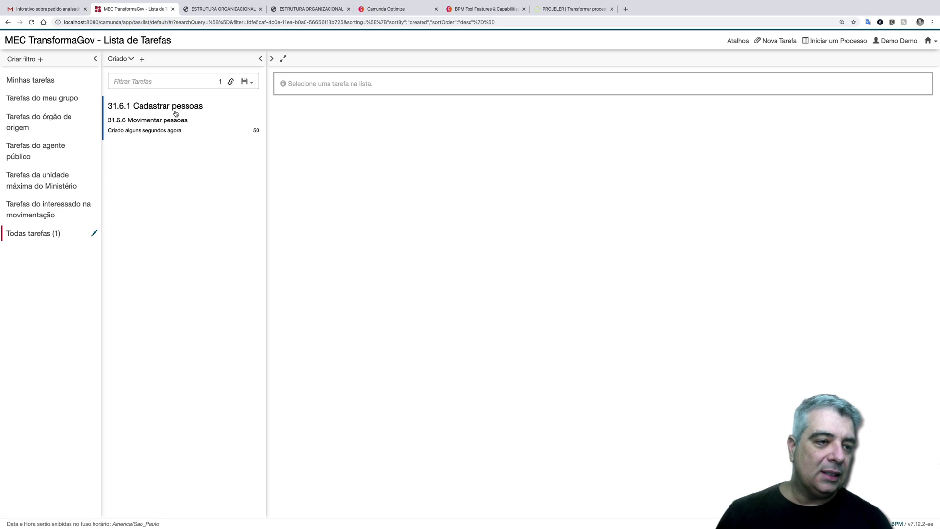
{"action": "left_click", "coordinate": [177, 109]}
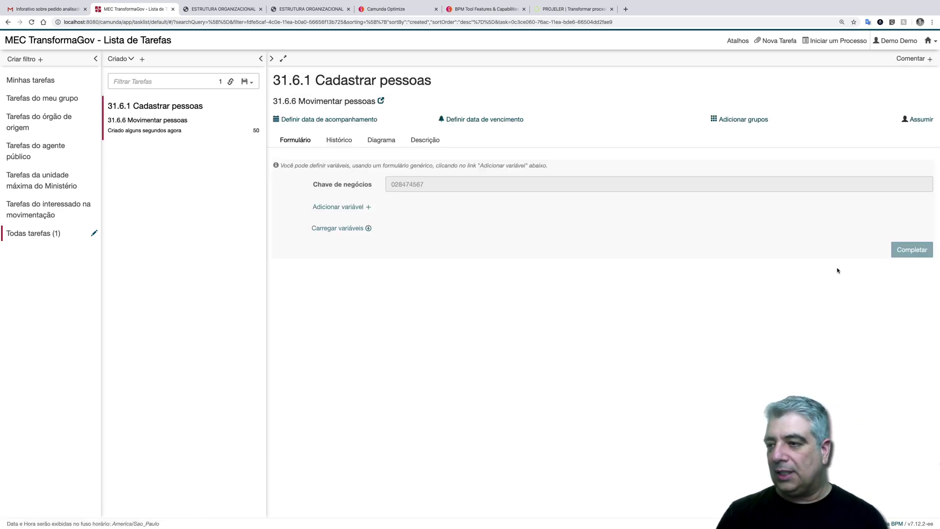
{"action": "left_click", "coordinate": [919, 120]}
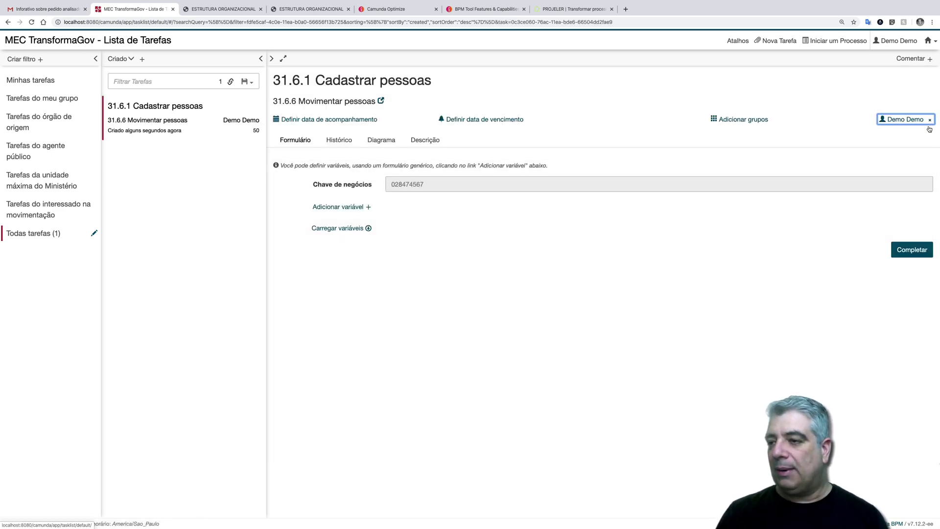
{"action": "left_click", "coordinate": [906, 250]}
{"action": "left_click", "coordinate": [167, 126]}
{"action": "scroll", "coordinate": [579, 342], "scroll_direction": "down", "scroll_amount": 5}
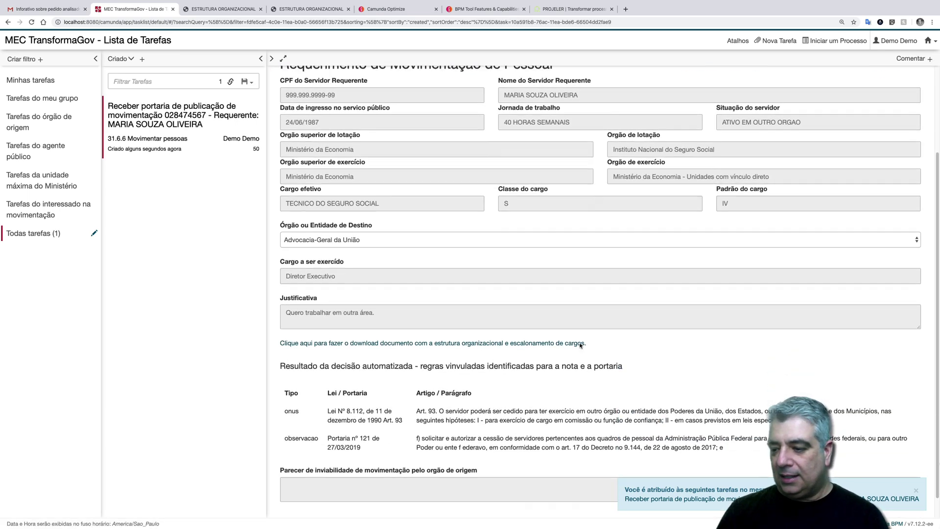
{"action": "left_click", "coordinate": [914, 492]}
{"action": "left_click", "coordinate": [920, 503]}
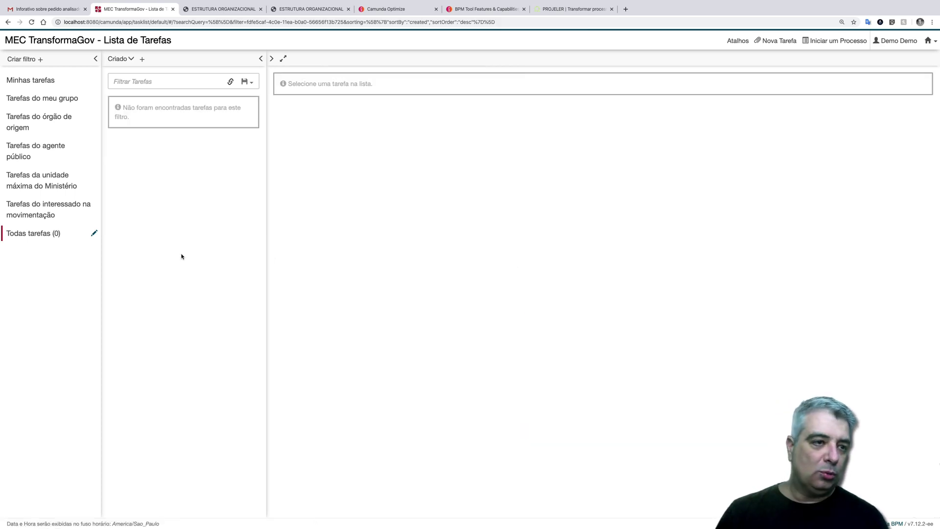
{"action": "left_click", "coordinate": [44, 9]}
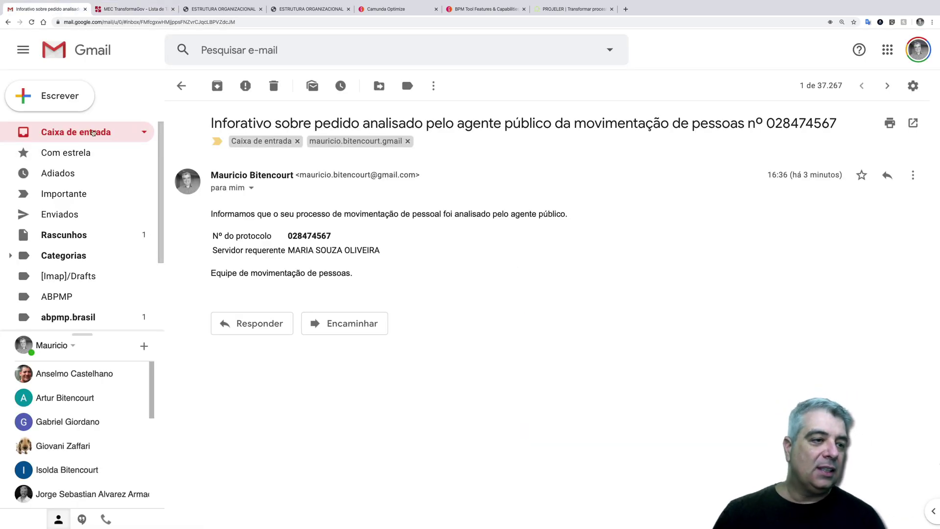
- Check the inbox's three movement-request notices and return to the empty task list
{"action": "left_click", "coordinate": [93, 132]}
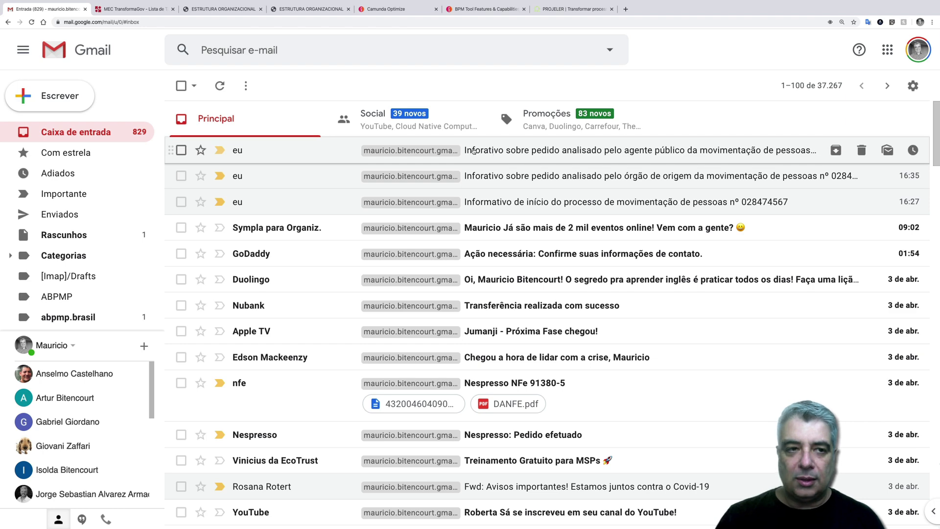
{"action": "left_click", "coordinate": [132, 9]}
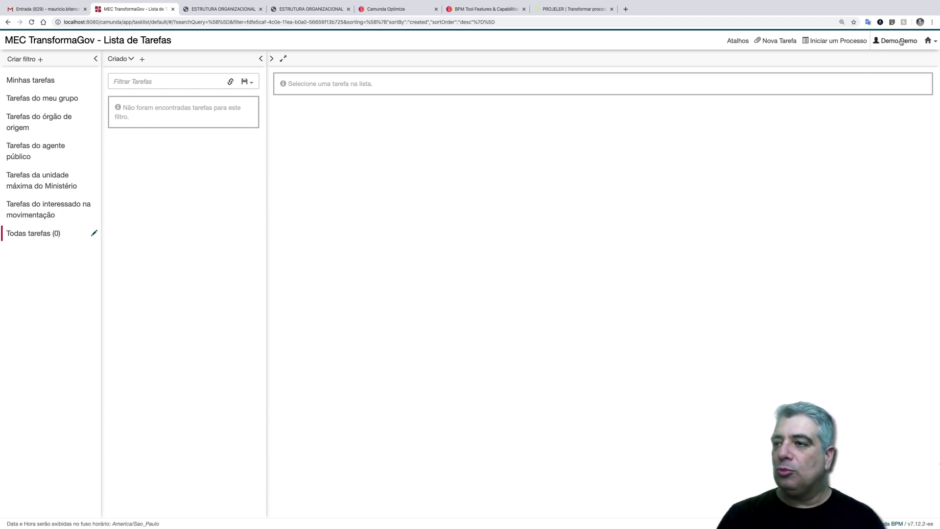
- Start a 31.6.6 Movimentar pessoas request with destination Orgão do Ente Federativo Municipal
{"action": "left_click", "coordinate": [825, 42]}
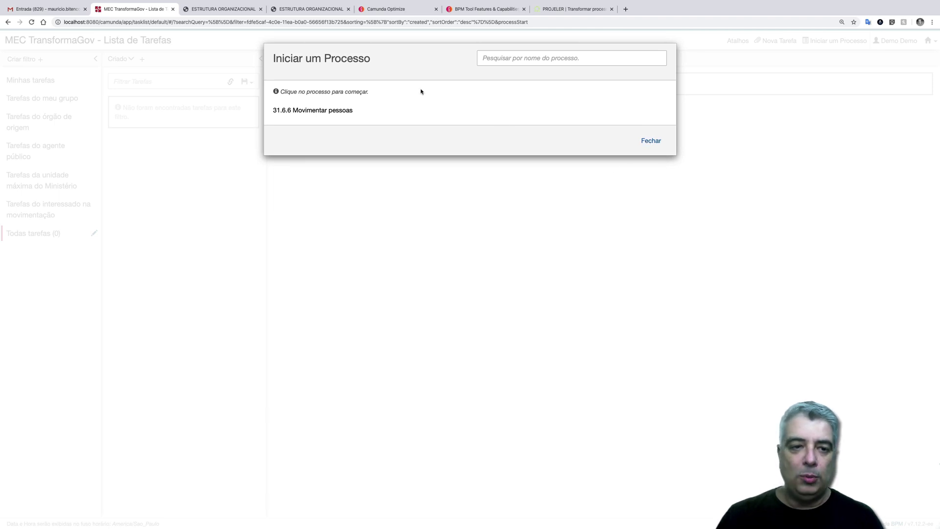
{"action": "left_click", "coordinate": [337, 108]}
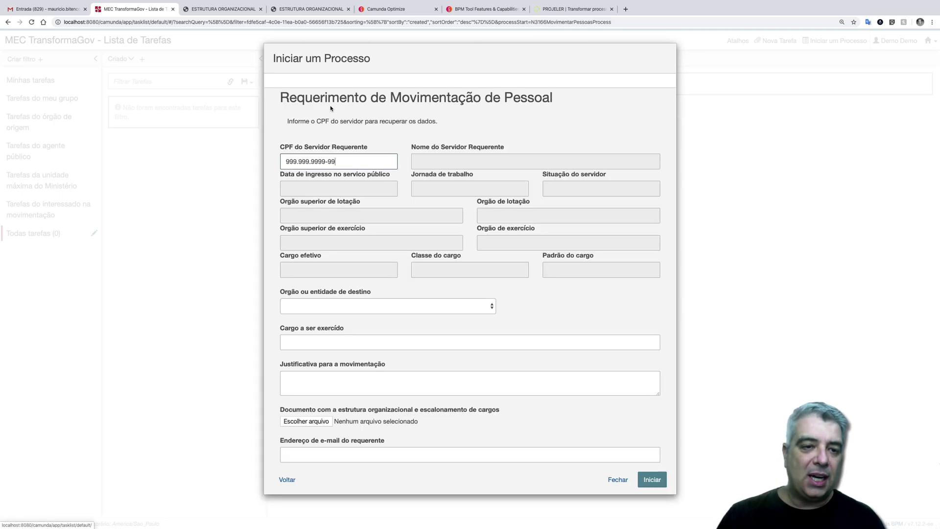
{"action": "left_click", "coordinate": [370, 304]}
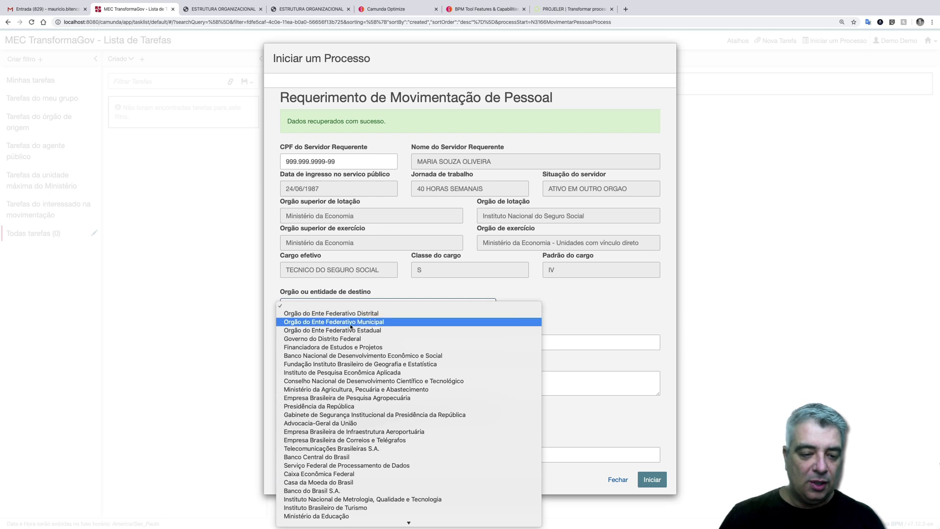
{"action": "left_click", "coordinate": [345, 348]}
{"action": "left_click", "coordinate": [375, 339]}
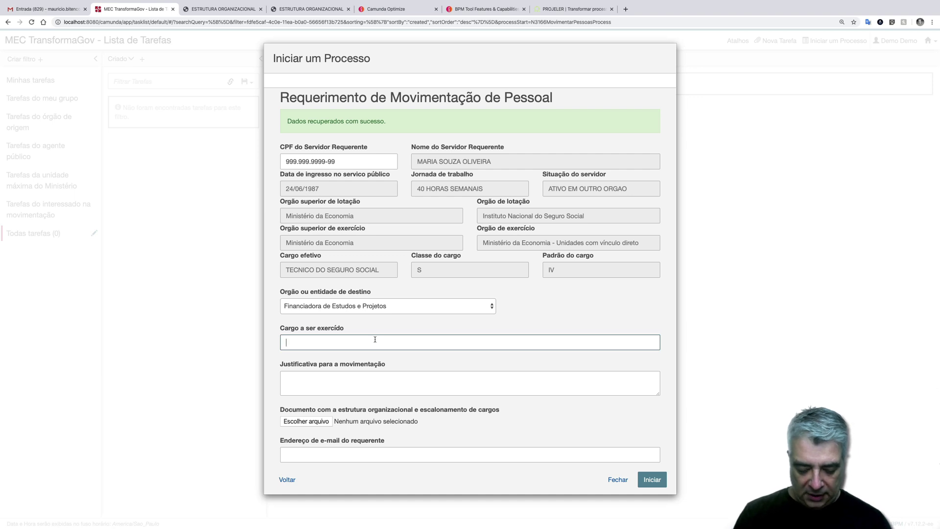
{"action": "key", "text": "BackSpace"}
{"action": "key", "text": "BackSpace"}
{"action": "key", "text": "BackSpace"}
{"action": "left_click", "coordinate": [406, 310]}
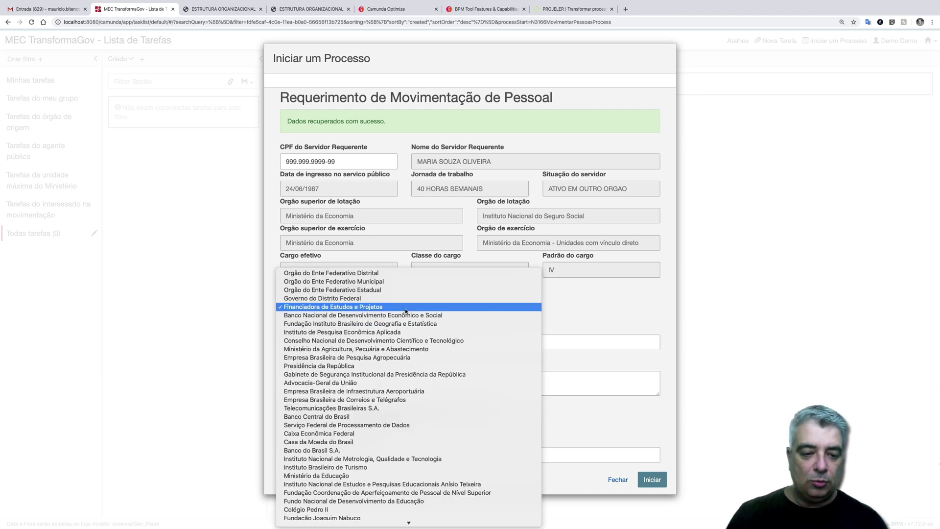
{"action": "left_click", "coordinate": [384, 282]}
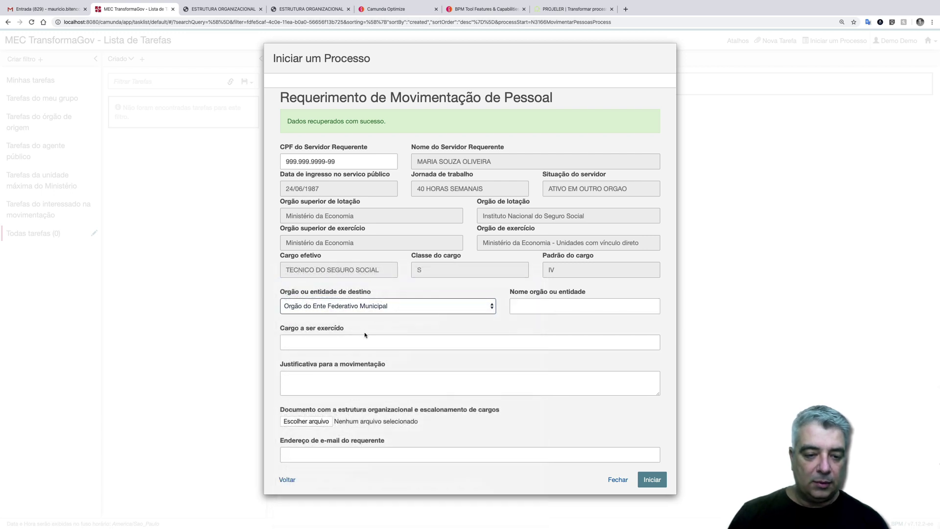
- Name the destination body 'Prefeitura de Salvador' and attach the organisation chart PDF
{"action": "left_click", "coordinate": [548, 310]}
{"action": "type", "text": "Prefeitura de Salvador"}
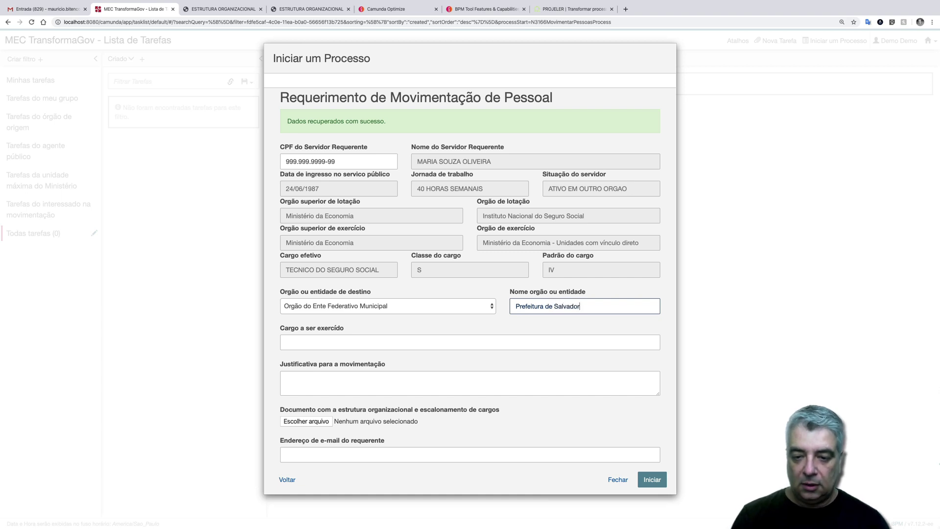
{"action": "key", "text": "Tab"}
{"action": "key", "text": "Tab"}
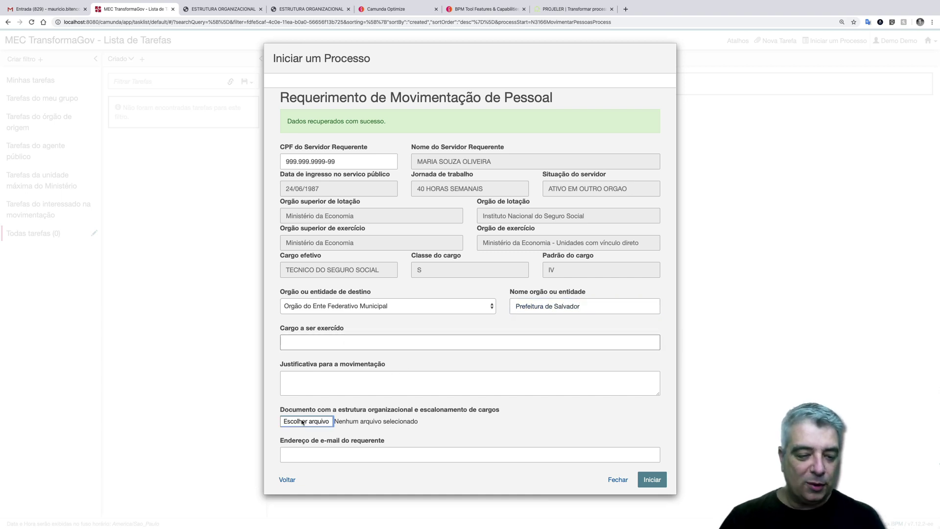
{"action": "key", "text": "space"}
{"action": "double_click", "coordinate": [374, 57]}
- Fill in the position to be held, a Diretor post at the Secretaria de Fazenda
{"action": "left_click", "coordinate": [318, 345]}
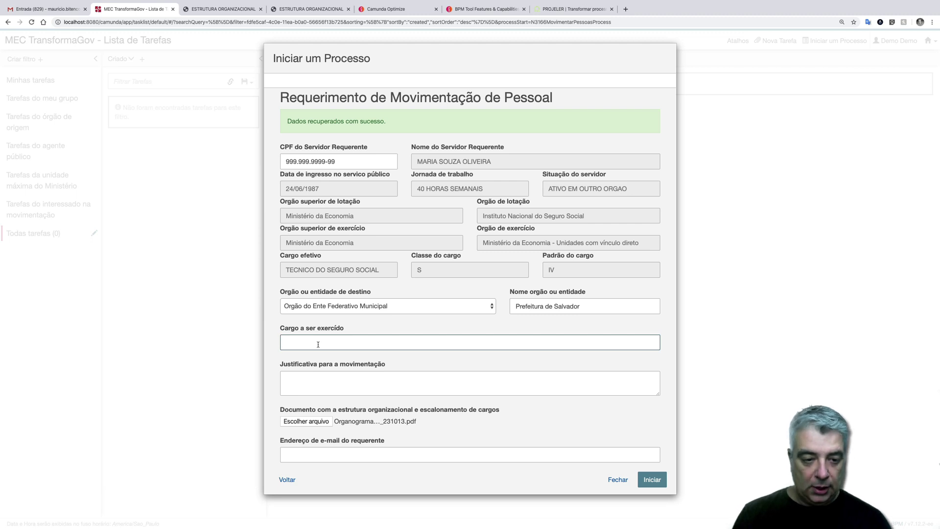
{"action": "type", "text": "Diretor da"}
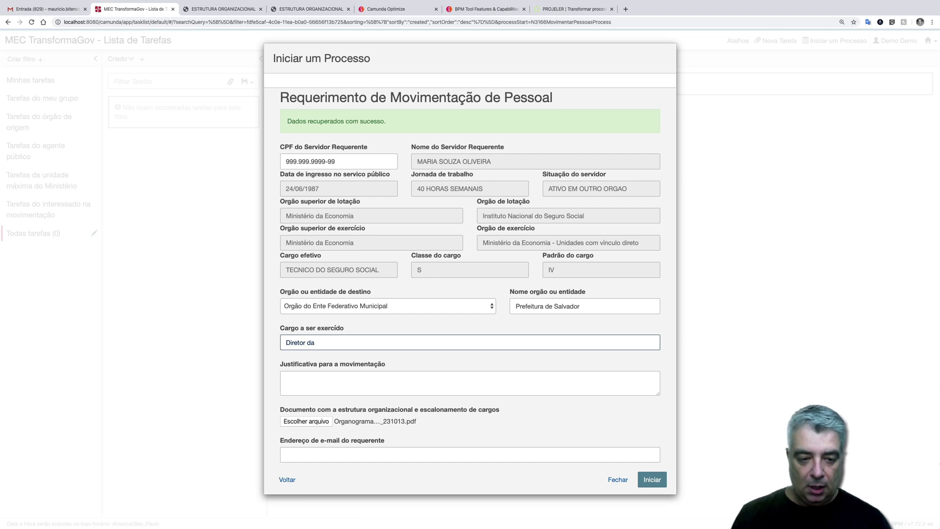
{"action": "key", "text": "BackSpace"}
{"action": "key", "text": "BackSpace"}
{"action": "key", "text": "BackSpace"}
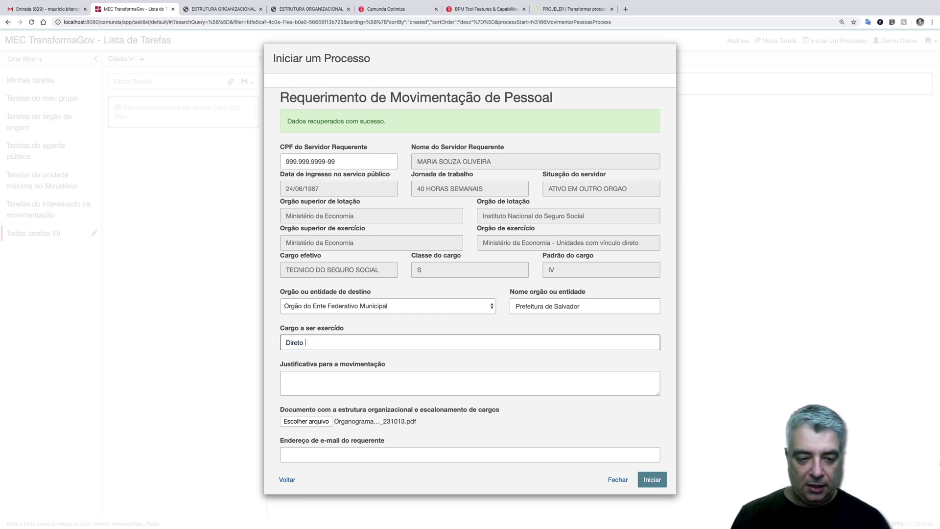
{"action": "type", "text": "d"}
{"action": "key", "text": "BackSpace"}
{"action": "type", "text": "se"}
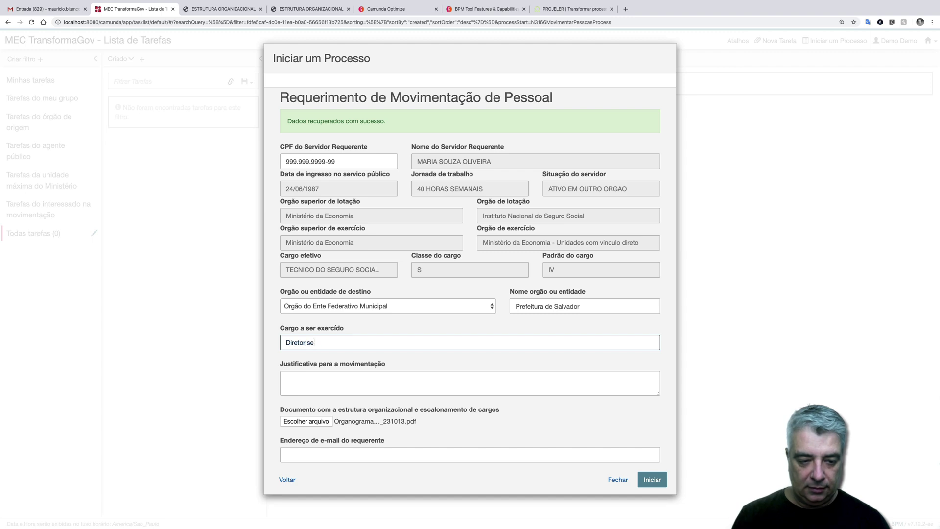
{"action": "key", "text": "BackSpace"}
{"action": "type", "text": "ecretaria de"}
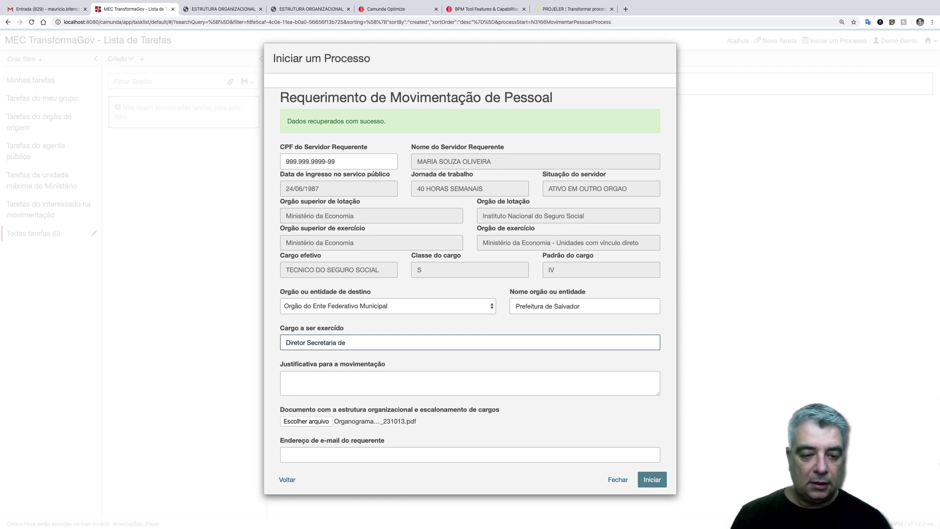
{"action": "type", "text": " Fazenda"}
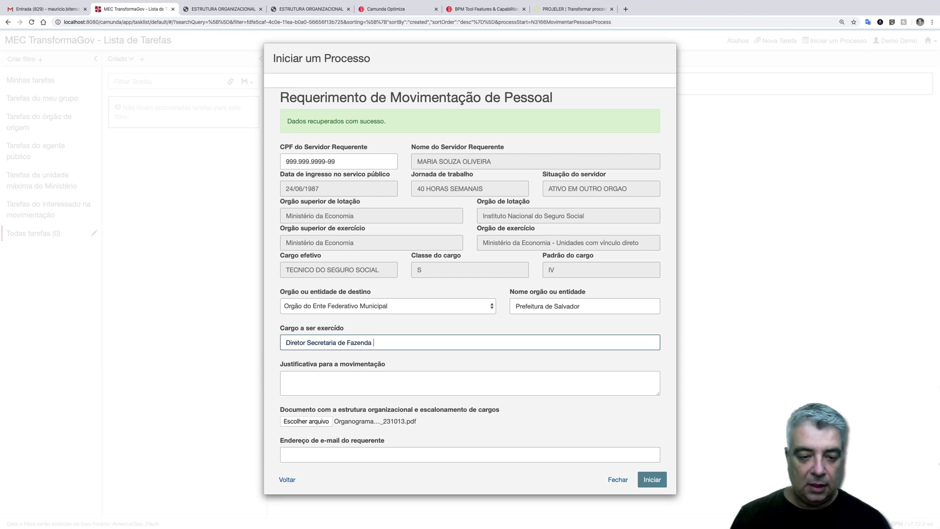
- Enter justification 'Quero viver na Bahia.' and the requester's e-mail, then start the process
{"action": "key", "text": "Tab"}
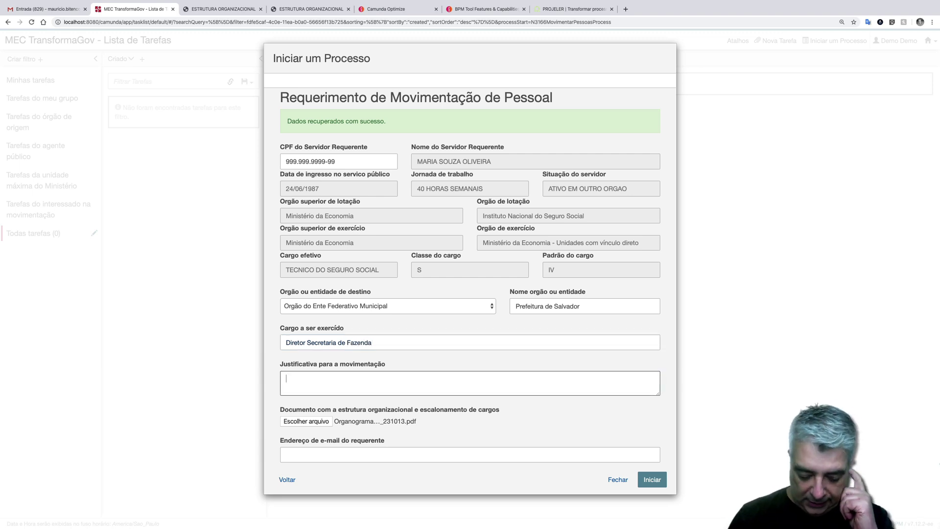
{"action": "type", "text": "Quero"}
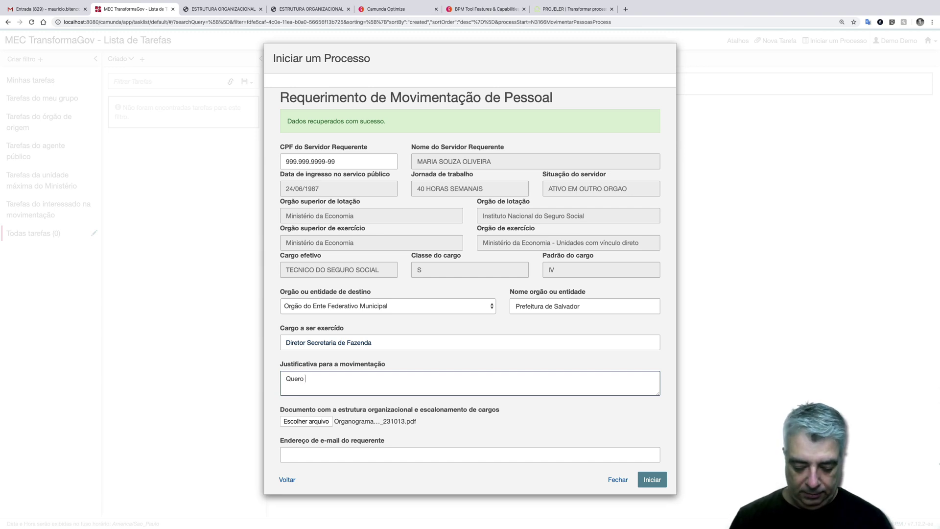
{"action": "type", "text": " vi"}
{"action": "type", "text": "ver an"}
{"action": "type", "text": " G"}
{"action": "type", "text": "a"}
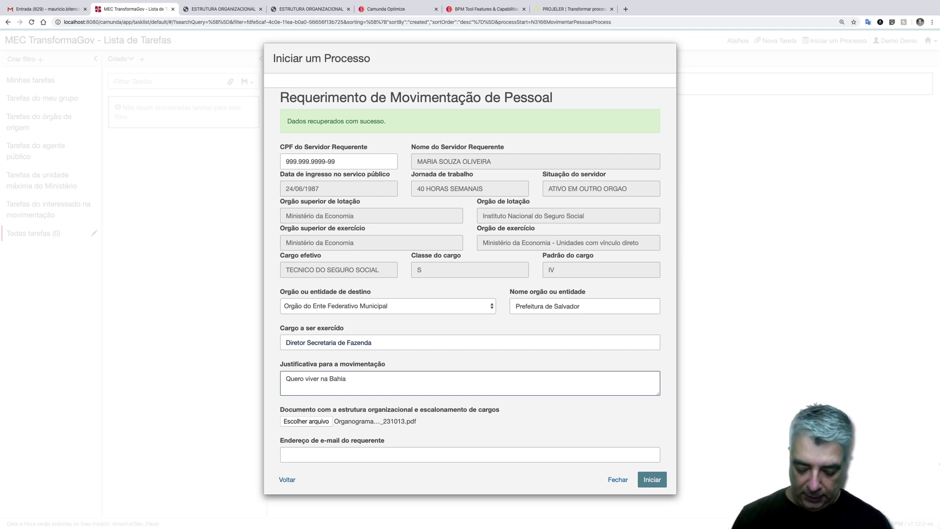
{"action": "type", "text": "haa."}
{"action": "left_click", "coordinate": [337, 453]}
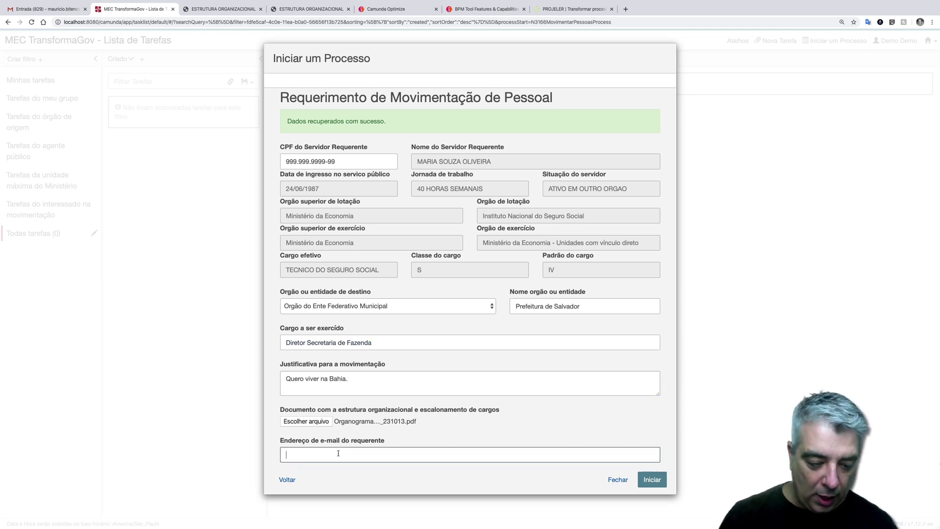
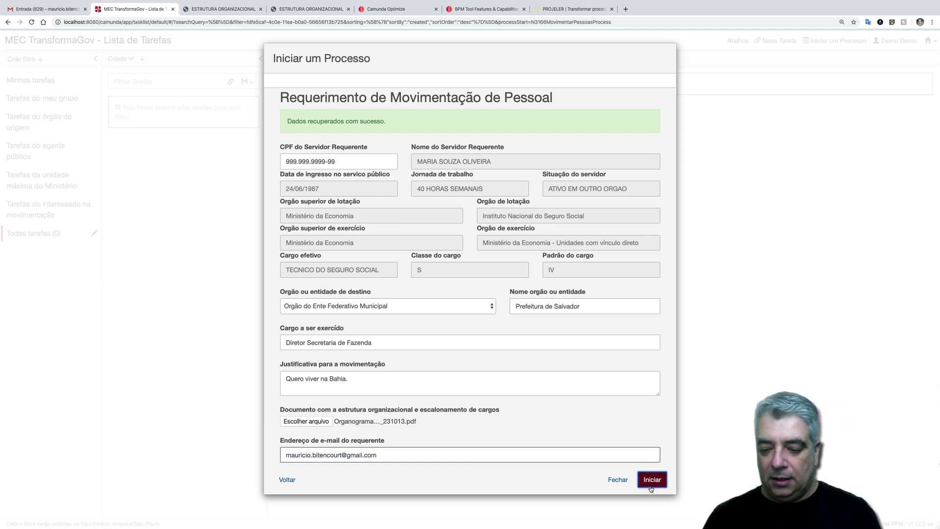
{"action": "left_click", "coordinate": [651, 486]}
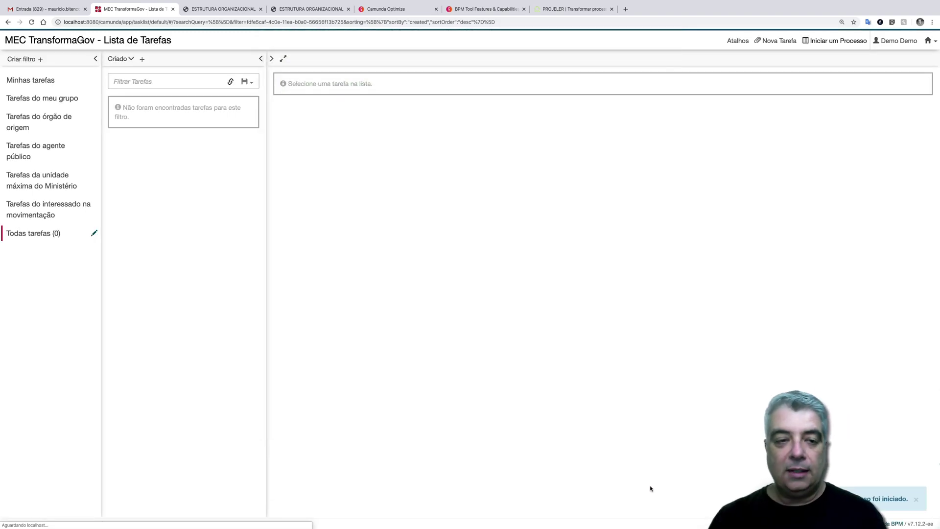
- Complete Enriquecer dados da solicitação with destination Municipal, probationary stage ticked and 20 horas semanais
{"action": "left_click", "coordinate": [33, 239]}
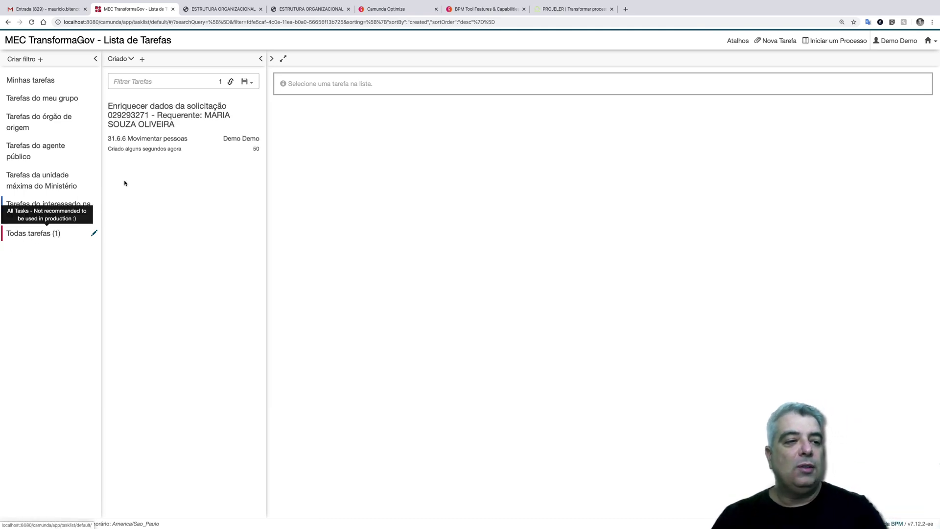
{"action": "left_click", "coordinate": [148, 126]}
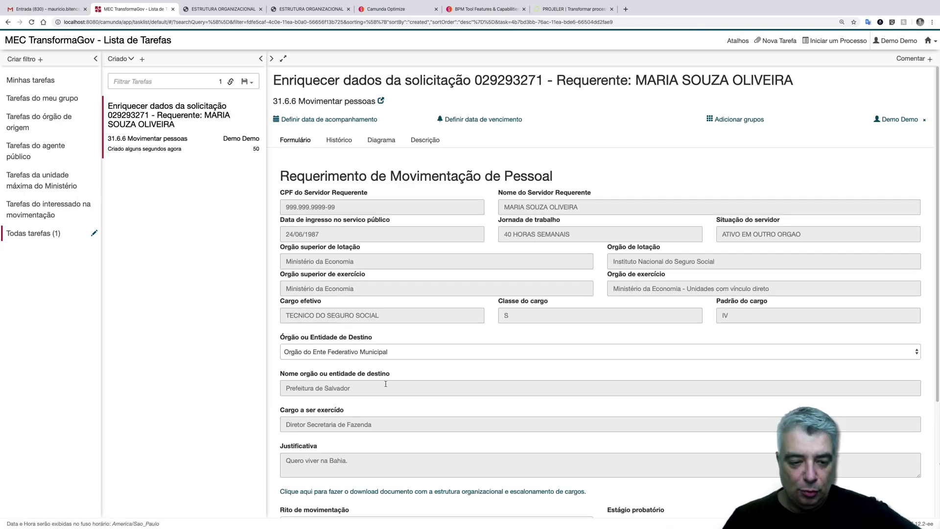
{"action": "scroll", "coordinate": [443, 377], "scroll_direction": "down", "scroll_amount": 3}
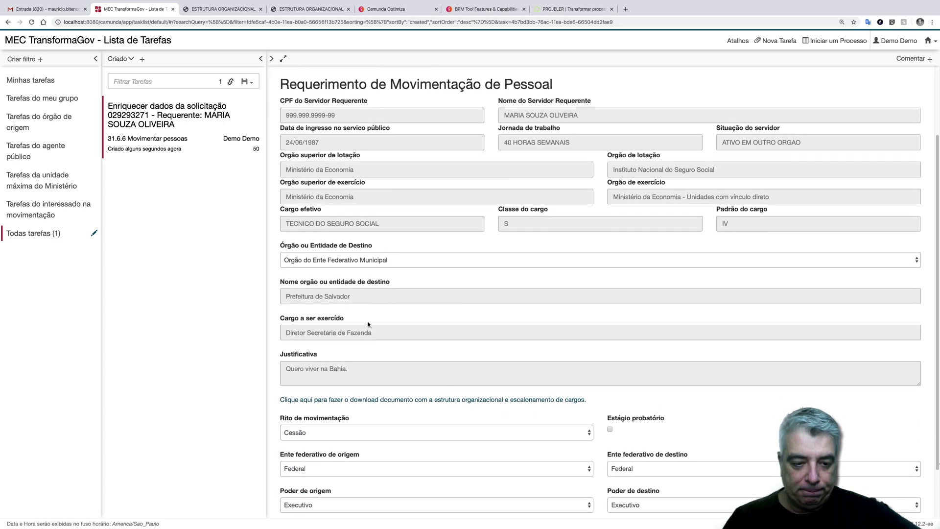
{"action": "scroll", "coordinate": [335, 399], "scroll_direction": "down", "scroll_amount": 2}
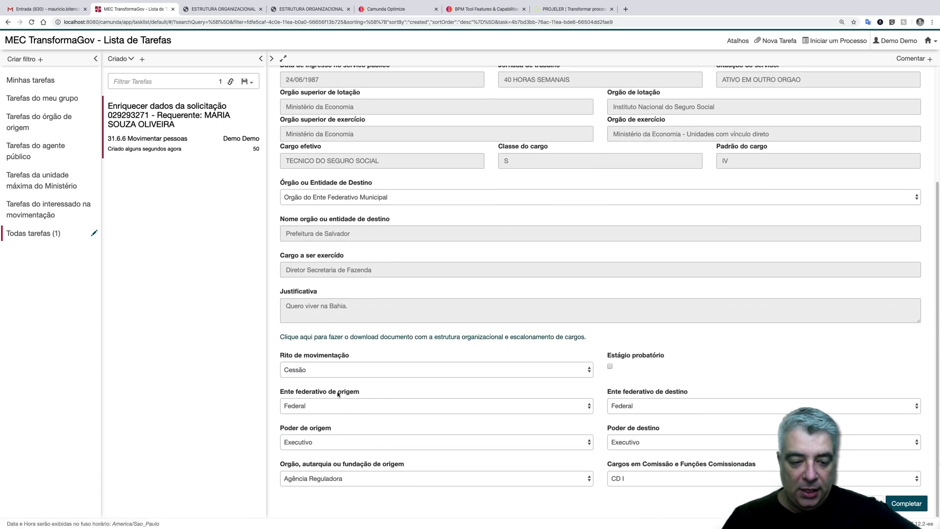
{"action": "left_click", "coordinate": [665, 410]}
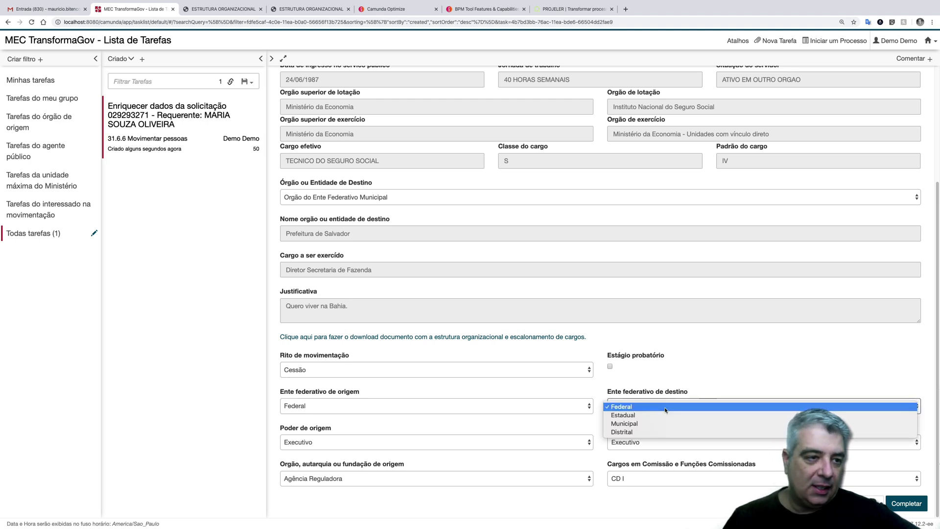
{"action": "left_click", "coordinate": [636, 422]}
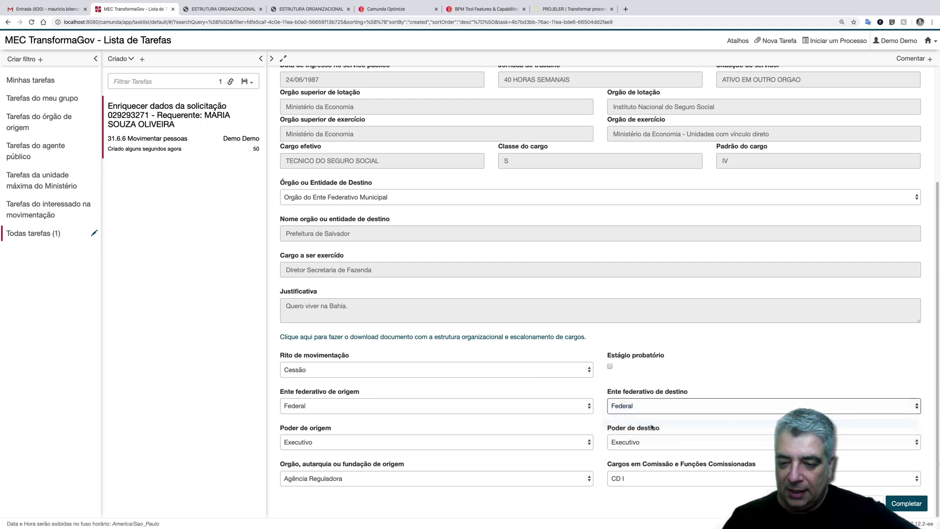
{"action": "left_click", "coordinate": [609, 366]}
{"action": "left_click", "coordinate": [737, 443]}
{"action": "left_click", "coordinate": [737, 443]}
{"action": "scroll", "coordinate": [615, 424], "scroll_direction": "down", "scroll_amount": 2}
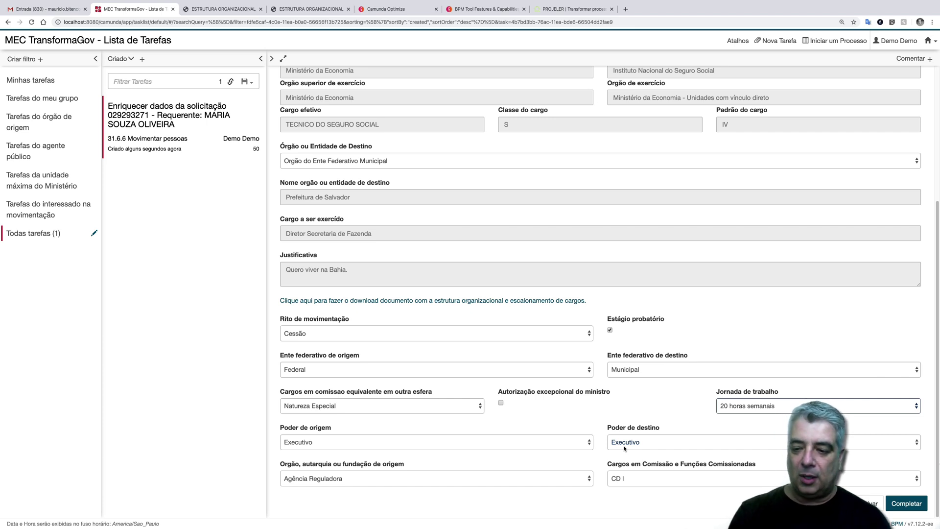
{"action": "left_click", "coordinate": [918, 505]}
- Review the Analisar a demanda task, then list deployed decisions in Cockpit via the 31.6.6 Movimentar pessoas link
{"action": "left_click", "coordinate": [215, 123]}
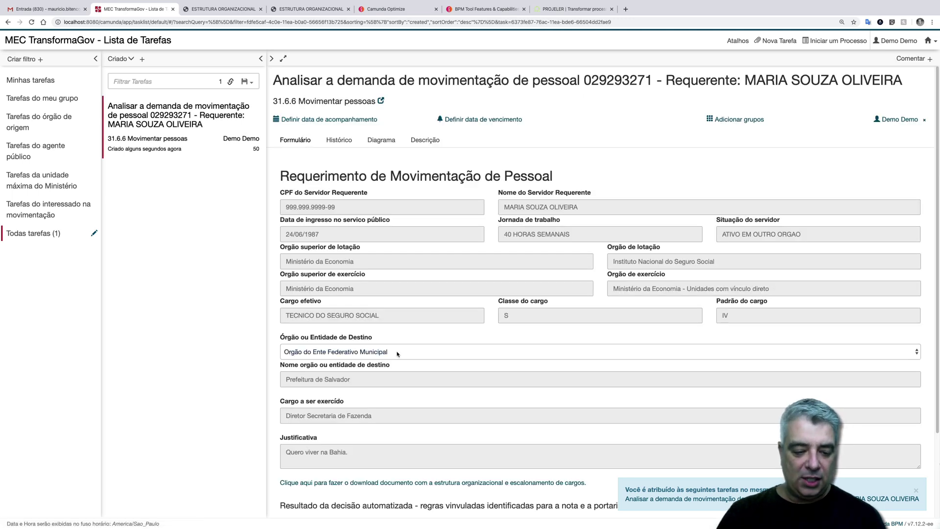
{"action": "scroll", "coordinate": [397, 354], "scroll_direction": "down", "scroll_amount": 3}
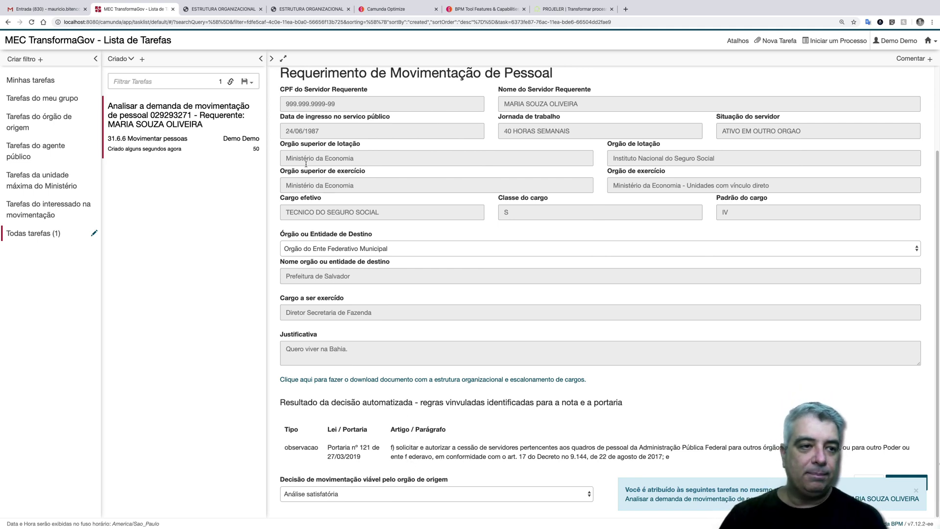
{"action": "scroll", "coordinate": [418, 182], "scroll_direction": "up", "scroll_amount": 3}
{"action": "left_click", "coordinate": [383, 101]}
{"action": "left_click", "coordinate": [158, 43]}
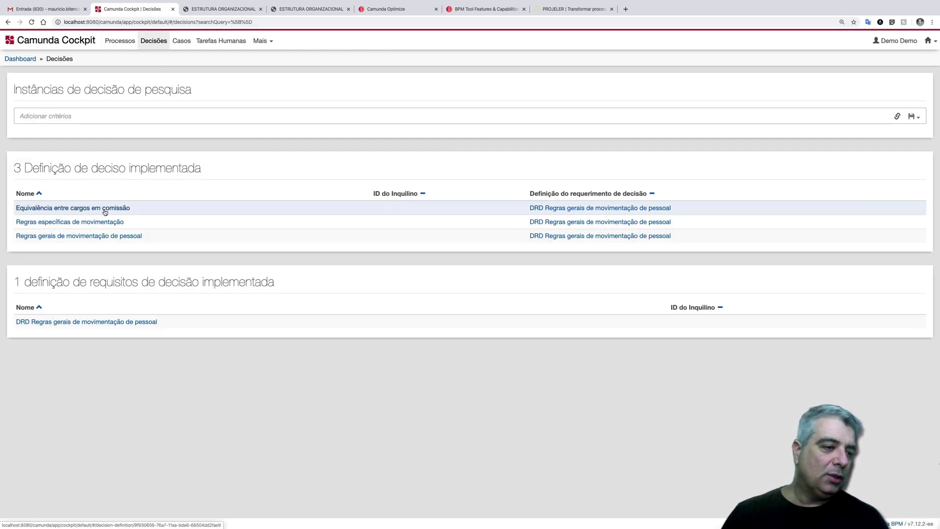
{"action": "left_click", "coordinate": [105, 212]}
{"action": "left_click", "coordinate": [215, 420]}
{"action": "scroll", "coordinate": [377, 281], "scroll_direction": "down", "scroll_amount": 10}
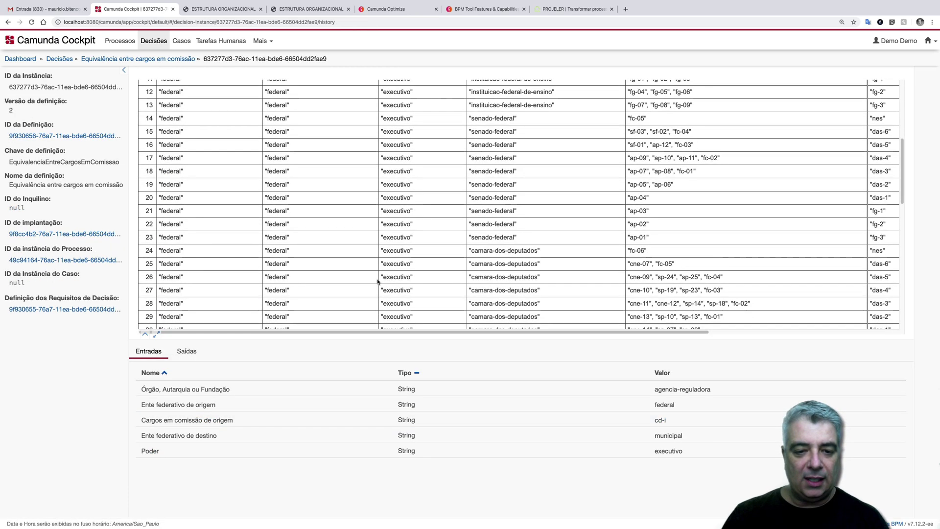
{"action": "scroll", "coordinate": [377, 281], "scroll_direction": "up", "scroll_amount": 10}
{"action": "scroll", "coordinate": [377, 281], "scroll_direction": "down", "scroll_amount": 8}
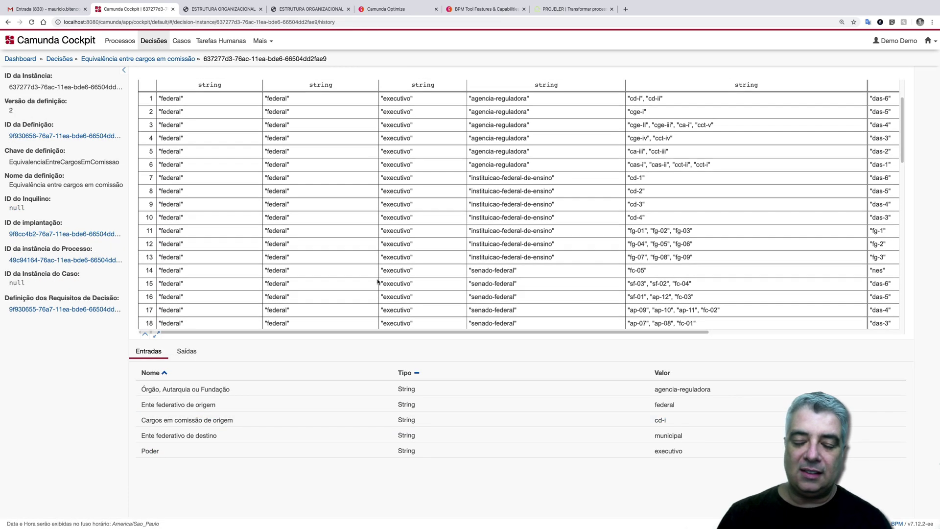
{"action": "scroll", "coordinate": [377, 278], "scroll_direction": "down", "scroll_amount": 10}
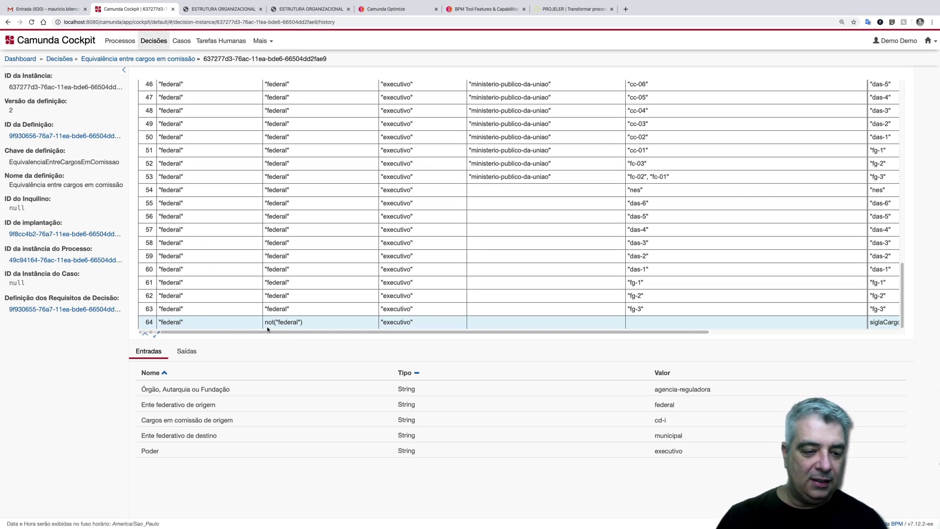
{"action": "left_click_drag", "start_coordinate": [309, 327], "coordinate": [259, 324]}
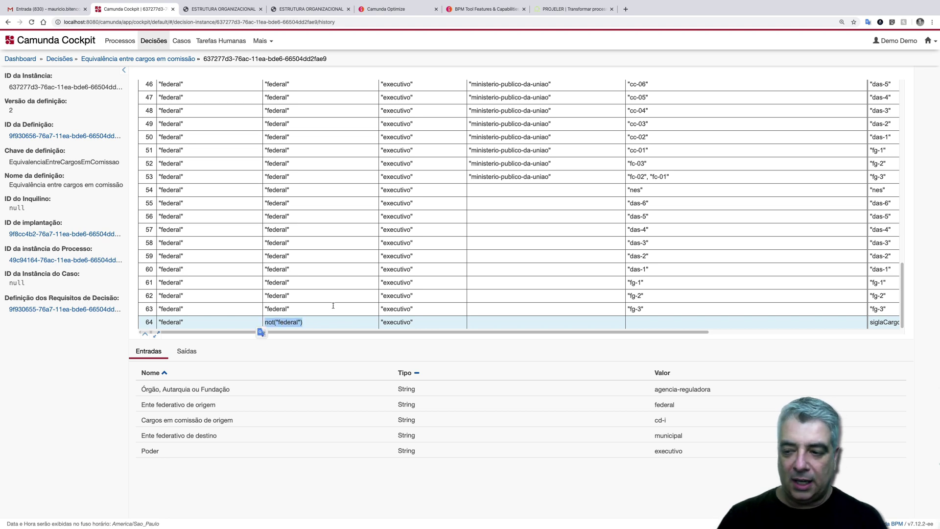
{"action": "scroll", "coordinate": [681, 252], "scroll_direction": "right", "scroll_amount": 1}
{"action": "scroll", "coordinate": [681, 252], "scroll_direction": "right", "scroll_amount": 8}
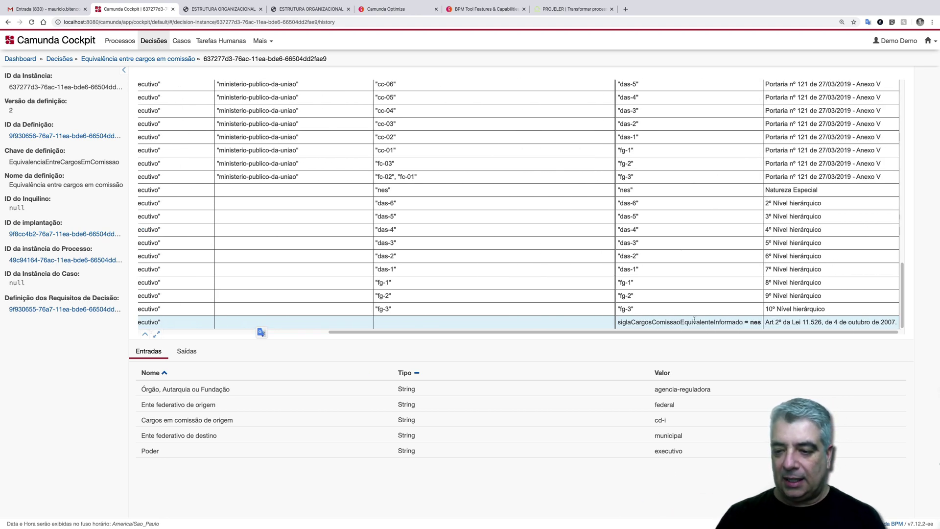
{"action": "double_click", "coordinate": [754, 322]}
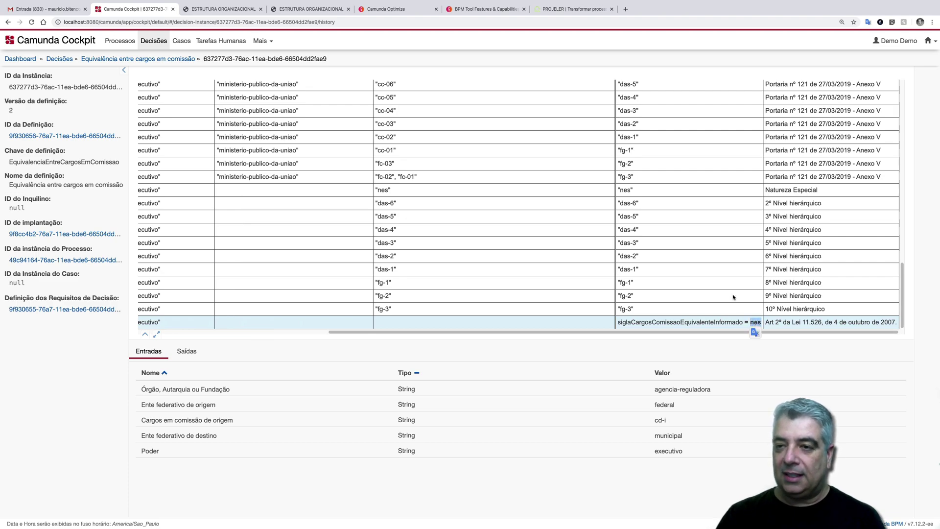
{"action": "scroll", "coordinate": [733, 297], "scroll_direction": "up", "scroll_amount": 20}
{"action": "scroll", "coordinate": [733, 296], "scroll_direction": "up", "scroll_amount": 5}
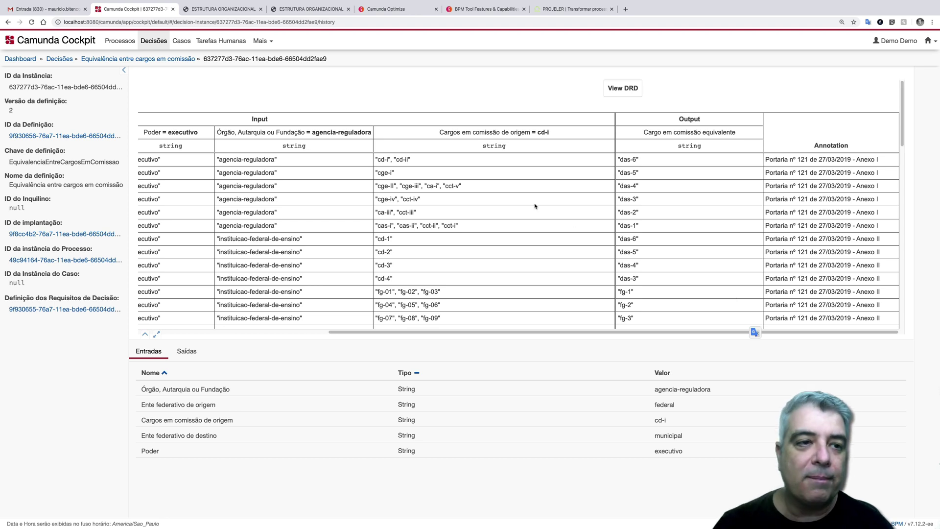
{"action": "left_click", "coordinate": [65, 60]}
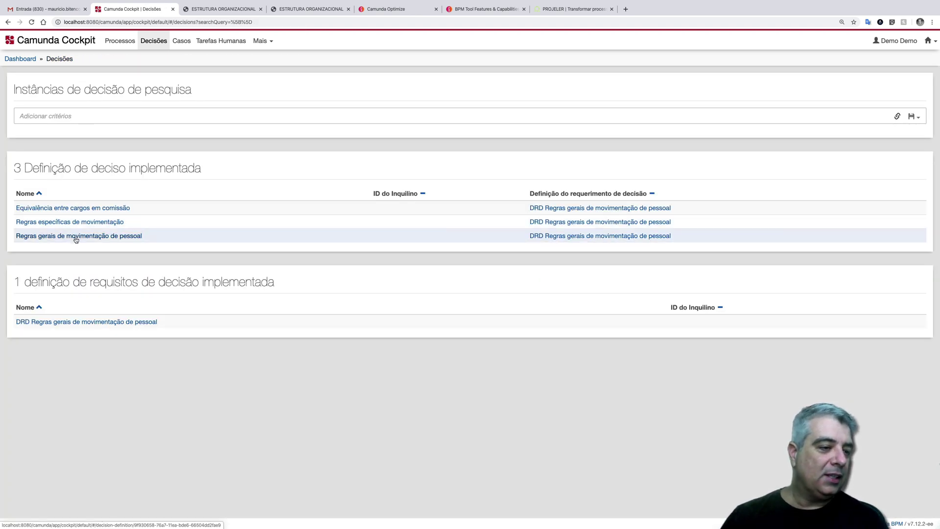
- Inspect the latest evaluation of the Regras gerais de movimentação de pessoal decision
{"action": "left_click", "coordinate": [76, 236]}
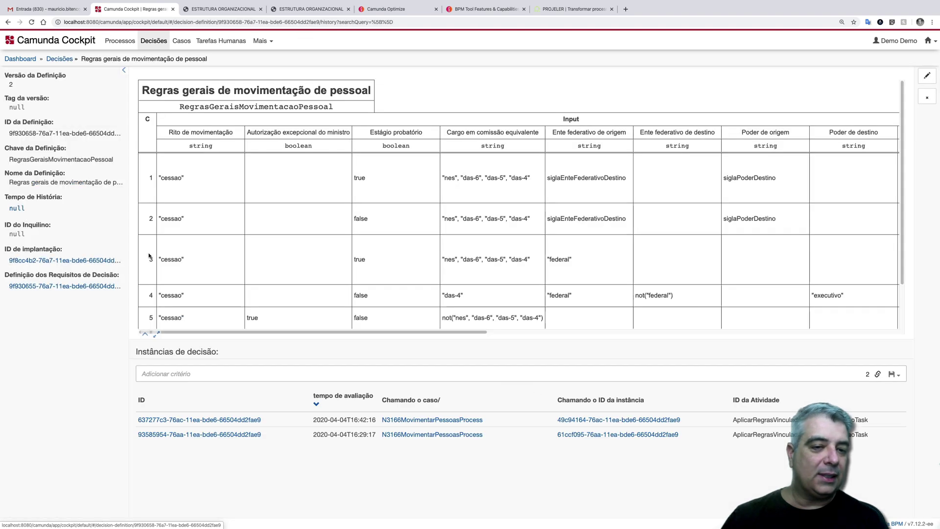
{"action": "left_click", "coordinate": [186, 420]}
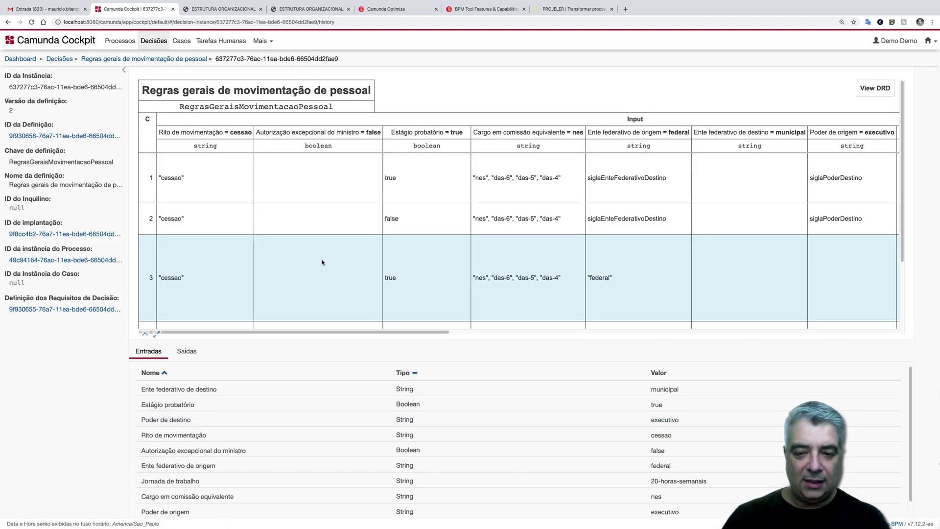
{"action": "scroll", "coordinate": [454, 283], "scroll_direction": "right", "scroll_amount": 5}
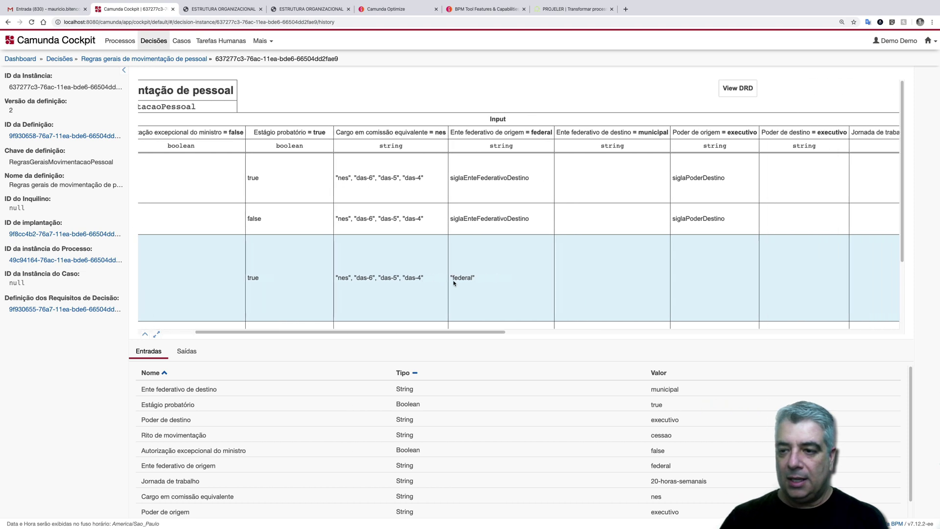
{"action": "scroll", "coordinate": [453, 283], "scroll_direction": "left", "scroll_amount": 5}
{"action": "scroll", "coordinate": [454, 283], "scroll_direction": "right", "scroll_amount": 10}
{"action": "scroll", "coordinate": [453, 283], "scroll_direction": "right", "scroll_amount": 3}
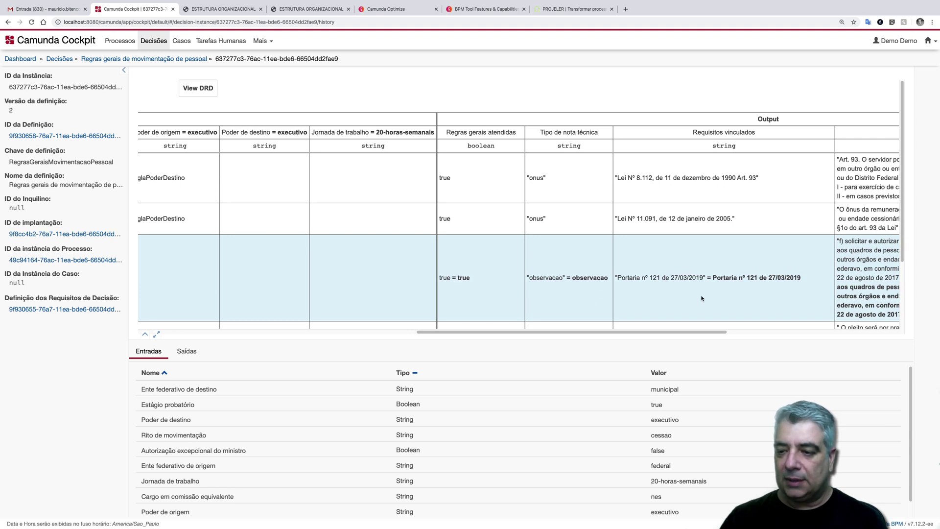
{"action": "scroll", "coordinate": [724, 296], "scroll_direction": "right", "scroll_amount": 4}
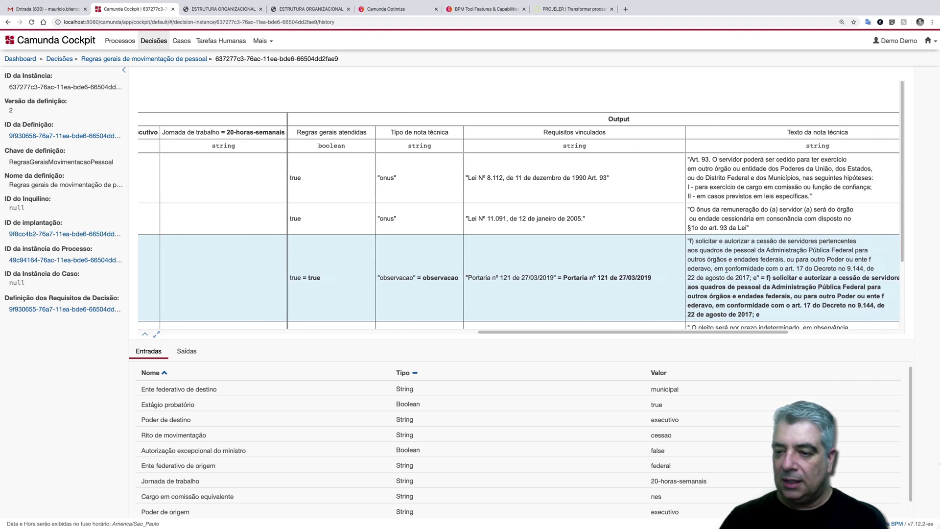
{"action": "scroll", "coordinate": [719, 268], "scroll_direction": "left", "scroll_amount": 1}
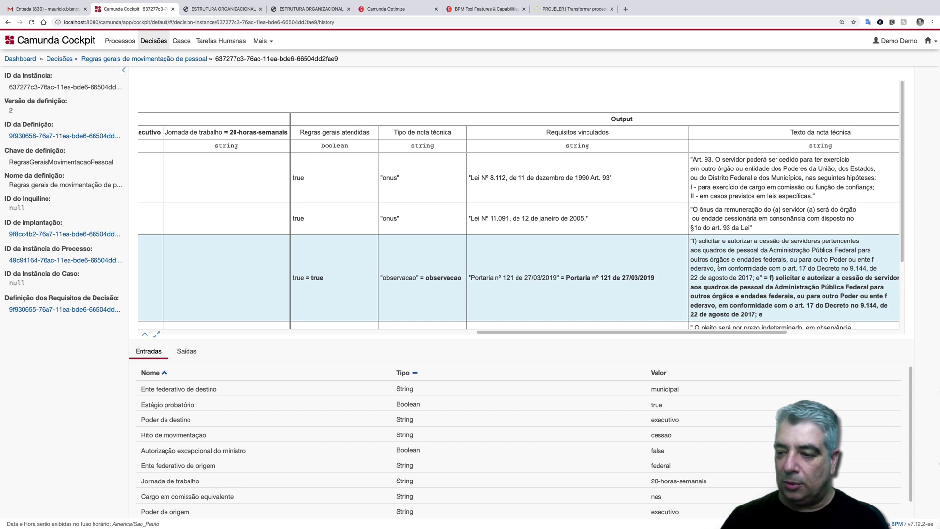
- Read the evaluation's technical note, then return to Cockpit's Processes list
{"action": "left_click_drag", "start_coordinate": [713, 256], "coordinate": [819, 268]}
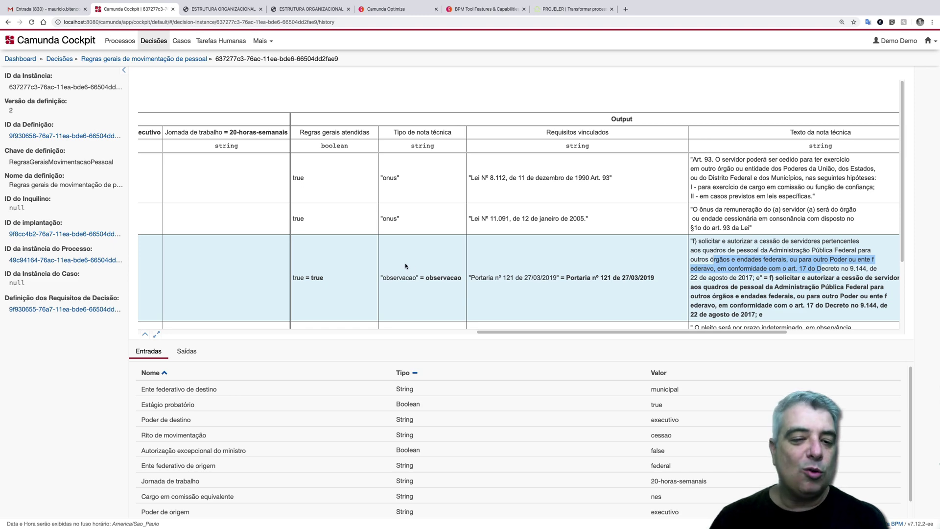
{"action": "scroll", "coordinate": [405, 266], "scroll_direction": "left", "scroll_amount": 15}
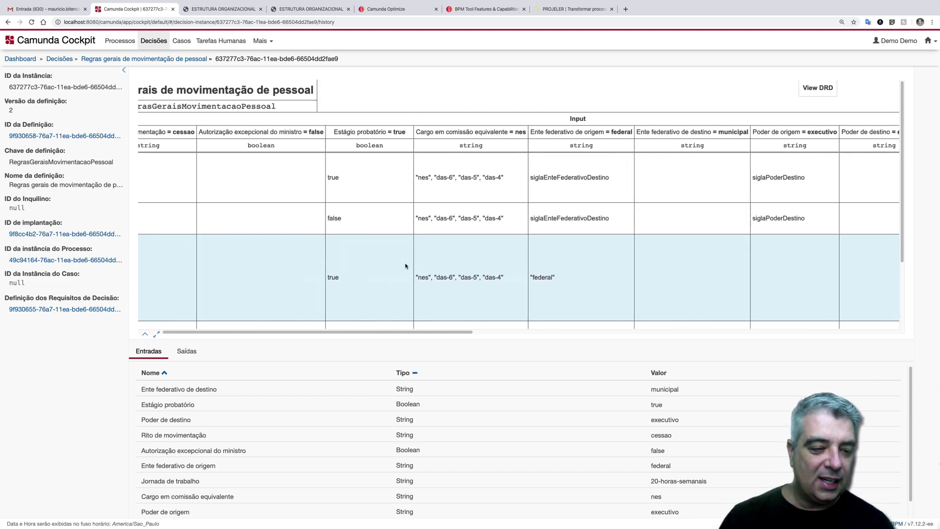
{"action": "scroll", "coordinate": [405, 266], "scroll_direction": "down", "scroll_amount": 4}
{"action": "scroll", "coordinate": [406, 266], "scroll_direction": "left", "scroll_amount": 3}
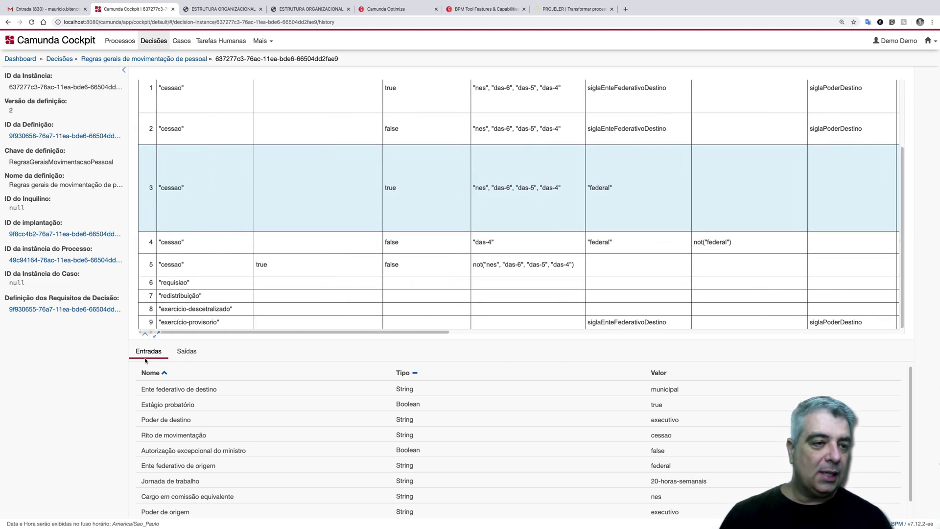
{"action": "left_click", "coordinate": [119, 41]}
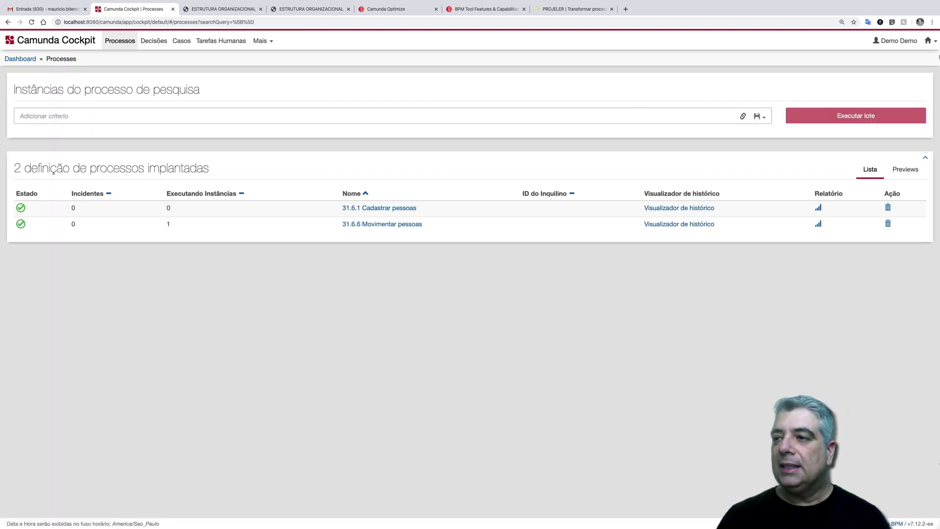
{"action": "left_click", "coordinate": [928, 41]}
- Complete the analysis as Movimentação inviável, opinion 'Faltou informar quem vai custear a diferença salarial.'
{"action": "left_click", "coordinate": [882, 69]}
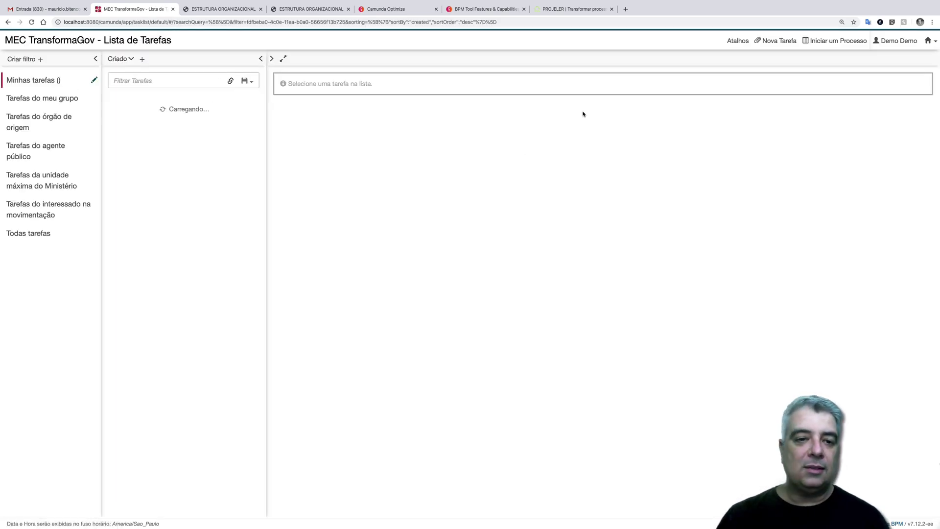
{"action": "left_click", "coordinate": [201, 108]}
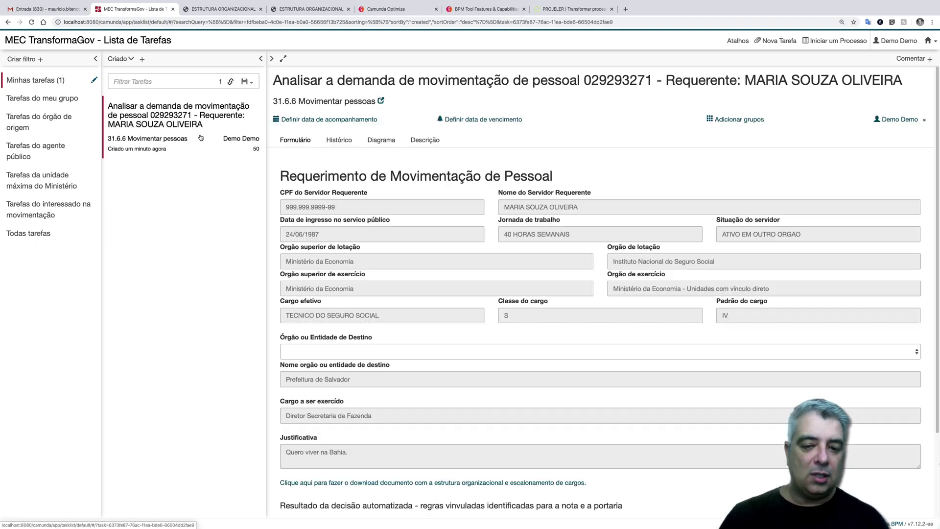
{"action": "scroll", "coordinate": [413, 411], "scroll_direction": "down", "scroll_amount": 4}
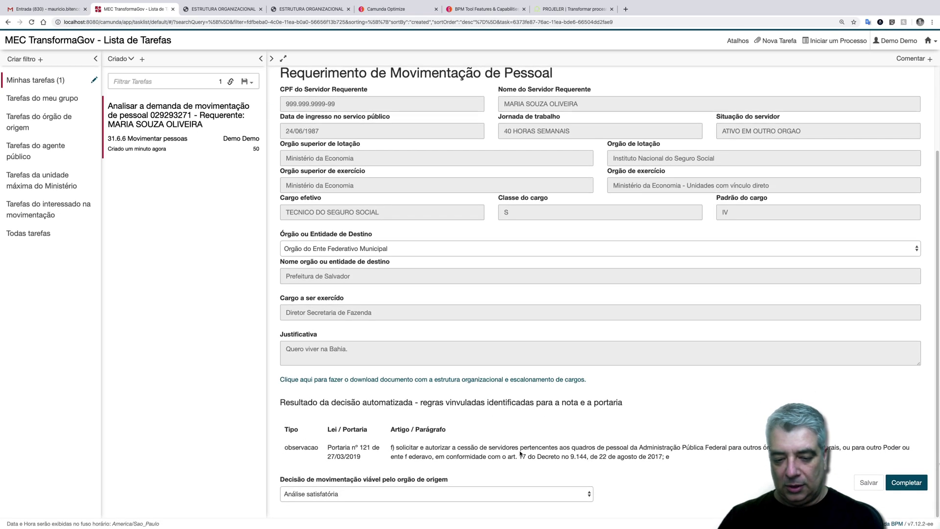
{"action": "left_click", "coordinate": [588, 497]}
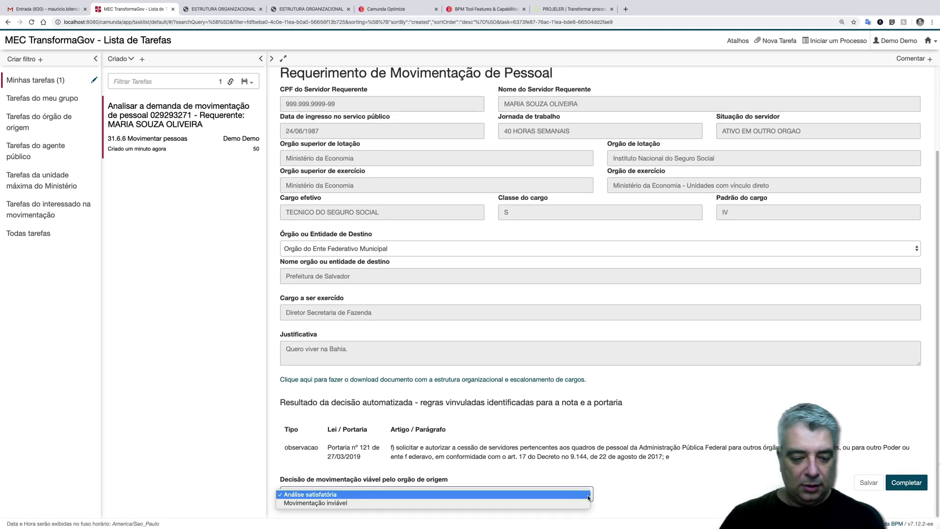
{"action": "left_click", "coordinate": [520, 502]}
{"action": "left_click", "coordinate": [681, 502]}
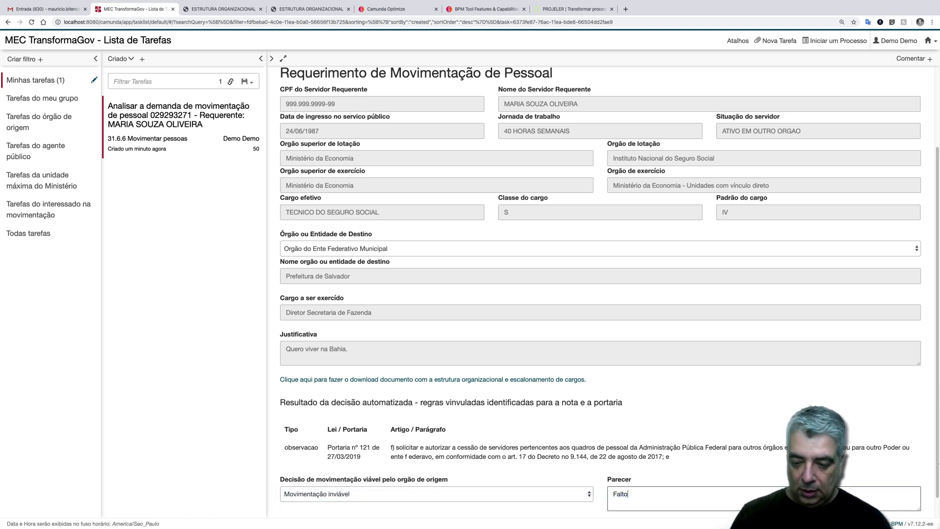
{"action": "type", "text": "Faltou informar quem vai custear a diferença salarial."}
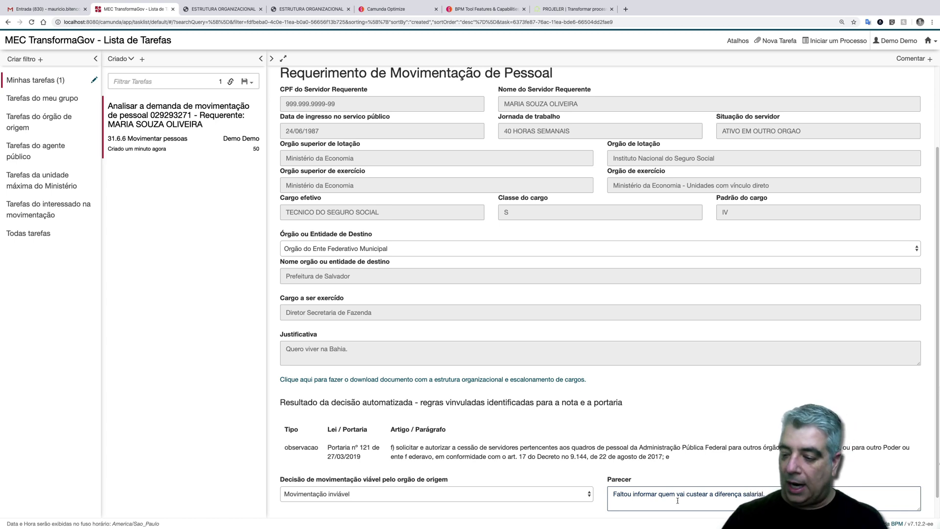
{"action": "scroll", "coordinate": [906, 508], "scroll_direction": "down", "scroll_amount": 1}
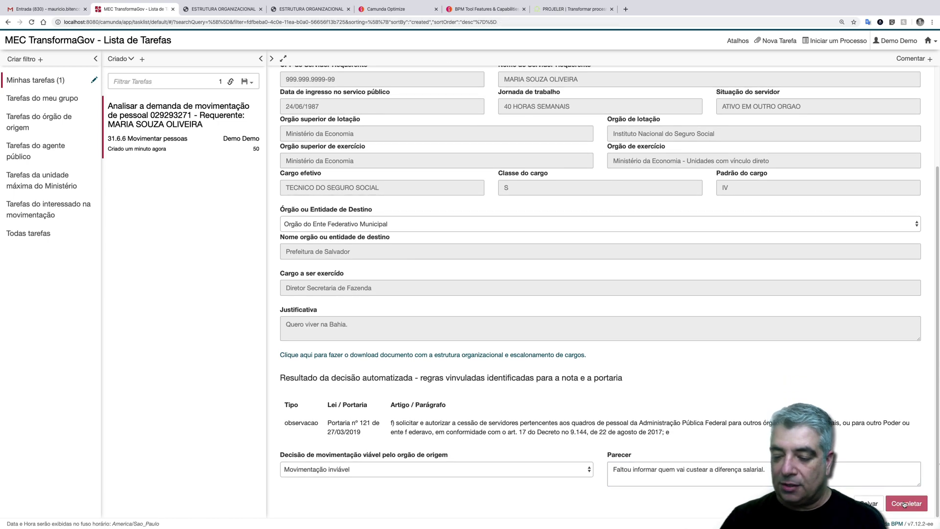
{"action": "left_click", "coordinate": [905, 504]}
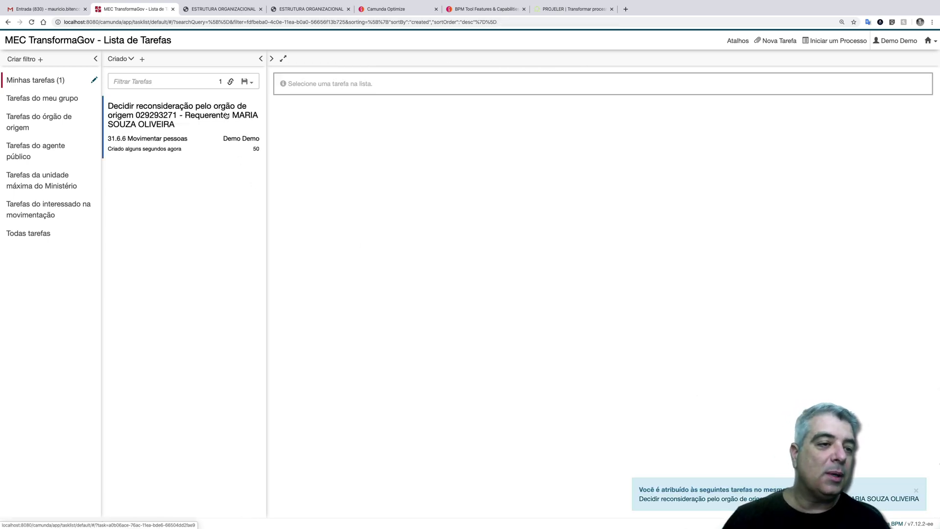
- Complete the Decidir reconsideração task choosing Desistir da movimentação, then go to Gmail
{"action": "left_click", "coordinate": [226, 116]}
{"action": "scroll", "coordinate": [394, 236], "scroll_direction": "down", "scroll_amount": 2}
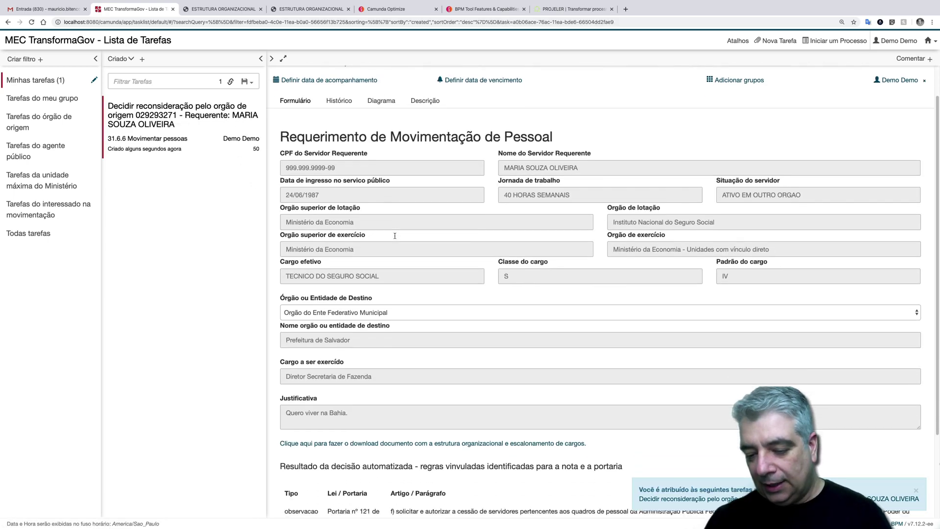
{"action": "scroll", "coordinate": [395, 235], "scroll_direction": "down", "scroll_amount": 4}
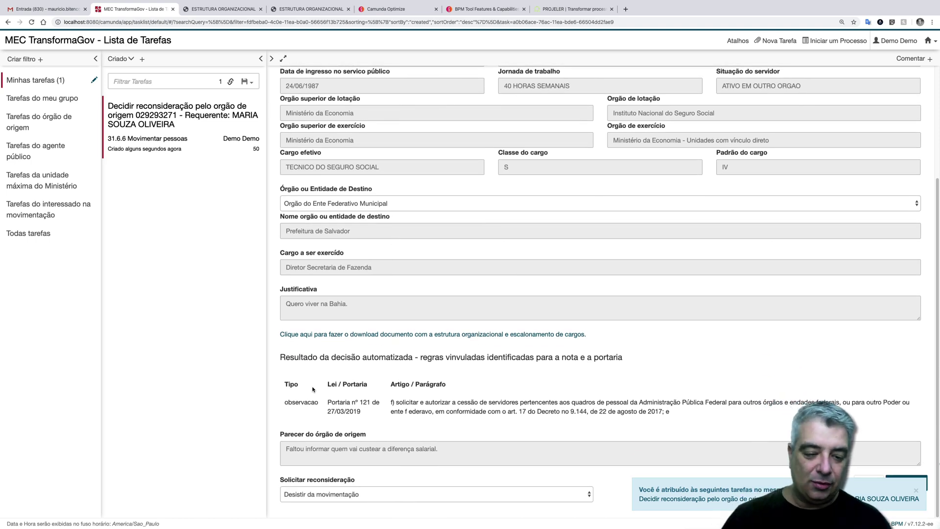
{"action": "left_click_drag", "start_coordinate": [288, 400], "coordinate": [426, 424]}
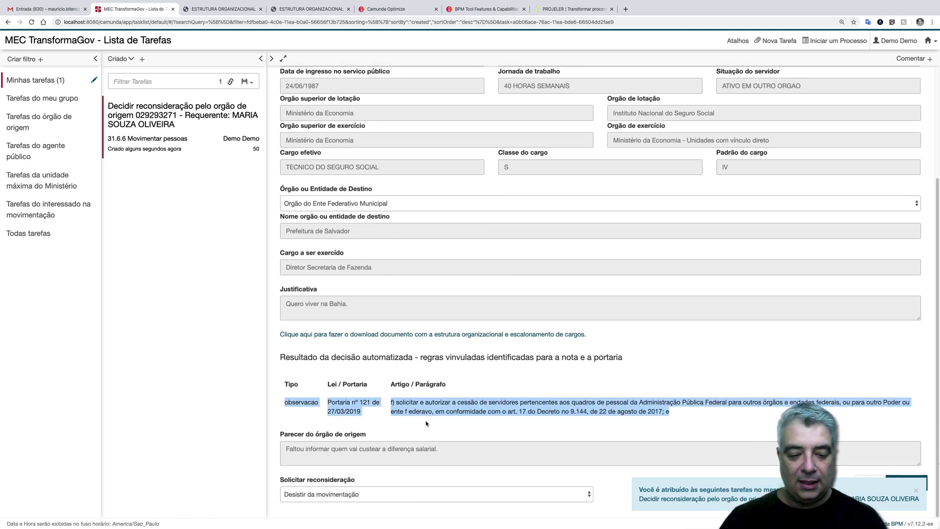
{"action": "left_click", "coordinate": [581, 433]}
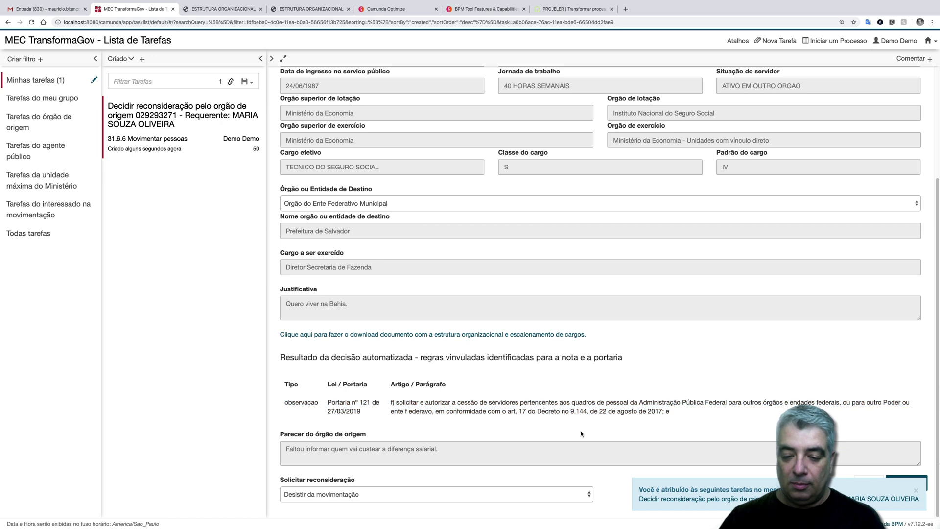
{"action": "left_click", "coordinate": [914, 488]}
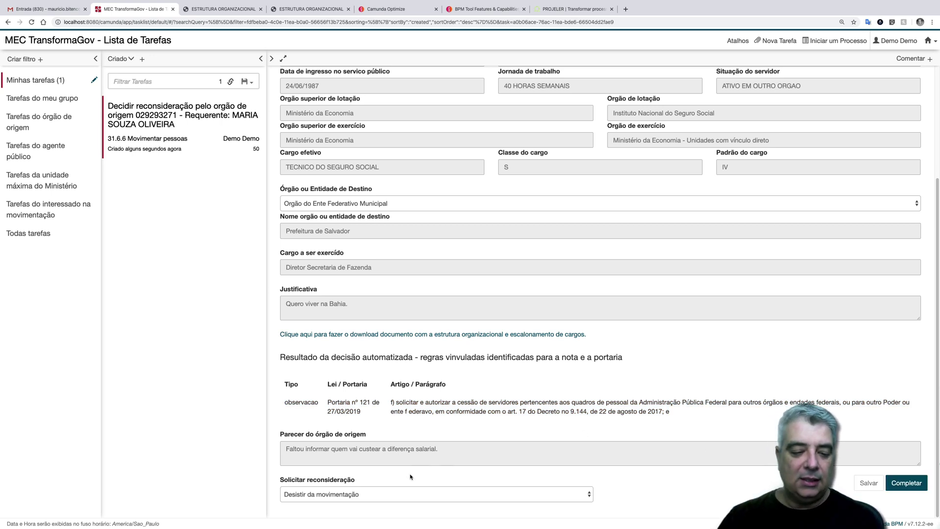
{"action": "double_click", "coordinate": [366, 449]}
{"action": "left_click", "coordinate": [378, 490]}
{"action": "left_click", "coordinate": [378, 493]}
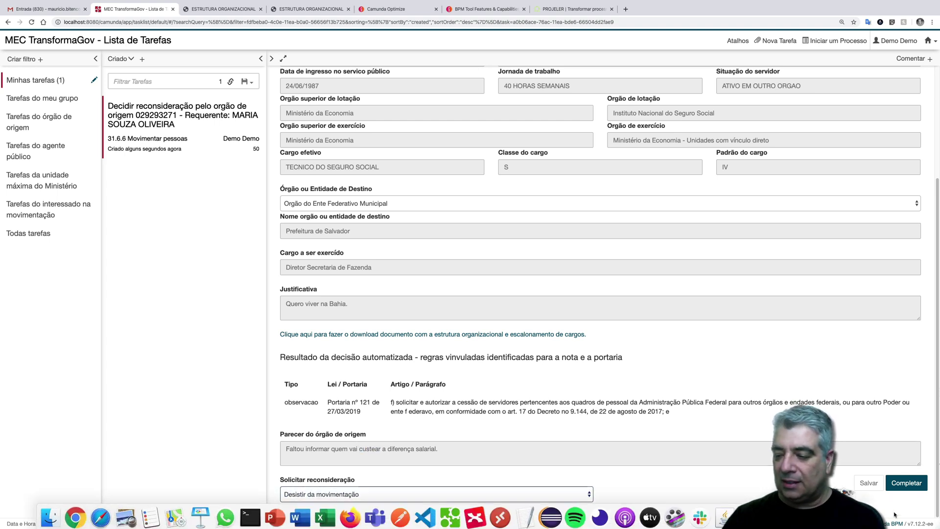
{"action": "left_click", "coordinate": [918, 481]}
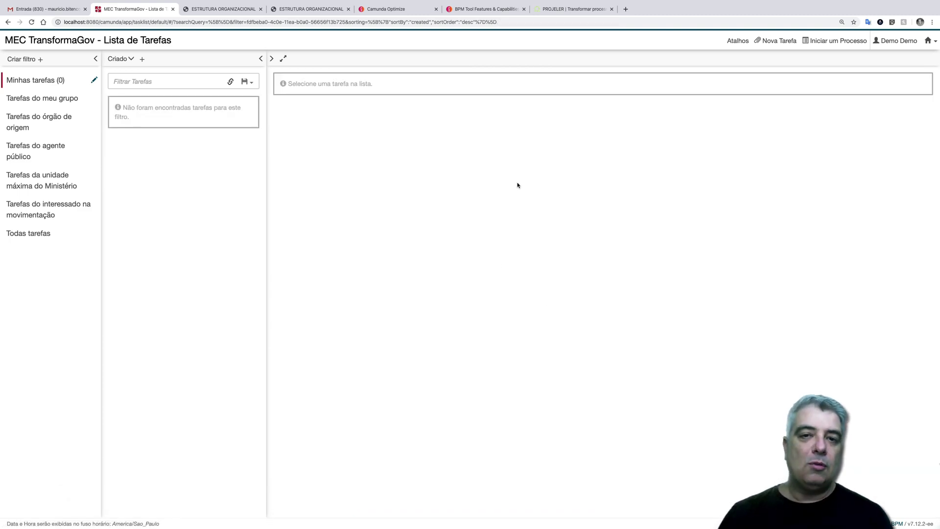
{"action": "left_click", "coordinate": [66, 9]}
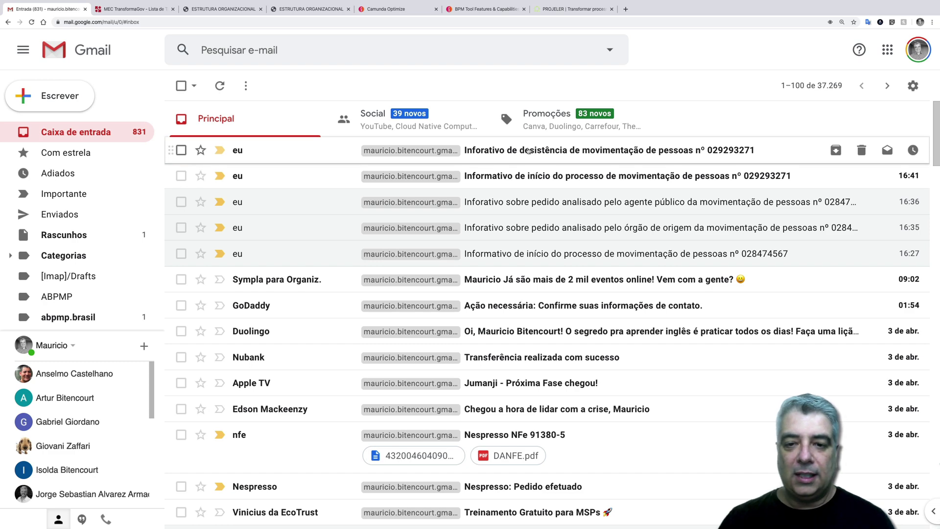
- Read the 'Inforativo de desistência' e-mail, then switch to the Camunda products page
{"action": "left_click", "coordinate": [343, 150]}
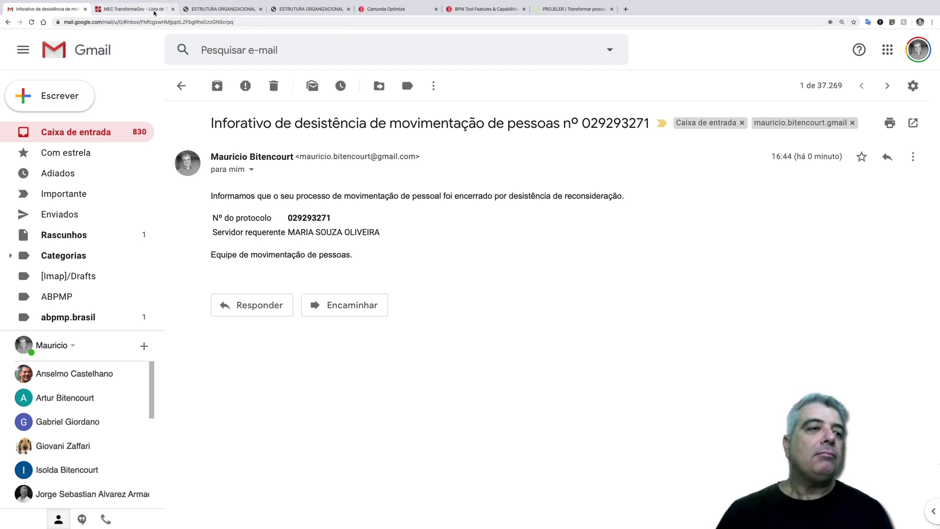
{"action": "left_click", "coordinate": [471, 12]}
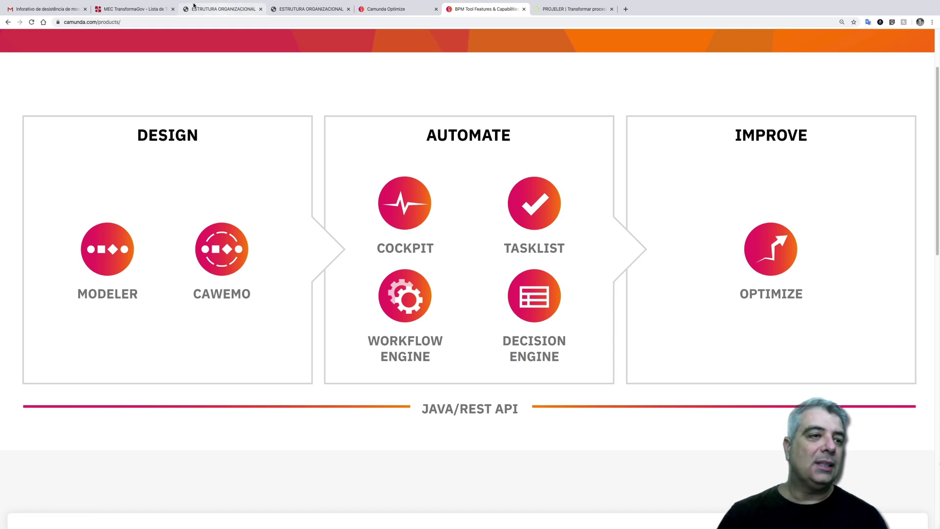
- Show the 31.6.6 Movimentar pessoas history in Cockpit with the heatmap turned on
{"action": "left_click", "coordinate": [143, 10]}
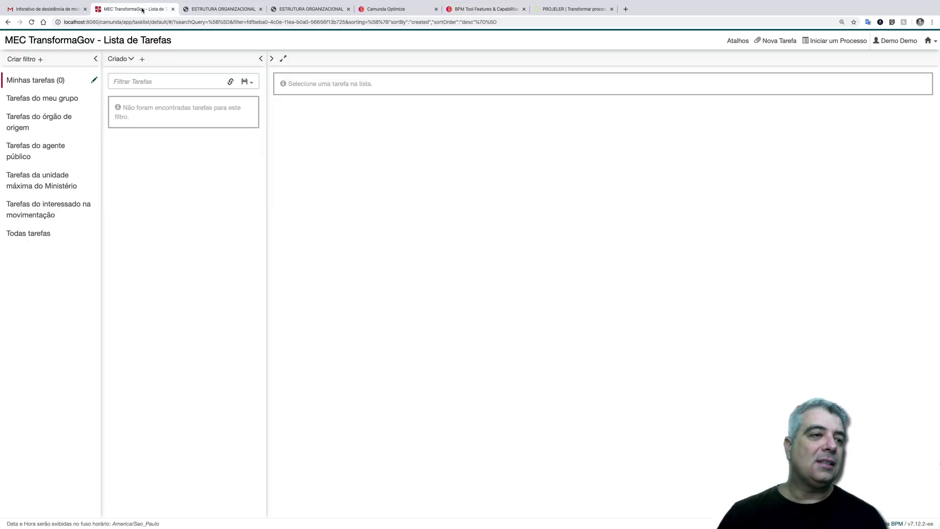
{"action": "left_click", "coordinate": [929, 40]}
{"action": "left_click", "coordinate": [885, 70]}
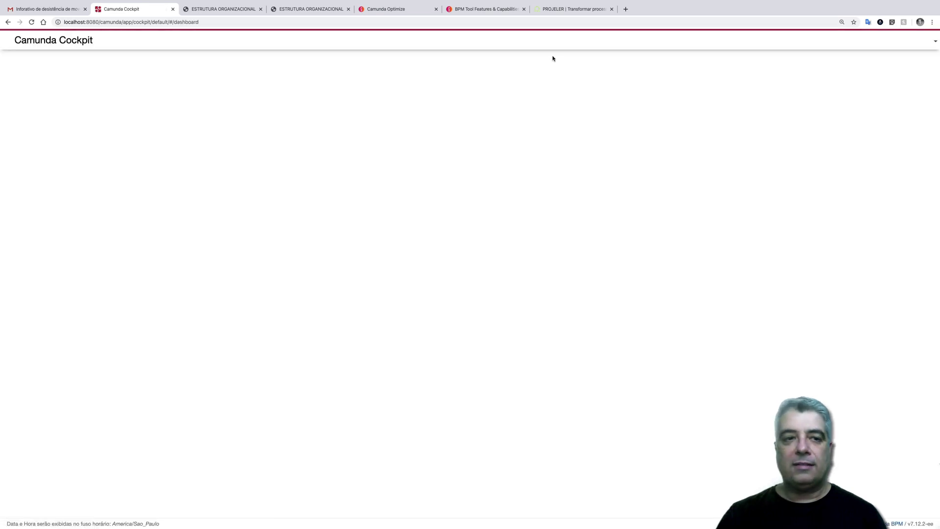
{"action": "left_click", "coordinate": [125, 44]}
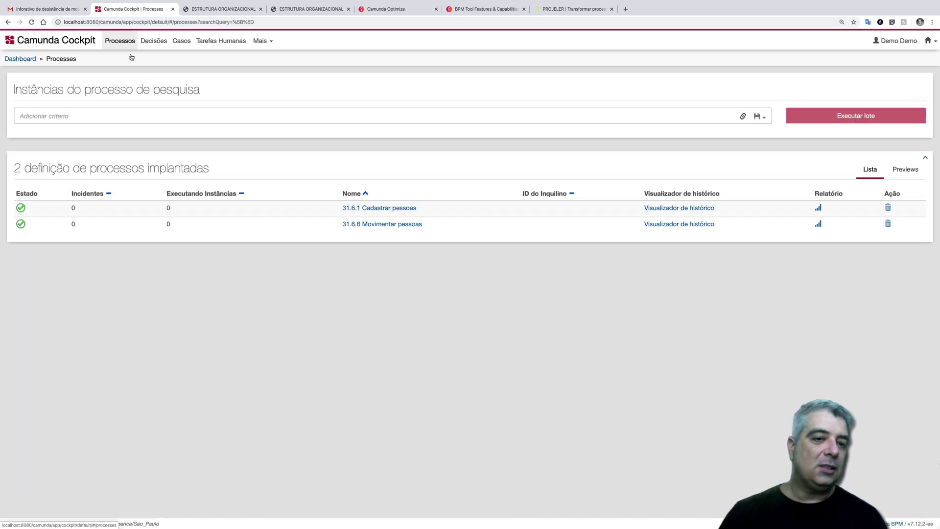
{"action": "left_click", "coordinate": [380, 224]}
{"action": "left_click", "coordinate": [249, 60]}
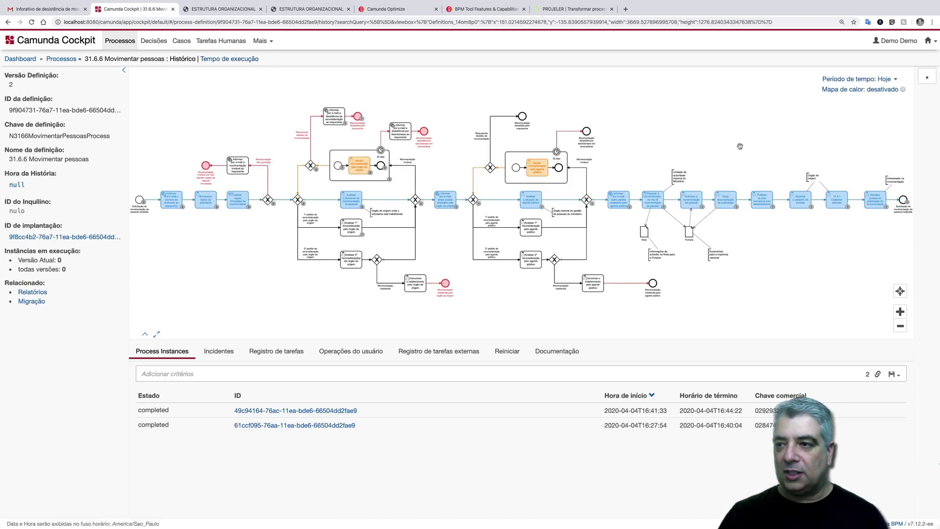
{"action": "left_click", "coordinate": [902, 90]}
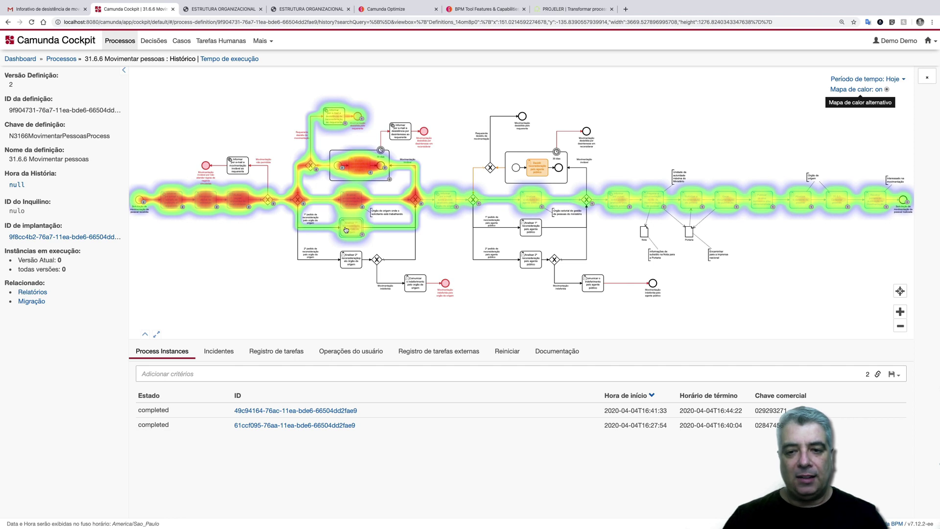
{"action": "left_click", "coordinate": [931, 41]}
- Start a new 31.6.6 Movimentar pessoas request with destination Banco Nacional de Desenvolvimento Econômico e Social
{"action": "left_click", "coordinate": [881, 69]}
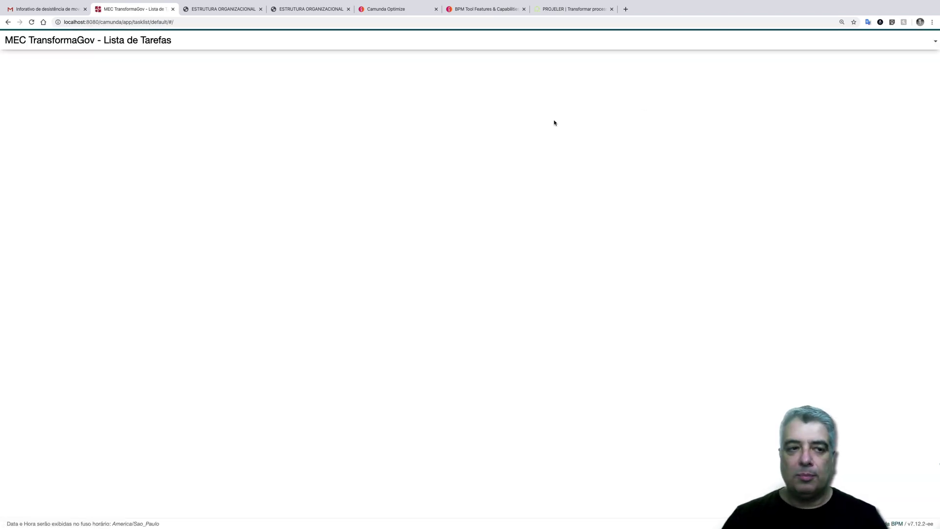
{"action": "left_click", "coordinate": [816, 42]}
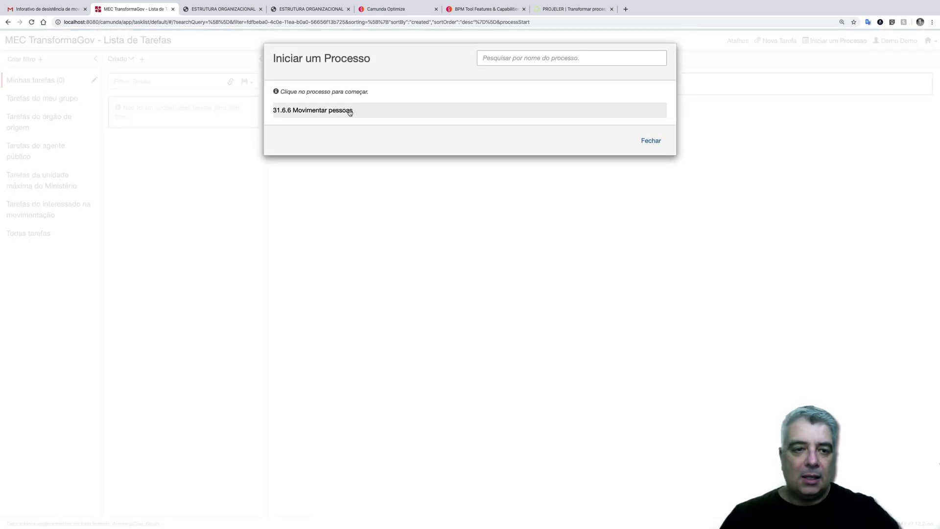
{"action": "left_click", "coordinate": [313, 109]}
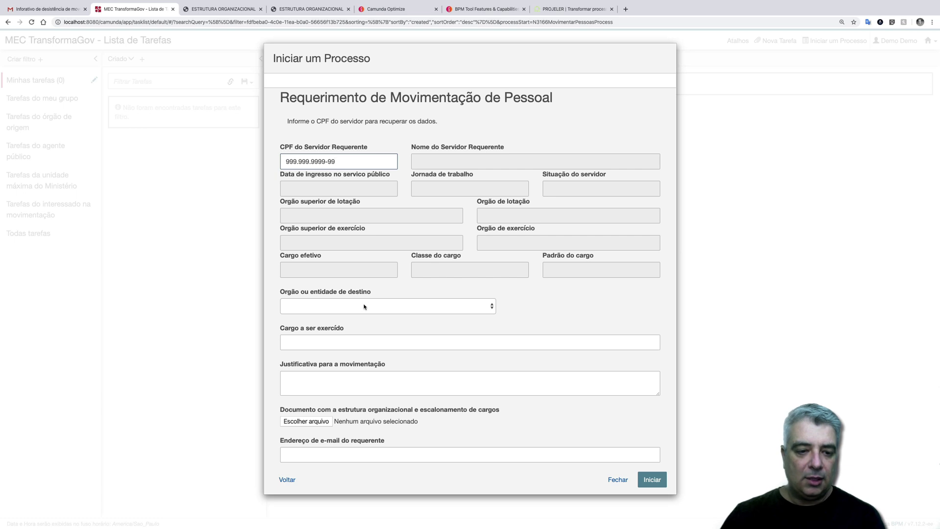
{"action": "left_click", "coordinate": [363, 305]}
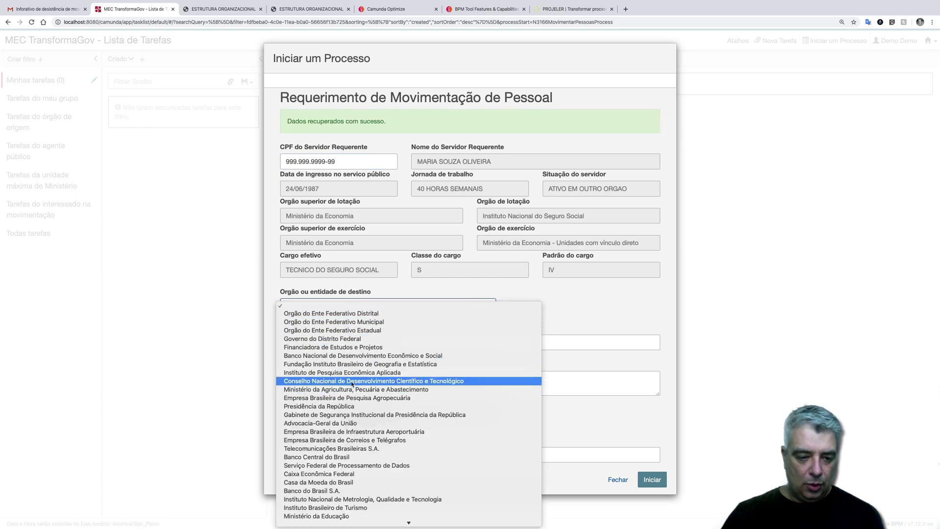
{"action": "left_click", "coordinate": [352, 356]}
{"action": "left_click", "coordinate": [363, 341]}
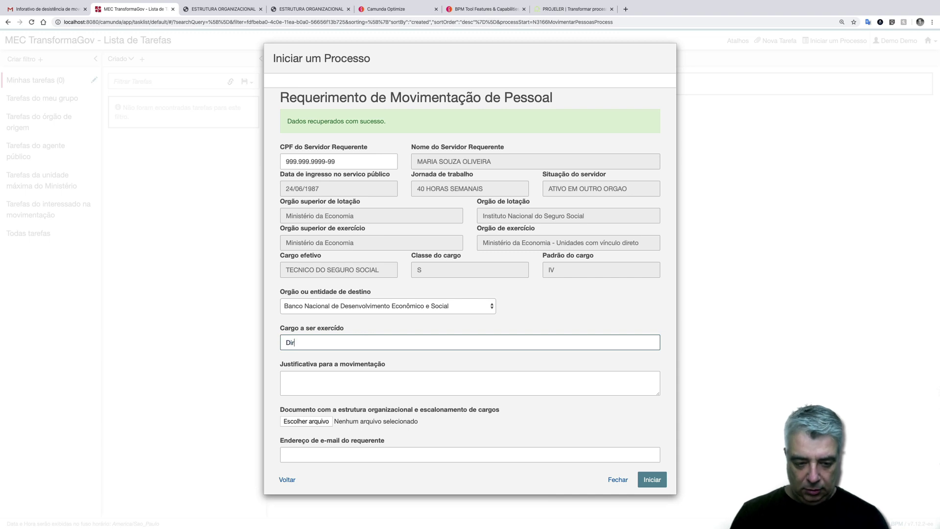
{"action": "left_click", "coordinate": [286, 379]}
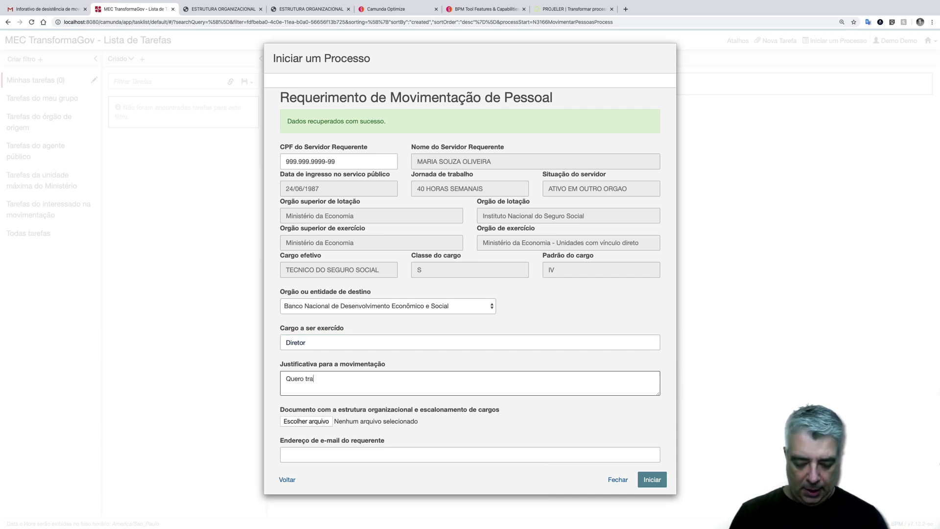
- Add justification 'Quero trabalhar na área financeira.', the Organograma PDF and the requester's e-mail, then submit
{"action": "type", "text": "Quero trabalhar na "}
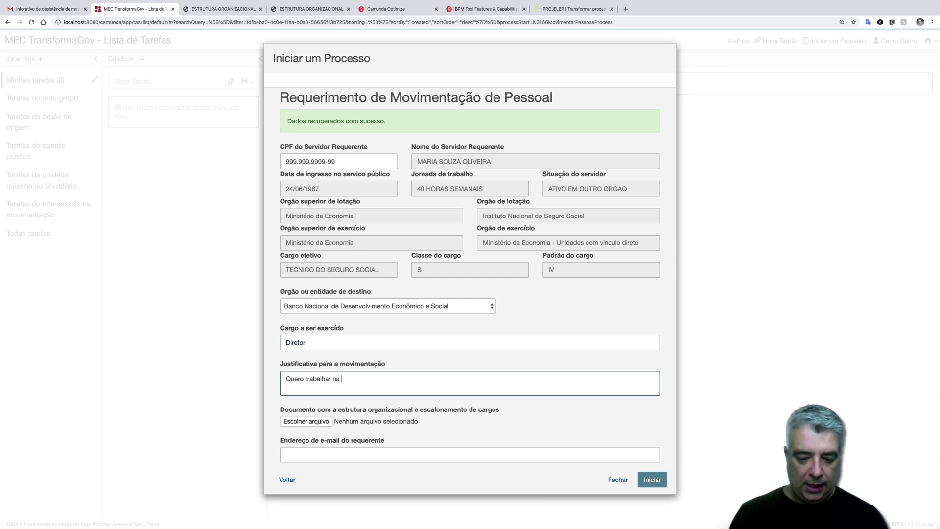
{"action": "type", "text": "área financeira."}
{"action": "left_click", "coordinate": [306, 421]}
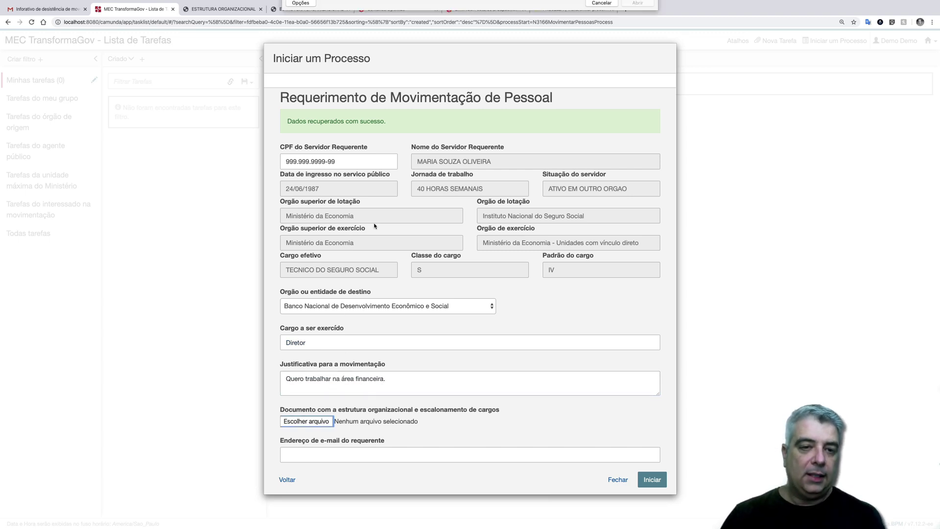
{"action": "double_click", "coordinate": [384, 56]}
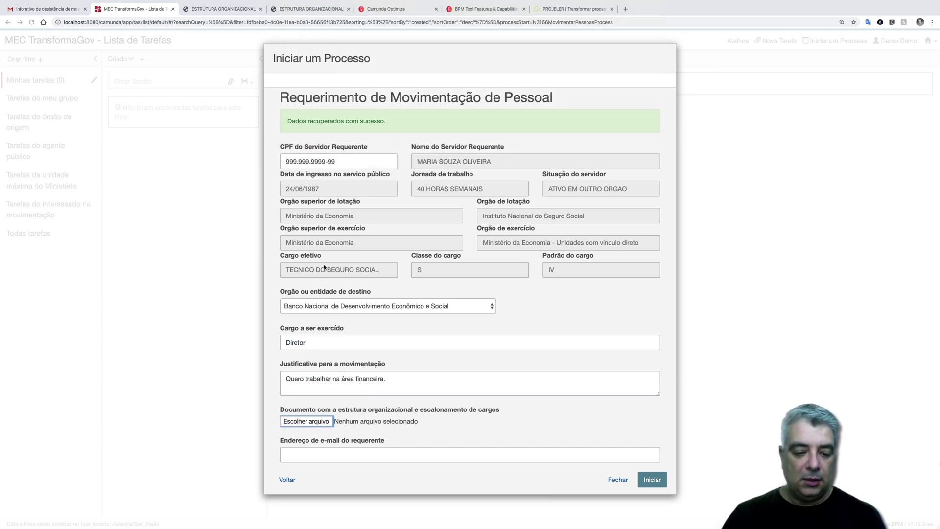
{"action": "left_click", "coordinate": [317, 451]}
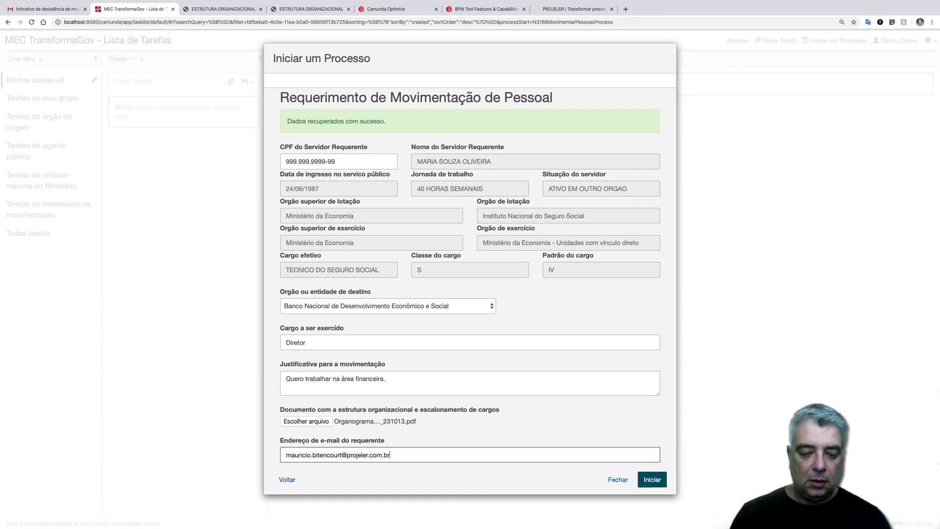
{"action": "left_click", "coordinate": [654, 480]}
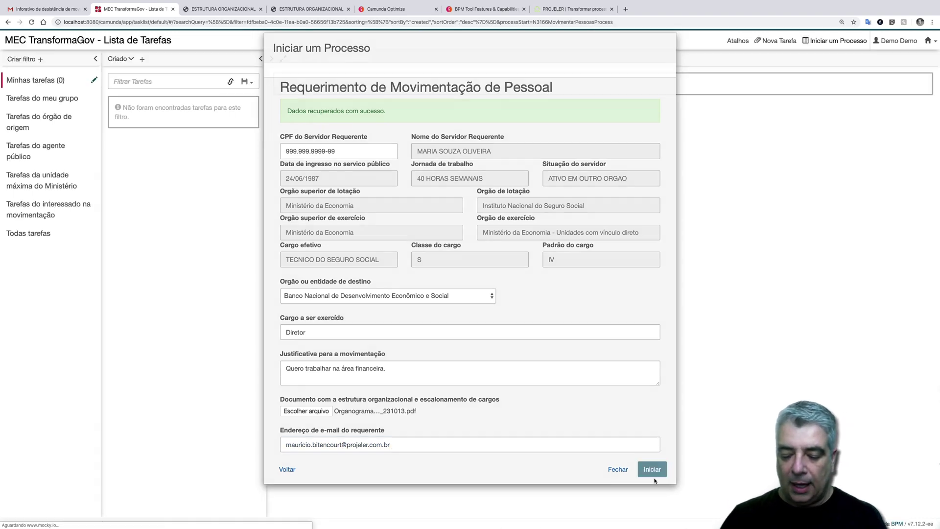
{"action": "left_click", "coordinate": [30, 235]}
- Move the running instance's token from Enriquecer dados da solicitação to Analisar a demanda de movimentação de pessoal
{"action": "left_click", "coordinate": [929, 42]}
{"action": "left_click", "coordinate": [876, 69]}
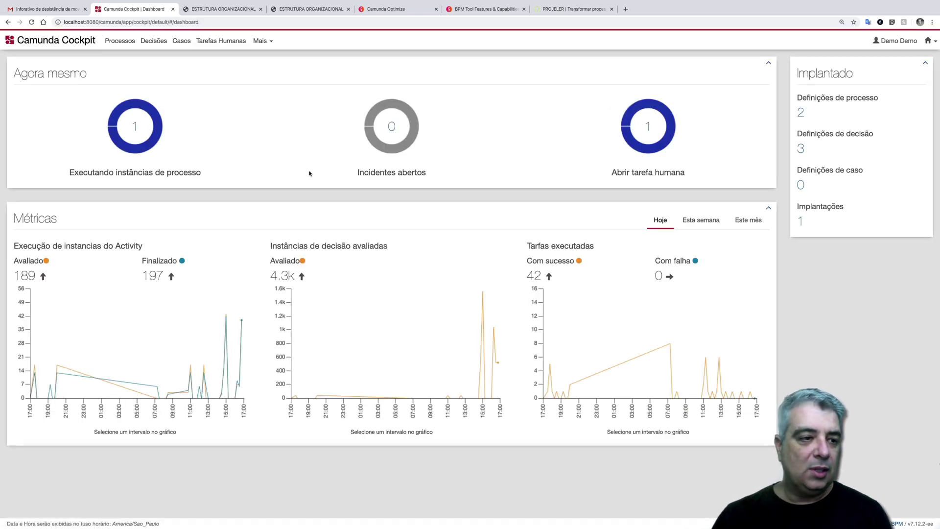
{"action": "left_click", "coordinate": [135, 127]}
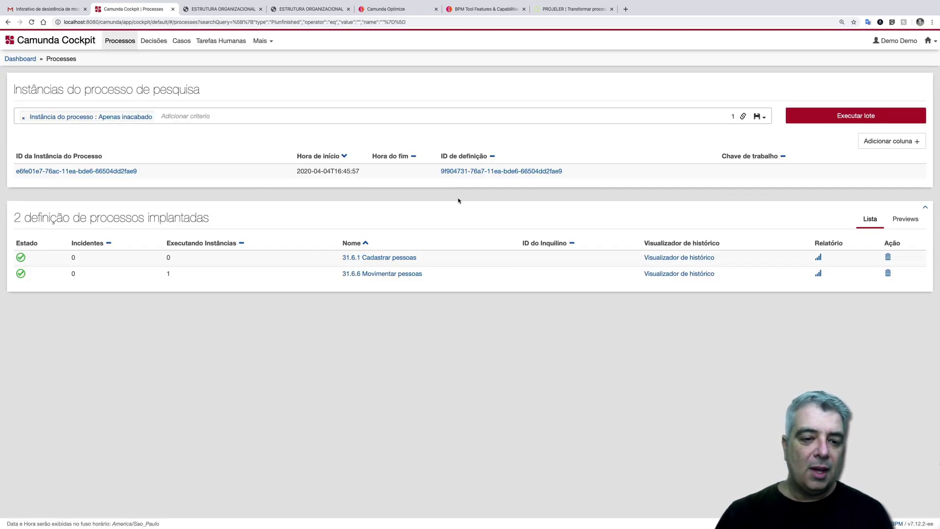
{"action": "left_click", "coordinate": [365, 273]}
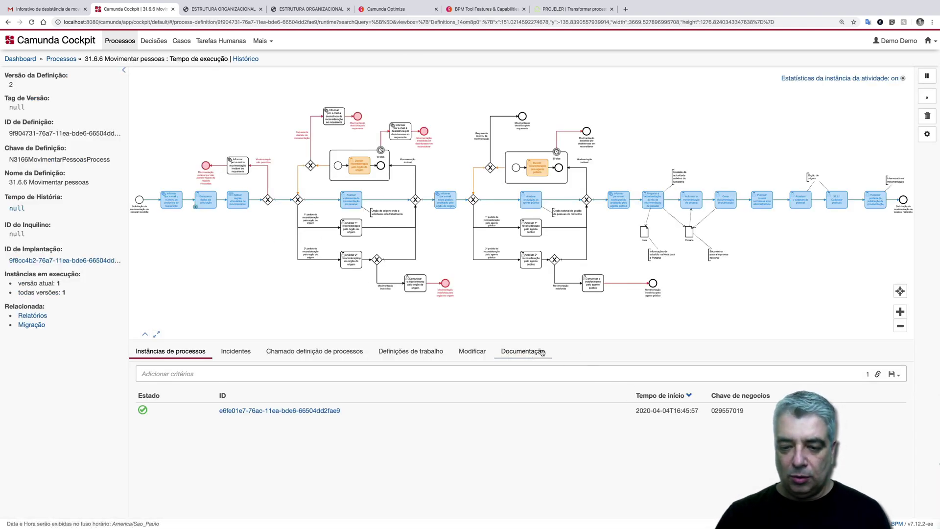
{"action": "left_click", "coordinate": [471, 350]}
{"action": "mouse_move", "coordinate": [197, 209]}
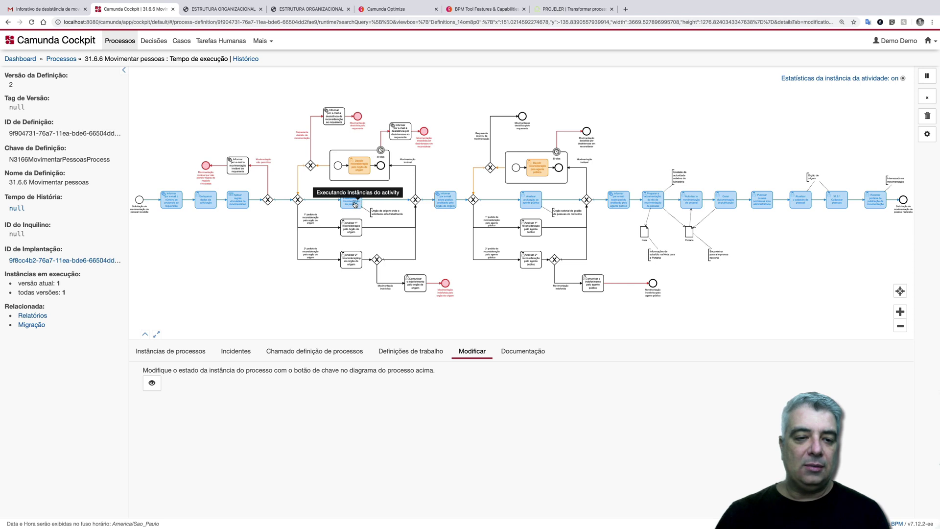
{"action": "left_click_drag", "start_coordinate": [355, 205], "coordinate": [353, 203]}
{"action": "left_click", "coordinate": [861, 424]}
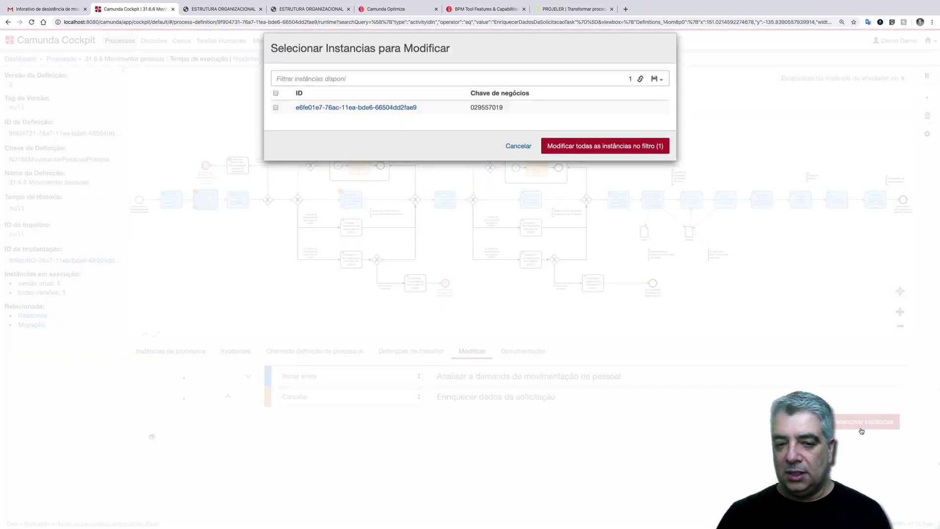
{"action": "left_click", "coordinate": [276, 104]}
{"action": "left_click", "coordinate": [613, 156]}
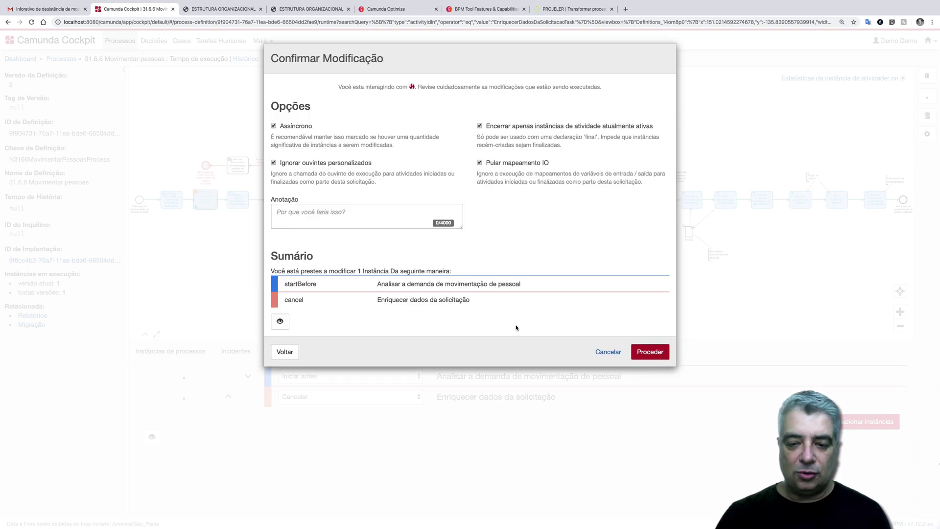
{"action": "left_click", "coordinate": [650, 351]}
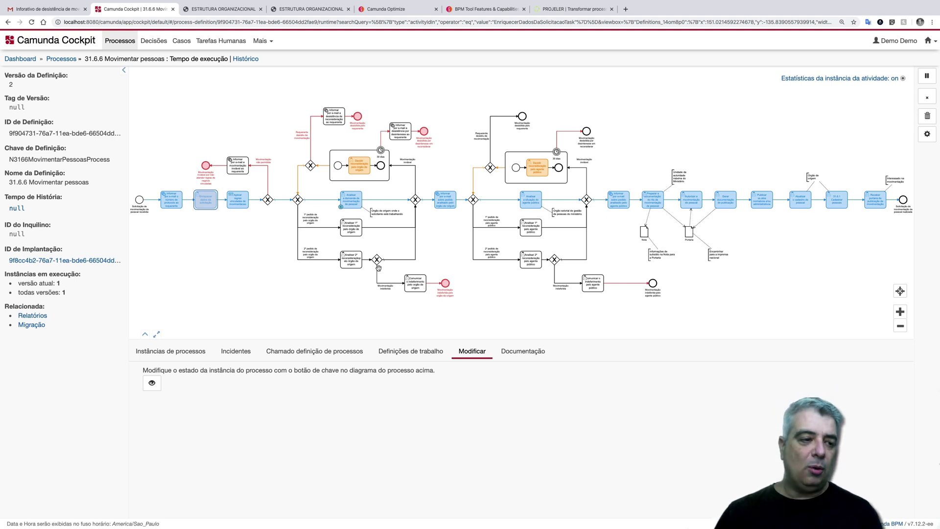
- Migrate the single N3166MovimentarPessoasProcess instance by mapping its task and executing the migration
{"action": "left_click", "coordinate": [29, 326]}
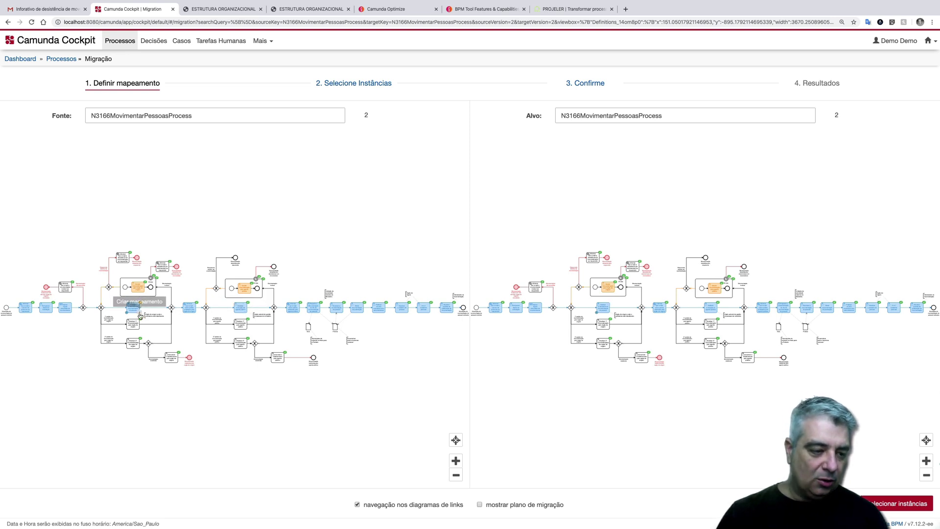
{"action": "left_click_drag", "start_coordinate": [139, 308], "coordinate": [512, 313]}
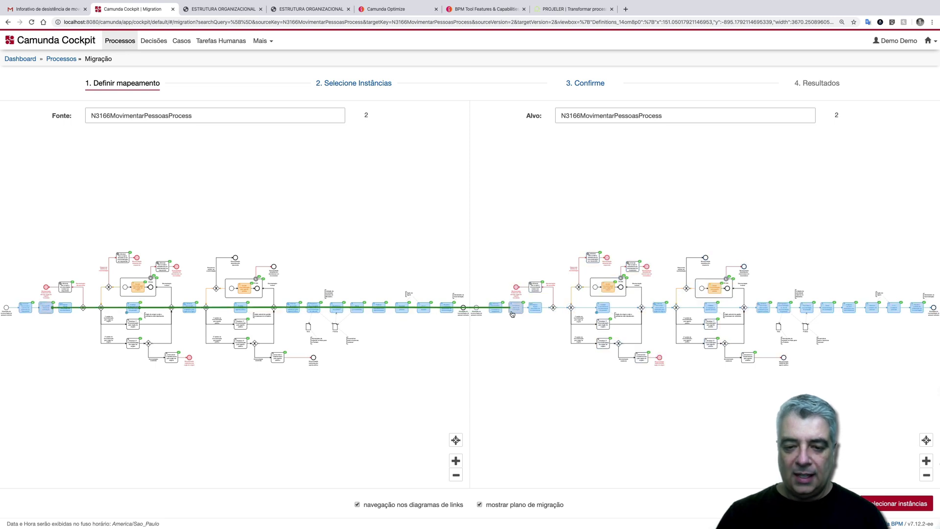
{"action": "left_click", "coordinate": [905, 508]}
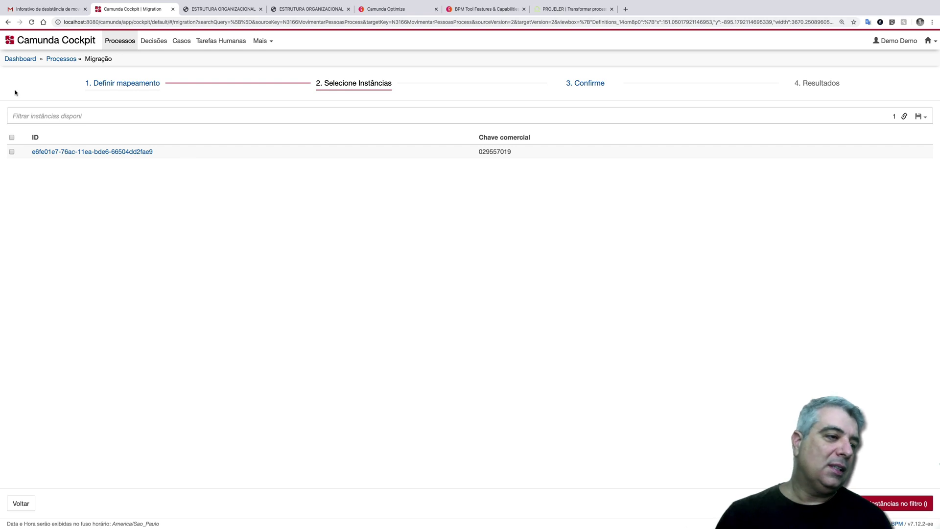
{"action": "left_click", "coordinate": [12, 137]}
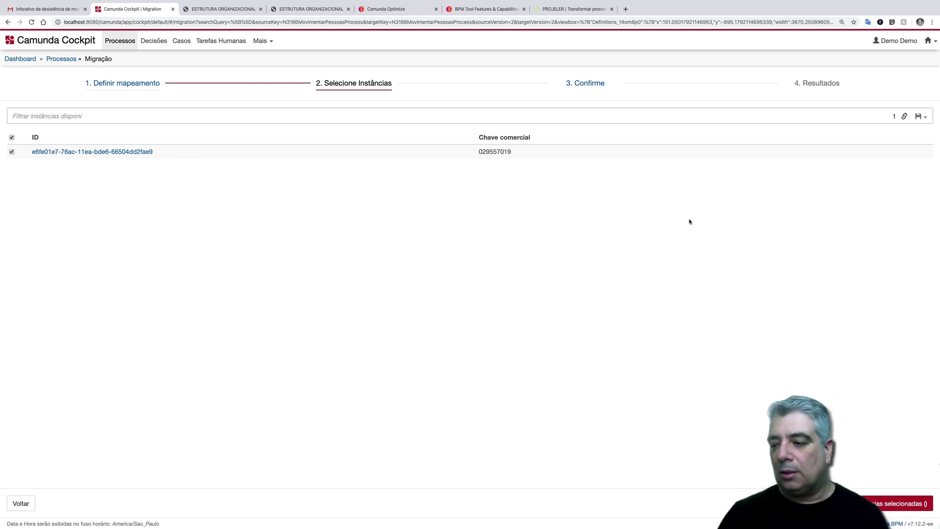
{"action": "left_click", "coordinate": [895, 504]}
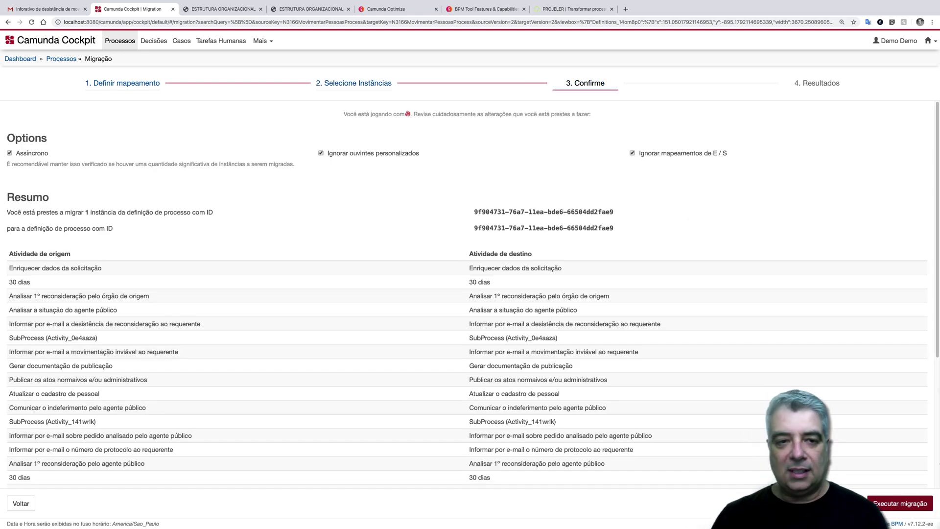
{"action": "left_click", "coordinate": [897, 503]}
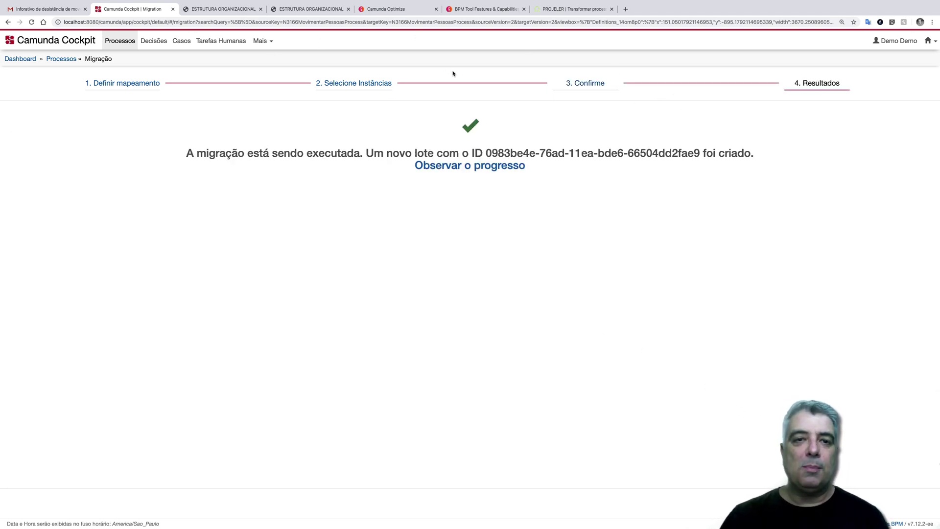
- Log in to Camunda Optimize with the prefilled credentials to reach the home page
{"action": "left_click", "coordinate": [392, 11]}
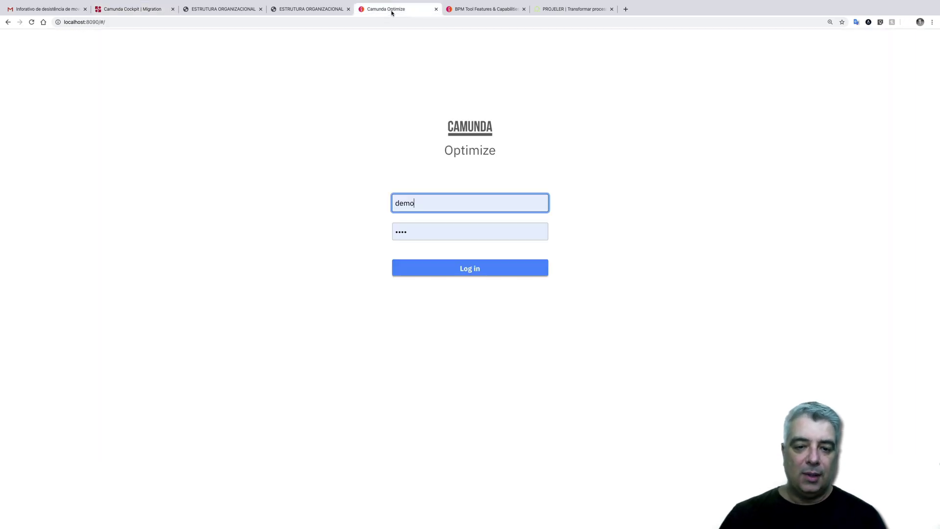
{"action": "left_click", "coordinate": [472, 15]}
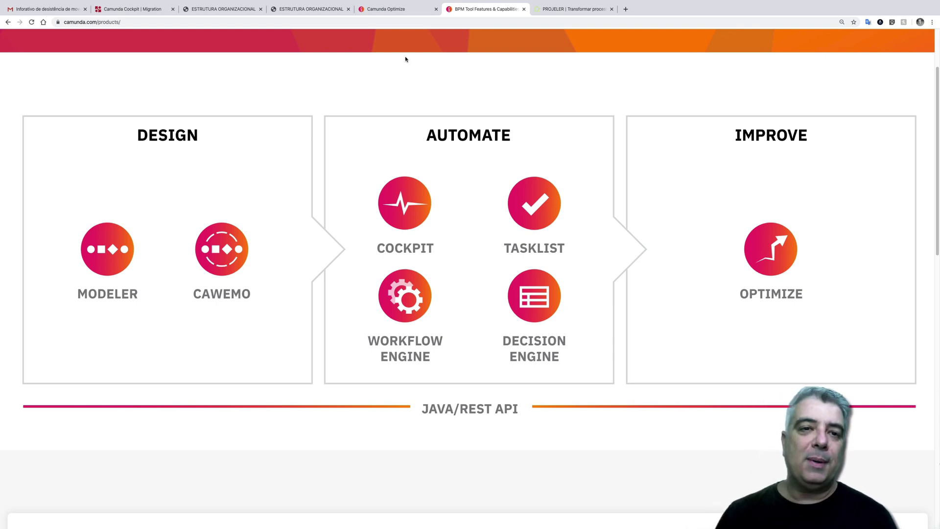
{"action": "left_click", "coordinate": [385, 10]}
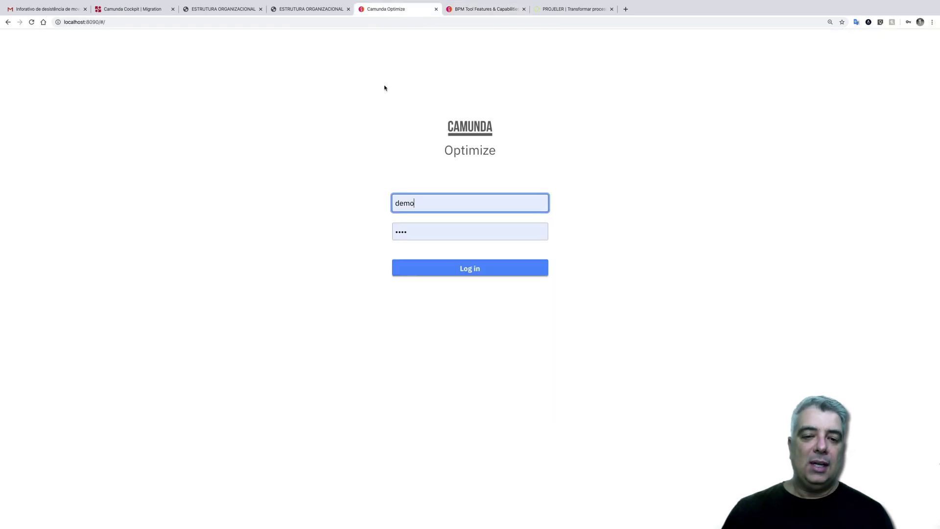
{"action": "left_click", "coordinate": [480, 270]}
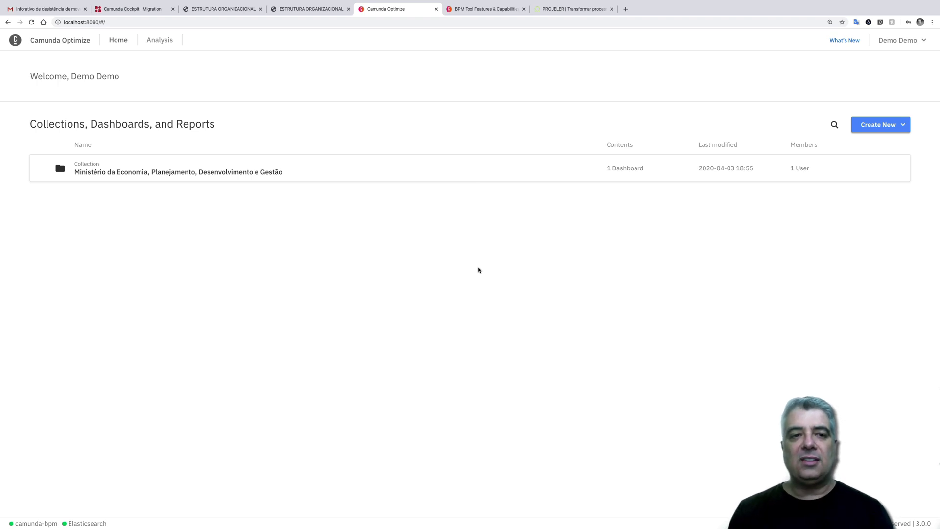
- Open the ministry collection and check that the Movimentação de Pessoal dashboard is empty
{"action": "left_click", "coordinate": [206, 175]}
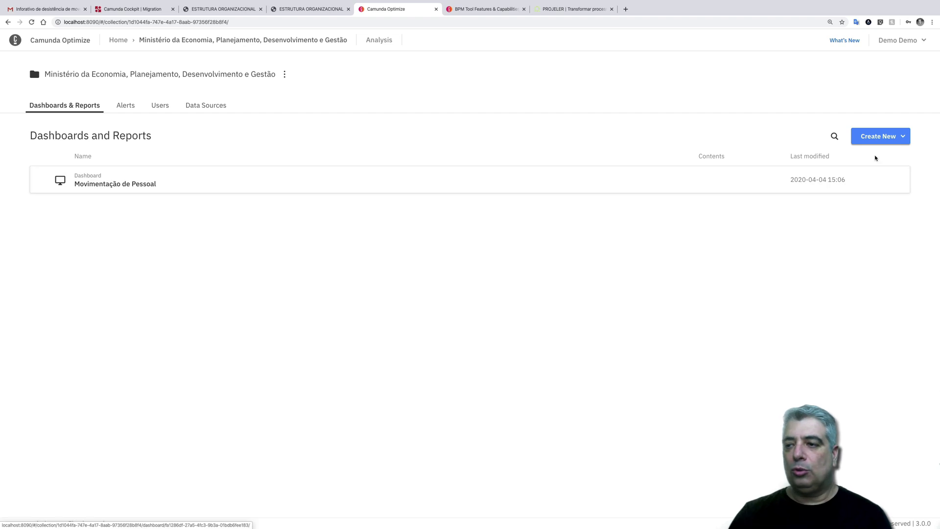
{"action": "left_click", "coordinate": [876, 139]}
{"action": "mouse_move", "coordinate": [866, 167]}
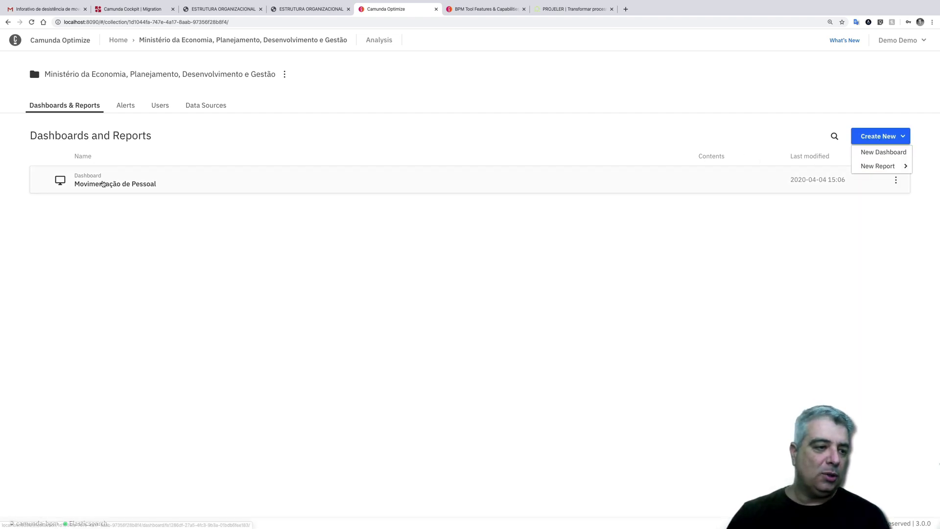
{"action": "left_click", "coordinate": [103, 183]}
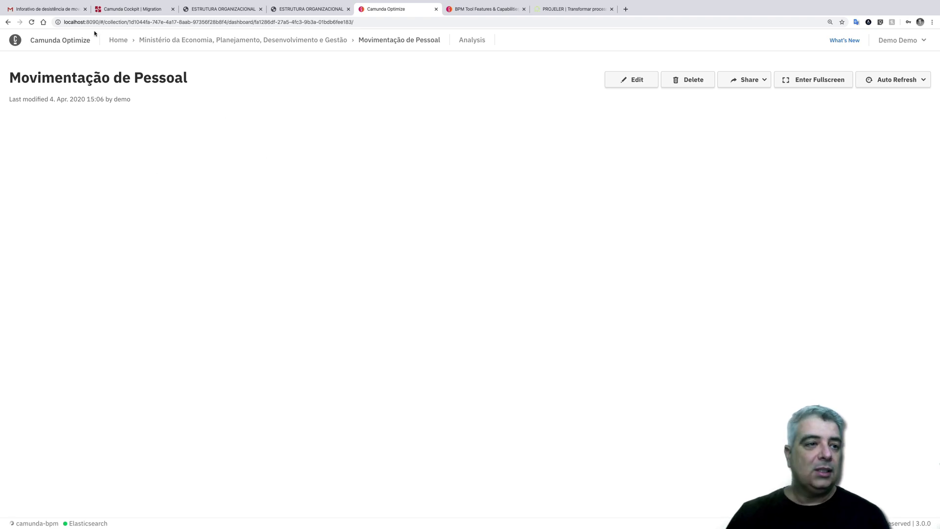
{"action": "left_click", "coordinate": [172, 43]}
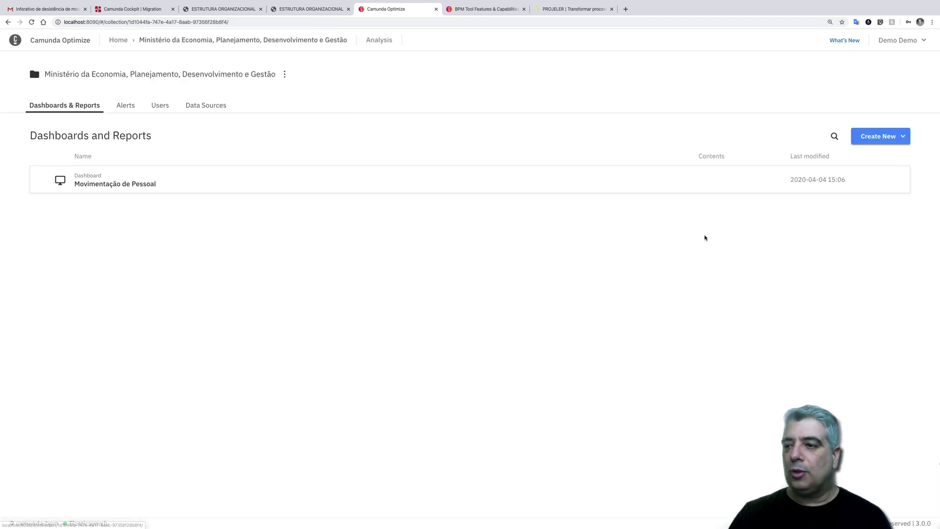
- Start a new process report from the collection's Create New menu
{"action": "left_click", "coordinate": [891, 139]}
{"action": "mouse_move", "coordinate": [871, 167]}
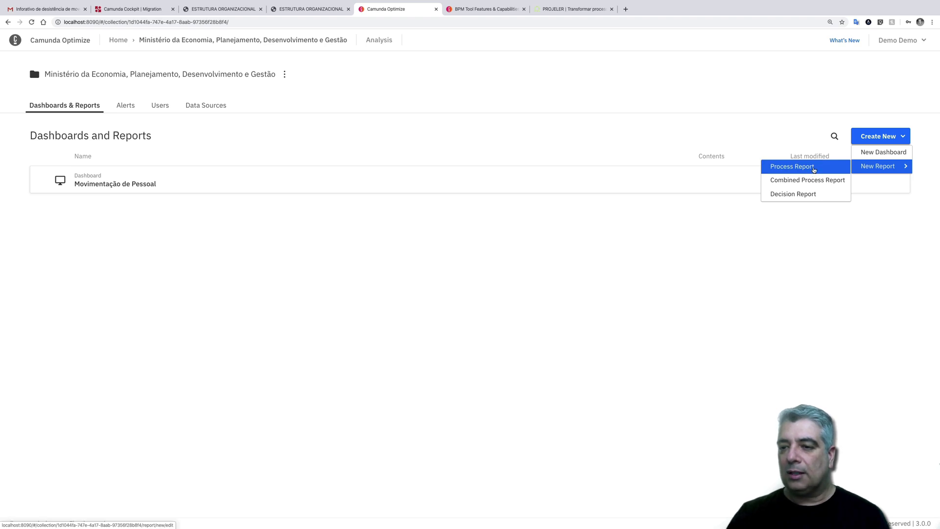
{"action": "left_click", "coordinate": [813, 169]}
- Select the 31.6.6 Movimentar pessoas process as the report's definition
{"action": "left_click", "coordinate": [112, 138]}
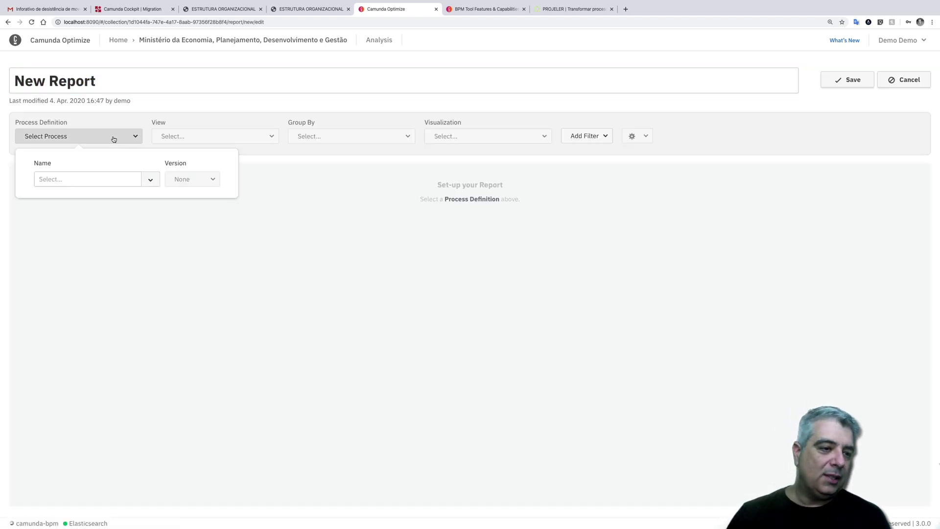
{"action": "left_click", "coordinate": [151, 180]}
{"action": "left_click", "coordinate": [128, 193]}
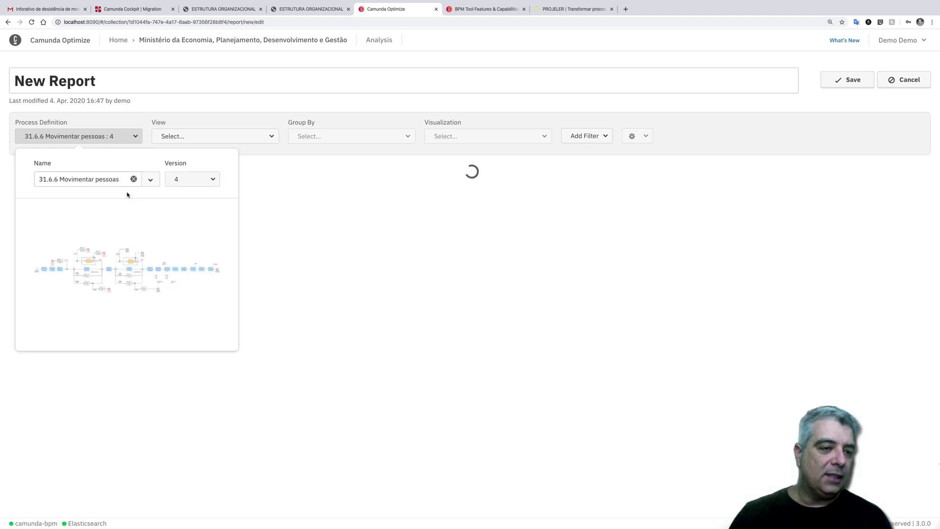
{"action": "left_click", "coordinate": [184, 184]}
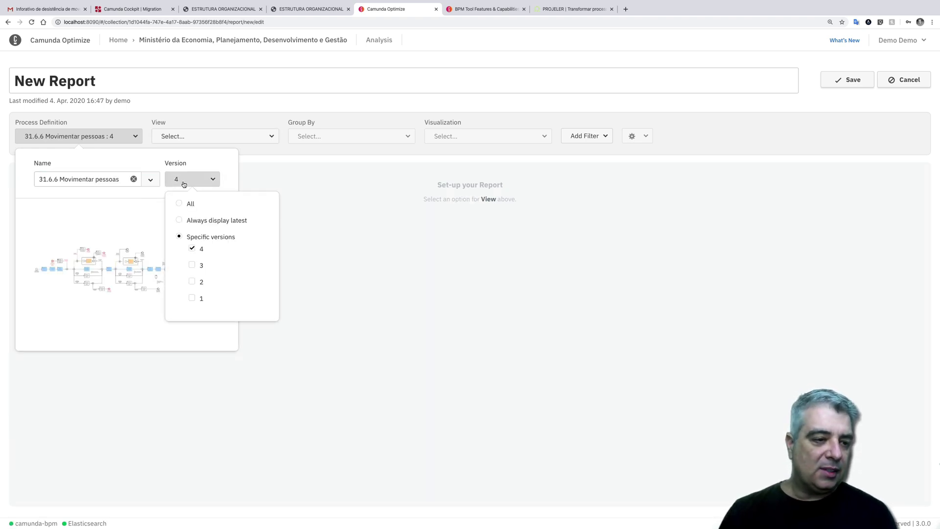
{"action": "left_click", "coordinate": [184, 184]}
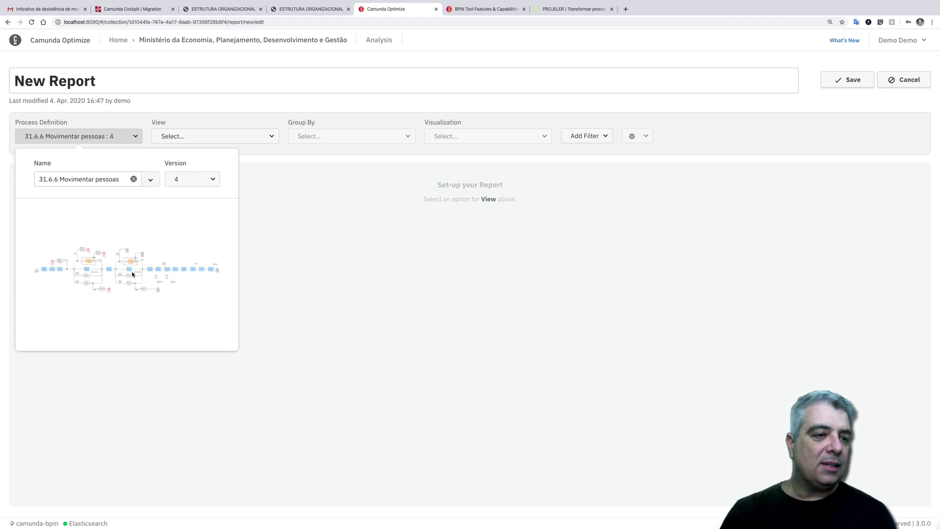
- Set the view to Flow Node: Count, grouped by Flow Nodes, shown as a Heatmap
{"action": "left_click", "coordinate": [269, 136]}
{"action": "left_click", "coordinate": [223, 152]}
{"action": "left_click", "coordinate": [258, 136]}
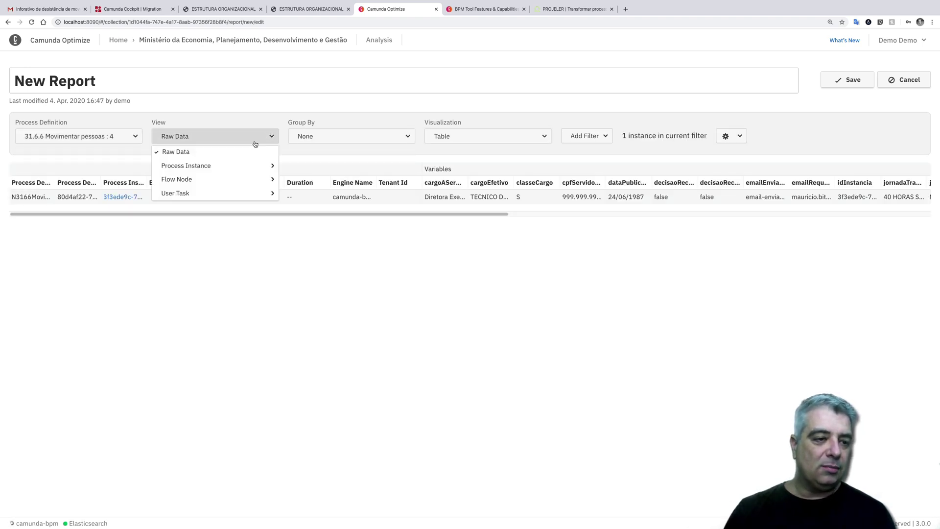
{"action": "mouse_move", "coordinate": [219, 172]}
{"action": "mouse_move", "coordinate": [252, 180]}
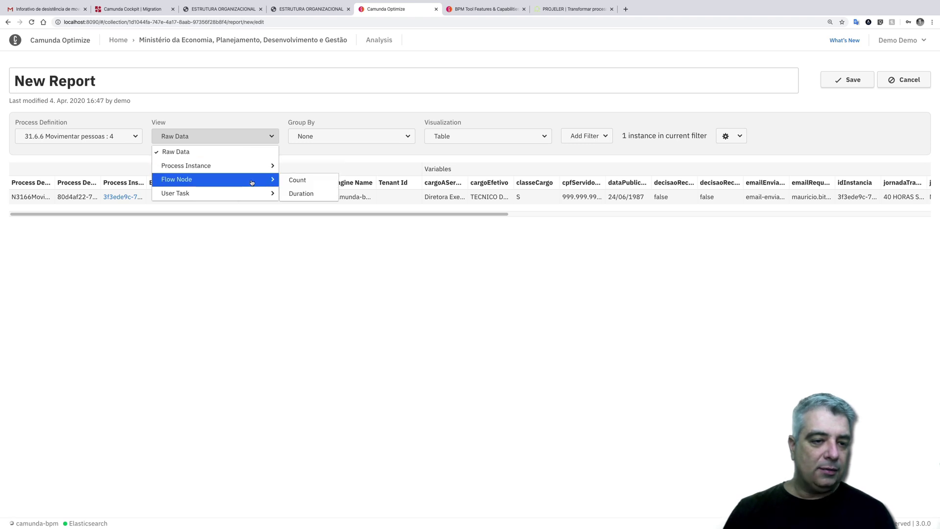
{"action": "left_click", "coordinate": [296, 180]}
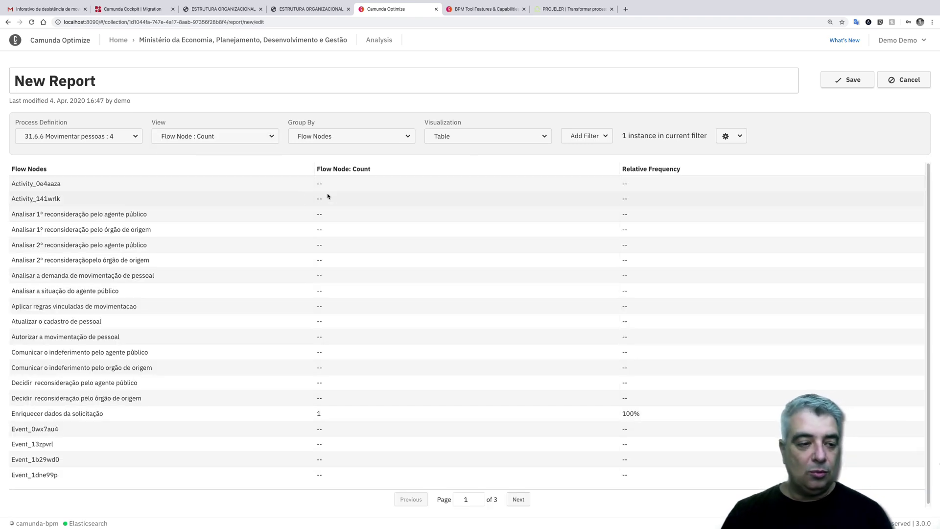
{"action": "left_click", "coordinate": [373, 142]}
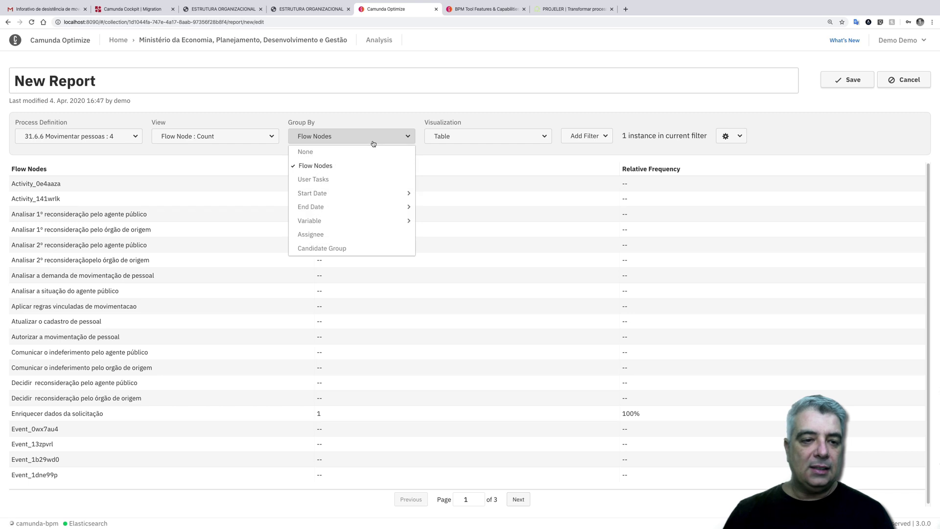
{"action": "left_click", "coordinate": [370, 143]}
{"action": "left_click", "coordinate": [472, 143]}
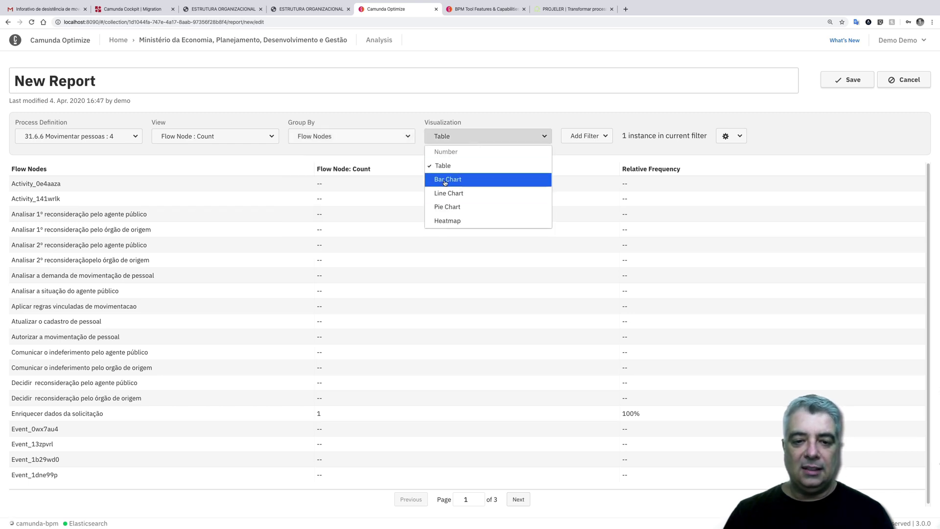
{"action": "left_click", "coordinate": [447, 221]}
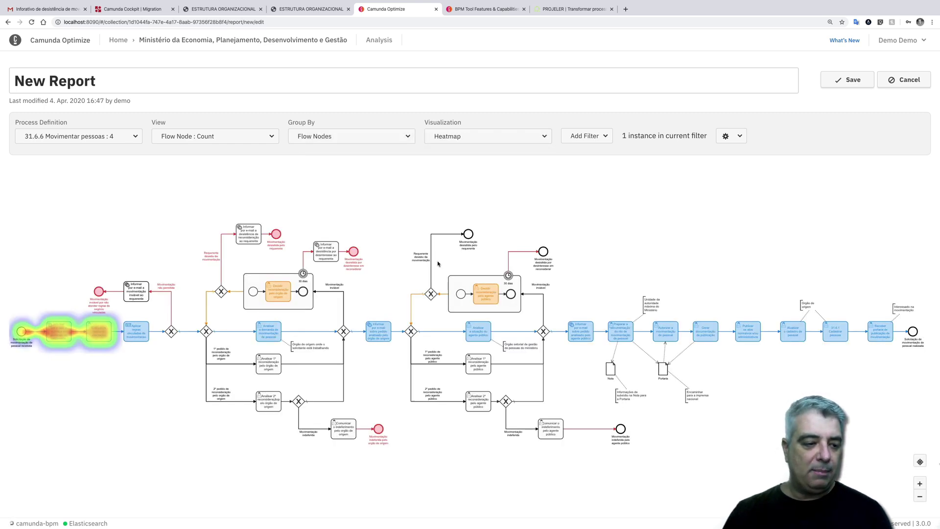
- Change the process definition to include all versions
{"action": "left_click", "coordinate": [127, 141]}
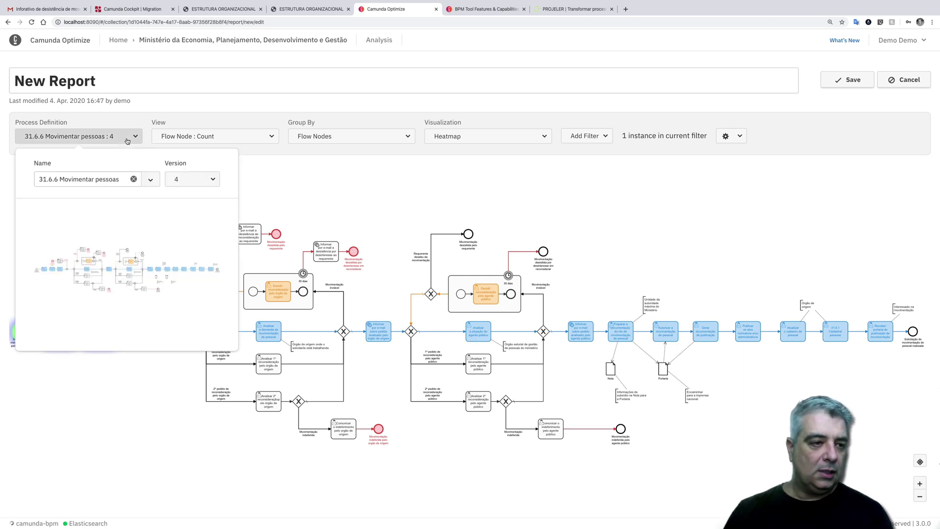
{"action": "left_click", "coordinate": [182, 179]}
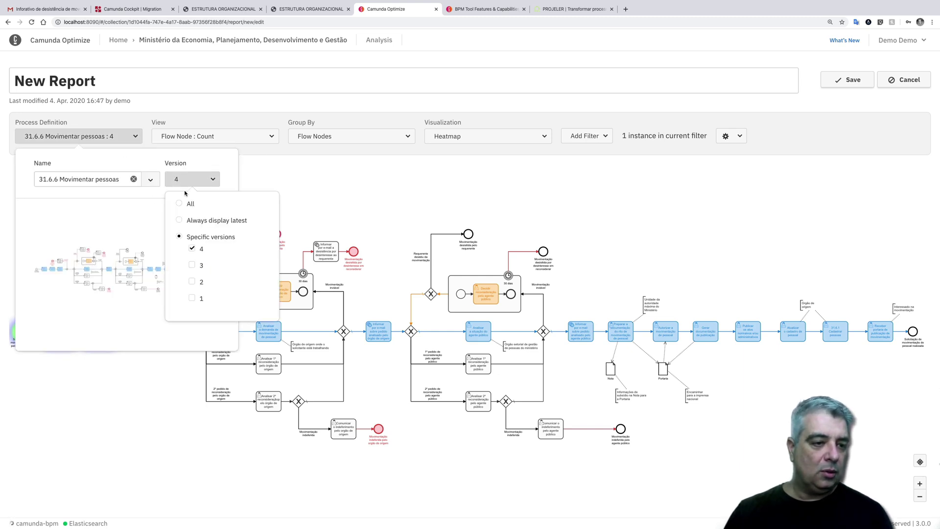
{"action": "left_click", "coordinate": [180, 203]}
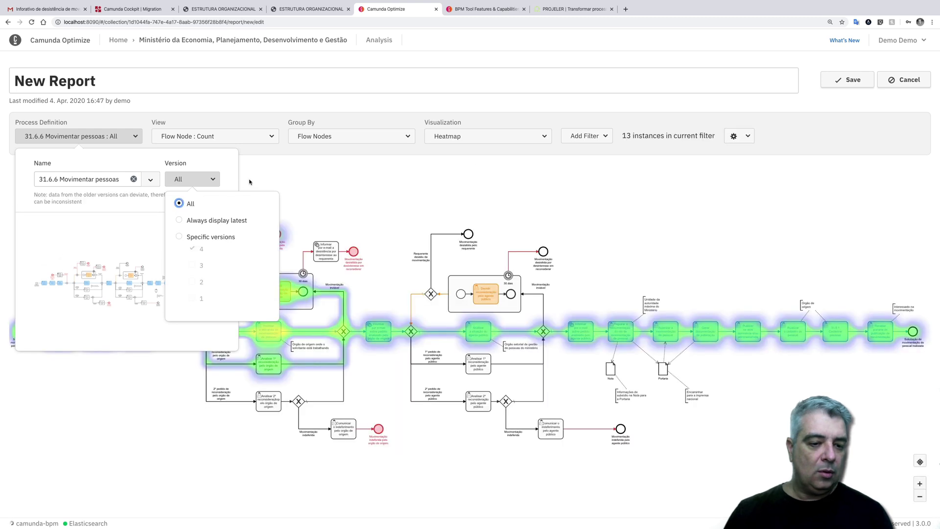
{"action": "left_click", "coordinate": [300, 180]}
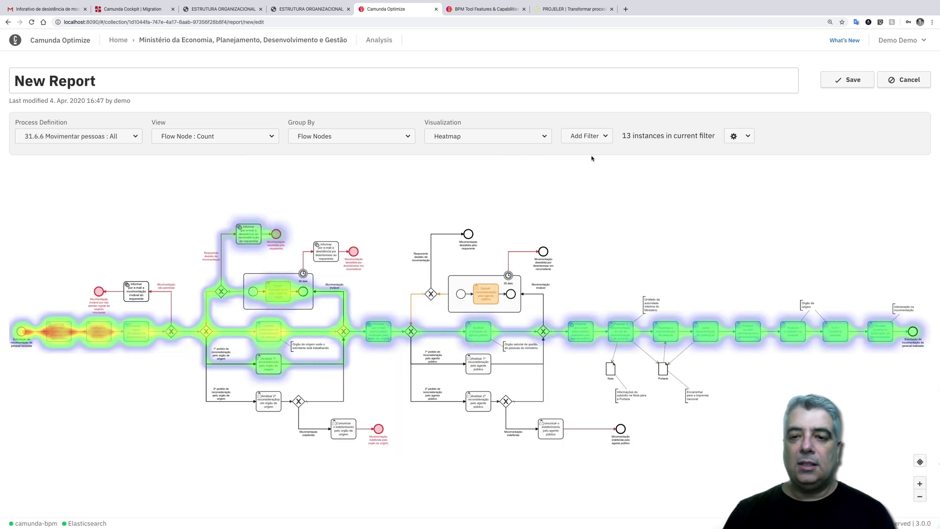
- Rename the report to 'Mapa de Calor', save it, and return to the collection
{"action": "left_click_drag", "start_coordinate": [141, 72], "coordinate": [1, 61]}
{"action": "type", "text": "Mapa de Calor"}
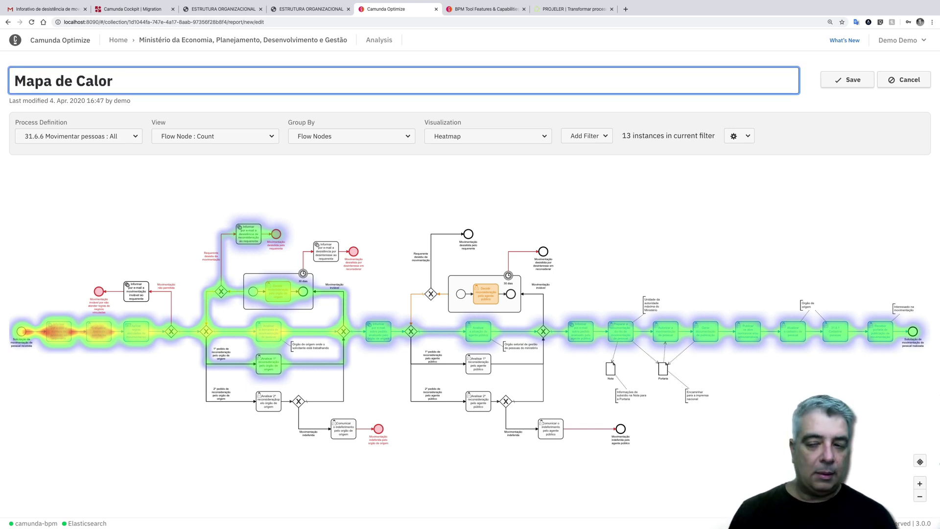
{"action": "left_click", "coordinate": [856, 83]}
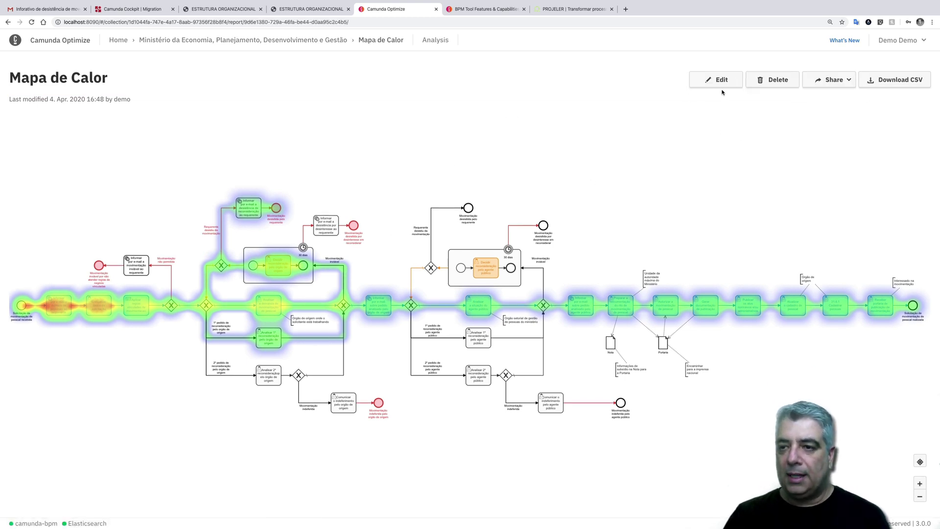
{"action": "left_click", "coordinate": [317, 40]}
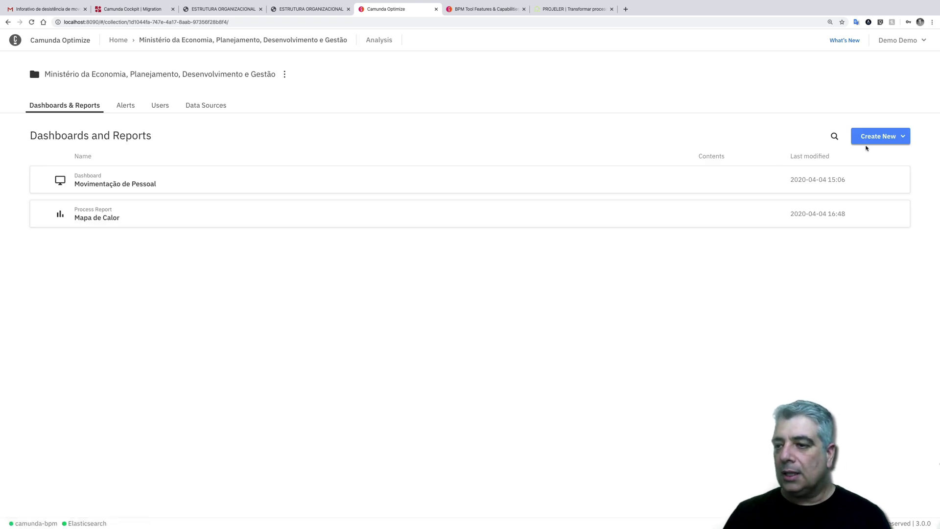
- Create a new process report on 31.6.6 Movimentar pessoas with all versions
{"action": "left_click", "coordinate": [871, 137]}
{"action": "mouse_move", "coordinate": [877, 165]}
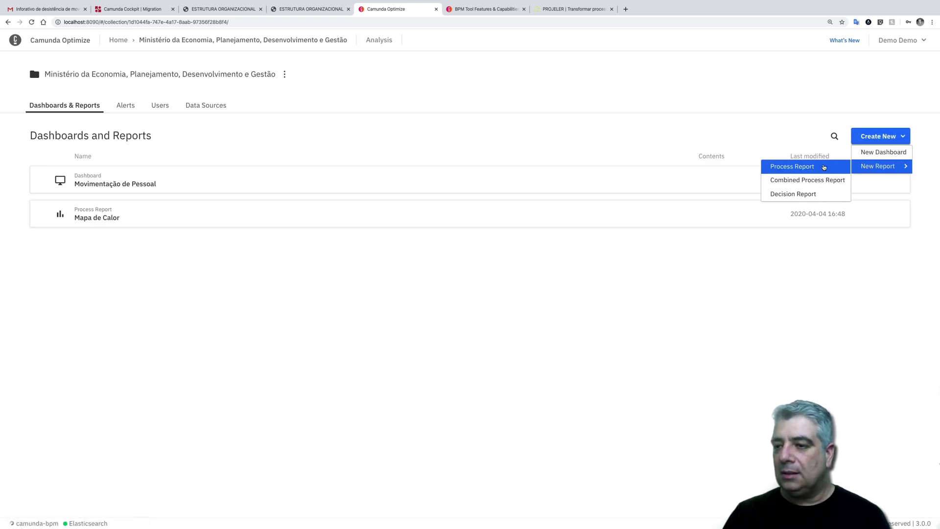
{"action": "left_click", "coordinate": [828, 167]}
{"action": "left_click", "coordinate": [109, 141]}
{"action": "left_click", "coordinate": [134, 177]}
{"action": "left_click", "coordinate": [120, 196]}
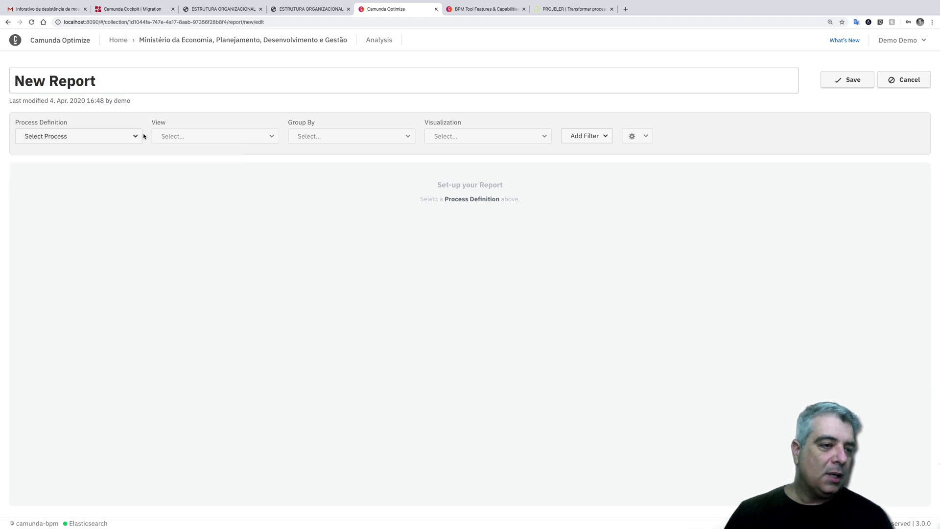
{"action": "left_click", "coordinate": [140, 135]}
{"action": "left_click", "coordinate": [148, 179]}
{"action": "left_click", "coordinate": [121, 196]}
{"action": "left_click", "coordinate": [182, 184]}
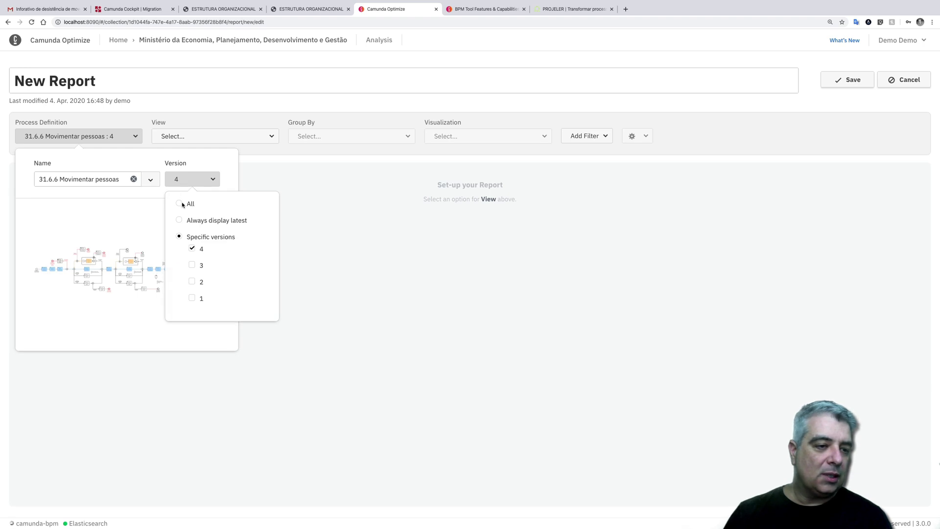
{"action": "left_click", "coordinate": [179, 203]}
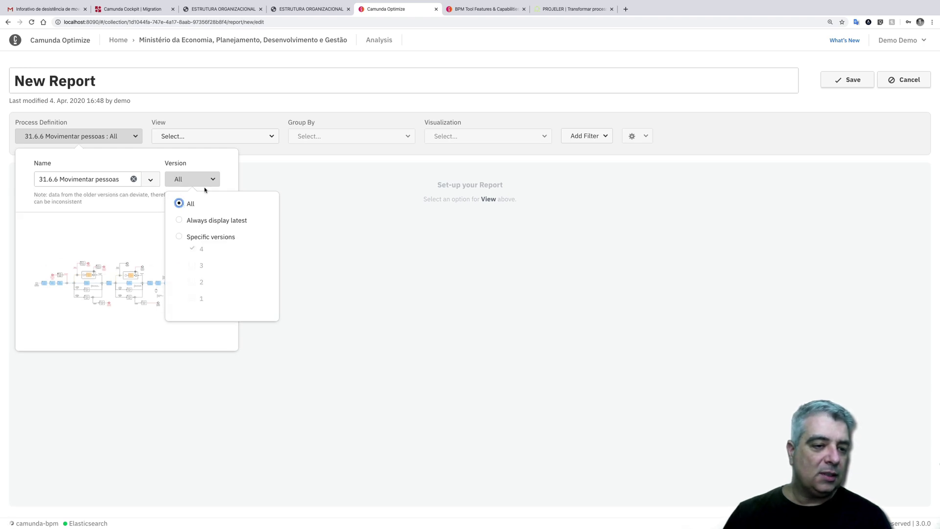
- Set the view to Process Instance: Count, ungrouped as a number, filtered to running instances
{"action": "left_click", "coordinate": [193, 140]}
{"action": "mouse_move", "coordinate": [196, 171]}
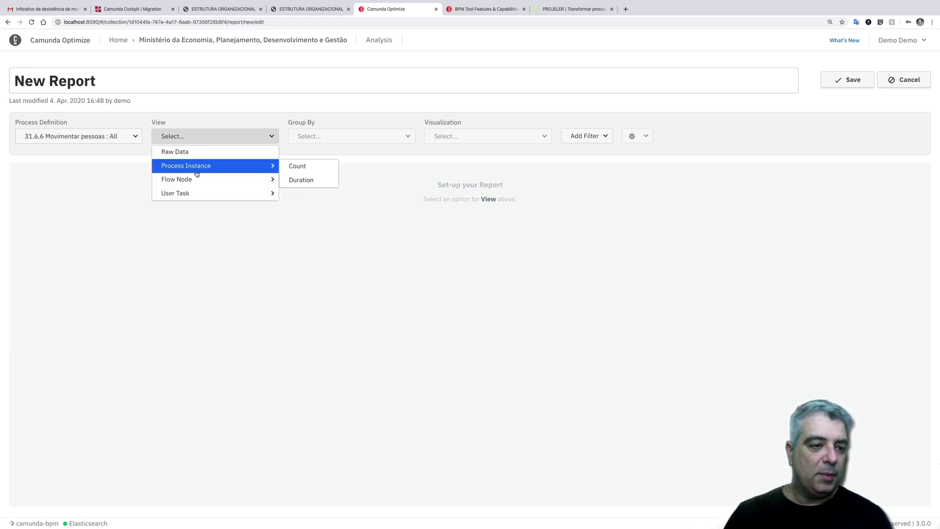
{"action": "left_click", "coordinate": [307, 167]}
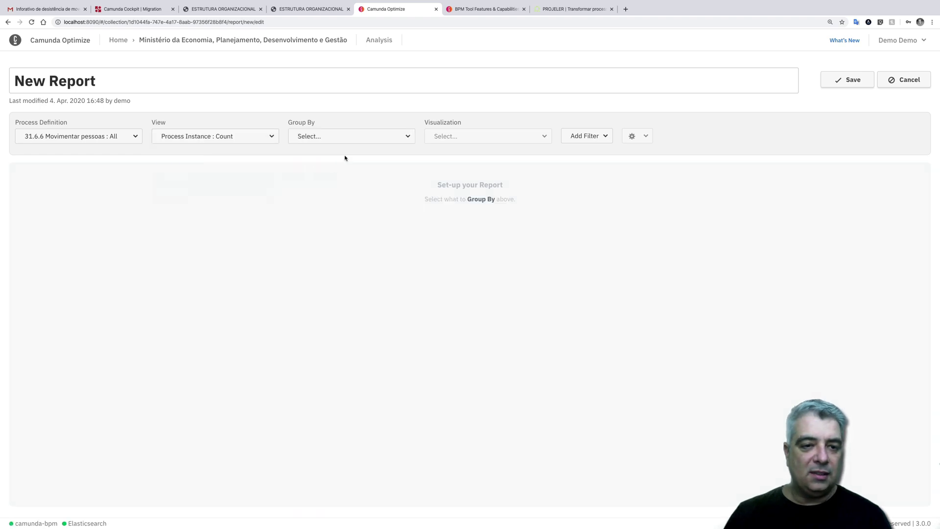
{"action": "left_click", "coordinate": [351, 141]}
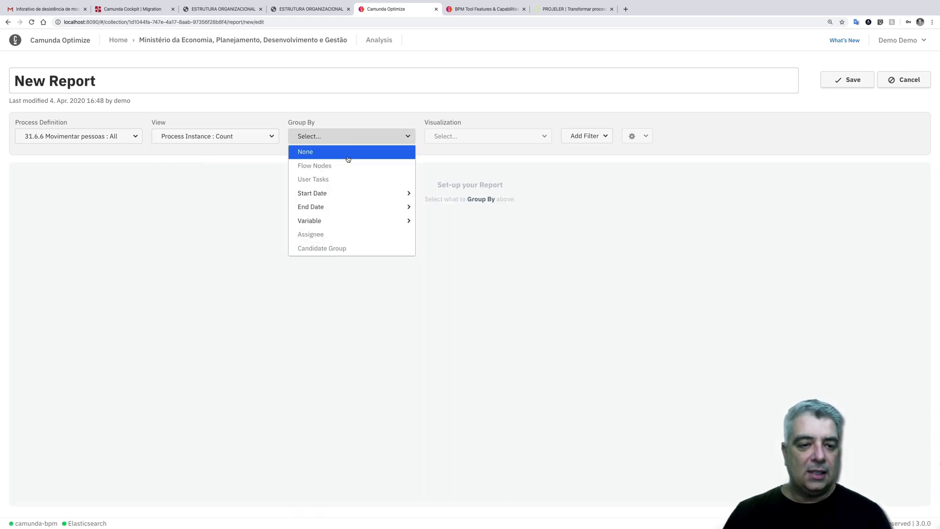
{"action": "left_click", "coordinate": [348, 153]}
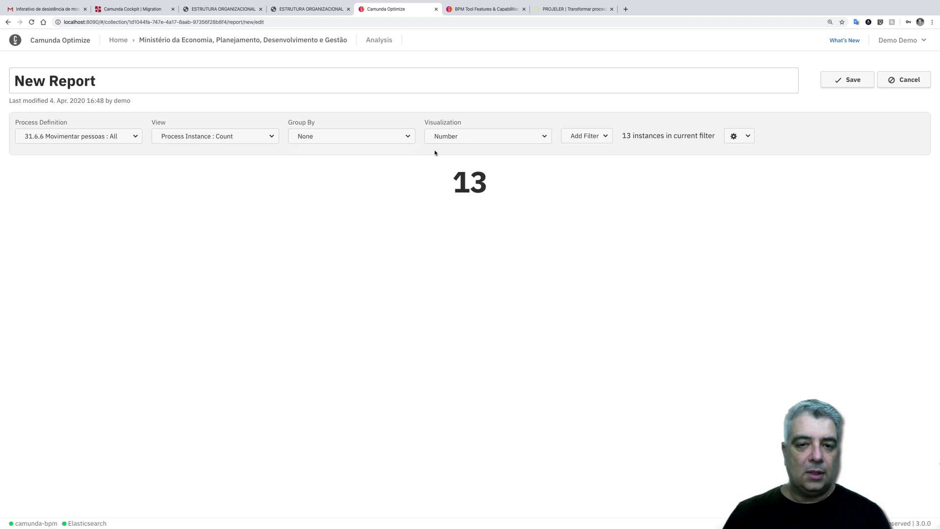
{"action": "left_click", "coordinate": [461, 141]}
{"action": "left_click", "coordinate": [452, 156]}
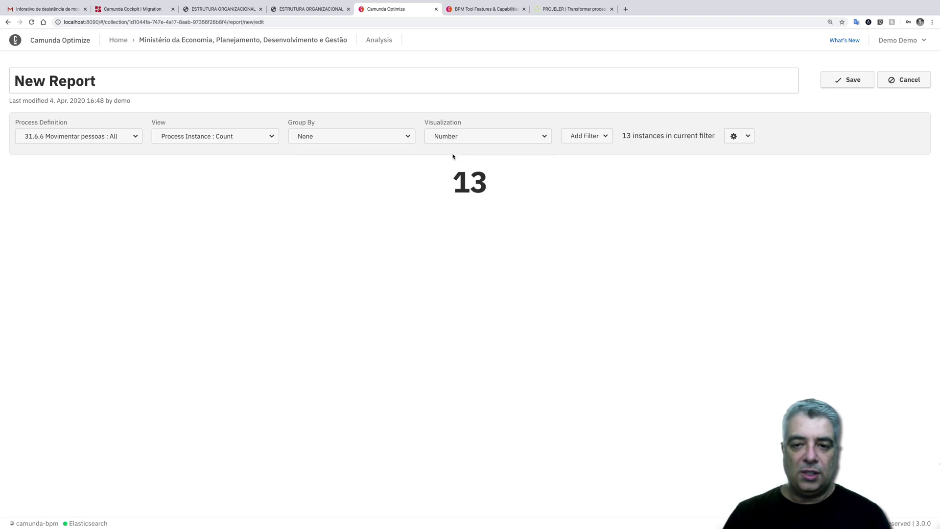
{"action": "left_click", "coordinate": [595, 136]}
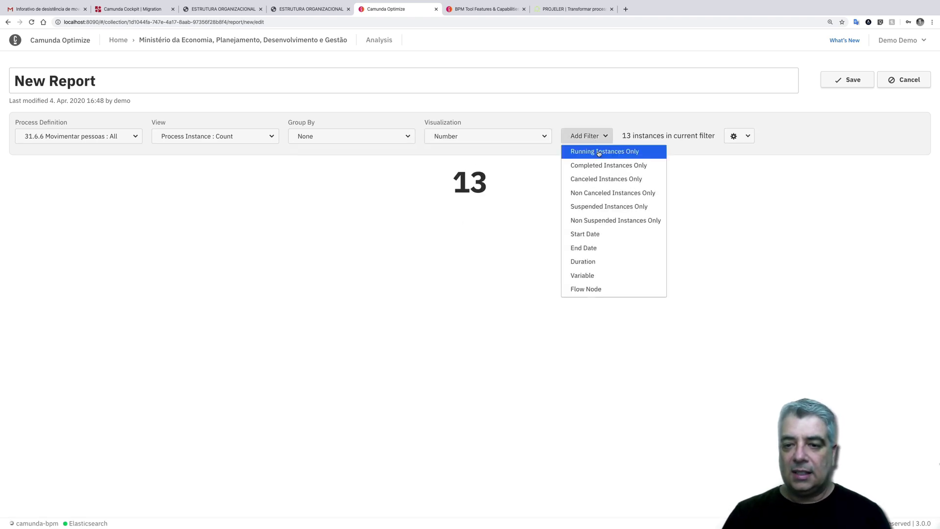
{"action": "left_click", "coordinate": [598, 152]}
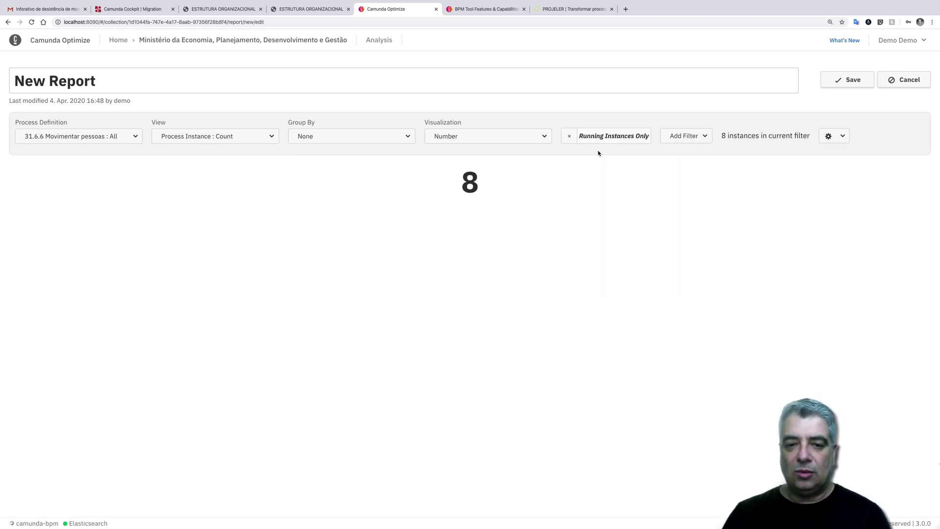
- Save the report titled 'Instancias em execução' and return to the collection
{"action": "left_click", "coordinate": [855, 81]}
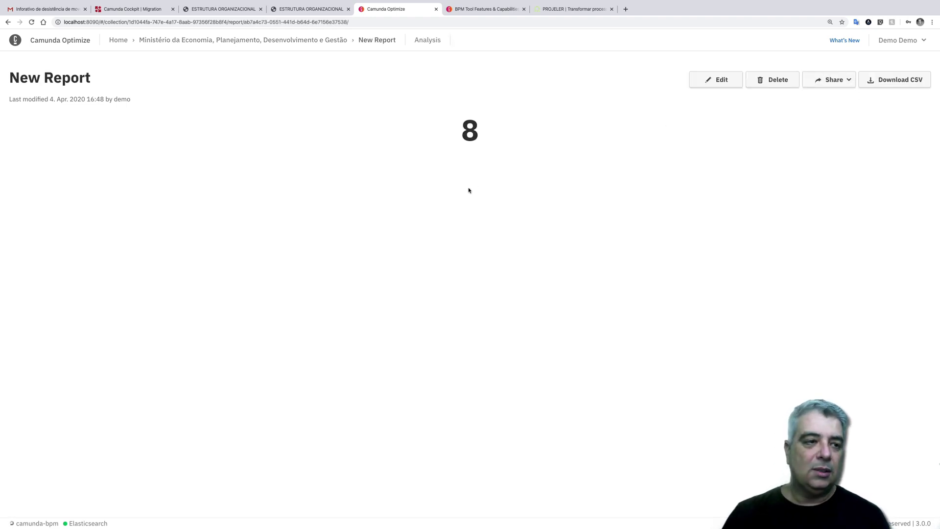
{"action": "left_click", "coordinate": [705, 84]}
{"action": "left_click", "coordinate": [108, 85]}
{"action": "left_click_drag", "start_coordinate": [108, 85], "coordinate": [0, 72]}
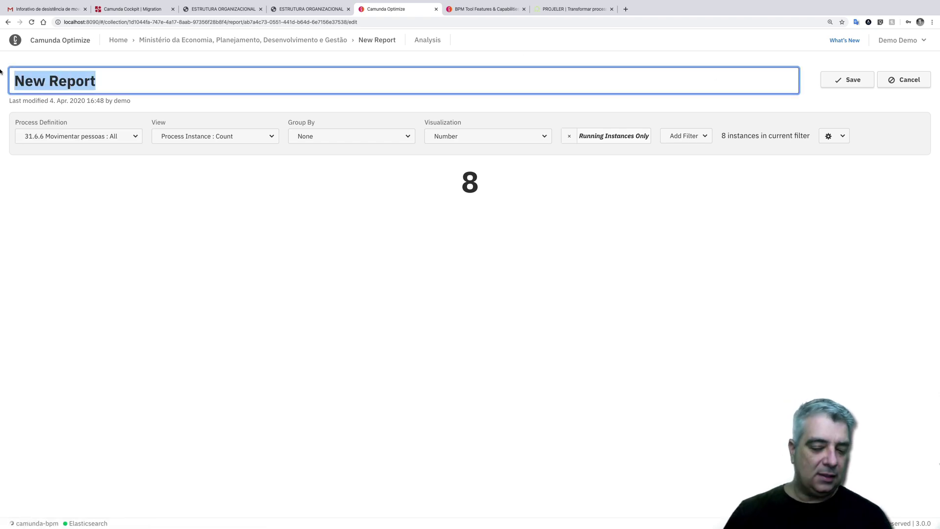
{"action": "type", "text": "Instan"}
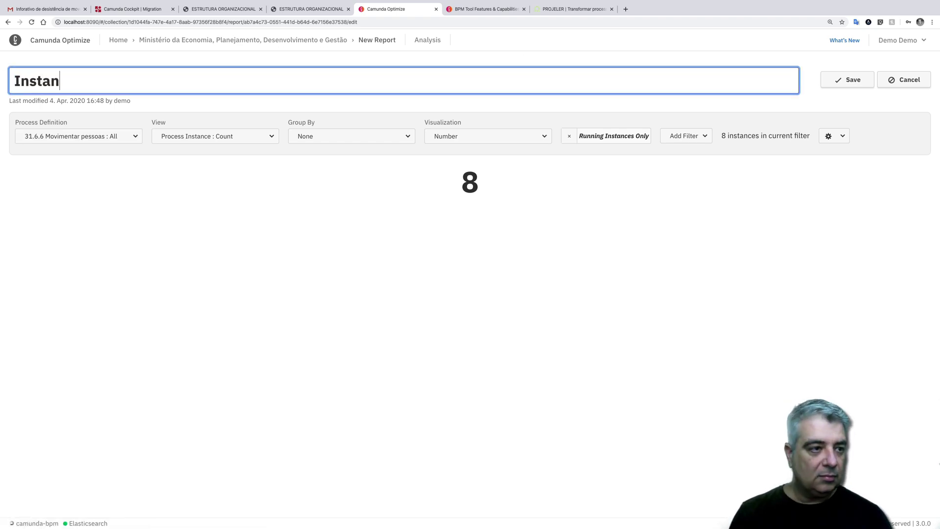
{"action": "type", "text": "cias em ex"}
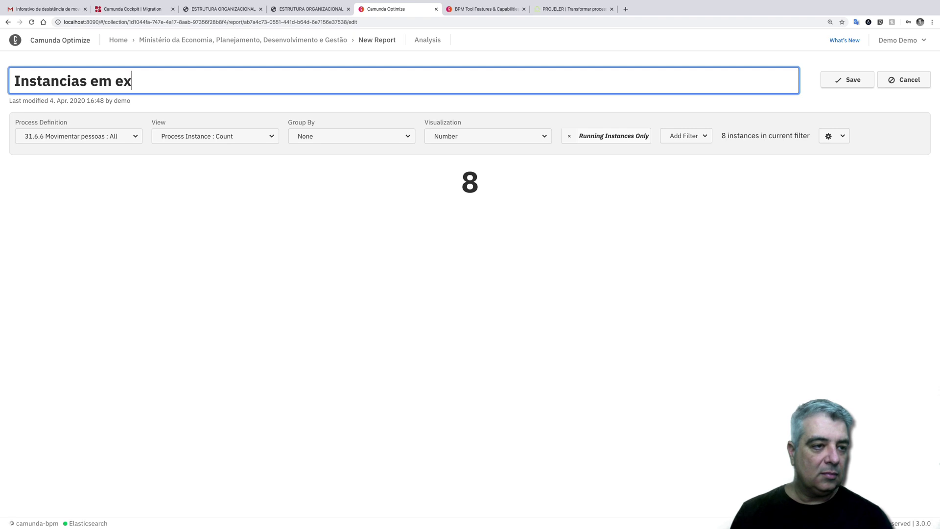
{"action": "type", "text": "ecução"}
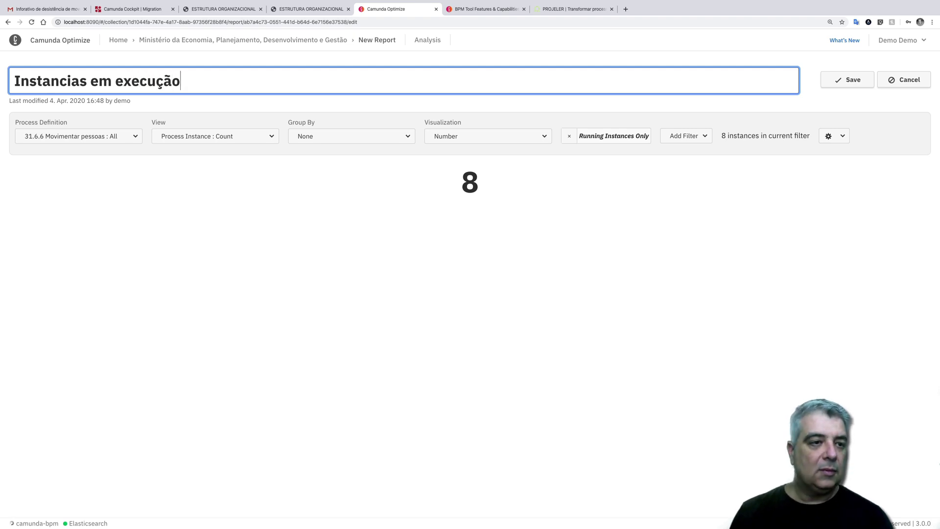
{"action": "left_click", "coordinate": [845, 86]}
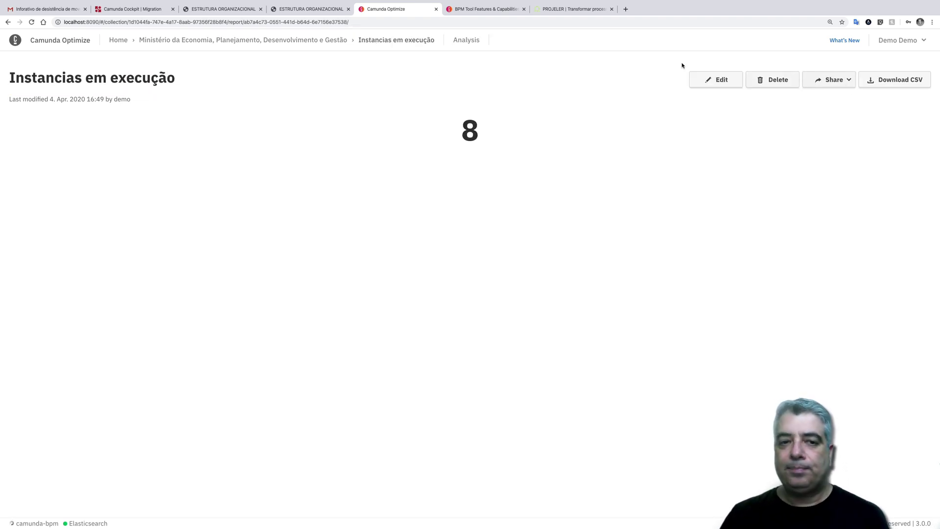
{"action": "left_click", "coordinate": [220, 44]}
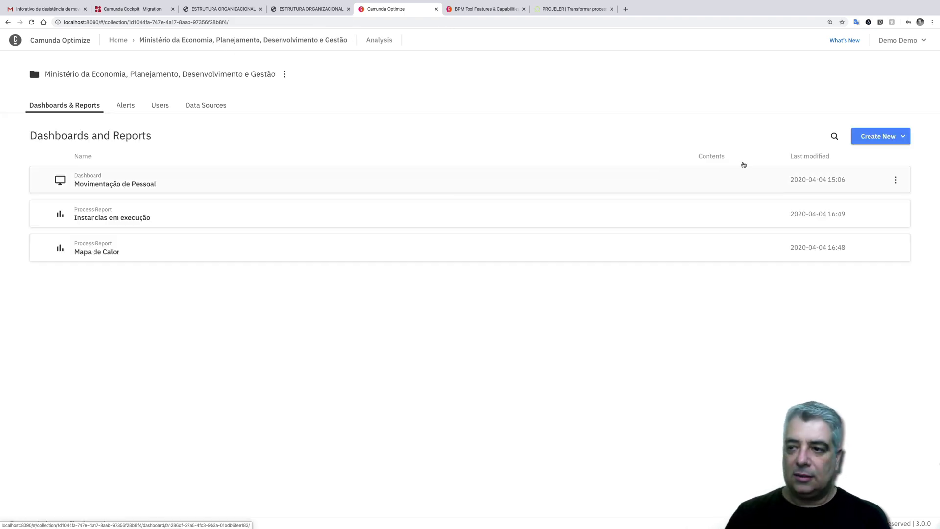
- Start a new process report on 31.6.6 Movimentar pessoas with all versions
{"action": "left_click", "coordinate": [880, 136]}
{"action": "mouse_move", "coordinate": [874, 166]}
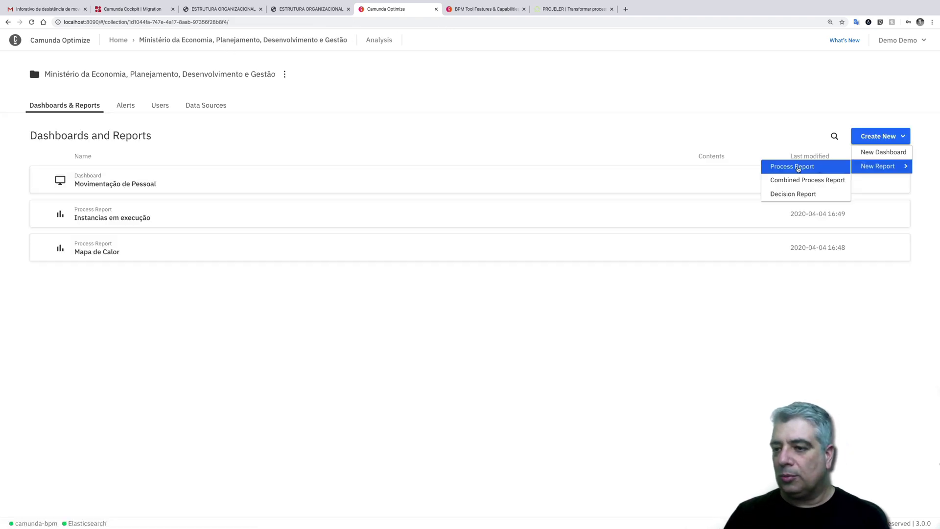
{"action": "left_click", "coordinate": [798, 167]}
{"action": "left_click", "coordinate": [120, 141]}
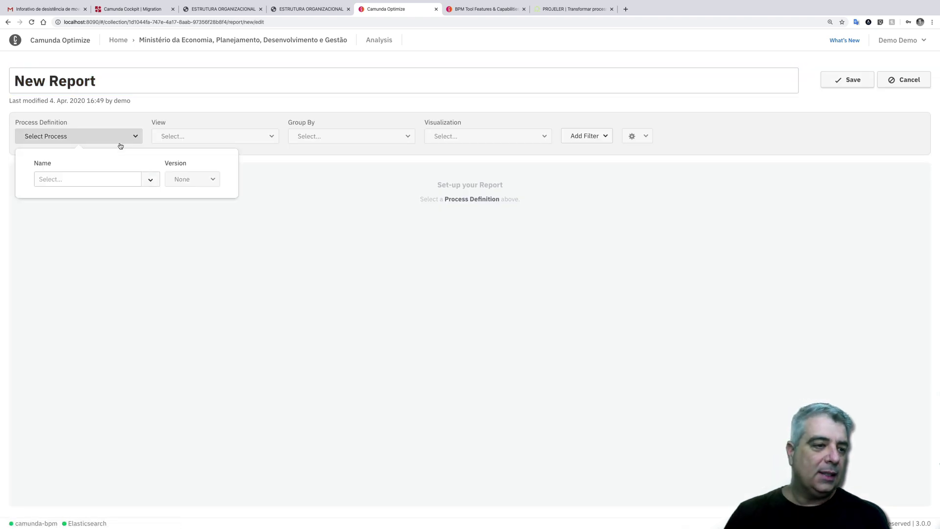
{"action": "left_click", "coordinate": [157, 184]}
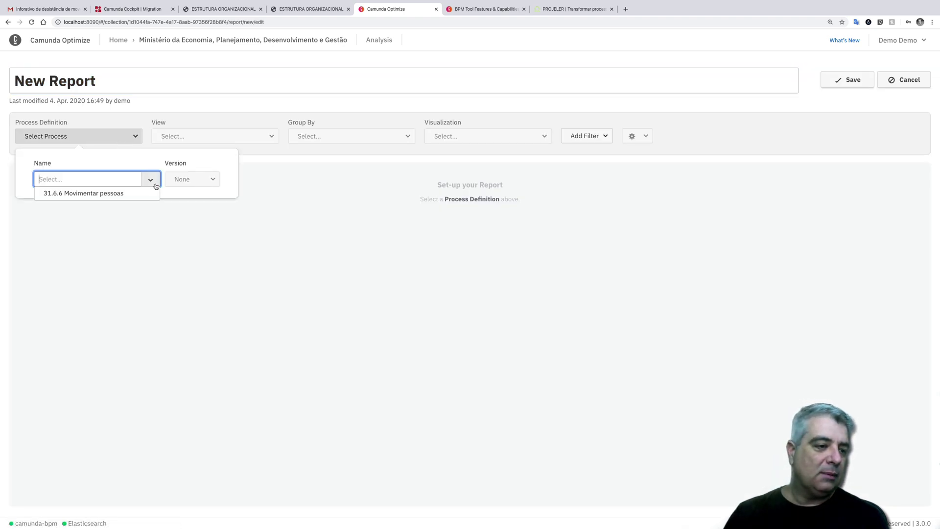
{"action": "left_click", "coordinate": [146, 192]}
{"action": "left_click", "coordinate": [177, 181]}
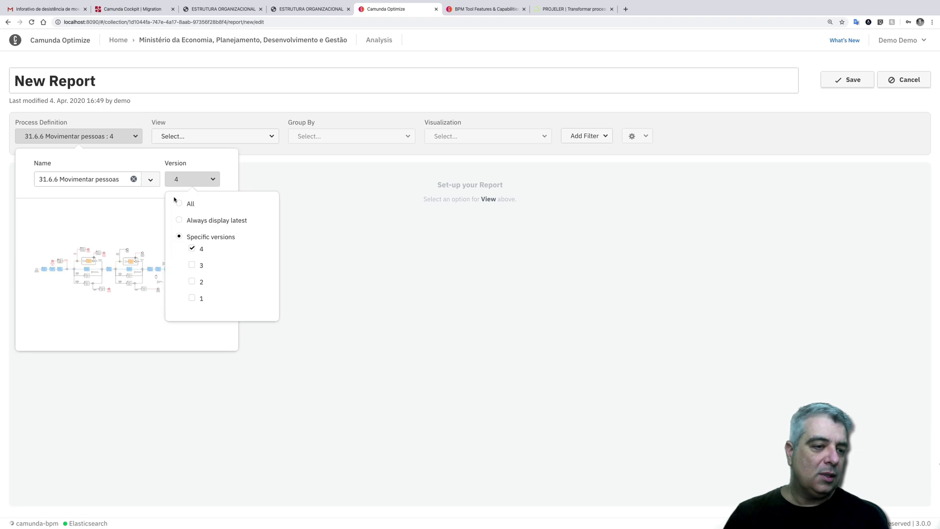
{"action": "left_click", "coordinate": [178, 203]}
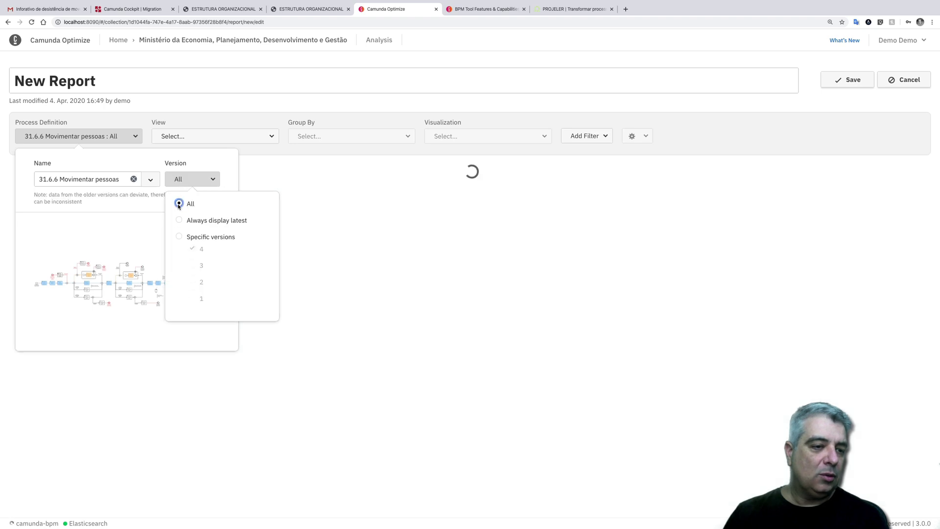
- Set the view to Process Instance: Duration with grouping None
{"action": "left_click", "coordinate": [260, 138]}
{"action": "mouse_move", "coordinate": [230, 175]}
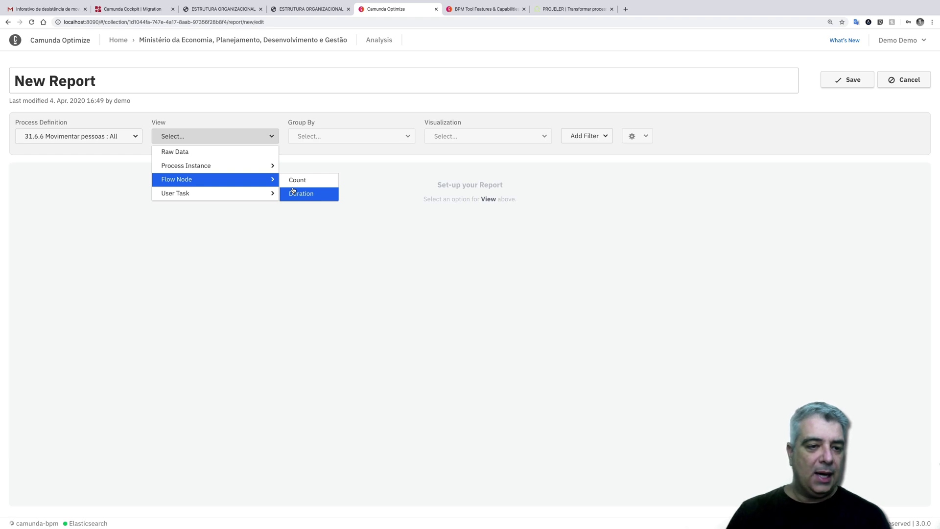
{"action": "mouse_move", "coordinate": [268, 167]}
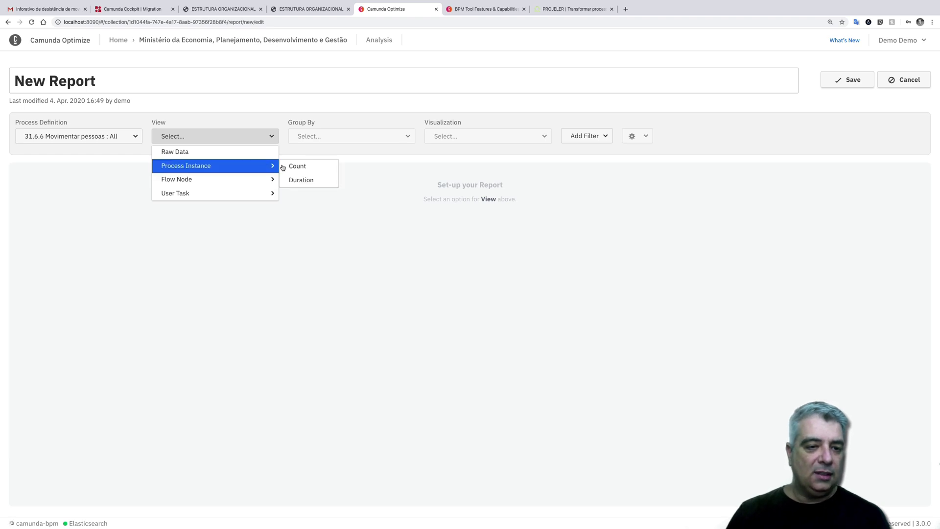
{"action": "left_click", "coordinate": [309, 180]}
{"action": "left_click", "coordinate": [350, 139]}
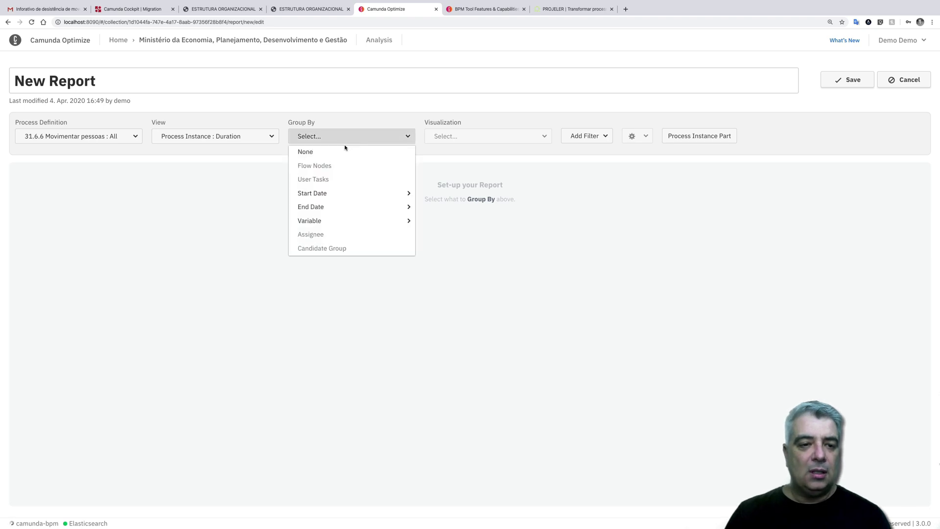
{"action": "left_click", "coordinate": [343, 151]}
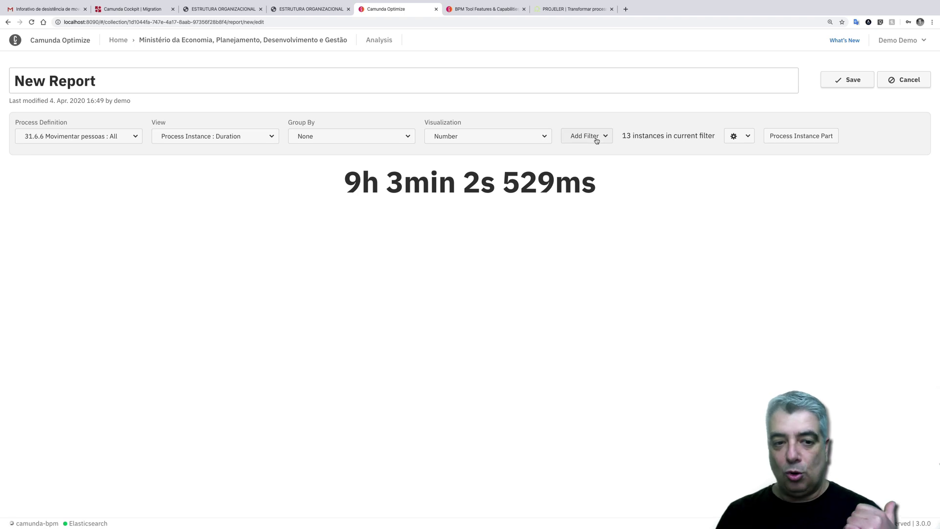
- Save the report as 'Tempo de tramitação de processo' and return to the collection
{"action": "left_click", "coordinate": [853, 80]}
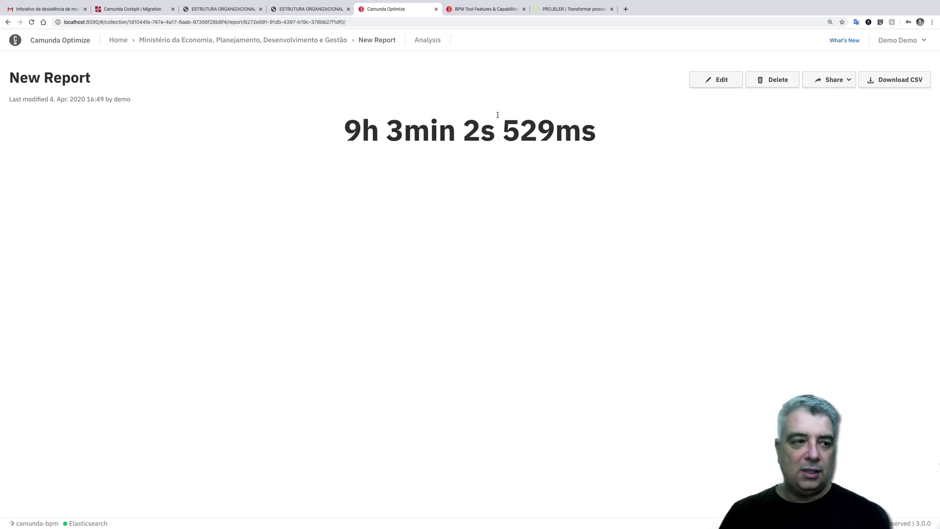
{"action": "left_click", "coordinate": [714, 81]}
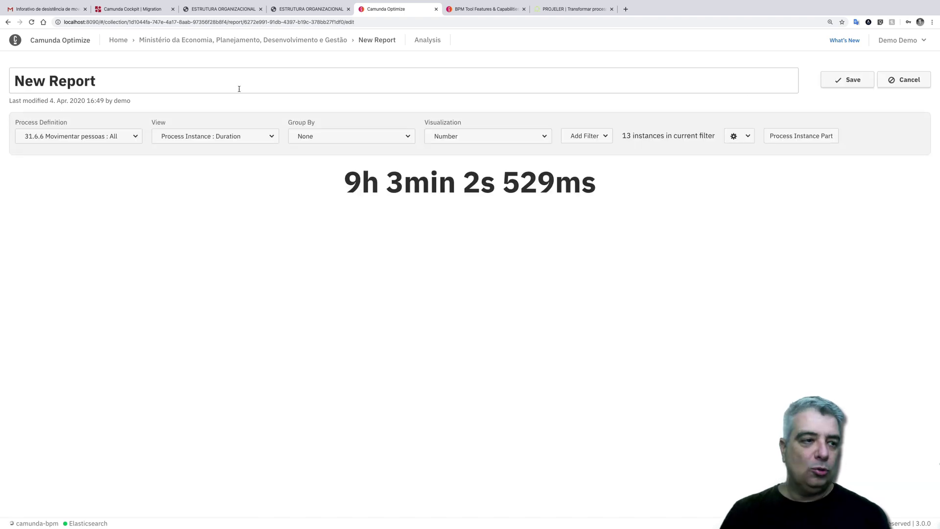
{"action": "left_click_drag", "start_coordinate": [112, 72], "coordinate": [1, 63]}
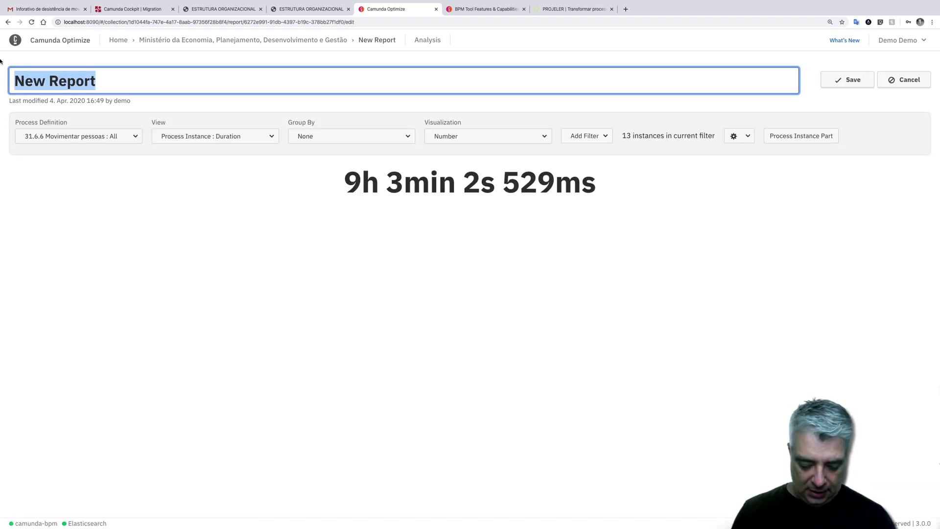
{"action": "type", "text": "Tempo de r"}
{"action": "key", "text": "BackSpace"}
{"action": "type", "text": "tramitação de processo"}
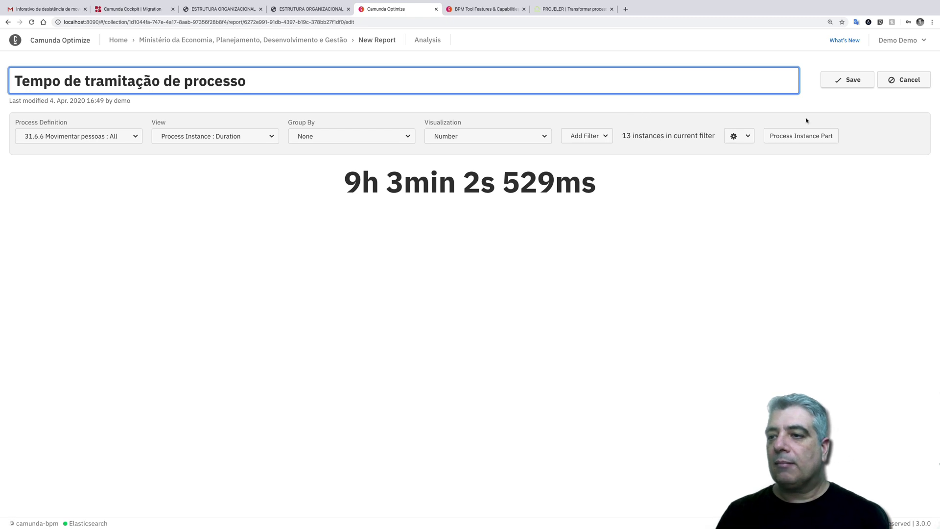
{"action": "left_click", "coordinate": [852, 81]}
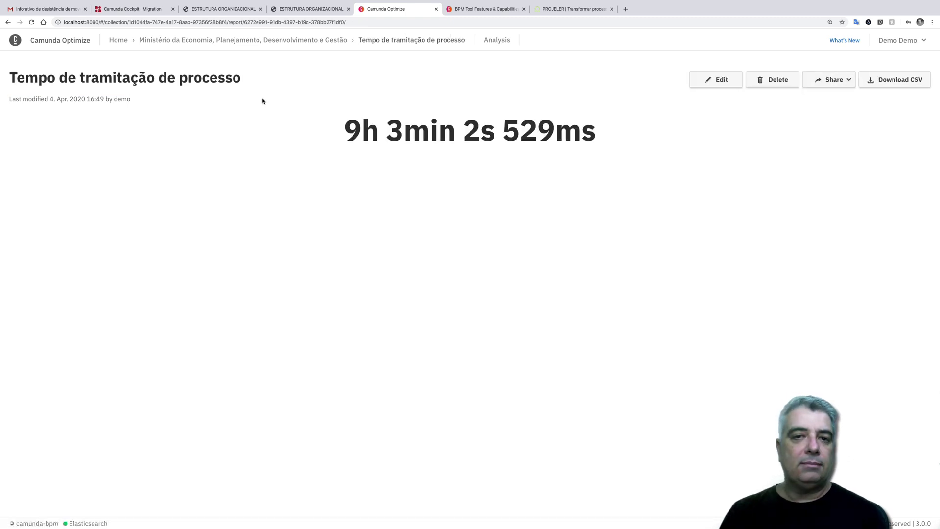
{"action": "left_click", "coordinate": [237, 44]}
- Start a new decision report on Regras gerais de movimentação de pessoal, all versions
{"action": "left_click", "coordinate": [896, 136]}
{"action": "mouse_move", "coordinate": [867, 171]}
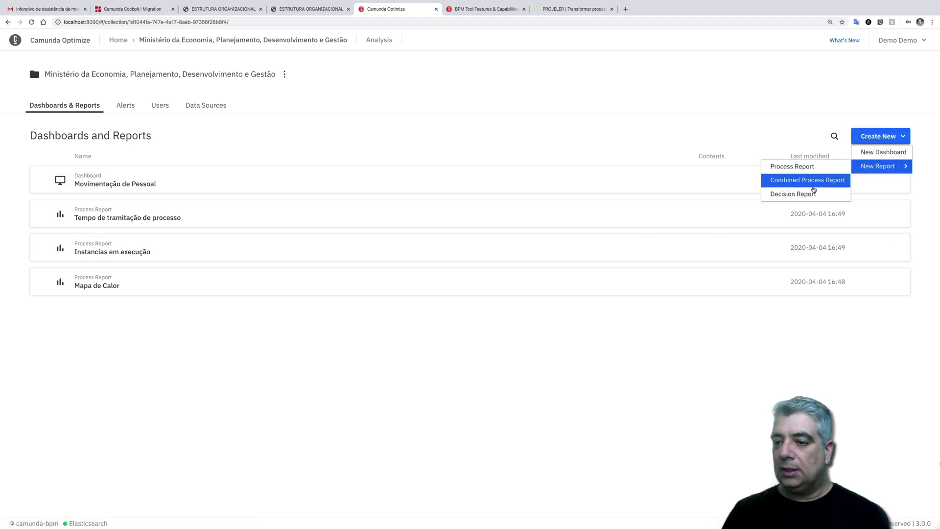
{"action": "left_click", "coordinate": [811, 194]}
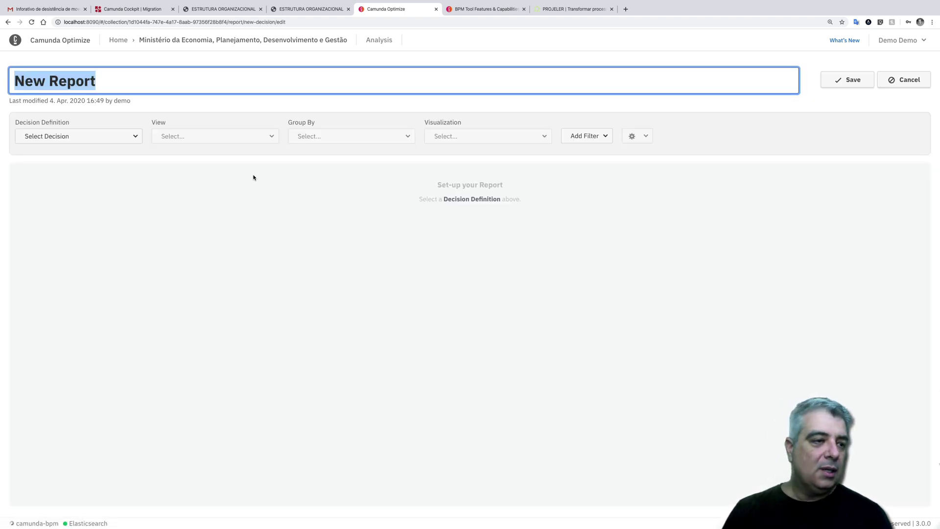
{"action": "left_click", "coordinate": [135, 136]}
{"action": "left_click", "coordinate": [135, 178]}
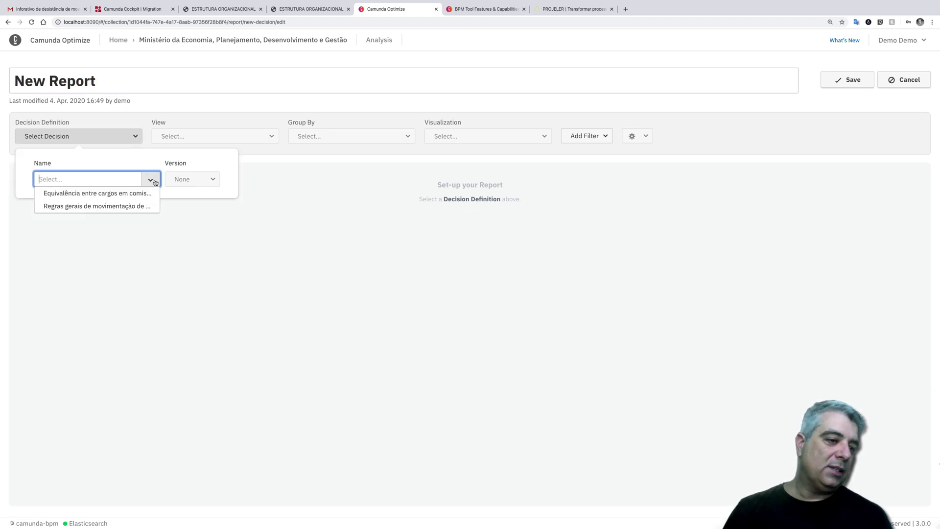
{"action": "left_click", "coordinate": [133, 205]}
{"action": "left_click", "coordinate": [184, 179]}
{"action": "left_click", "coordinate": [179, 202]}
- Try the Raw Data view, then set the view to Evaluation Count
{"action": "left_click", "coordinate": [205, 140]}
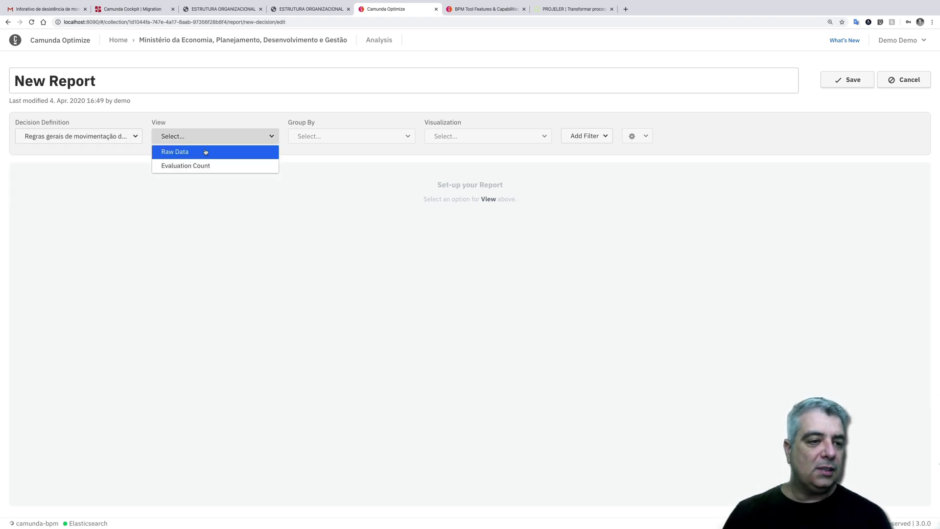
{"action": "left_click", "coordinate": [203, 152]}
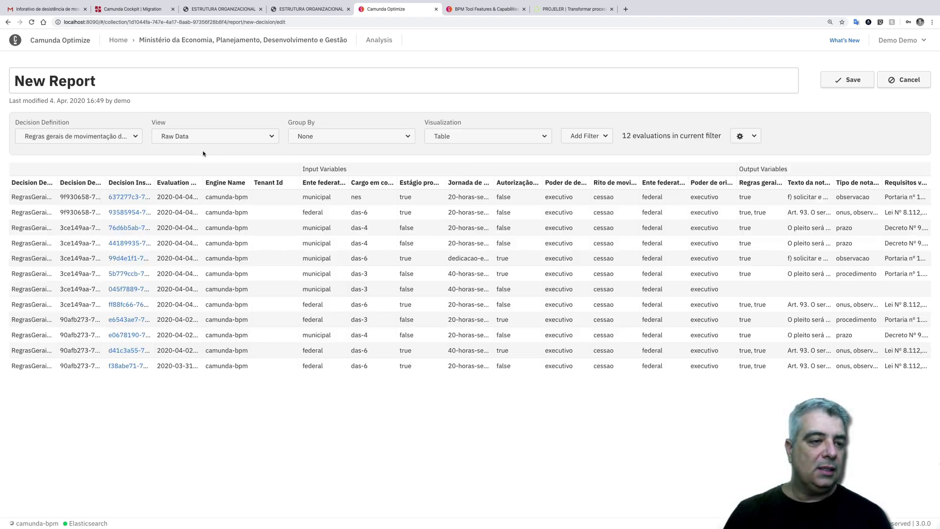
{"action": "left_click", "coordinate": [332, 140]}
{"action": "left_click", "coordinate": [338, 155]}
{"action": "left_click", "coordinate": [465, 139]}
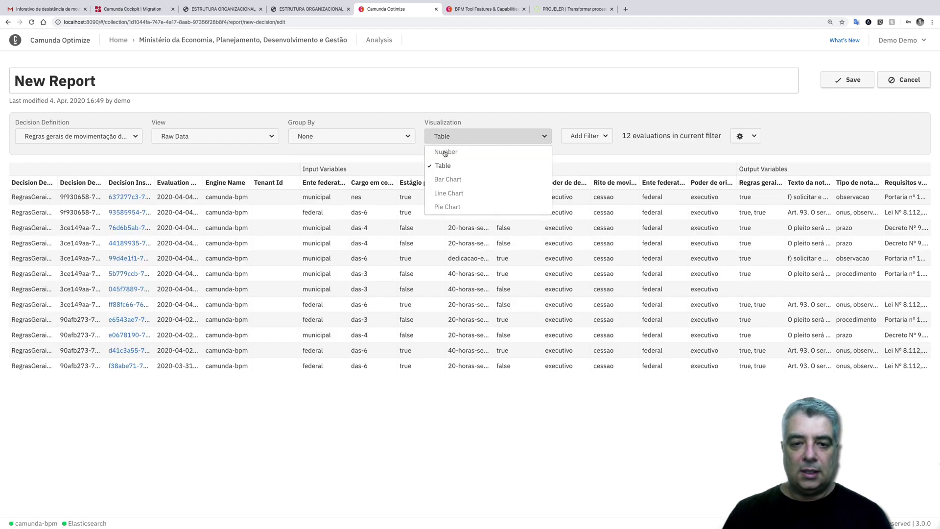
{"action": "left_click", "coordinate": [345, 141]}
{"action": "left_click", "coordinate": [265, 140]}
{"action": "left_click", "coordinate": [194, 137]}
{"action": "left_click", "coordinate": [207, 162]}
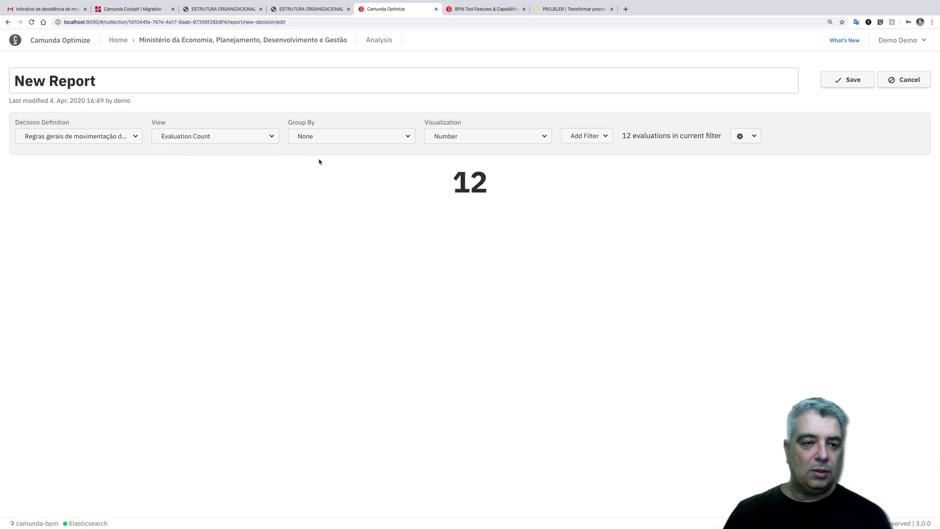
- Group evaluations by rule, then Poder de destino, finally Ente federativo de destino
{"action": "left_click", "coordinate": [310, 139]}
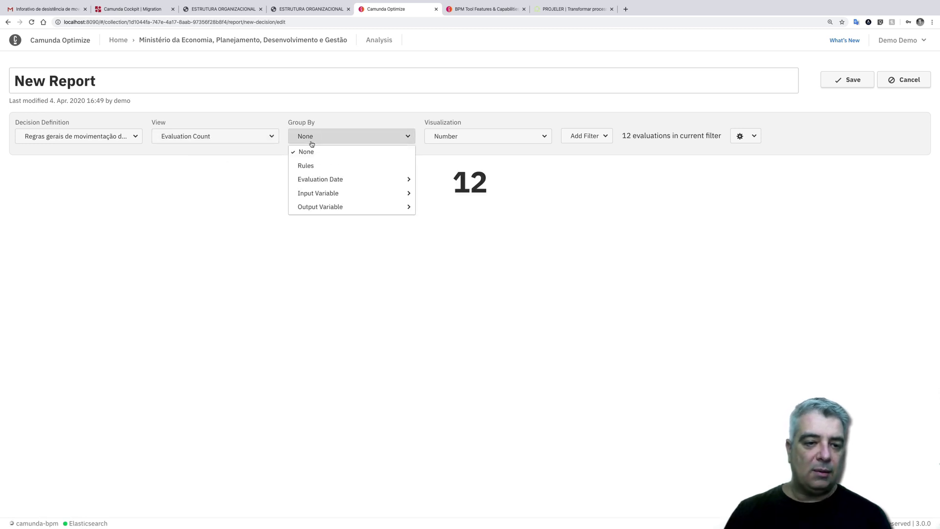
{"action": "left_click", "coordinate": [304, 166]}
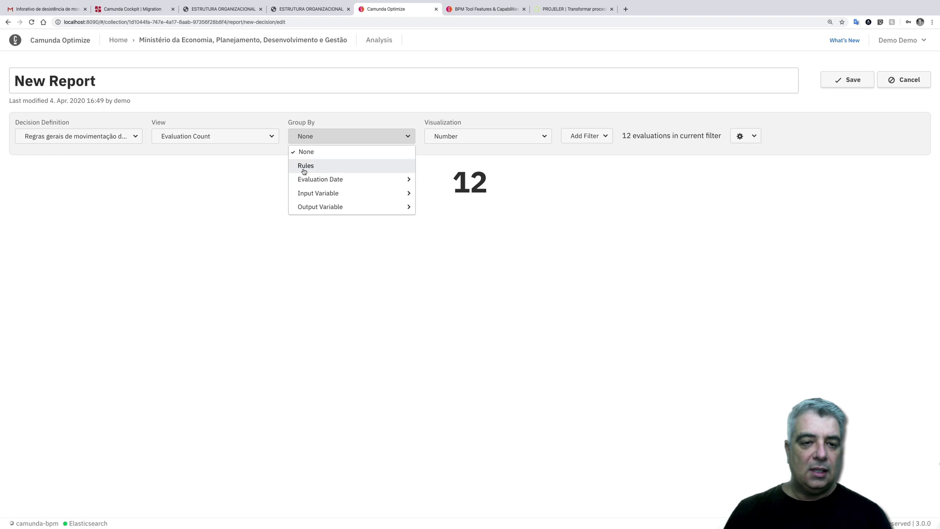
{"action": "left_click", "coordinate": [323, 142]}
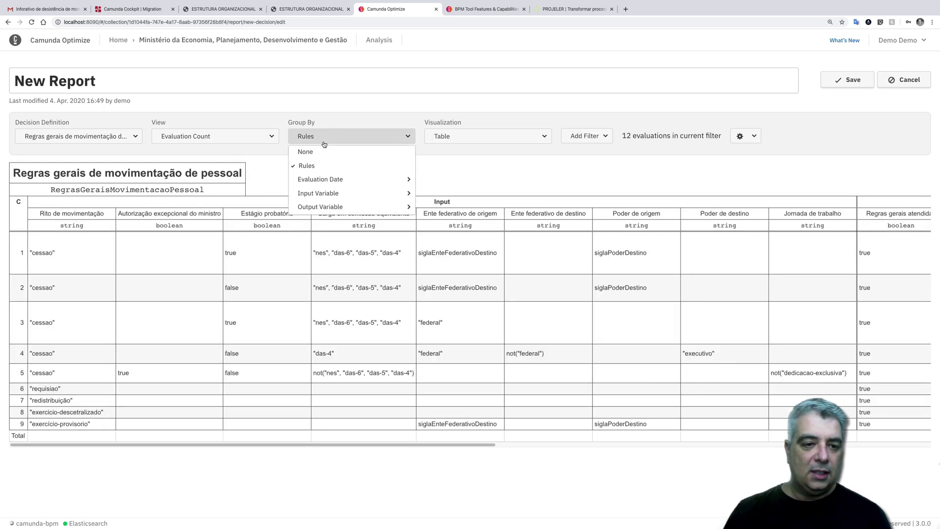
{"action": "mouse_move", "coordinate": [321, 195]}
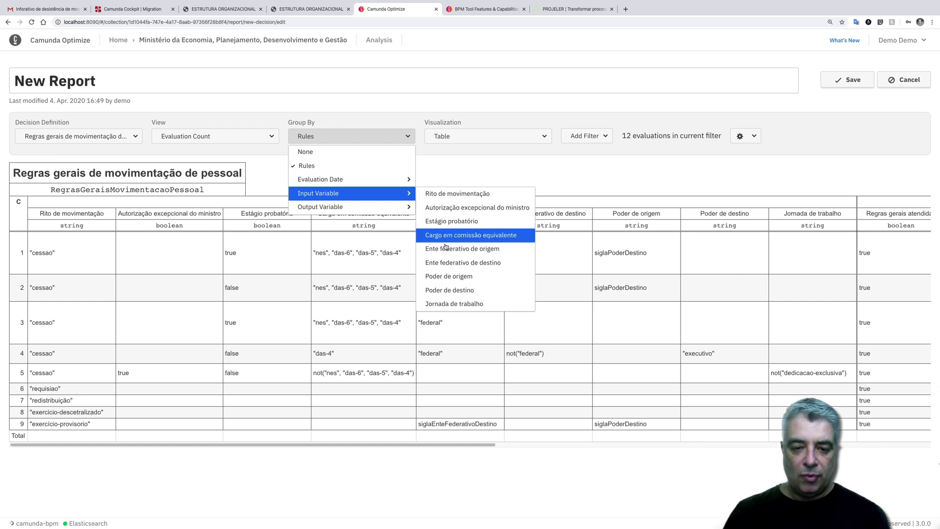
{"action": "left_click", "coordinate": [442, 287]}
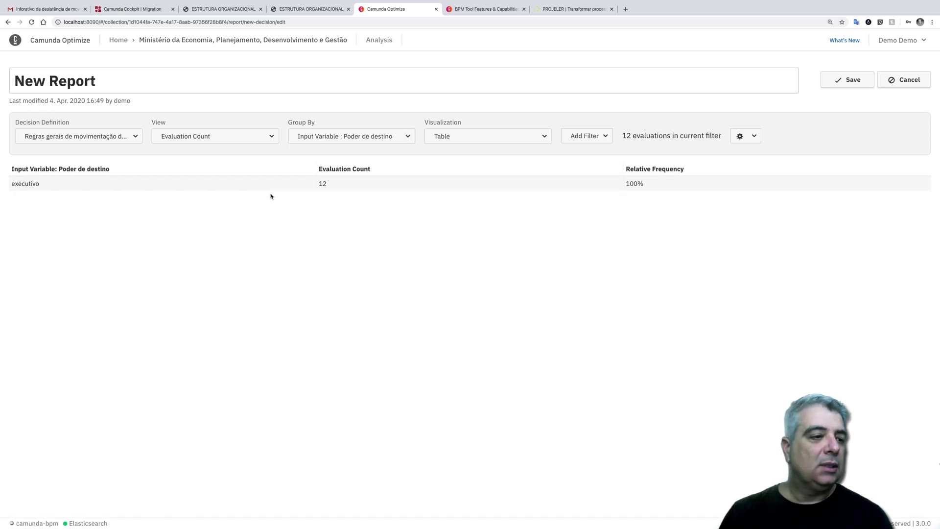
{"action": "left_click", "coordinate": [353, 140]}
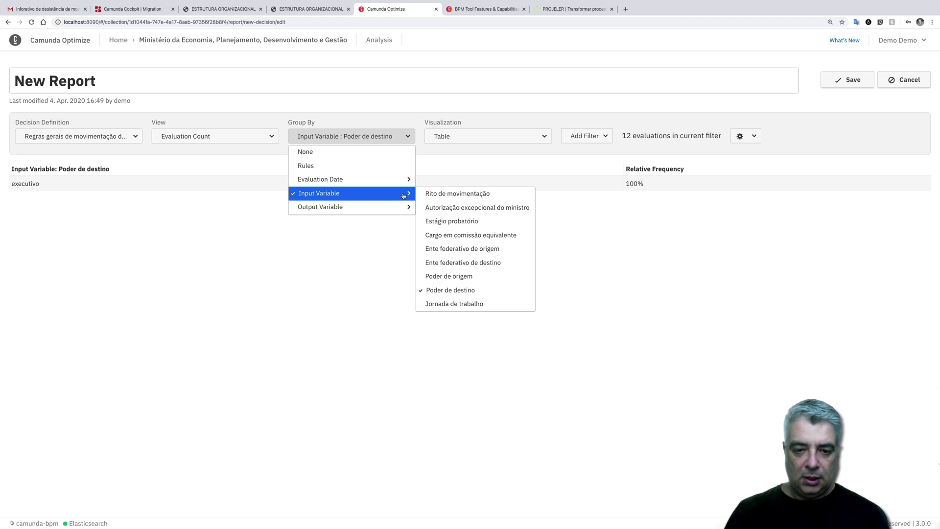
{"action": "left_click", "coordinate": [448, 262]}
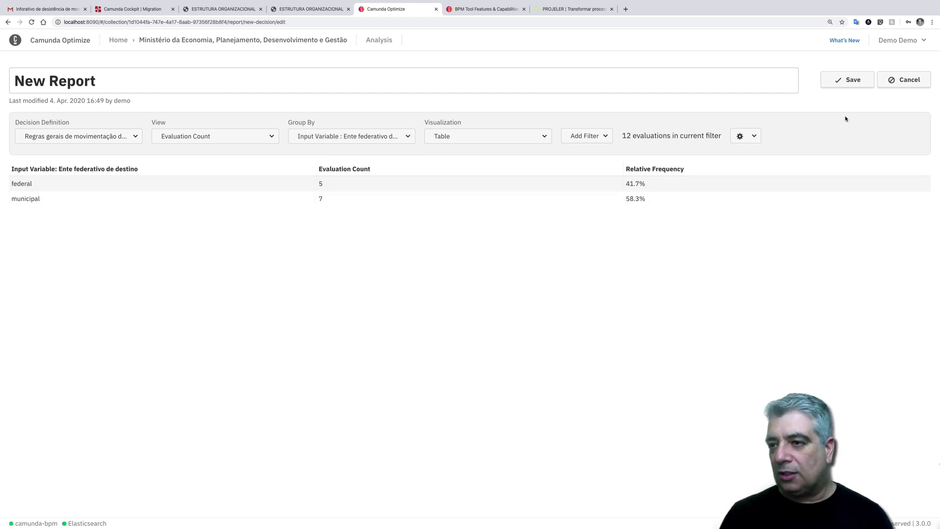
- Rename the report to 'Ente federetivo de destino', save it, and return to the collection
{"action": "left_click_drag", "start_coordinate": [109, 88], "coordinate": [15, 64]}
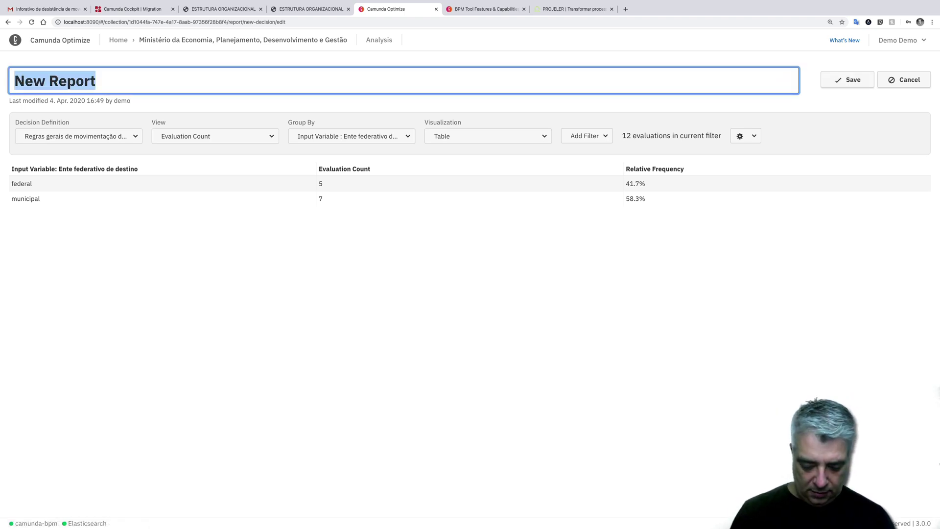
{"action": "type", "text": "Ente fed"}
{"action": "type", "text": "ere"}
{"action": "type", "text": "tivo d"}
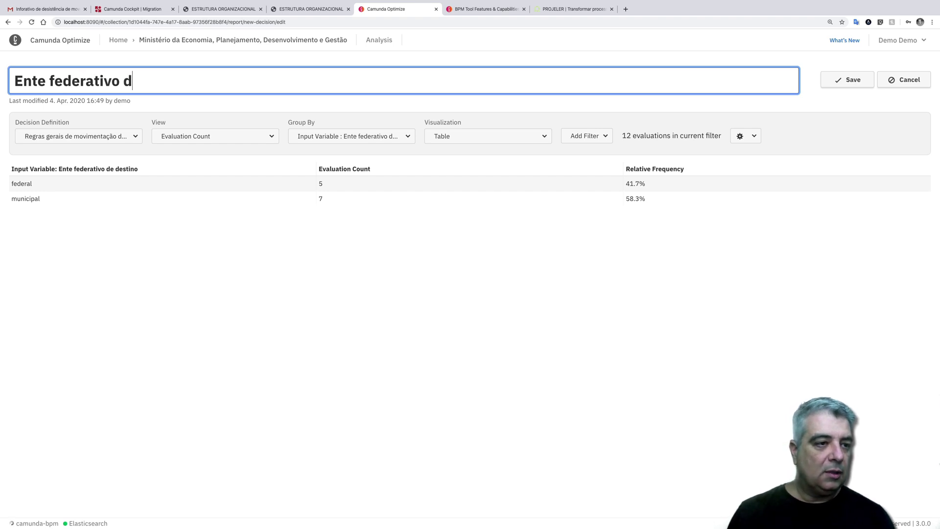
{"action": "type", "text": "e destino"}
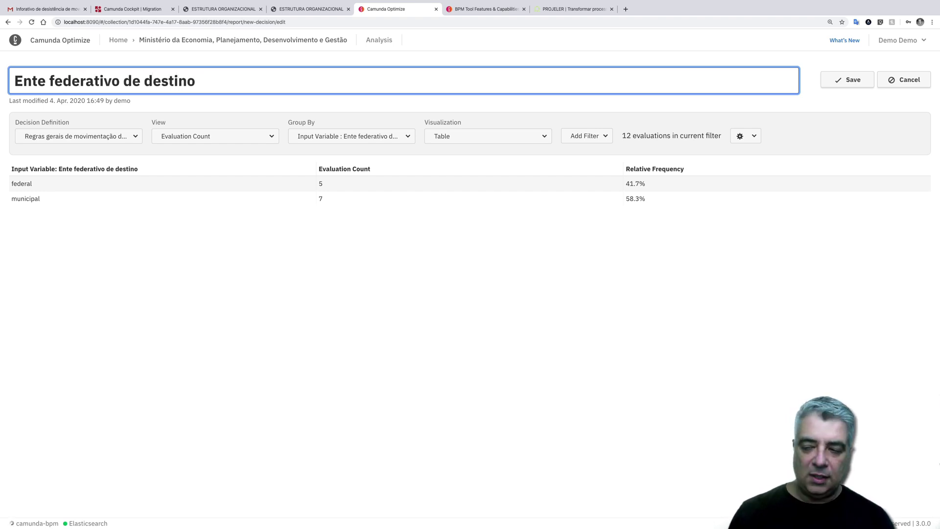
{"action": "left_click", "coordinate": [848, 83]}
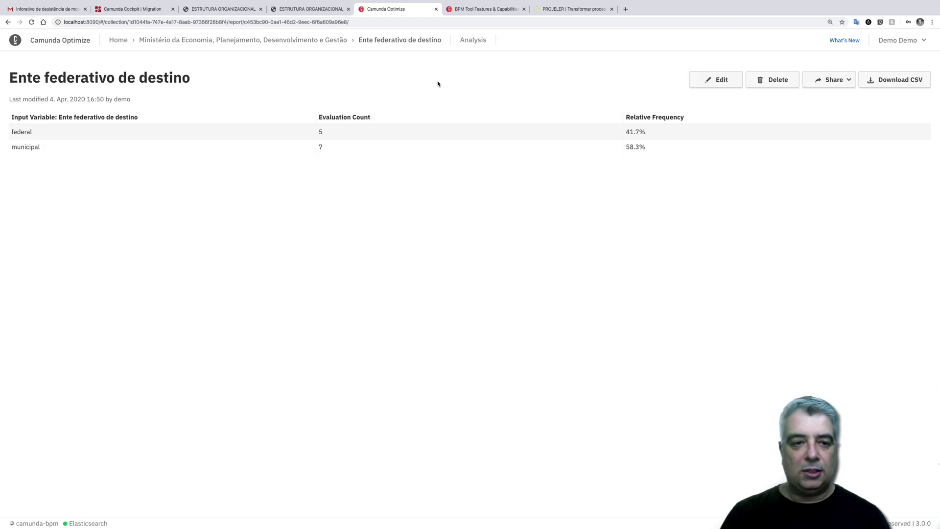
{"action": "left_click", "coordinate": [276, 40]}
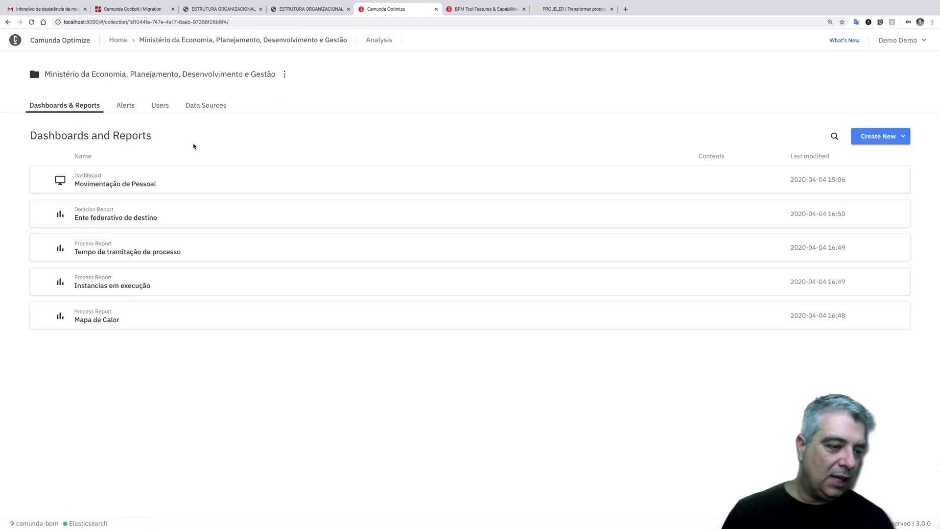
- Open the Movimentação de Pessoal dashboard for editing and place Instancias em execução top-left
{"action": "left_click", "coordinate": [96, 185]}
{"action": "left_click", "coordinate": [630, 84]}
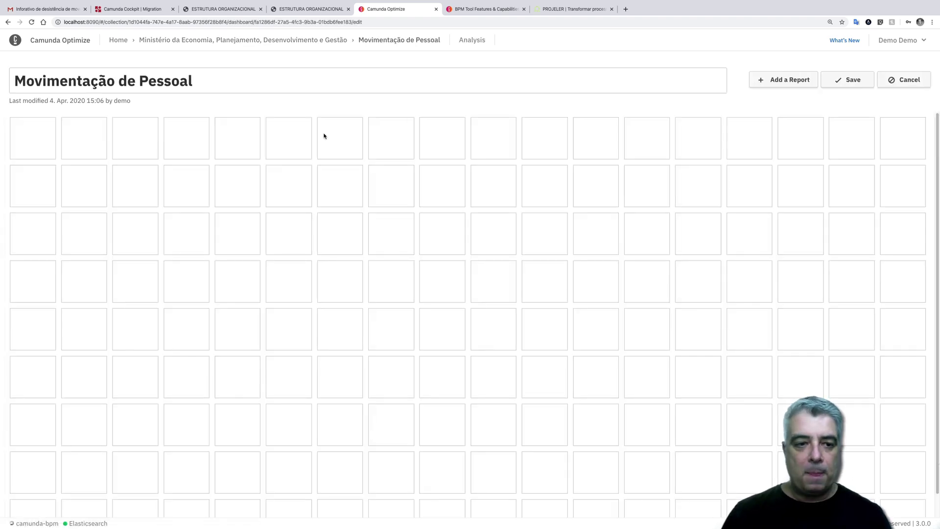
{"action": "left_click", "coordinate": [785, 80]}
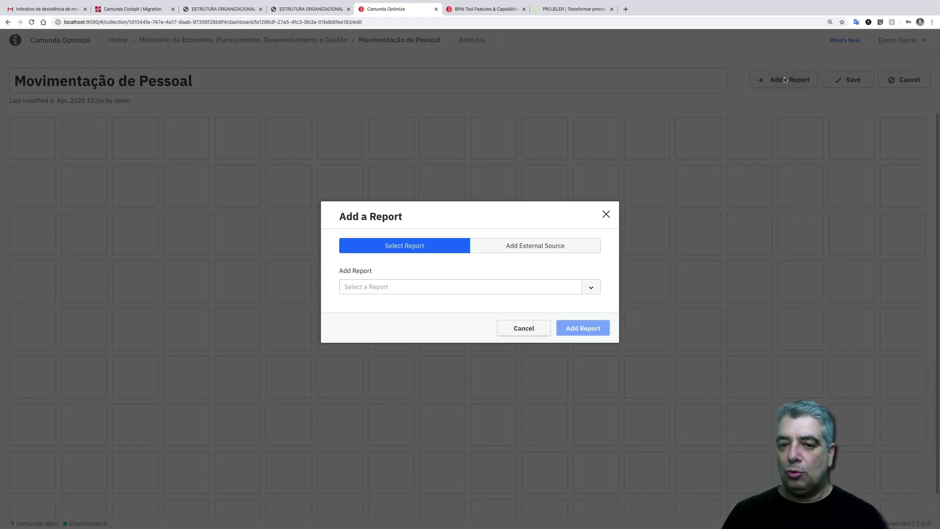
{"action": "left_click", "coordinate": [424, 290]}
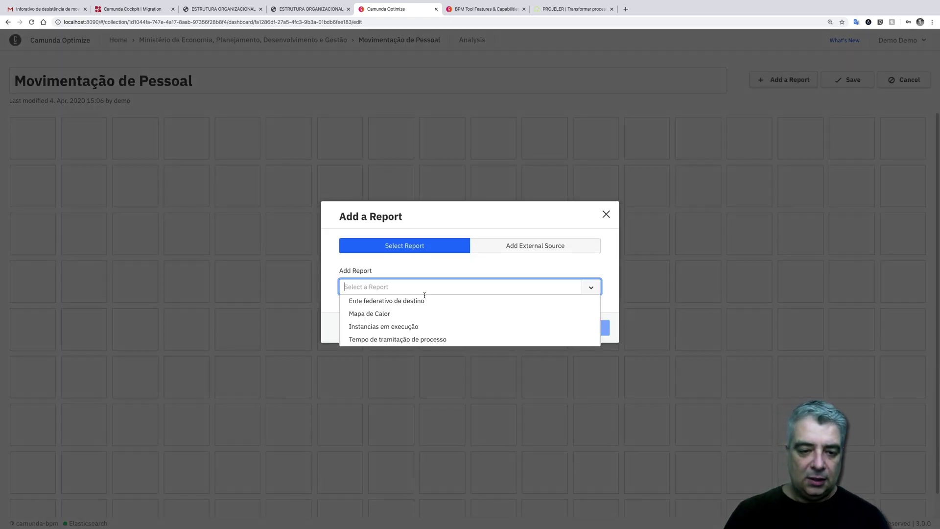
{"action": "left_click", "coordinate": [404, 330]}
{"action": "left_click", "coordinate": [558, 333]}
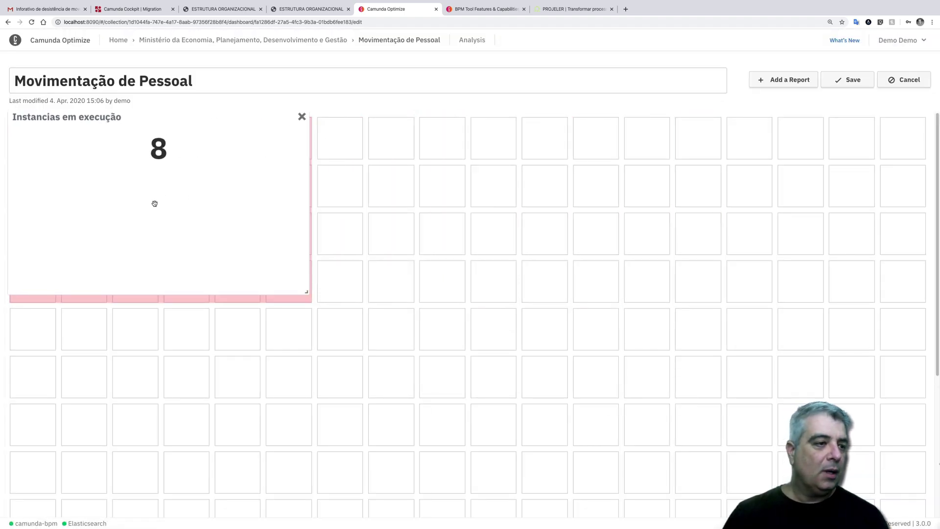
{"action": "left_click", "coordinate": [157, 207]}
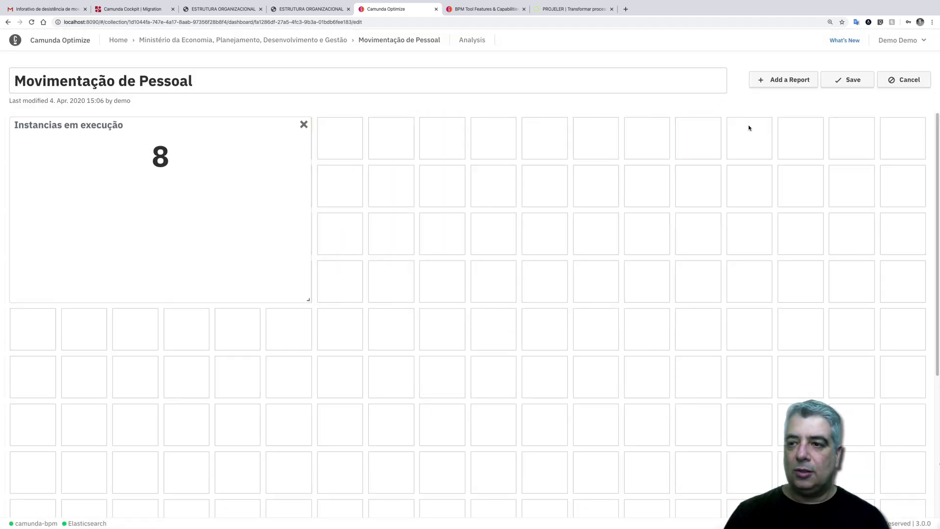
- Add the Tempo de tramitação de processo and Ente federativo de destino tiles to the top row
{"action": "left_click", "coordinate": [789, 79]}
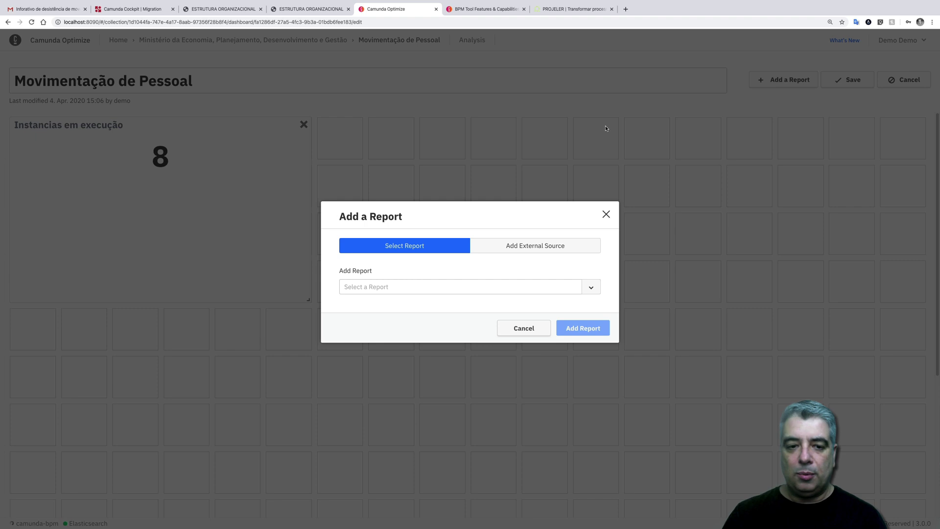
{"action": "left_click", "coordinate": [451, 288]}
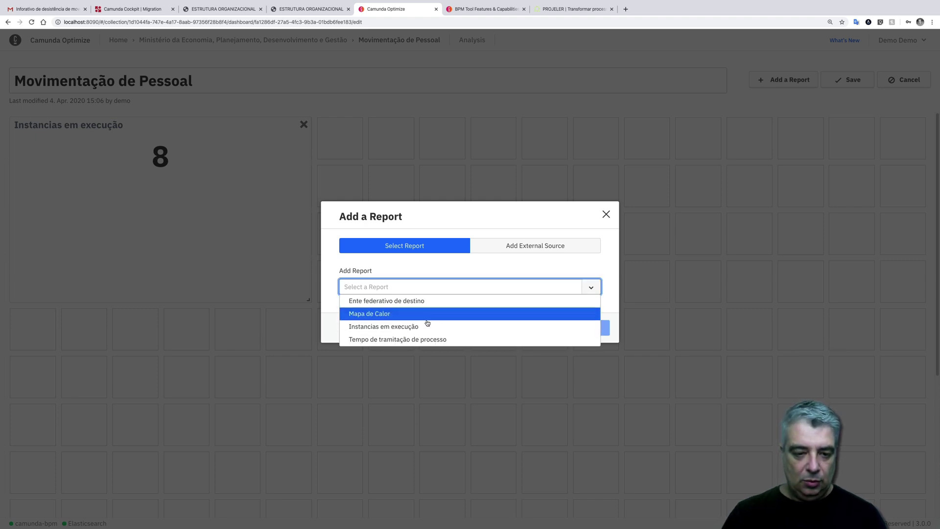
{"action": "left_click", "coordinate": [425, 338]}
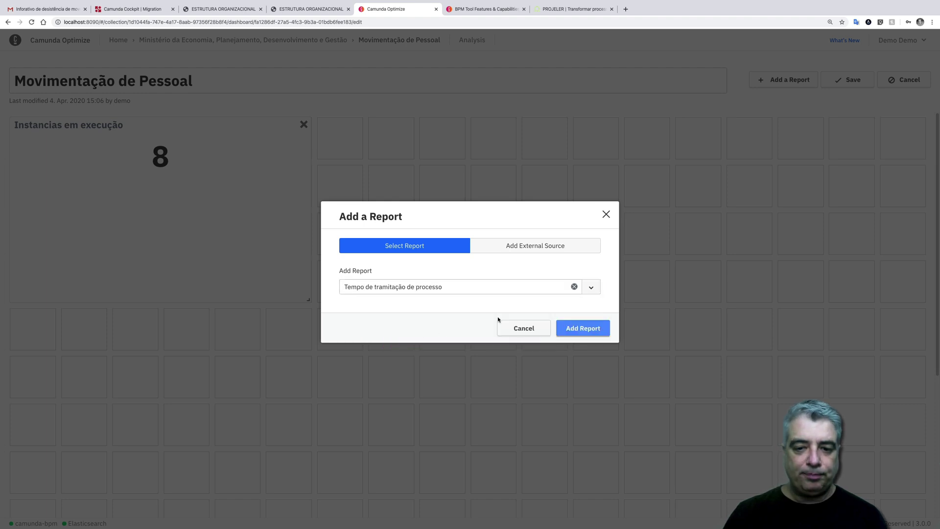
{"action": "left_click", "coordinate": [583, 328]}
{"action": "left_click", "coordinate": [461, 209]}
{"action": "left_click", "coordinate": [794, 78]}
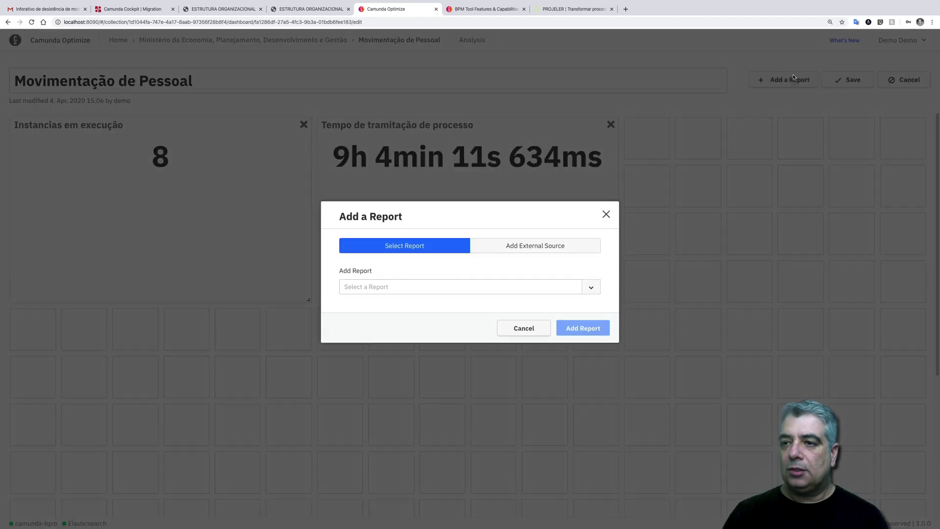
{"action": "left_click", "coordinate": [466, 288]}
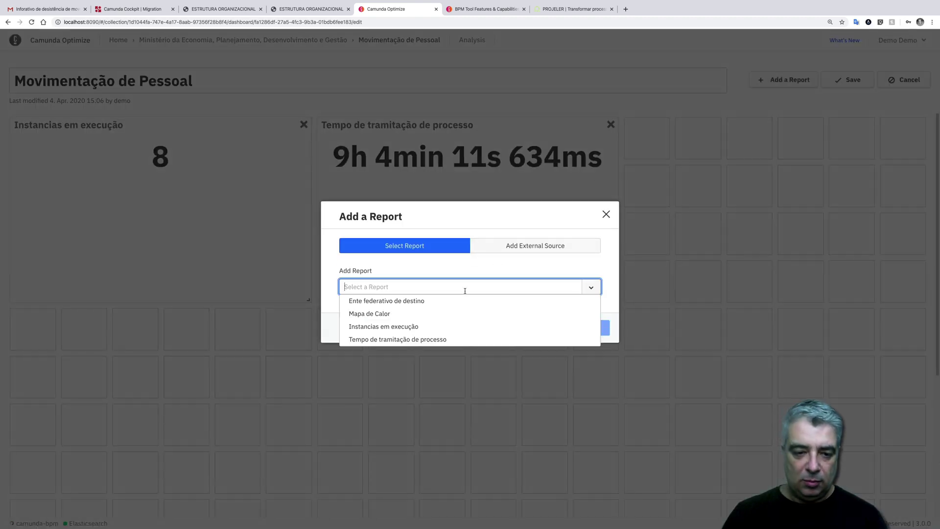
{"action": "left_click", "coordinate": [426, 299]}
{"action": "left_click", "coordinate": [559, 331]}
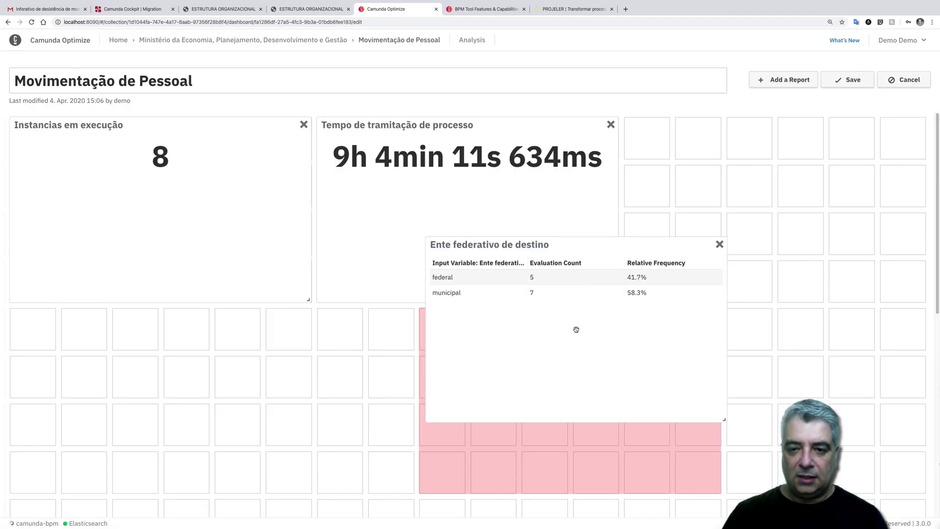
{"action": "left_click", "coordinate": [772, 206]}
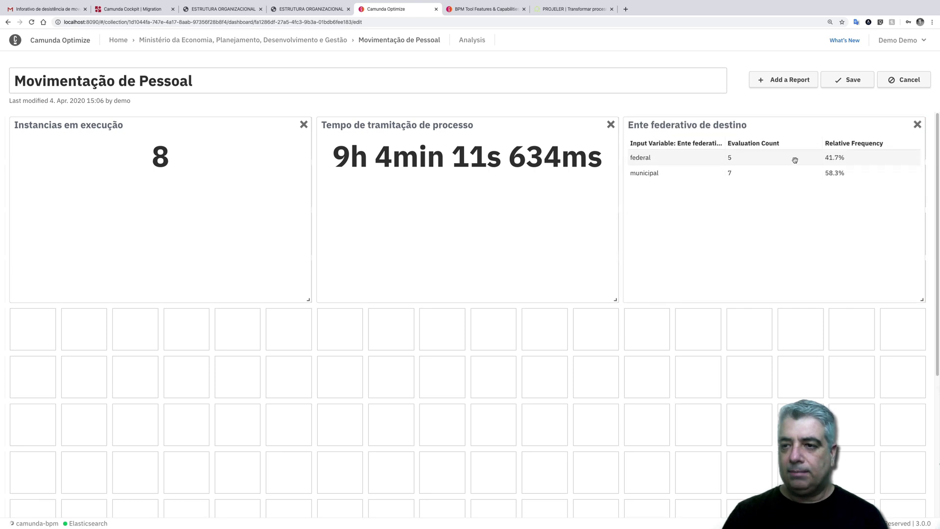
- Add Mapa de Calor below the first row, widen it across the dashboard, and save
{"action": "left_click", "coordinate": [792, 82]}
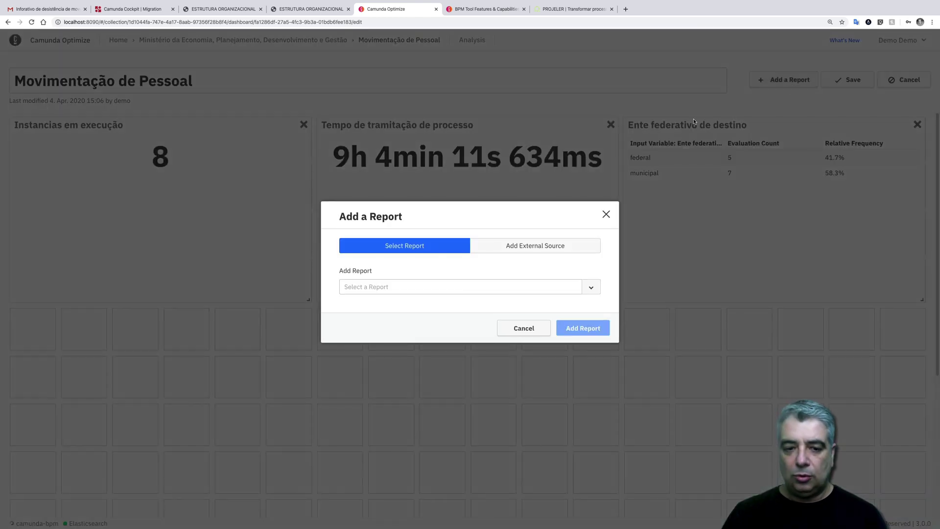
{"action": "left_click", "coordinate": [459, 284]}
{"action": "left_click", "coordinate": [430, 313]}
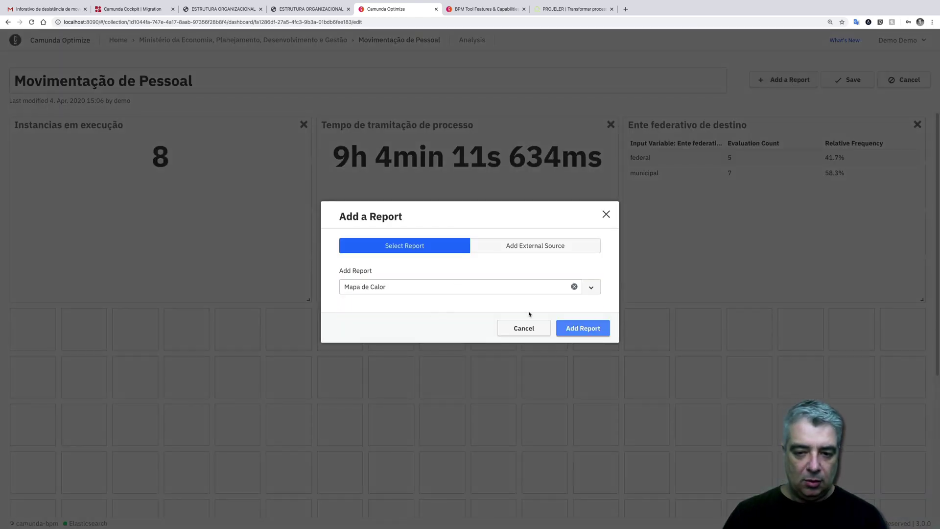
{"action": "left_click", "coordinate": [584, 329]}
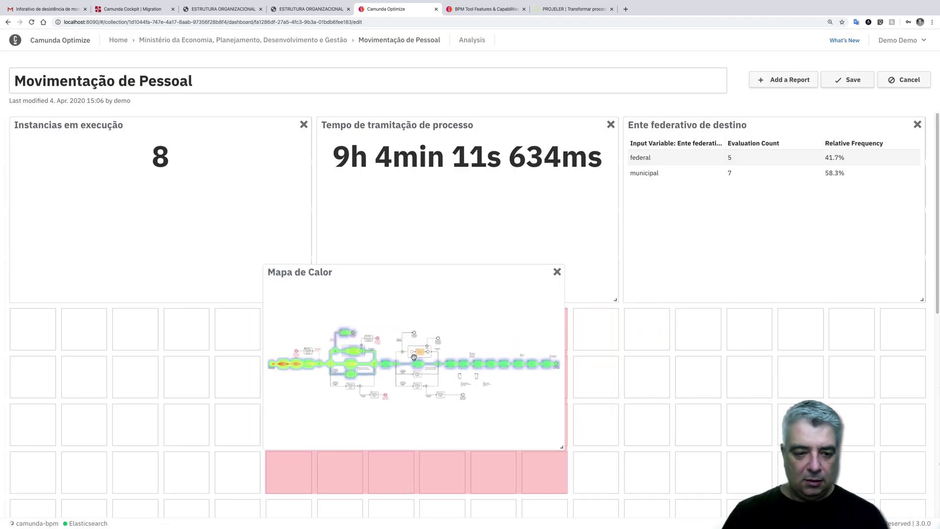
{"action": "left_click", "coordinate": [153, 406]}
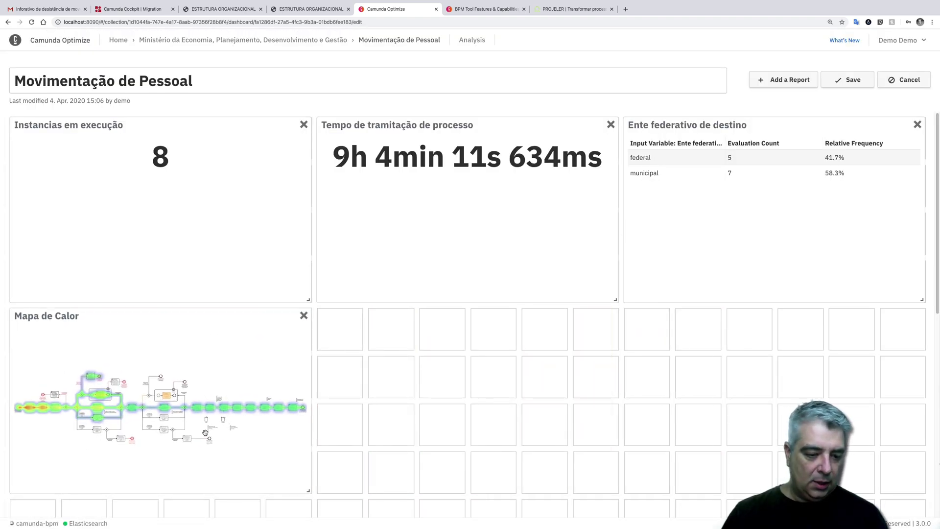
{"action": "left_click_drag", "start_coordinate": [310, 490], "coordinate": [922, 470]}
{"action": "scroll", "coordinate": [766, 395], "scroll_direction": "up", "scroll_amount": 2}
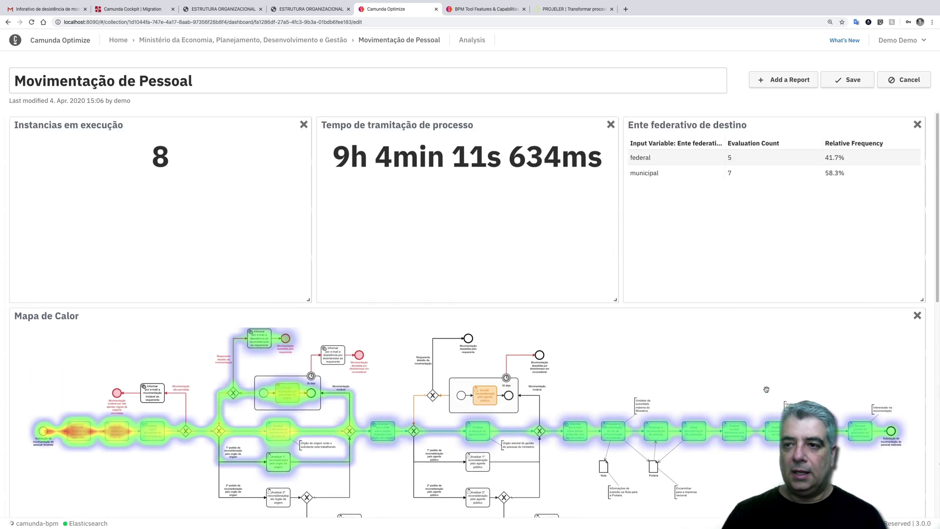
{"action": "left_click", "coordinate": [852, 80]}
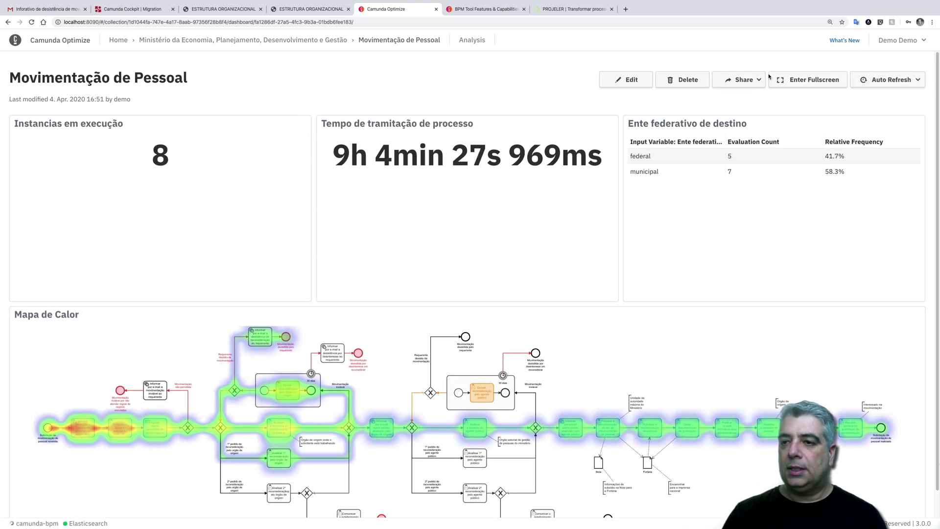
- In fullscreen, switch to the dark theme and set a 1-minute auto refresh, then return to the collection
{"action": "left_click", "coordinate": [800, 82]}
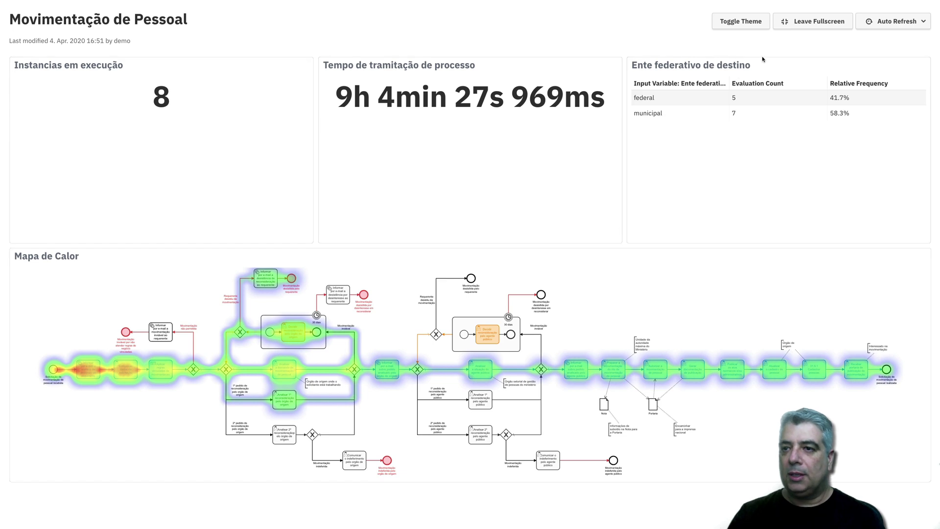
{"action": "left_click", "coordinate": [747, 23]}
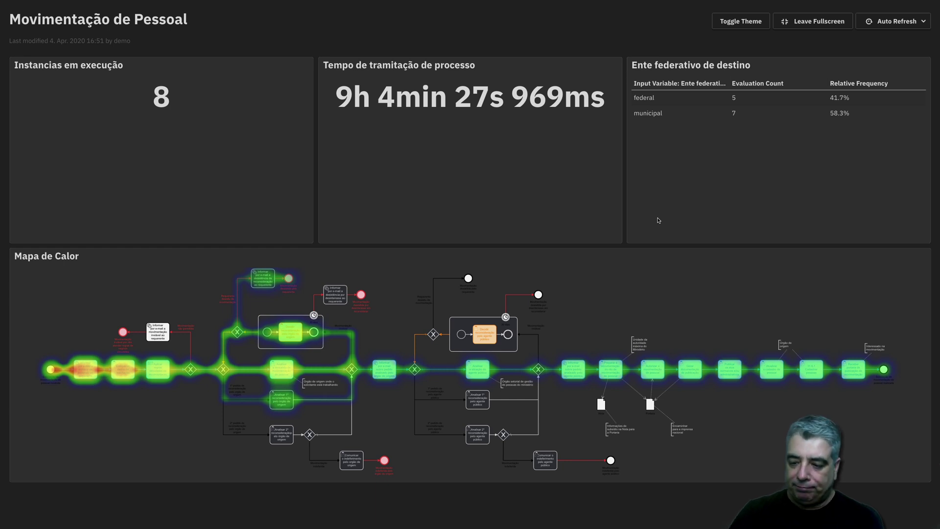
{"action": "left_click", "coordinate": [899, 22]}
{"action": "left_click", "coordinate": [885, 52]}
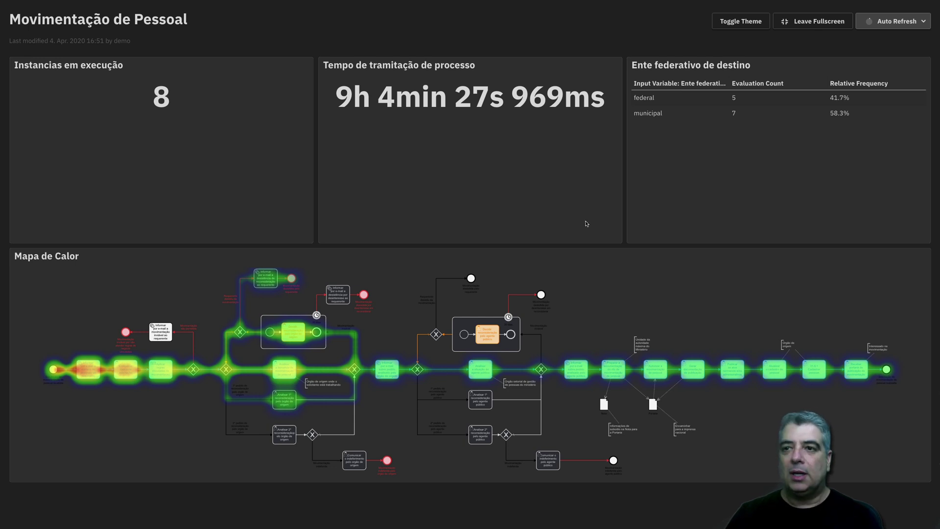
{"action": "left_click", "coordinate": [812, 21]}
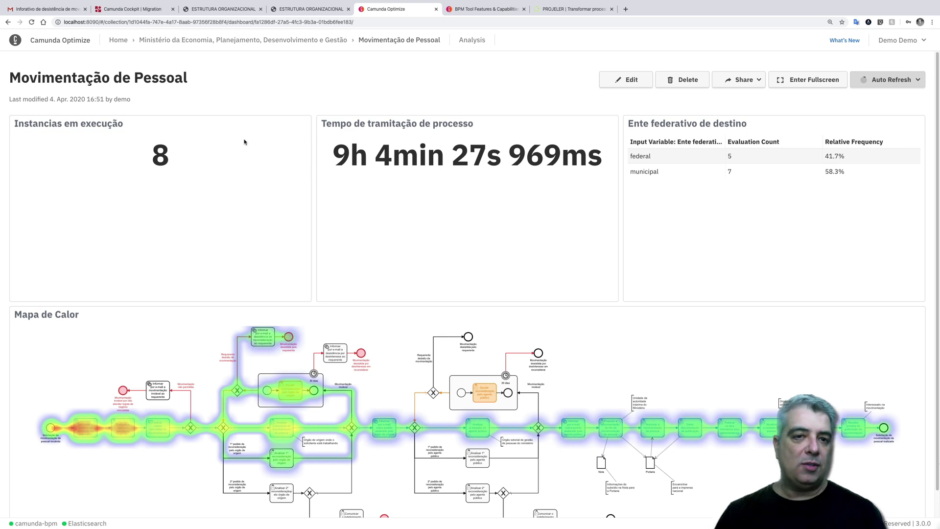
{"action": "left_click", "coordinate": [257, 41]}
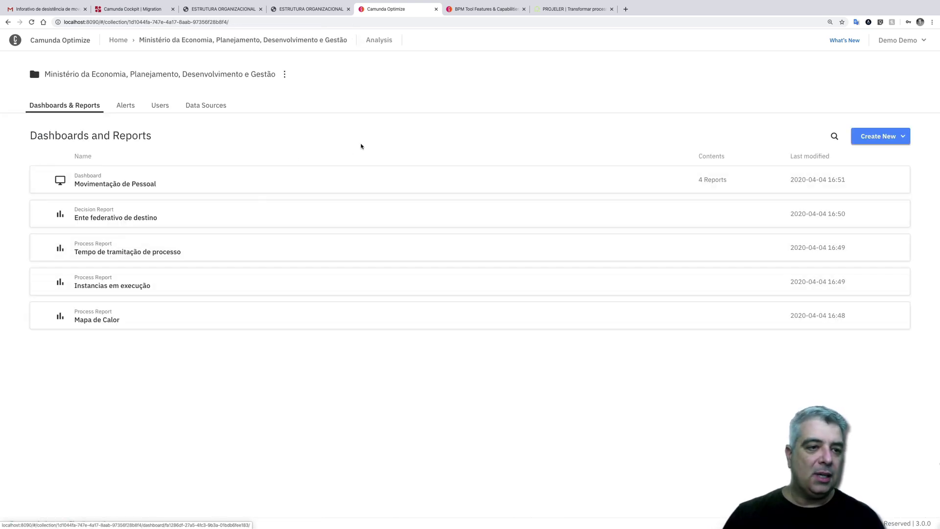
- Start a new alert named 'Estoque de processos' based on the Instancias em execução report
{"action": "left_click", "coordinate": [131, 106]}
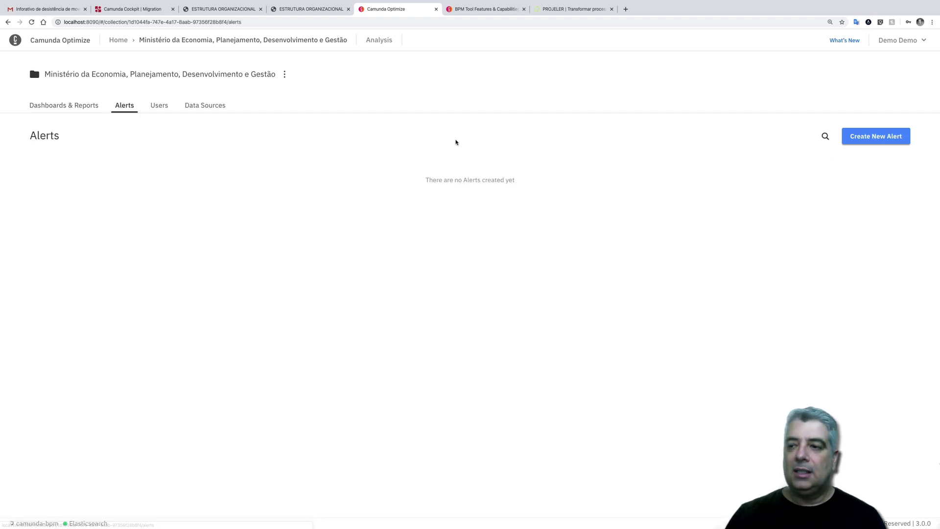
{"action": "left_click", "coordinate": [870, 137]}
{"action": "left_click_drag", "start_coordinate": [461, 201], "coordinate": [389, 198]}
{"action": "type", "text": "Es"}
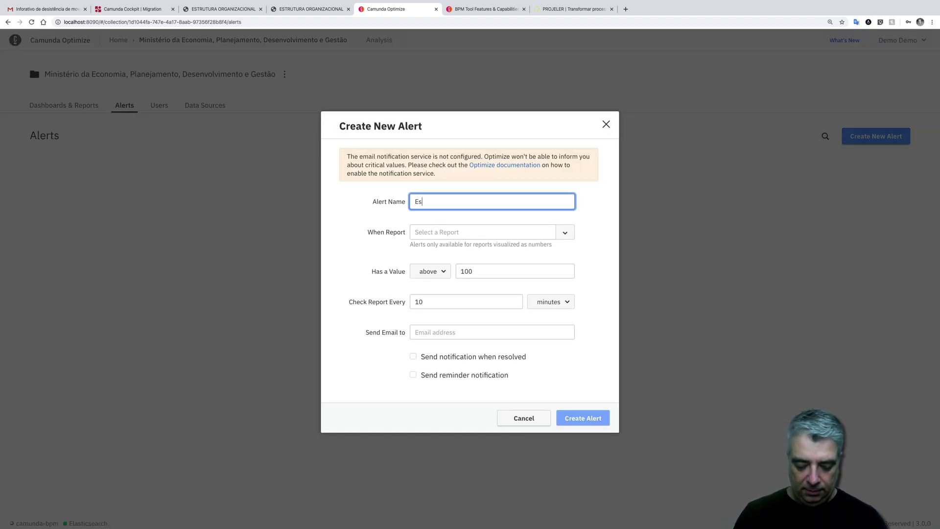
{"action": "type", "text": "toque e"}
{"action": "type", "text": " prove"}
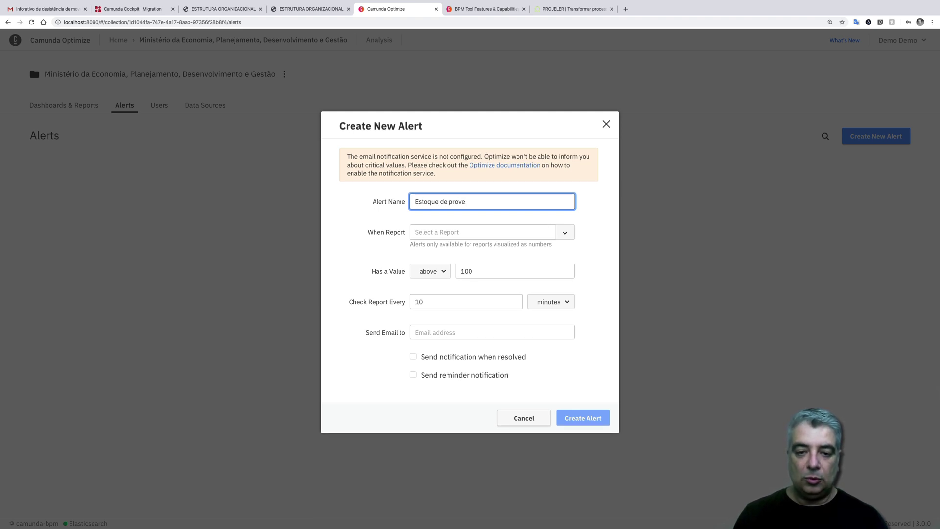
{"action": "key", "text": "BackSpace"}
{"action": "key", "text": "BackSpace"}
{"action": "type", "text": "cessos"}
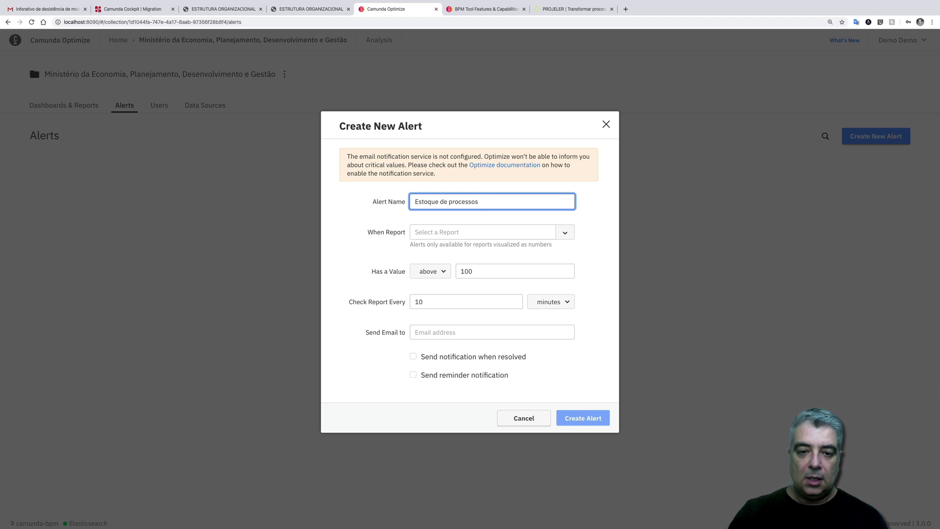
{"action": "left_click", "coordinate": [565, 238]}
{"action": "left_click", "coordinate": [480, 244]}
- Set the threshold above 10, add the recipient e-mail, enable resolved and 2-hour reminders, and create it
{"action": "left_click", "coordinate": [473, 271]}
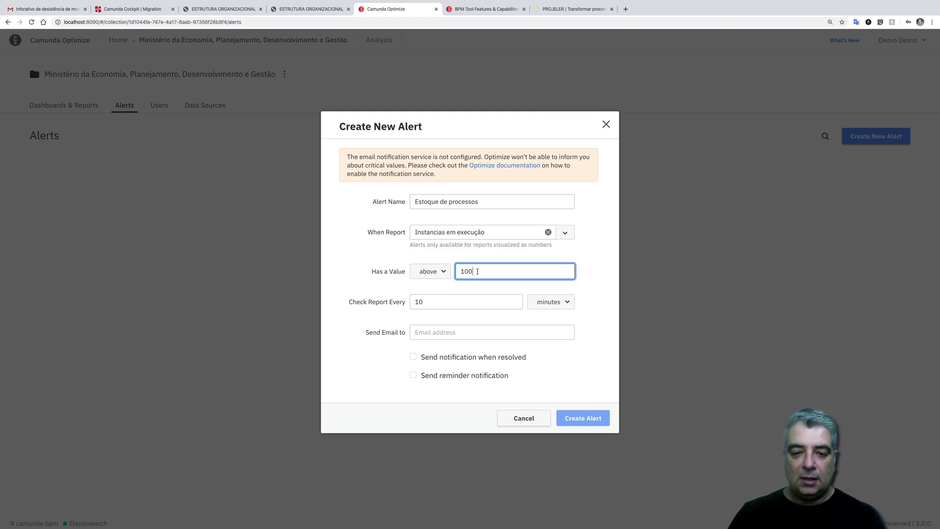
{"action": "key", "text": "BackSpace"}
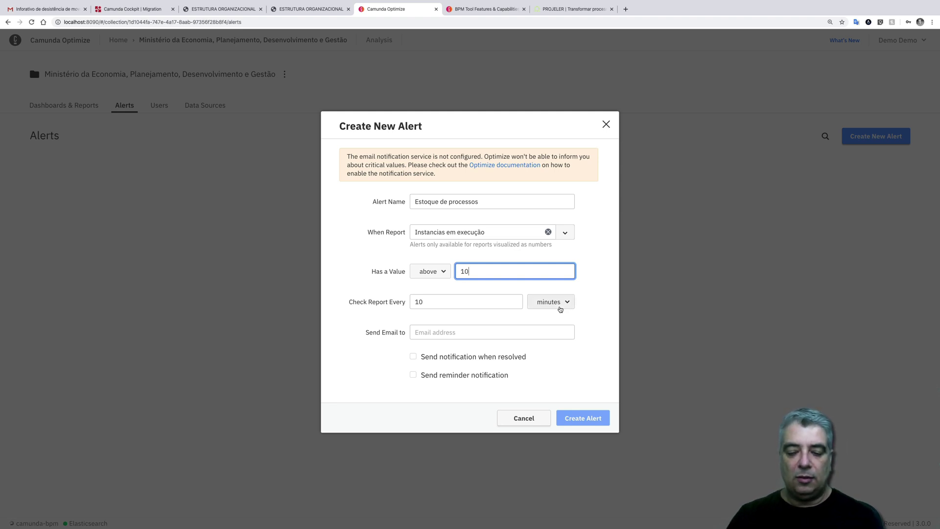
{"action": "left_click", "coordinate": [454, 331]}
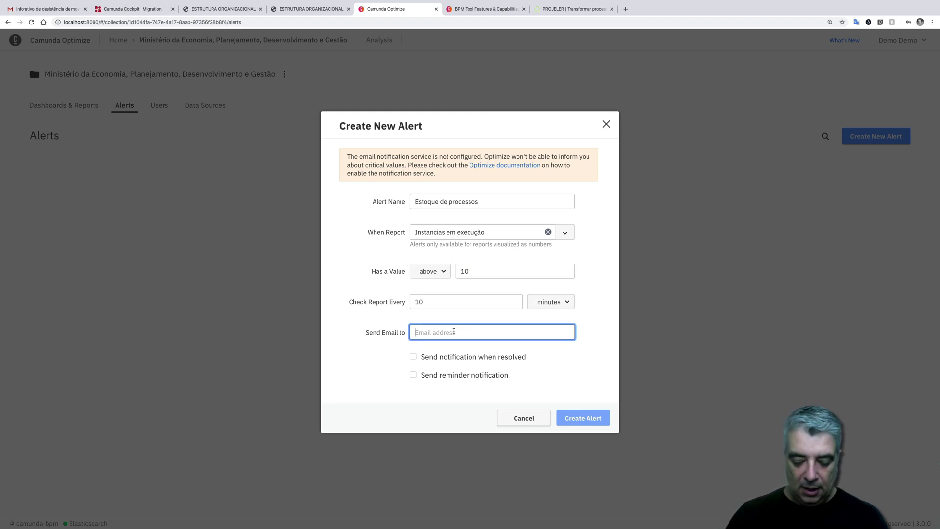
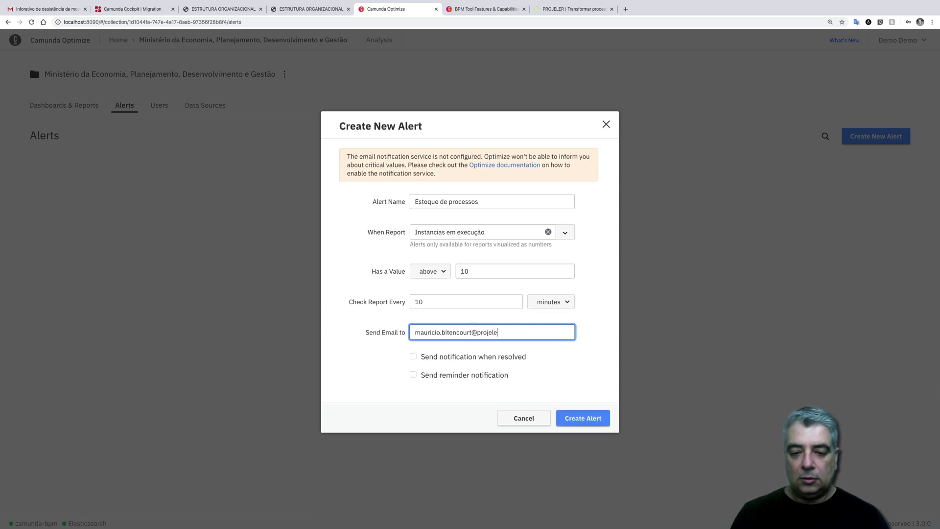
{"action": "left_click", "coordinate": [439, 359]}
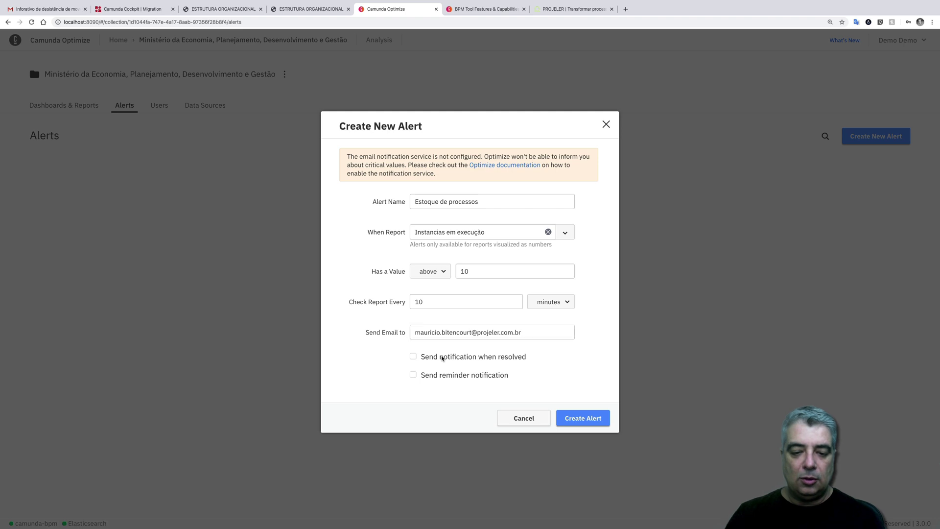
{"action": "left_click", "coordinate": [434, 375]}
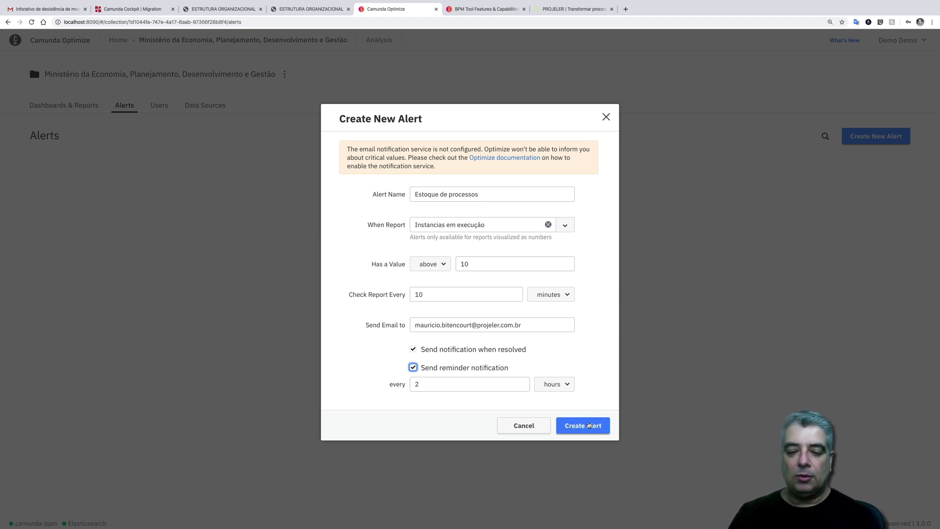
{"action": "left_click", "coordinate": [589, 426]}
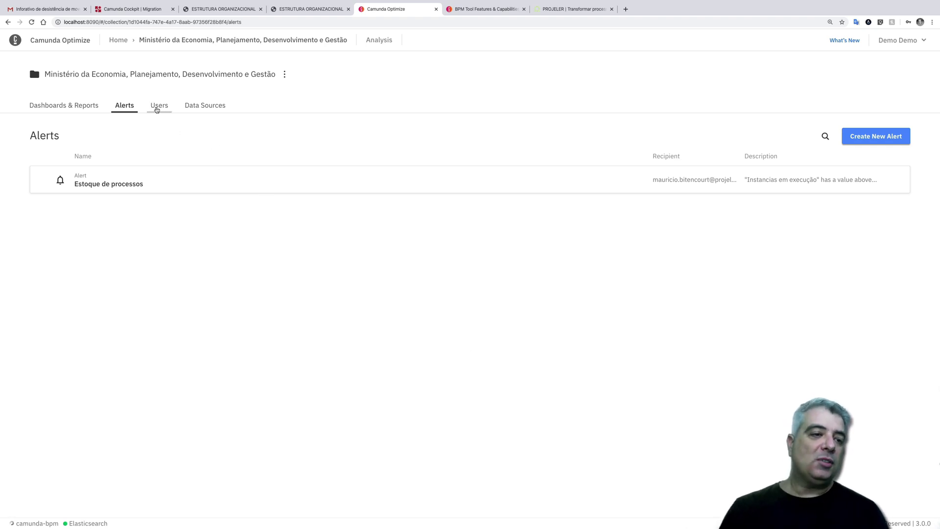
{"action": "left_click", "coordinate": [159, 105]}
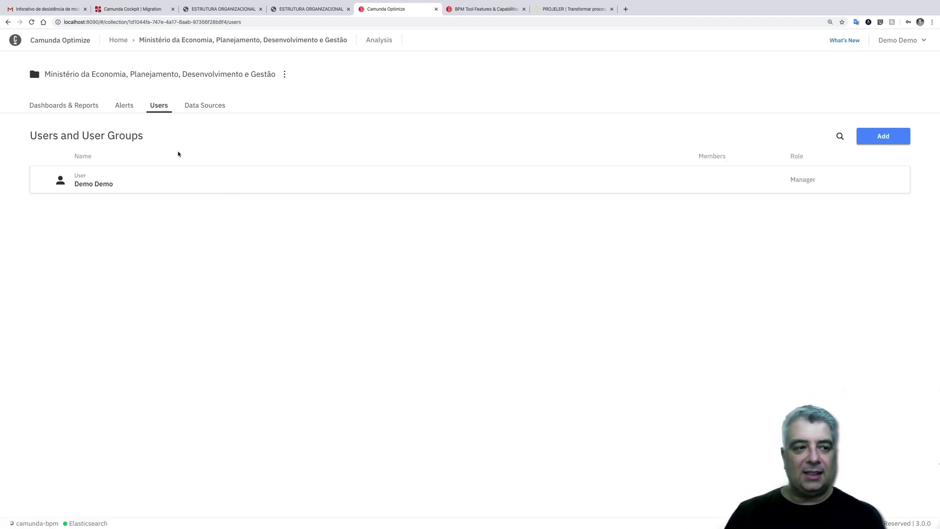
- Check the collection's data sources, then reopen Movimentação de Pessoal in fullscreen
{"action": "left_click", "coordinate": [203, 106]}
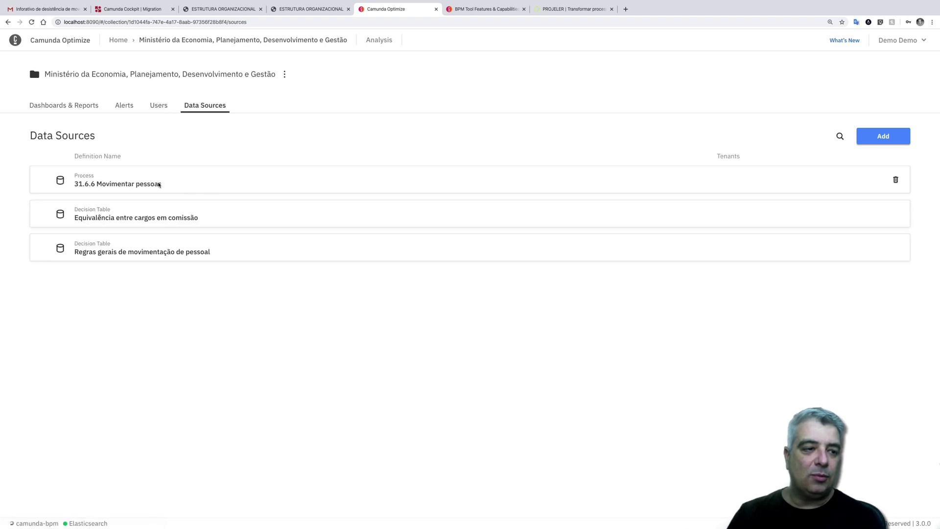
{"action": "left_click", "coordinate": [71, 104]}
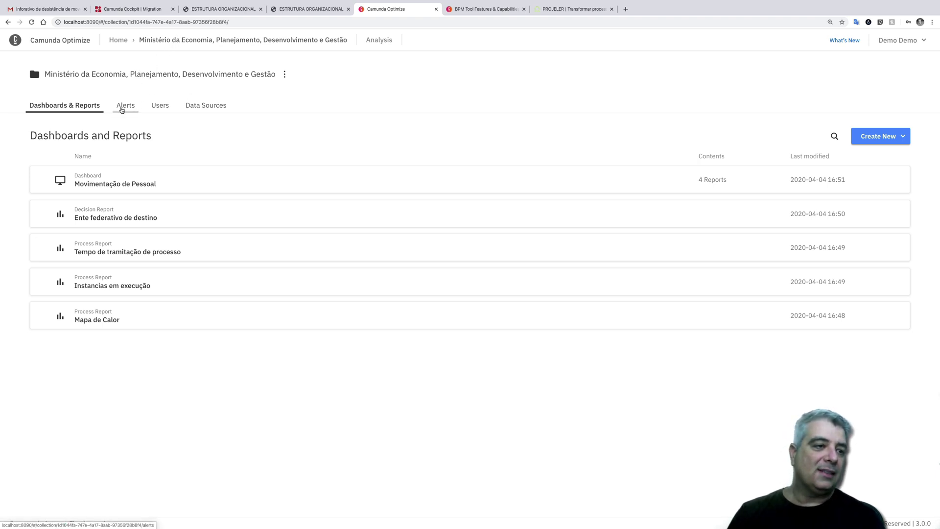
{"action": "left_click", "coordinate": [105, 189]}
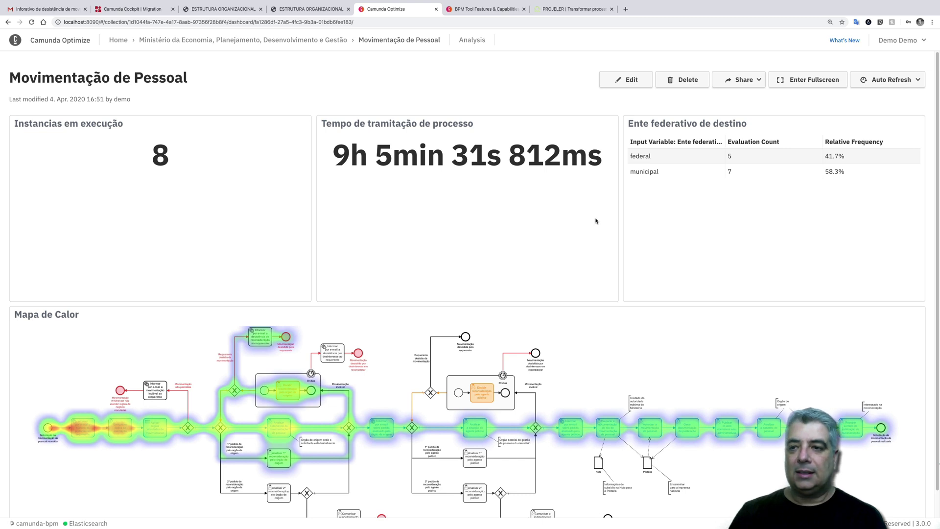
{"action": "left_click", "coordinate": [832, 80]}
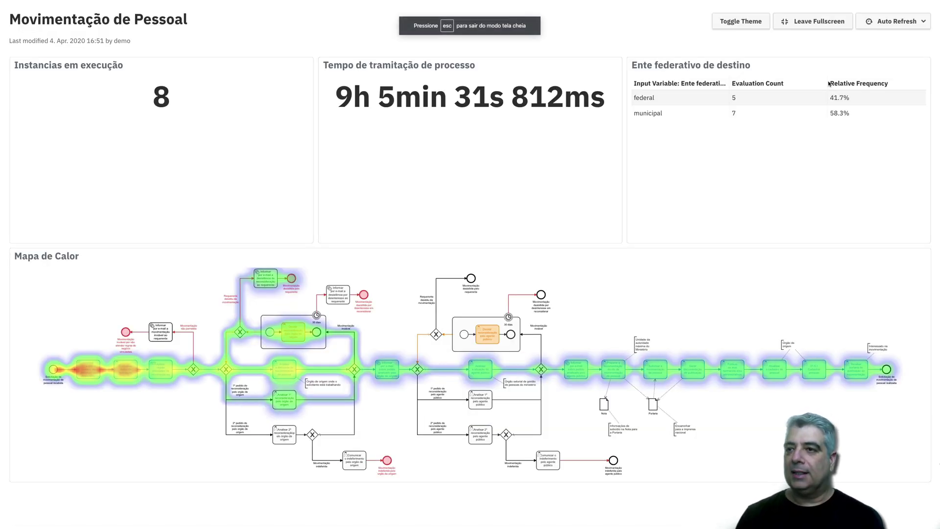
{"action": "left_click", "coordinate": [741, 21]}
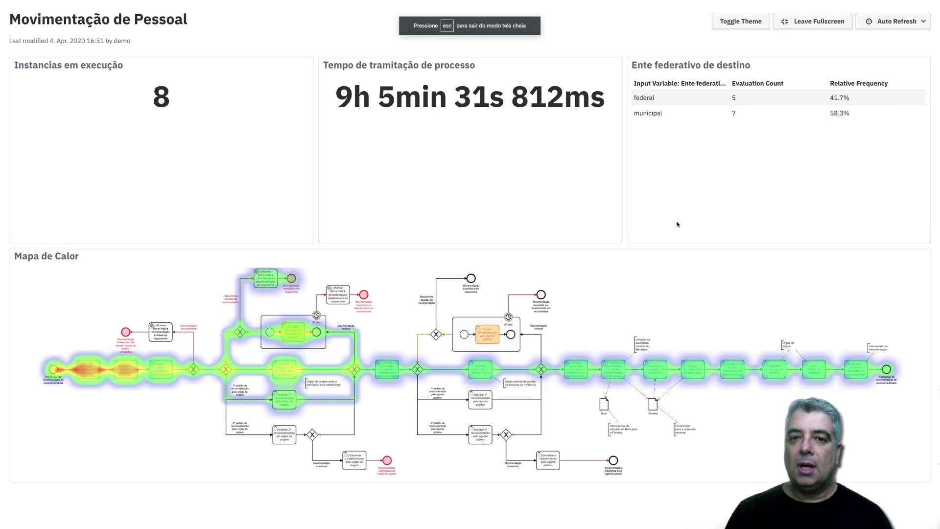
- Switch to the Preview slides and advance from the Disclaimer to the final slide, 14 of 14
{"action": "mouse_move", "coordinate": [338, 2]}
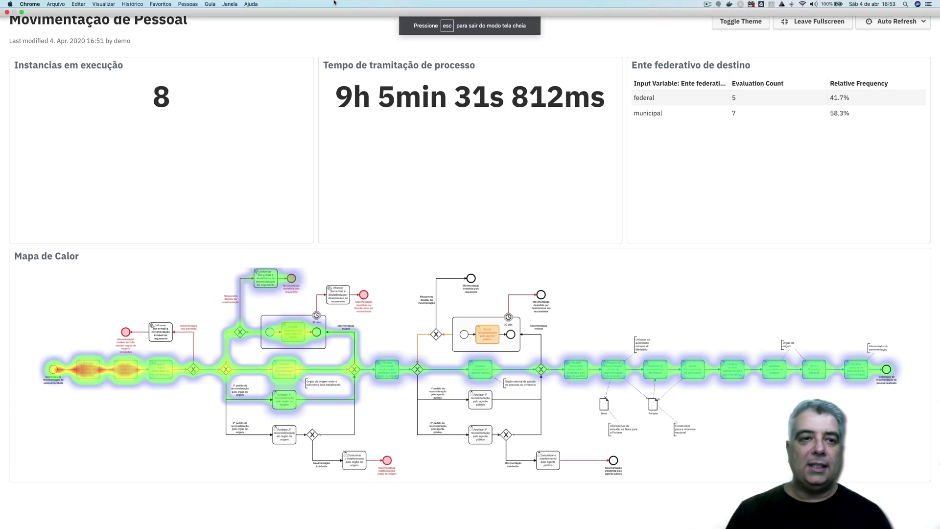
{"action": "key", "text": "ctrl+Left"}
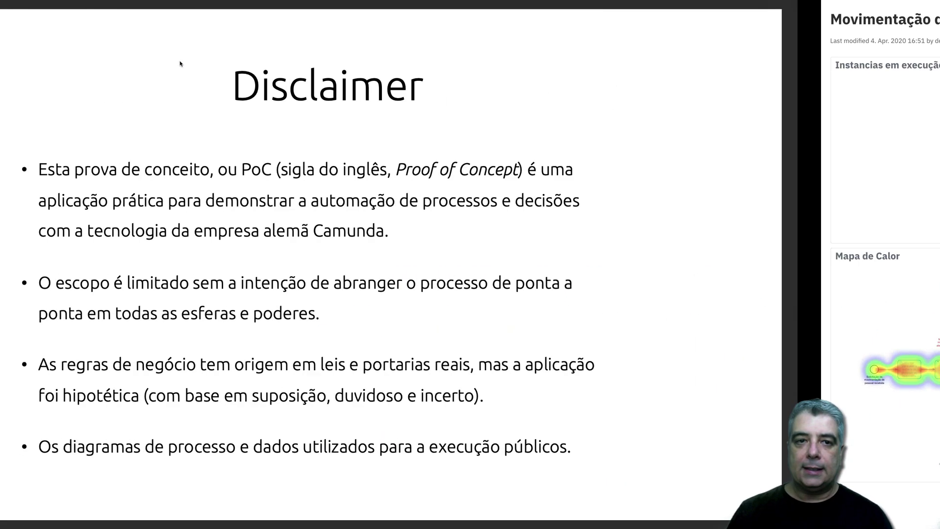
{"action": "key", "text": "ctrl+Right"}
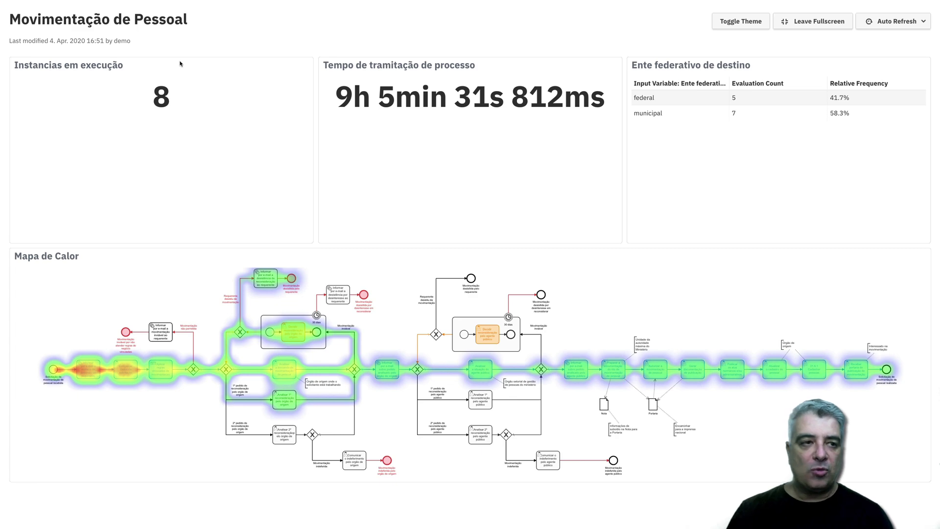
{"action": "key", "text": "ctrl+Left"}
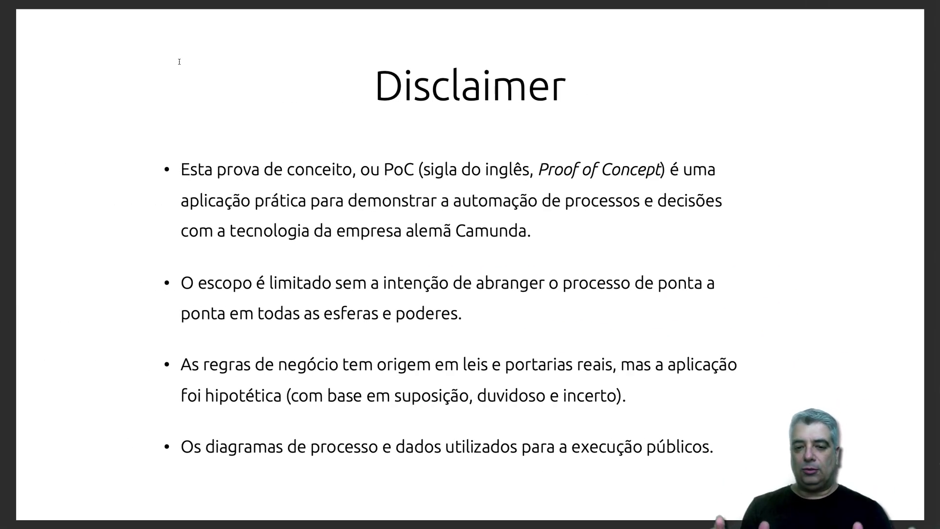
{"action": "key", "text": "Right"}
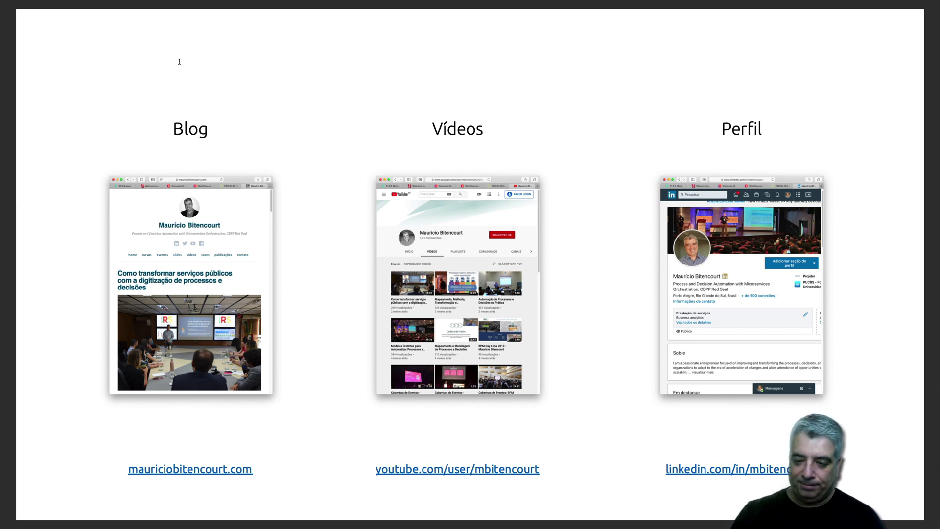
{"action": "mouse_move", "coordinate": [463, 2]}
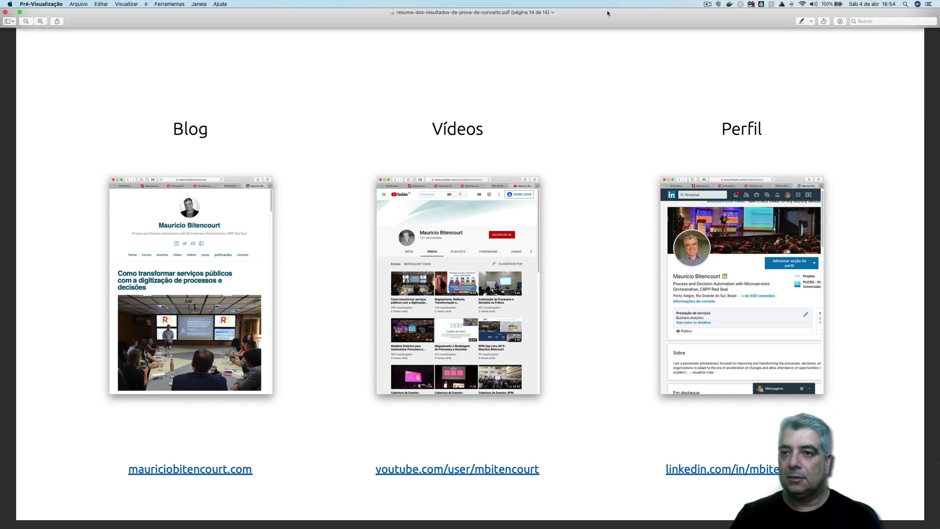
{"action": "left_click", "coordinate": [708, 4]}
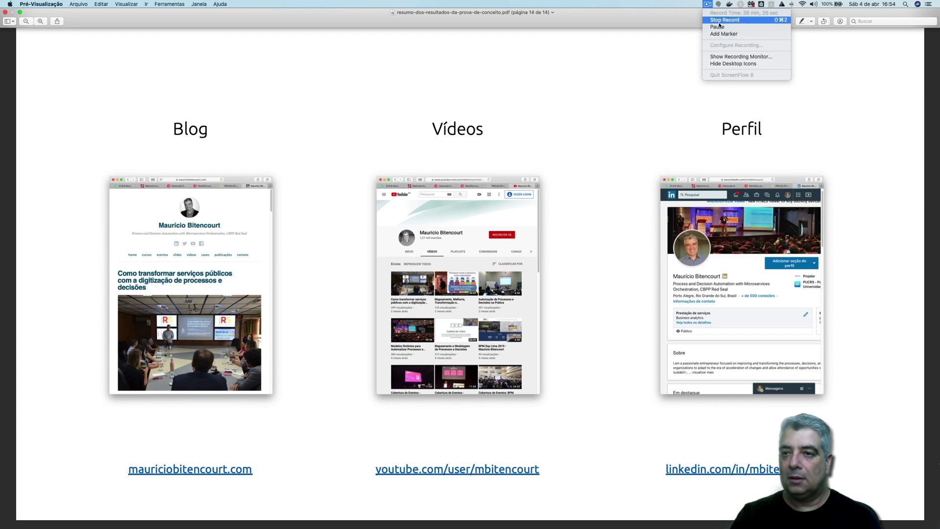